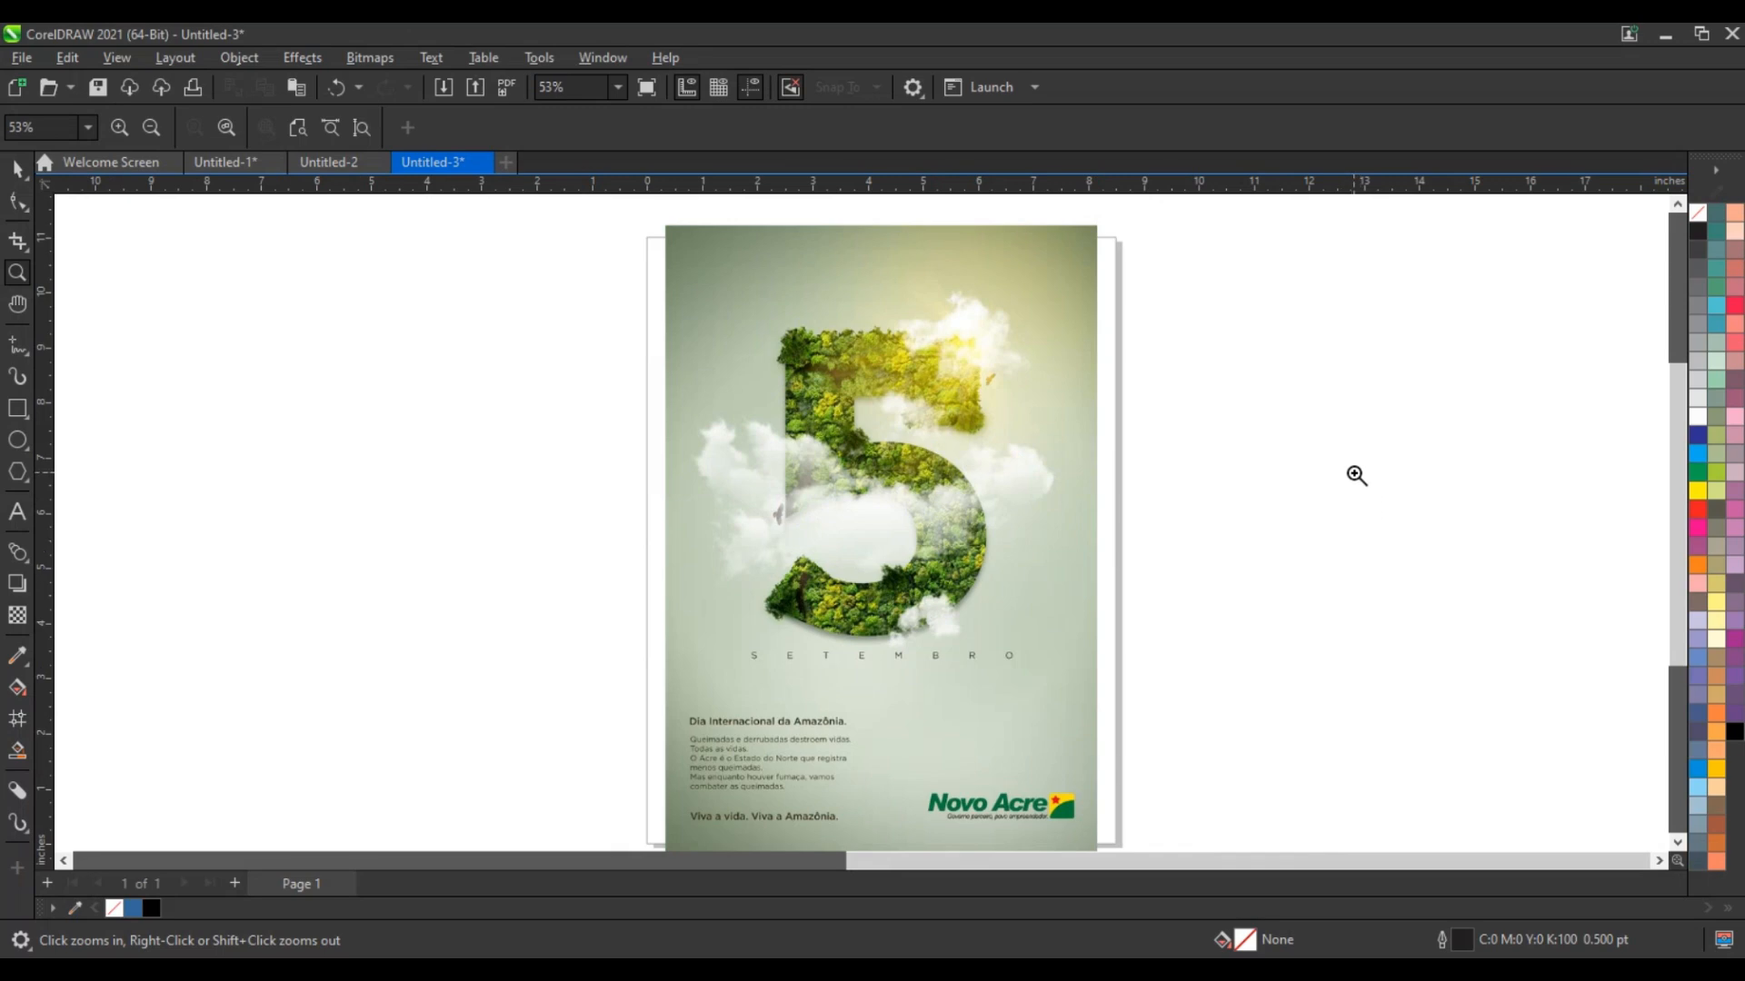
# - Draw a portrait rectangle about 8.9 by 12.8 inches between the forest photo and the reference poster
pyautogui.rightClick(1310, 553)
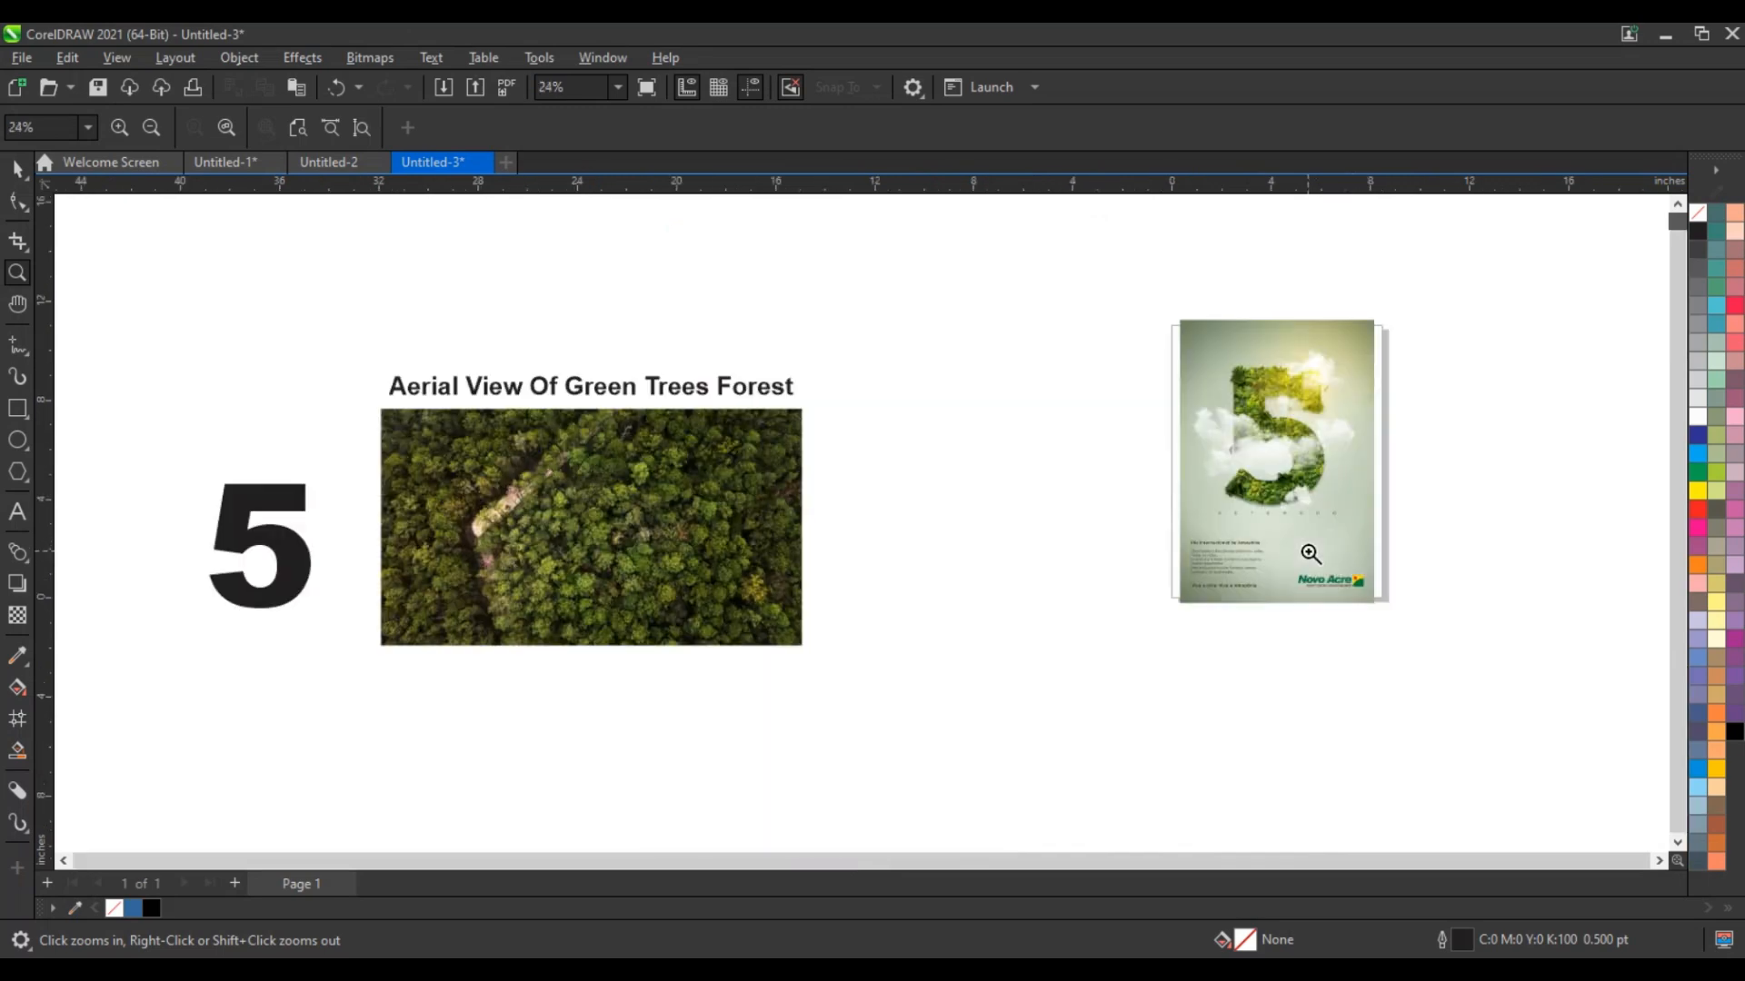
pyautogui.moveTo(499, 264); pyautogui.dragTo(1461, 681)
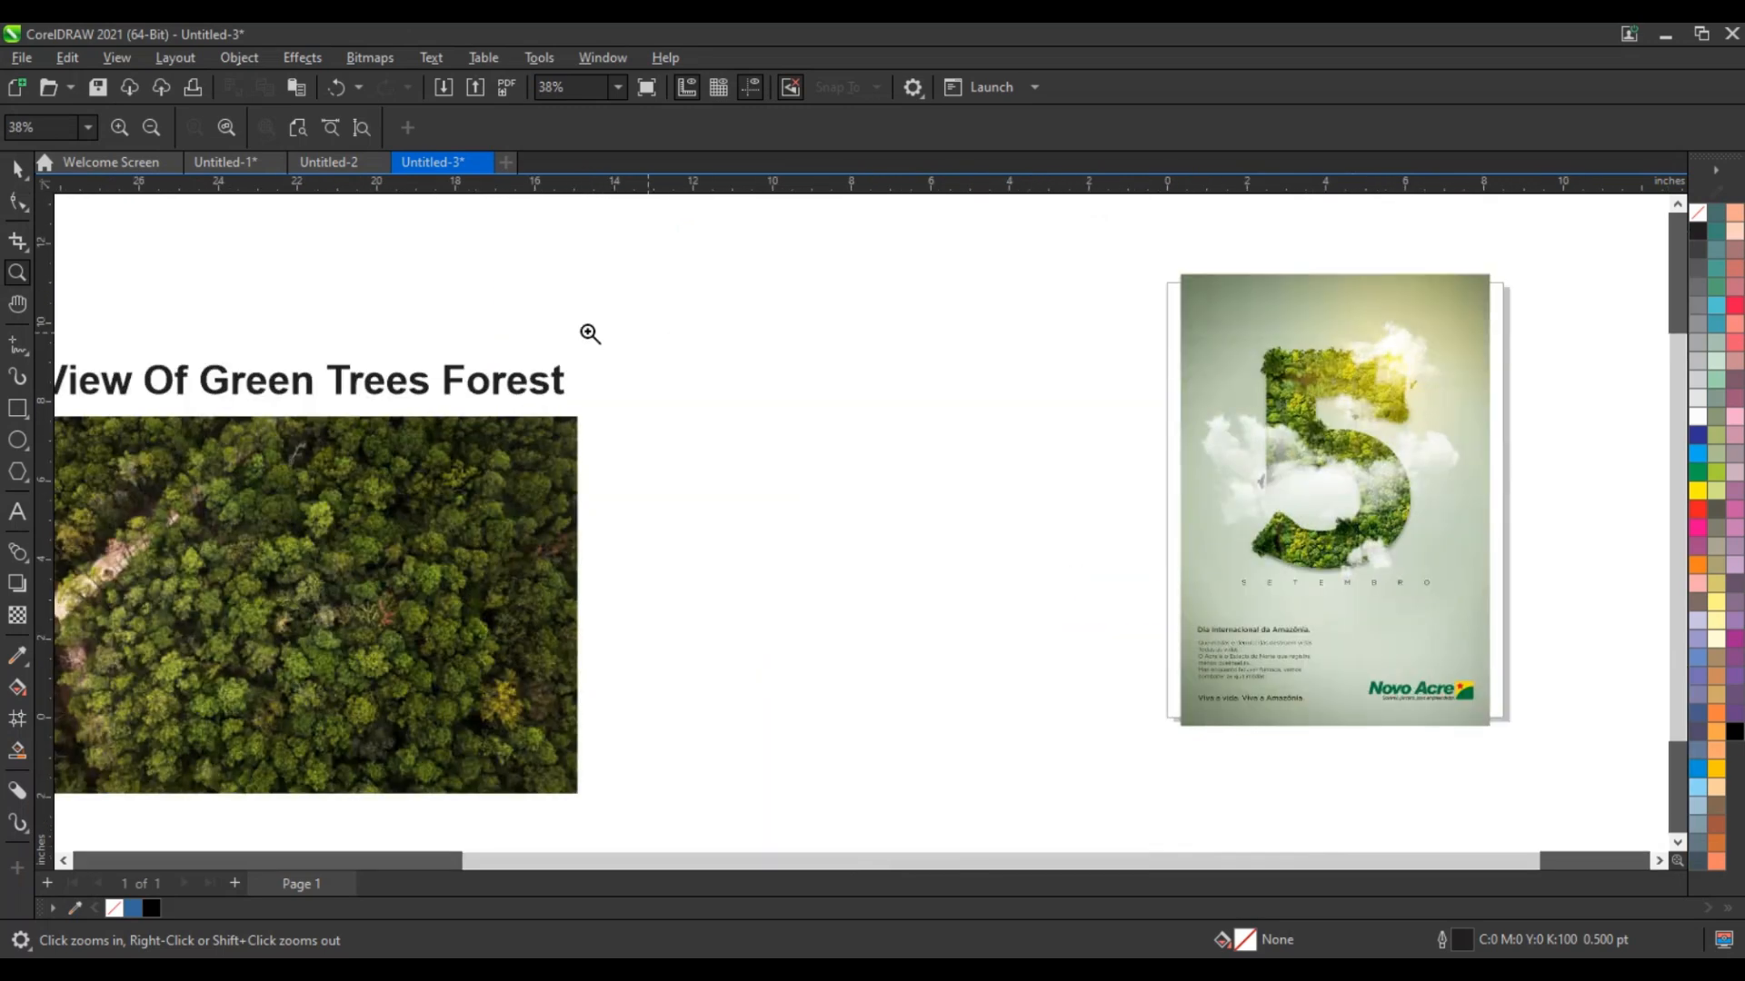
pyautogui.moveTo(411, 258); pyautogui.dragTo(1508, 795)
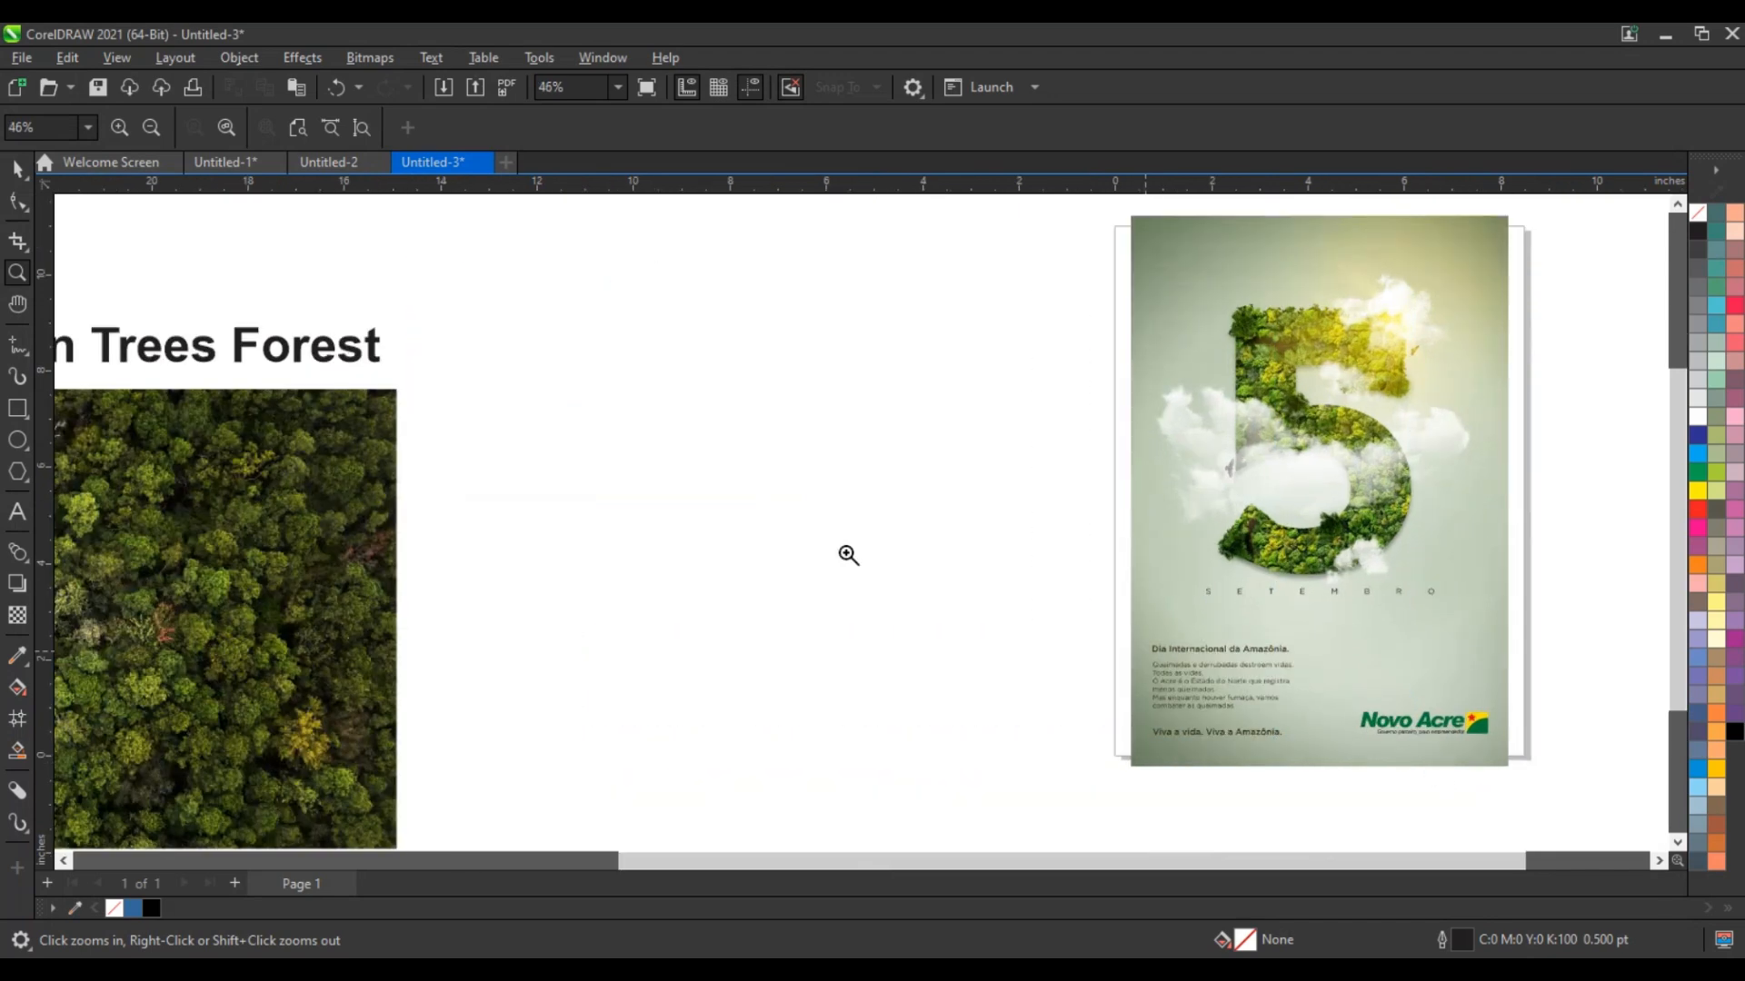
pyautogui.click(30, 410)
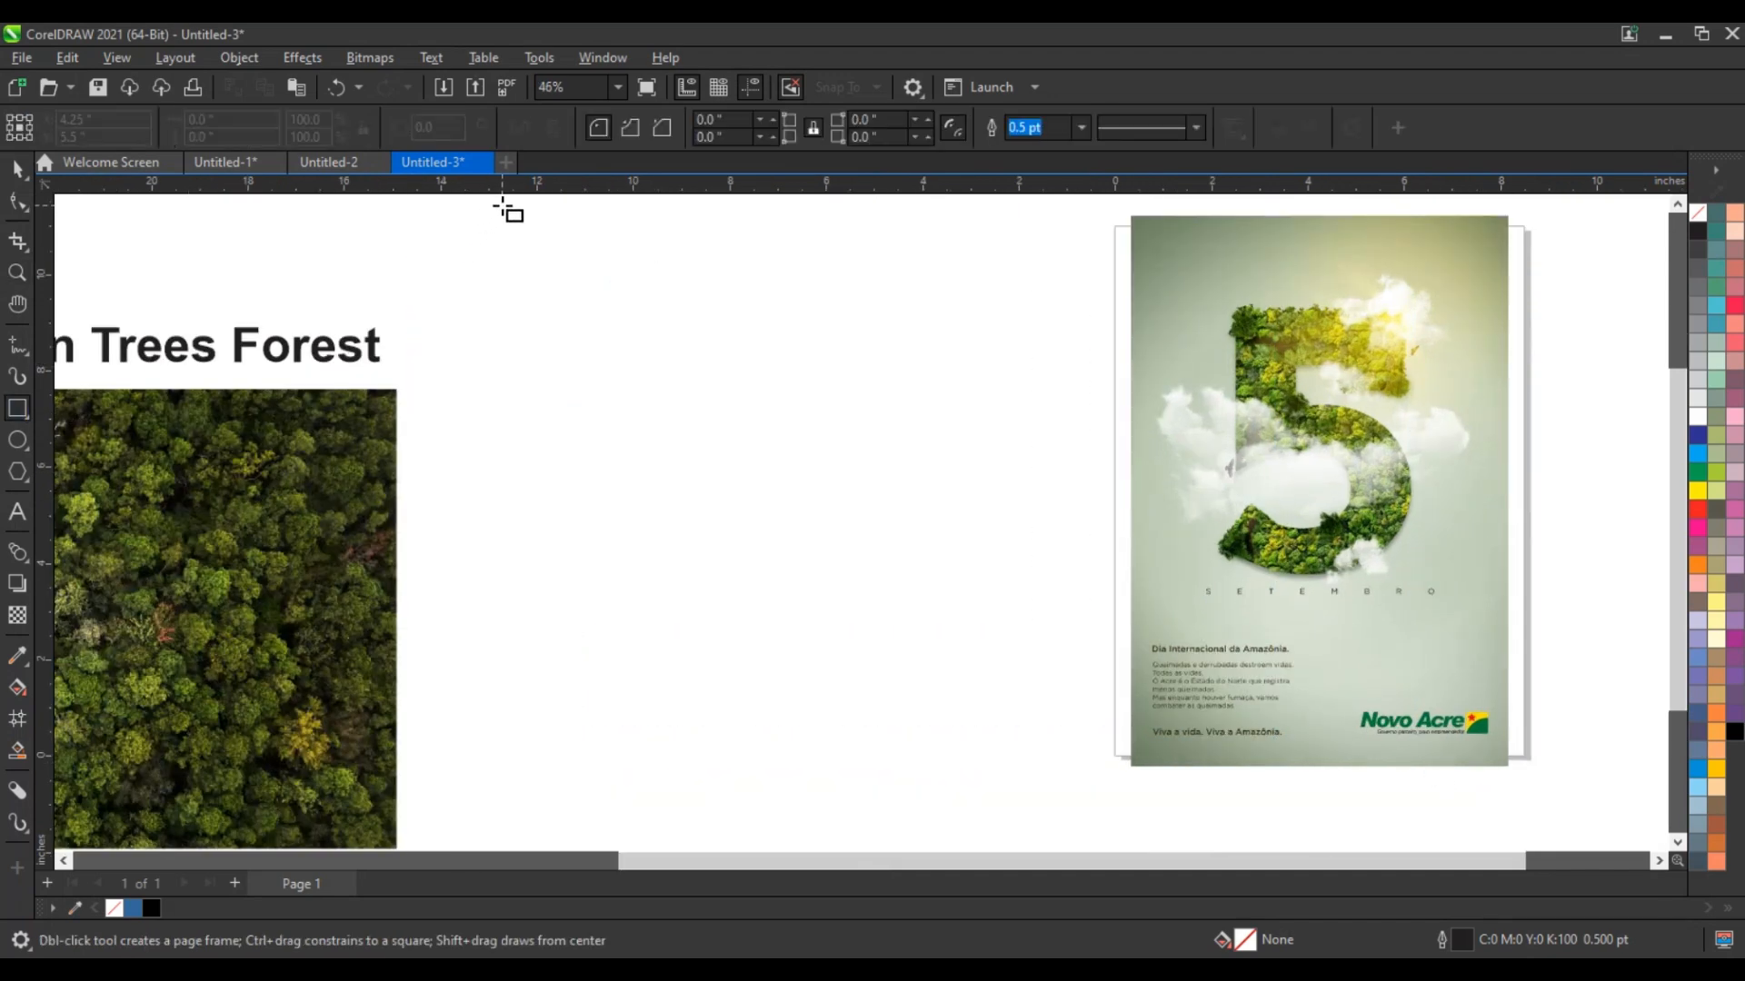
pyautogui.moveTo(502, 206); pyautogui.dragTo(932, 822)
# - Sample the poster background's dark green (#99A790) and its light green (RGB 203, 216, 196), applying each to the rectangle
pyautogui.click(22, 658)
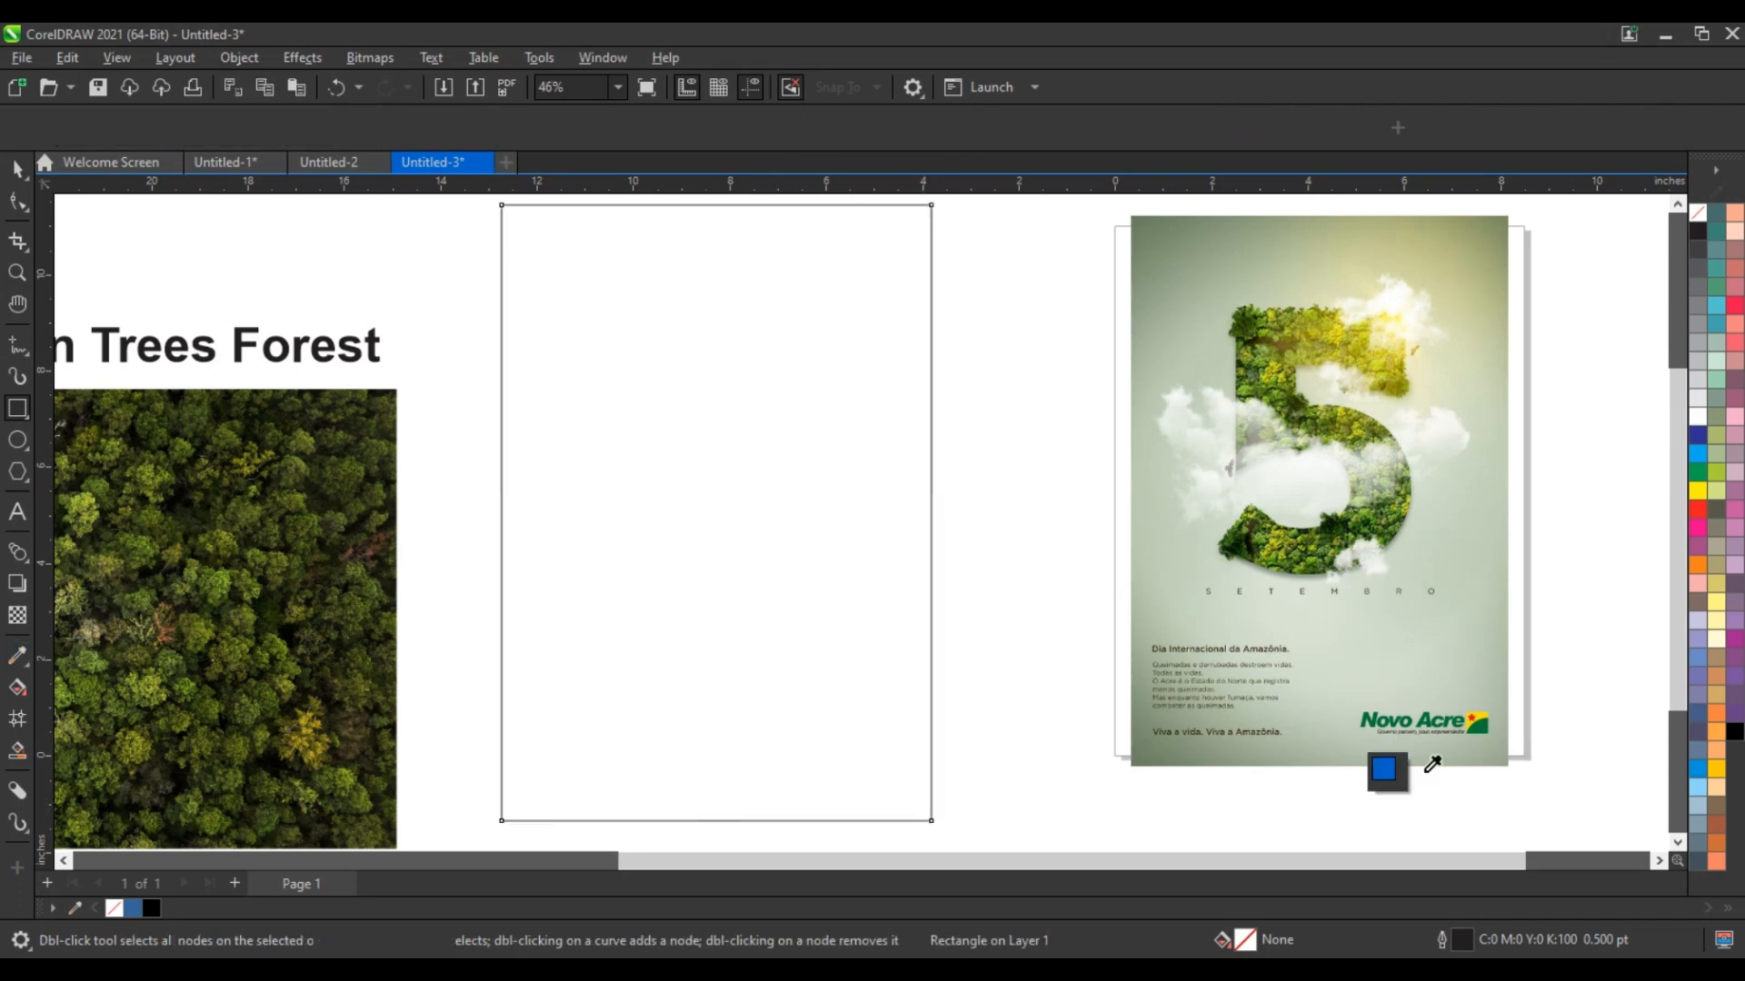
pyautogui.click(1315, 776)
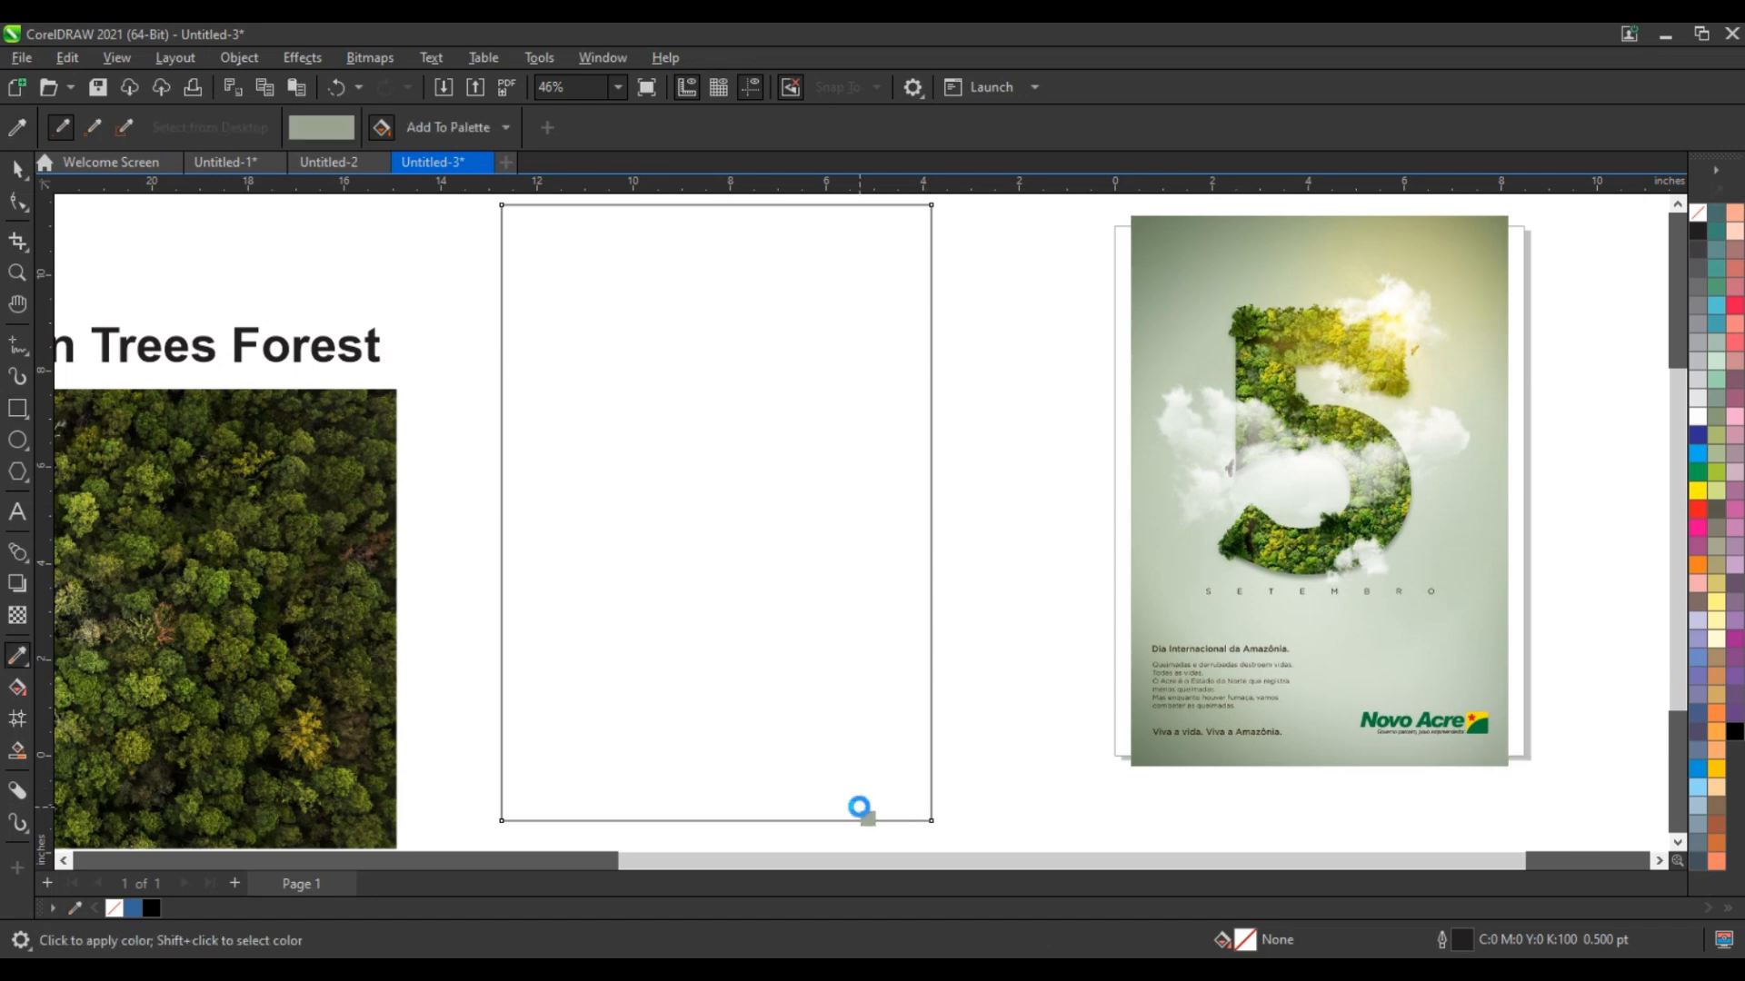
pyautogui.click(857, 805)
pyautogui.press('space')
pyautogui.press('space')
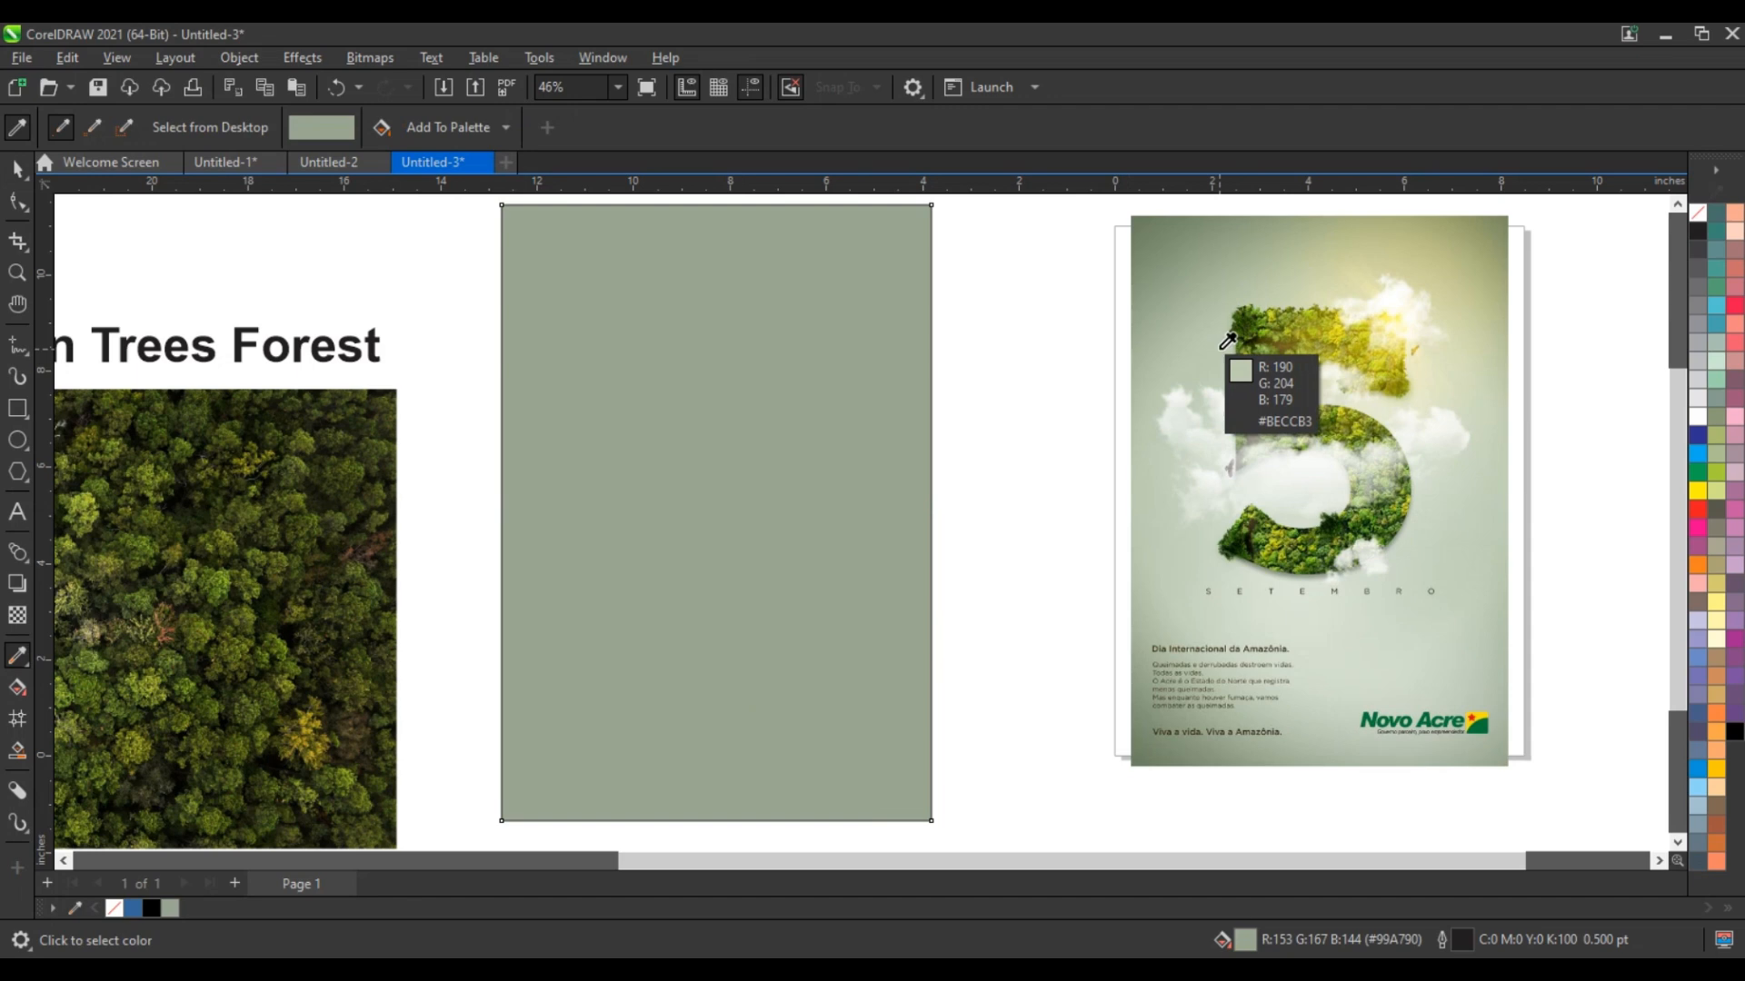
pyautogui.click(1454, 498)
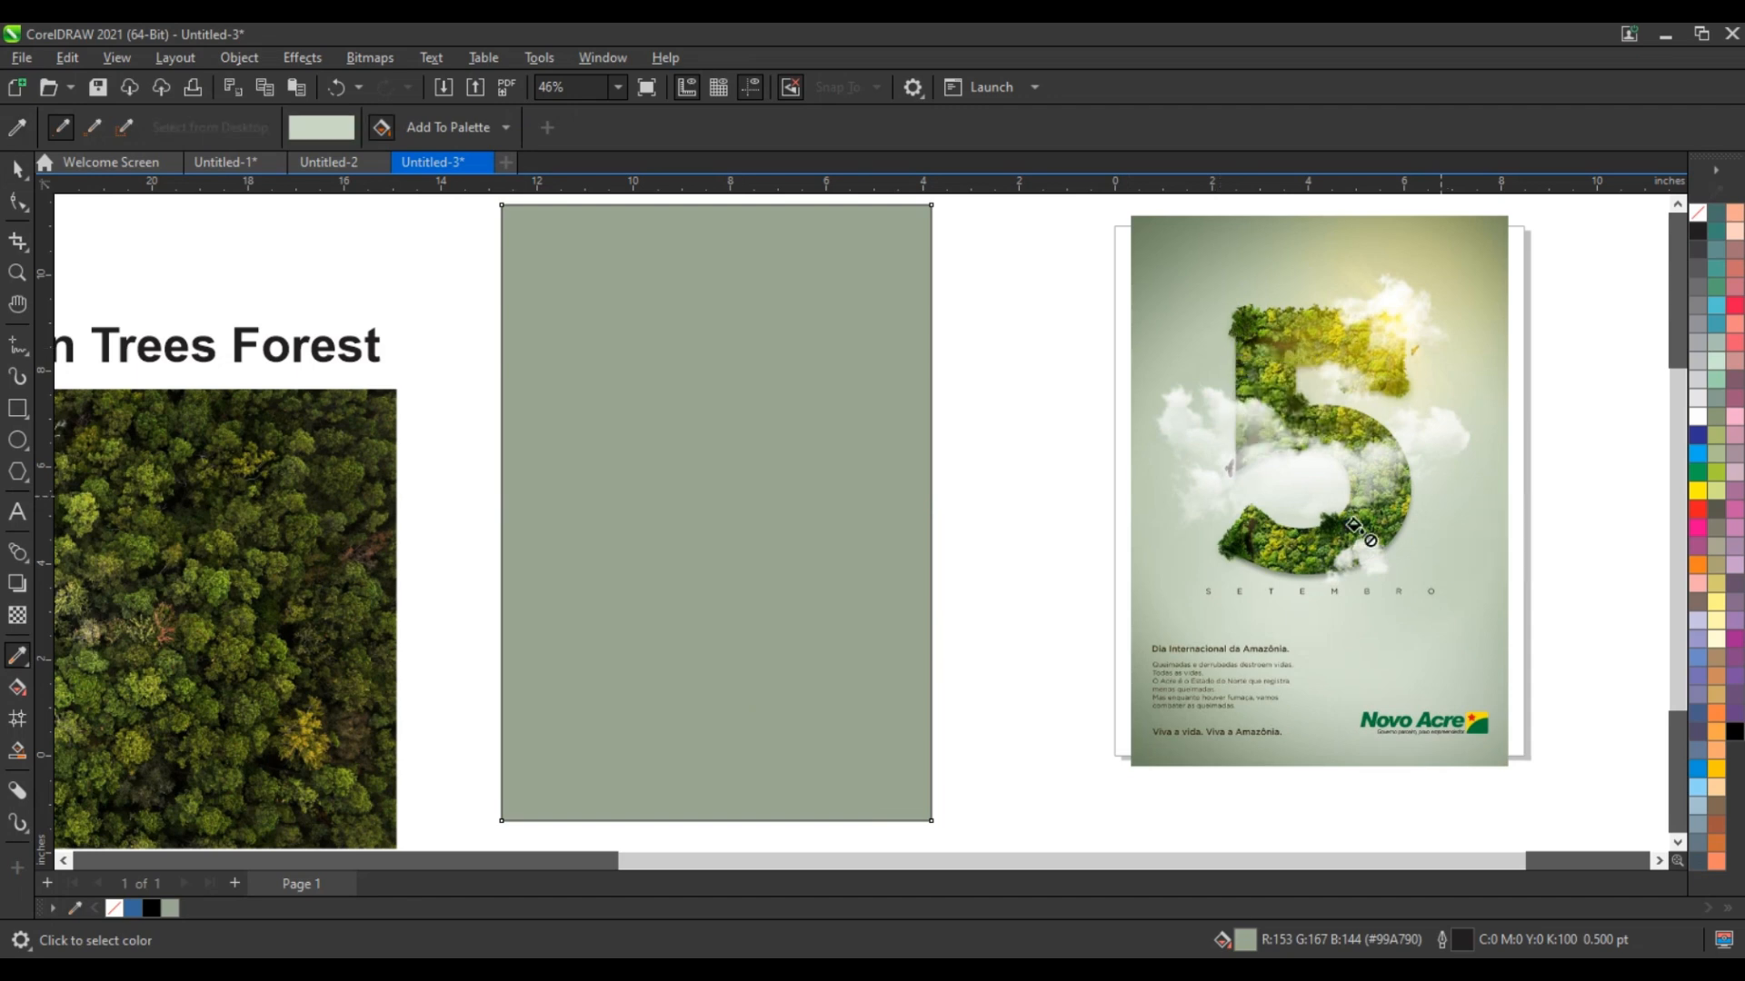
pyautogui.click(888, 532)
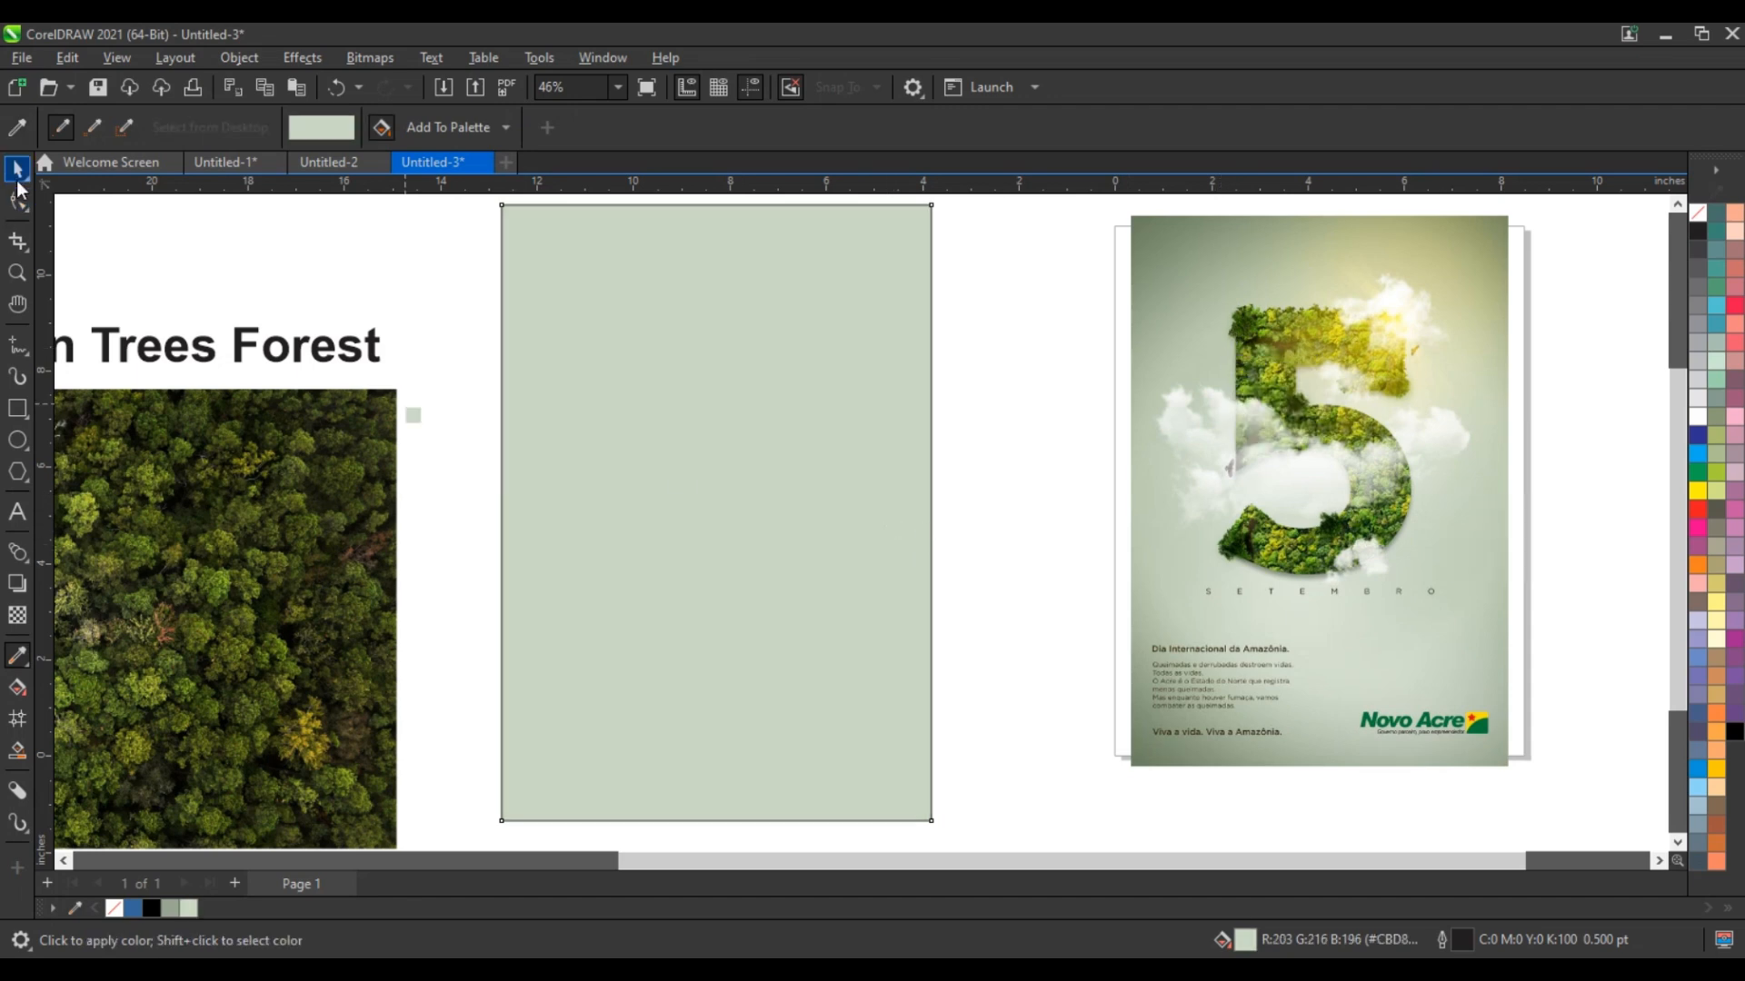
# - Give the rectangle an elliptical fountain fill running from the sampled light green at the centre to the dark green at the edges
pyautogui.click(18, 170)
pyautogui.click(169, 909)
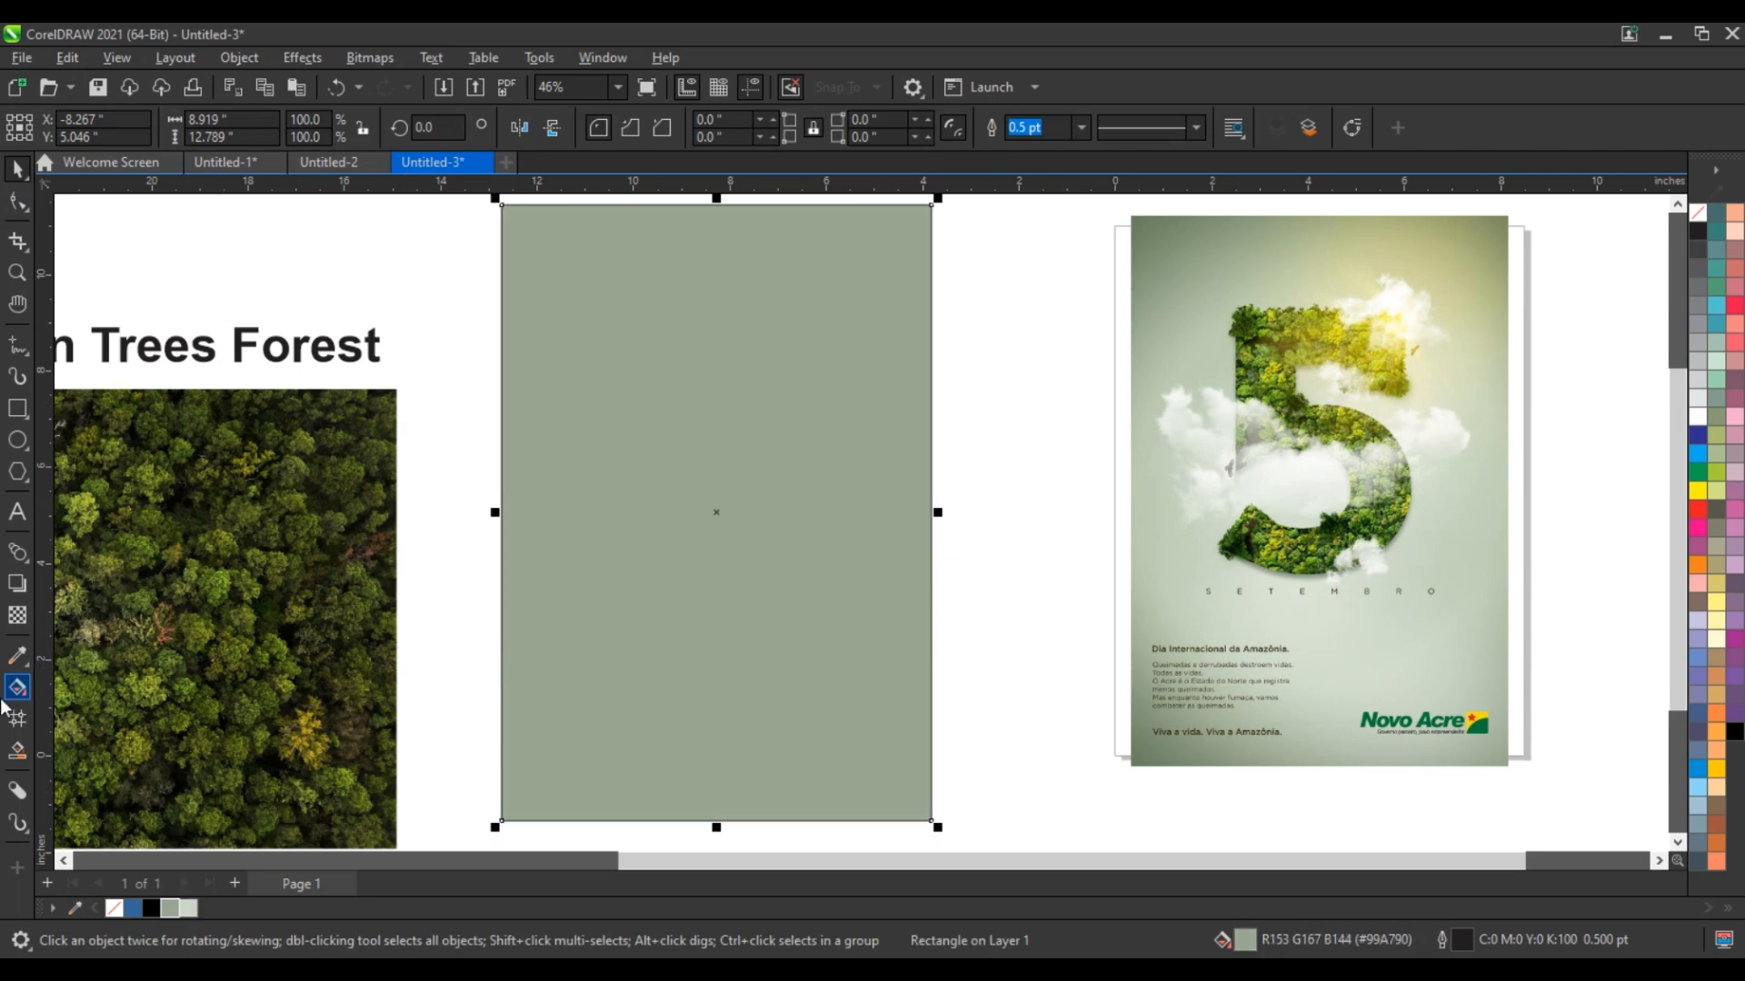
pyautogui.moveTo(739, 350); pyautogui.dragTo(737, 746)
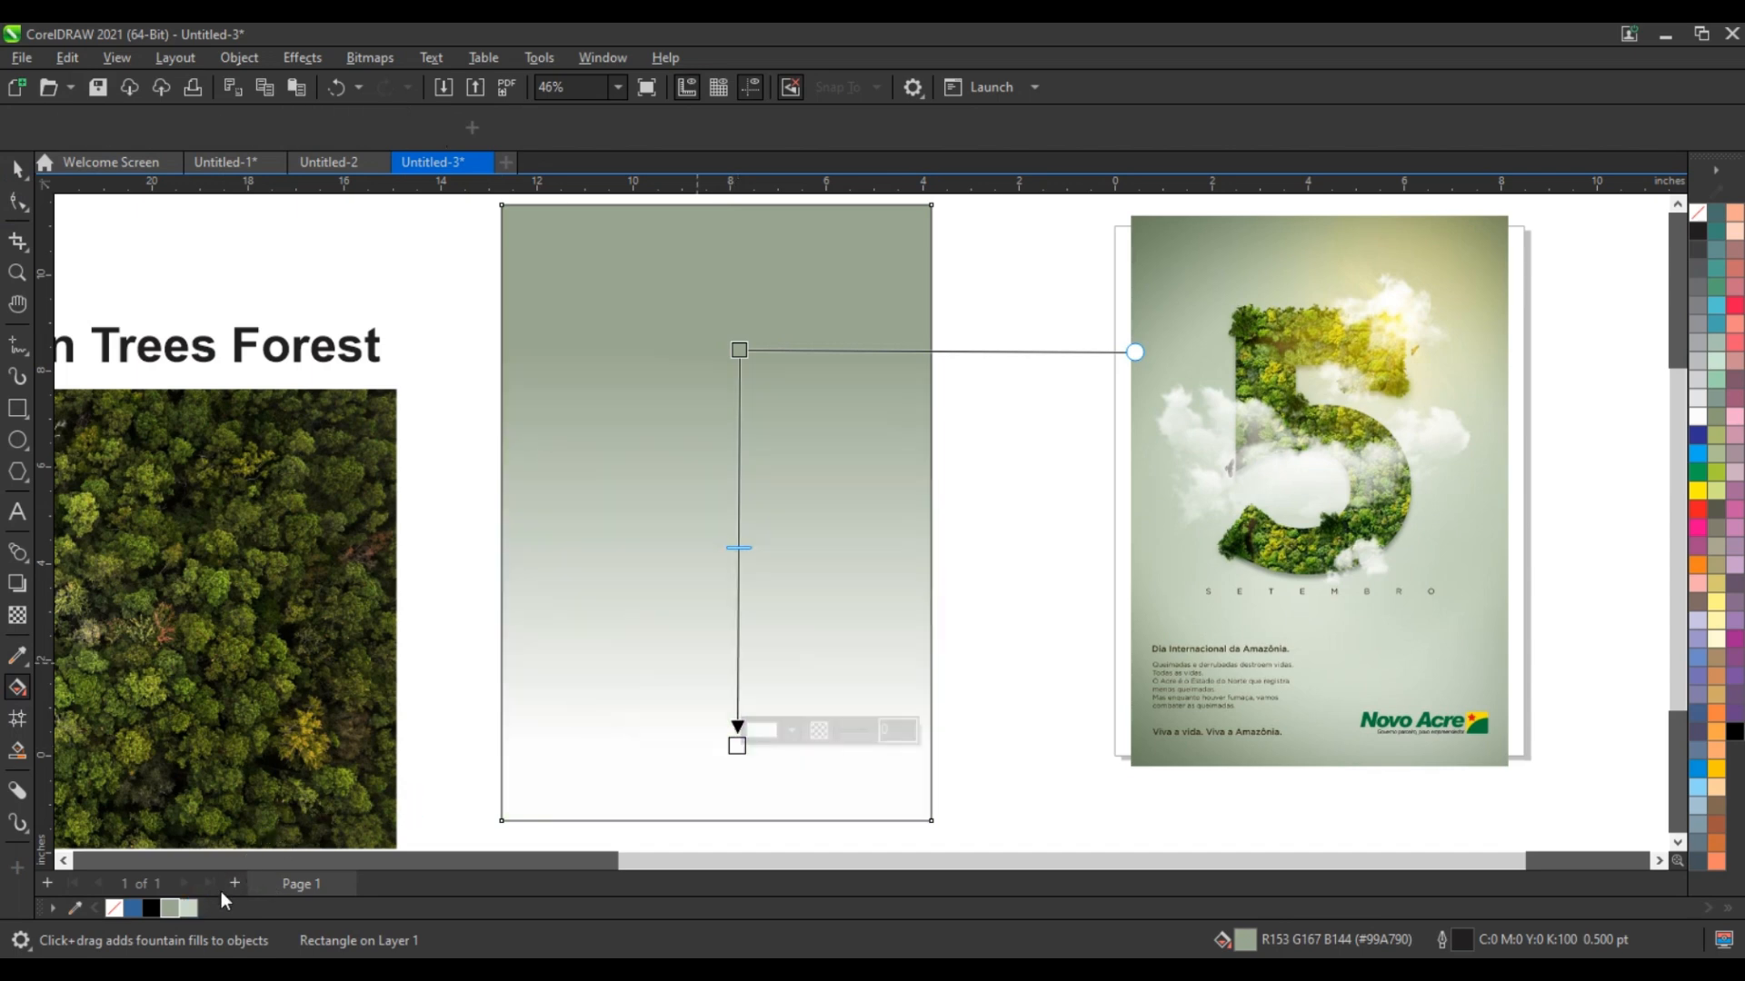
pyautogui.moveTo(650, 795); pyautogui.dragTo(829, 747)
pyautogui.click(427, 129)
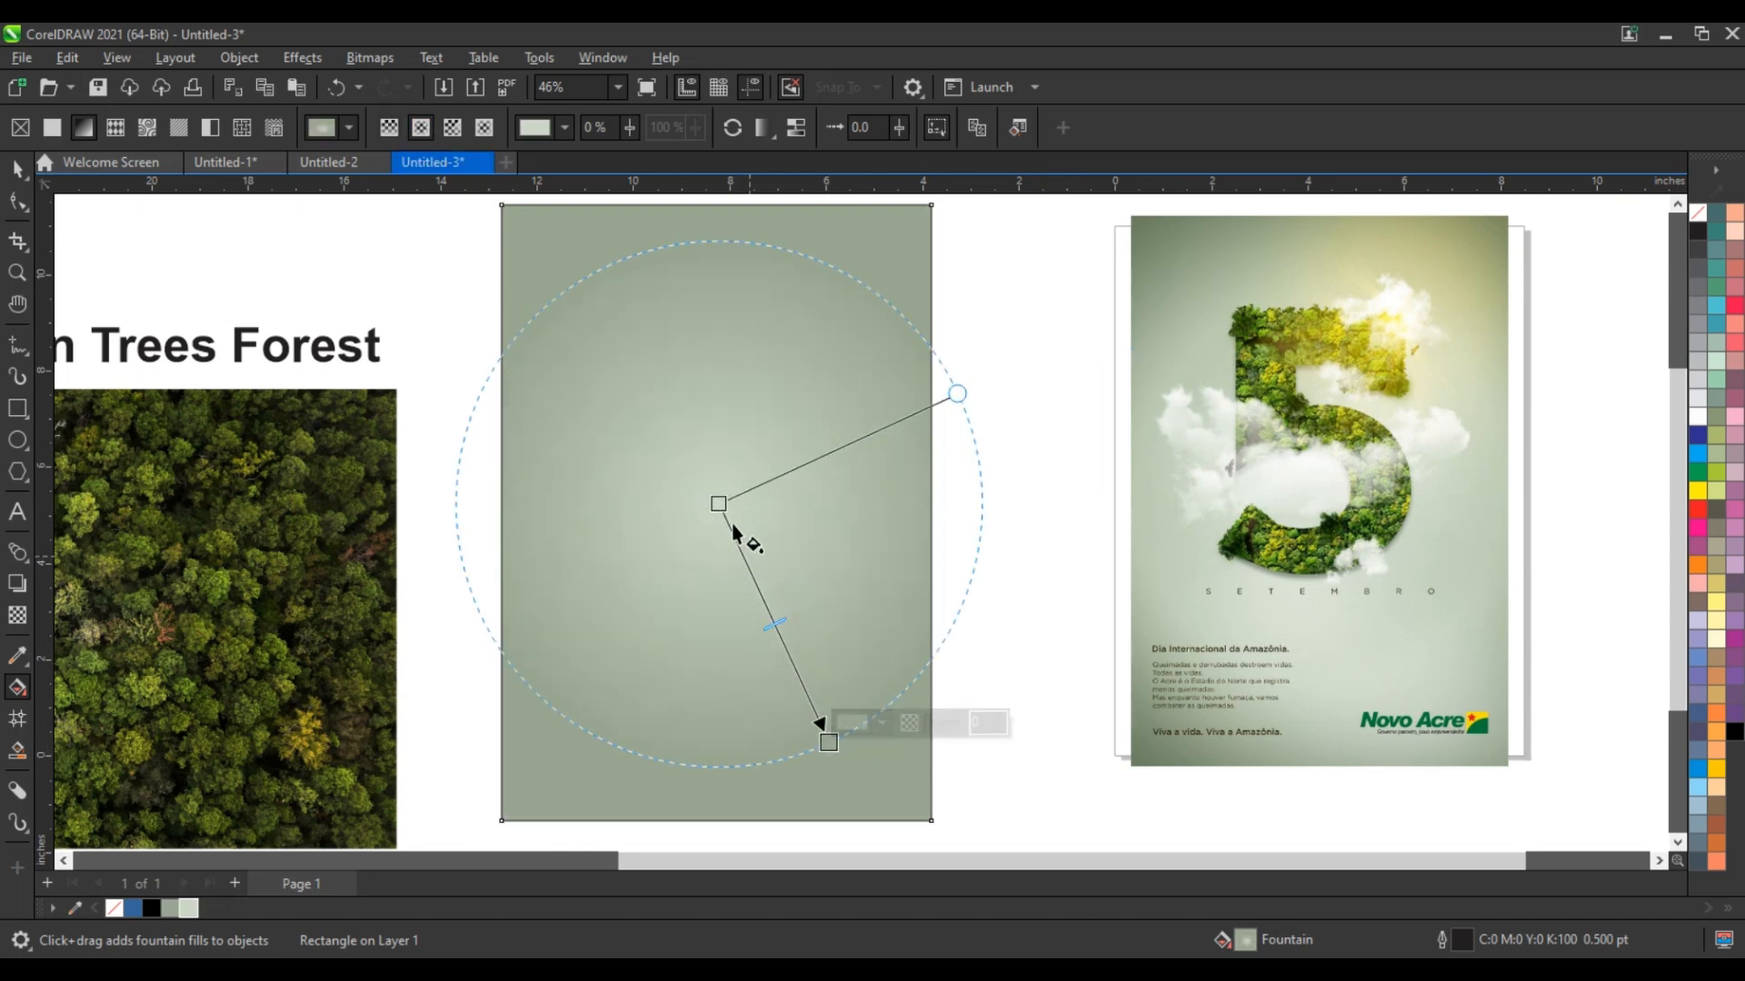
# - Adjust the centre and outer end of the fountain fill so the light area sits slightly lower in the rectangle
pyautogui.moveTo(719, 504); pyautogui.dragTo(735, 508)
pyautogui.moveTo(829, 741); pyautogui.dragTo(838, 756)
pyautogui.moveTo(733, 510); pyautogui.dragTo(721, 524)
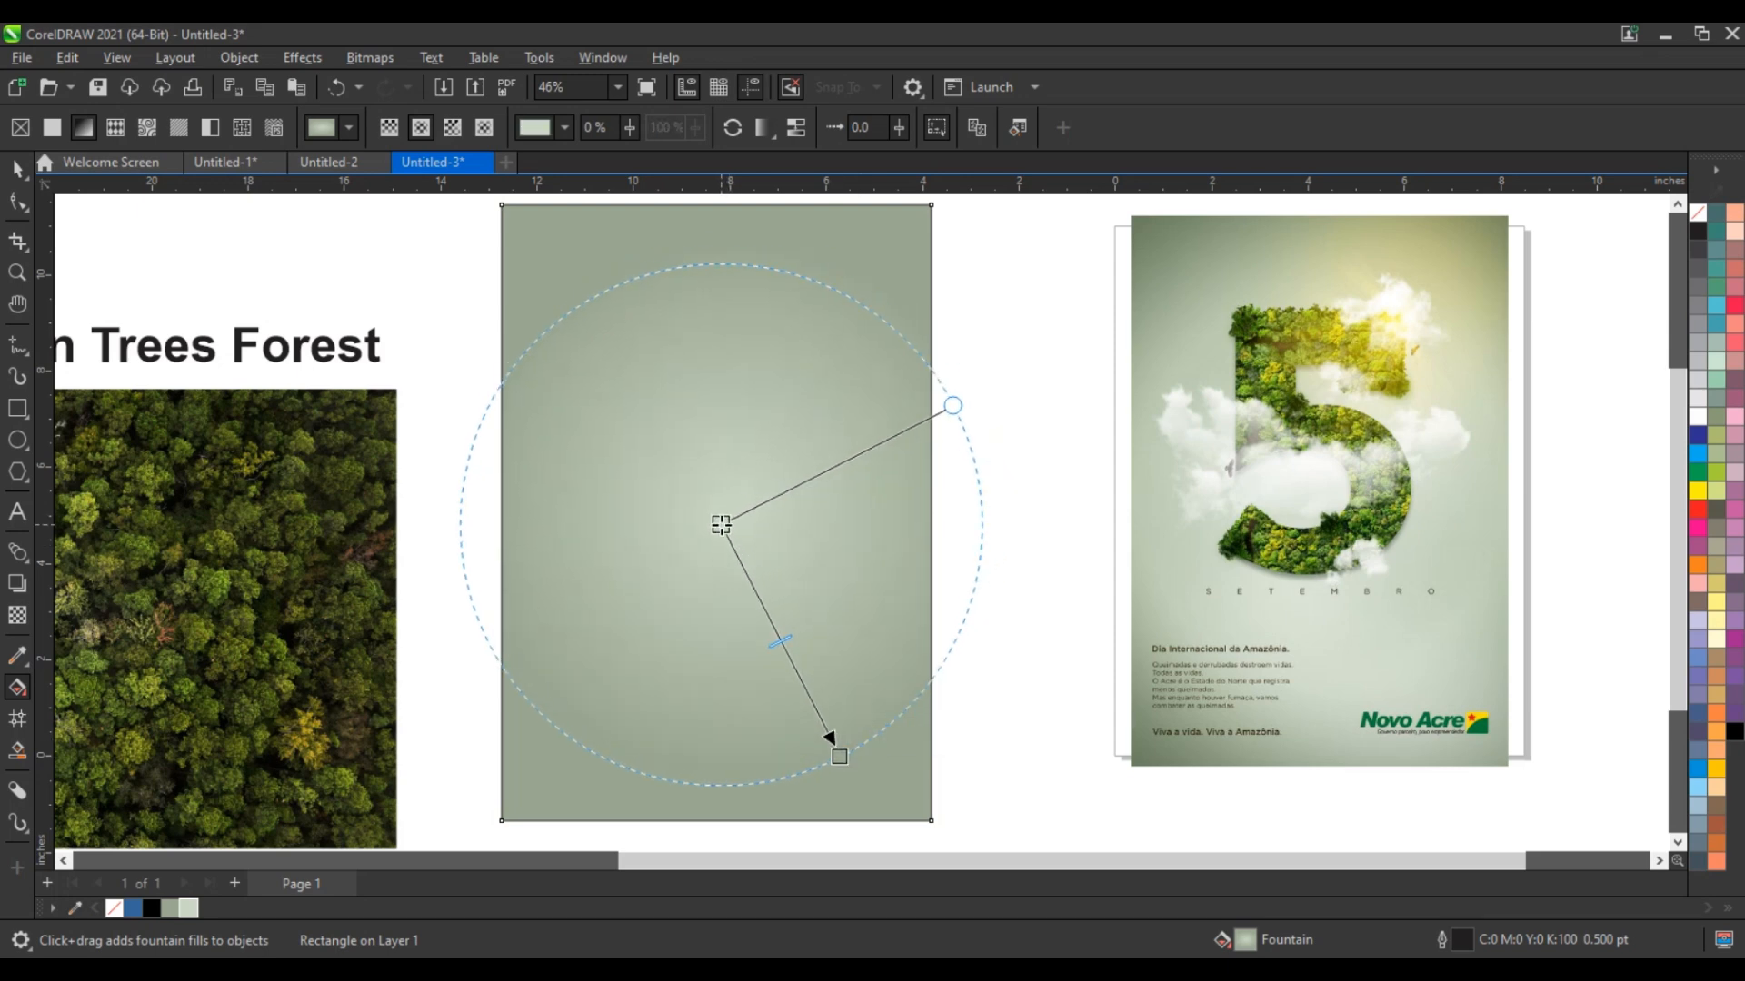
pyautogui.click(17, 169)
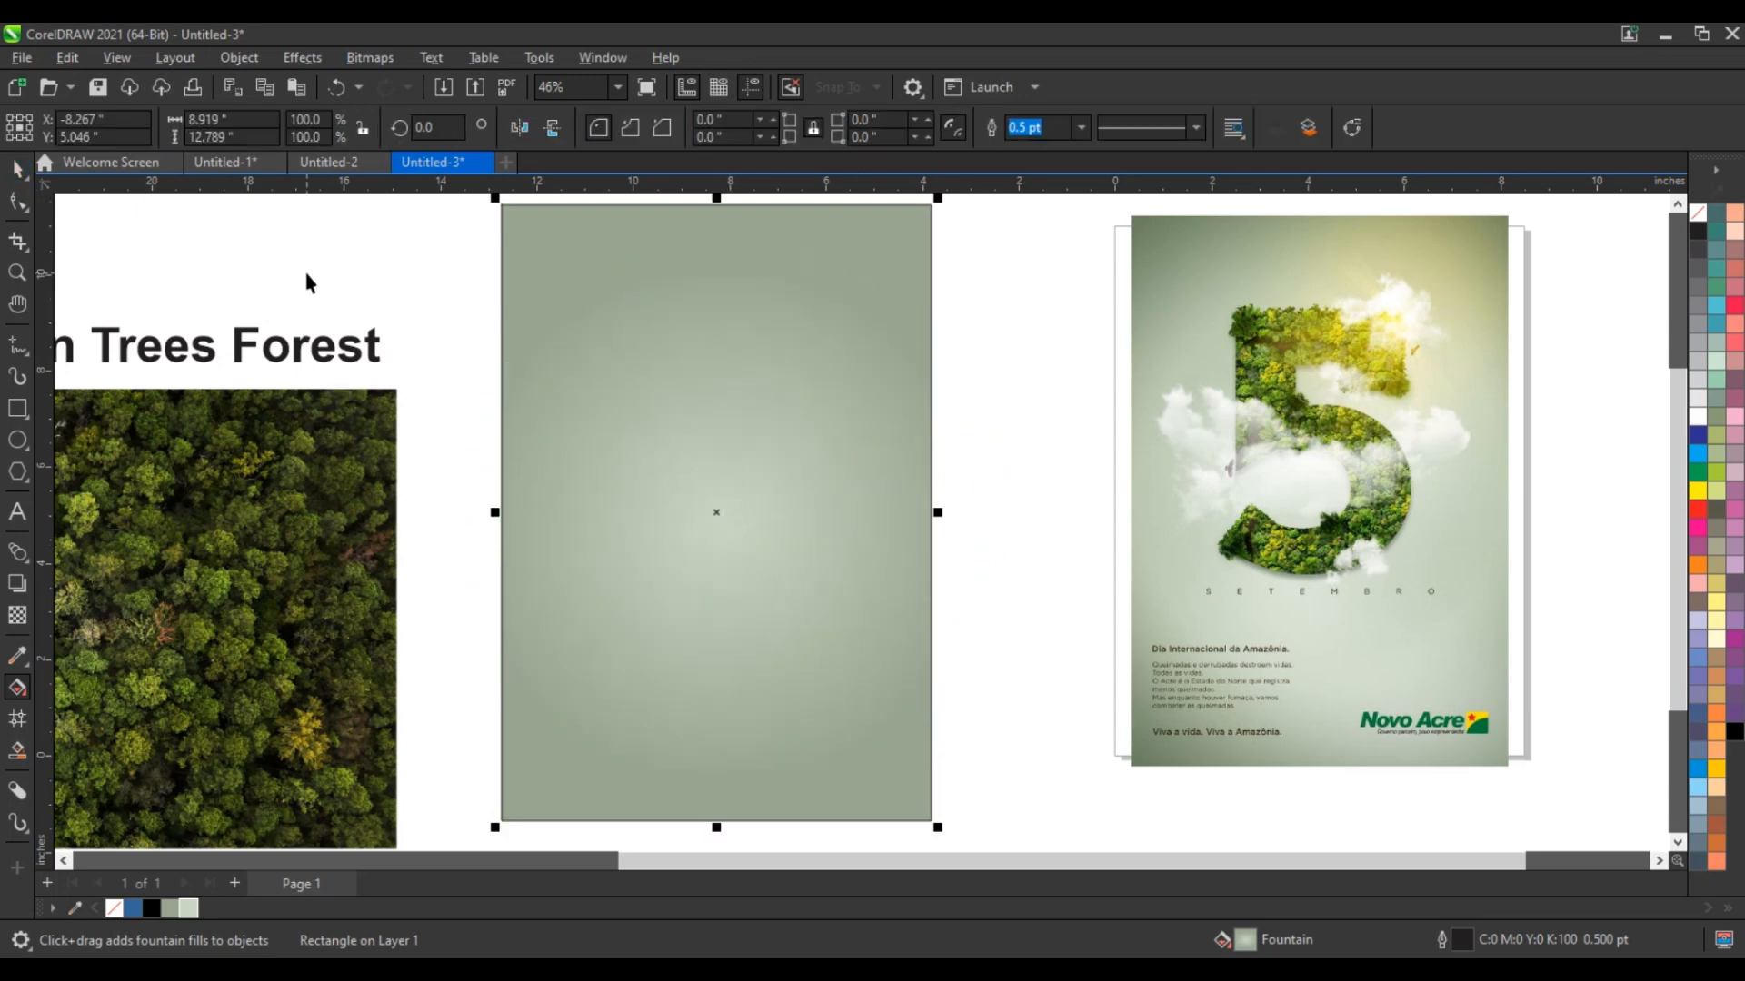
# - Move the black 5 onto the middle of the green gradient rectangle
pyautogui.click(402, 417)
pyautogui.scroll(-2, 402, 416)
pyautogui.scroll(-2, 629, 515)
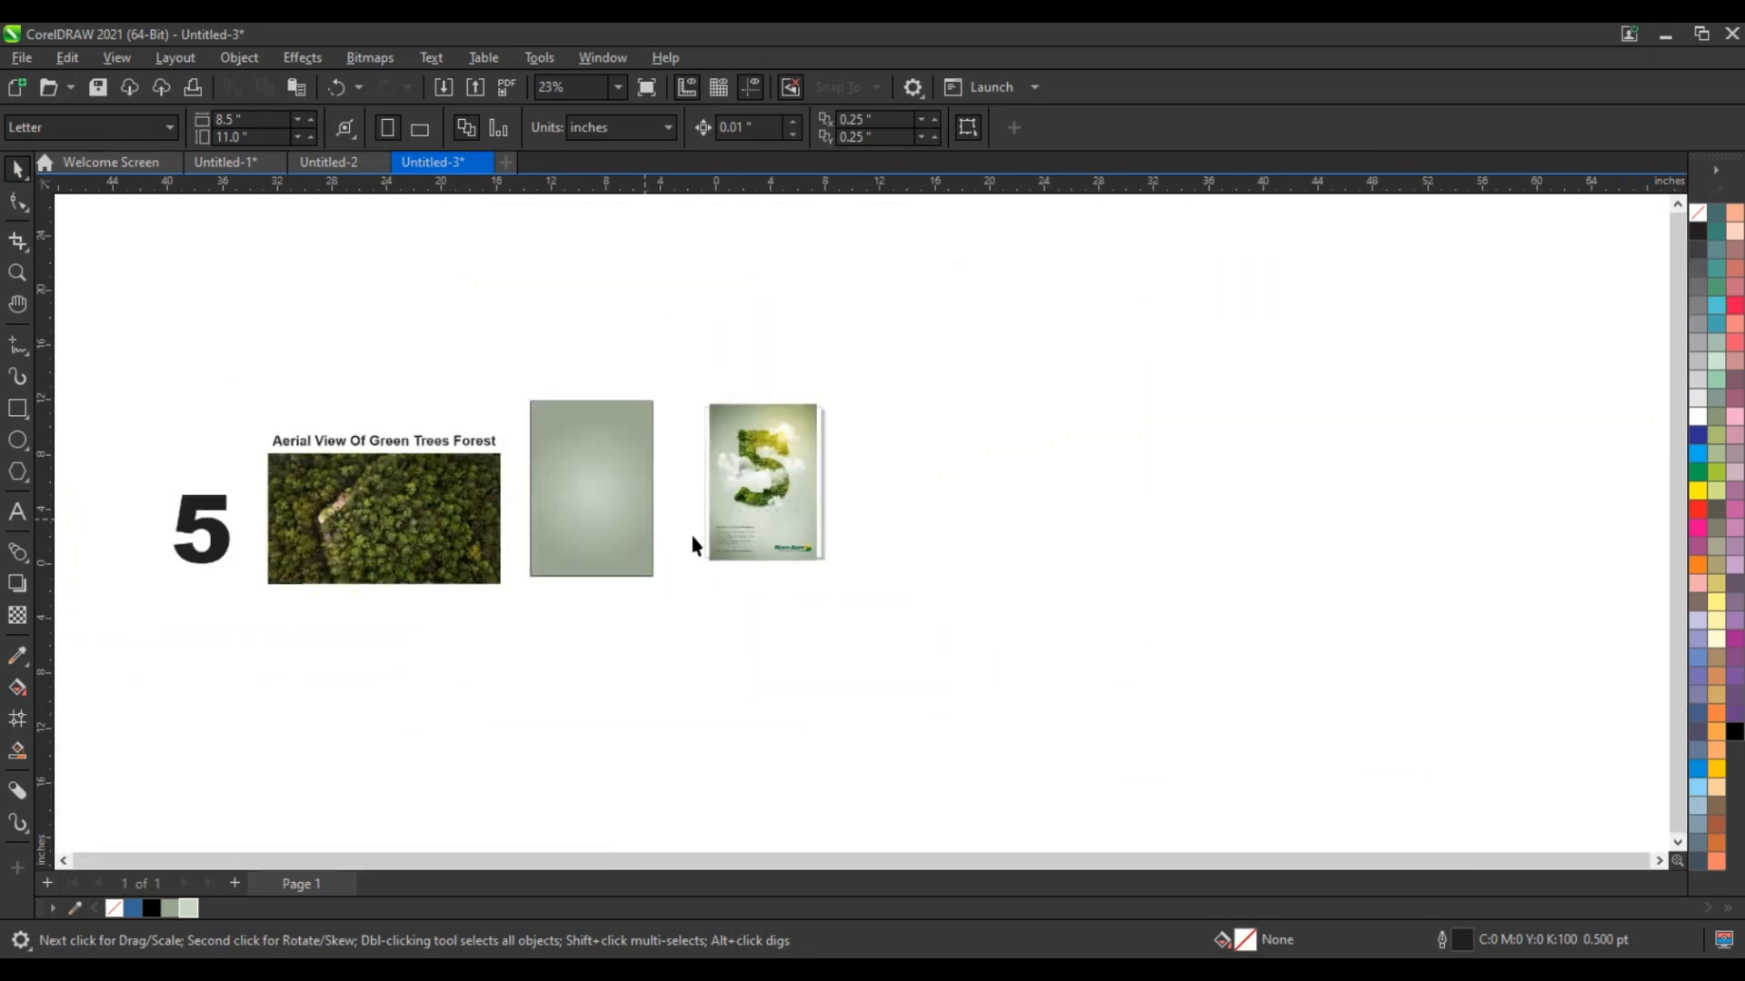
pyautogui.moveTo(223, 531); pyautogui.dragTo(610, 495)
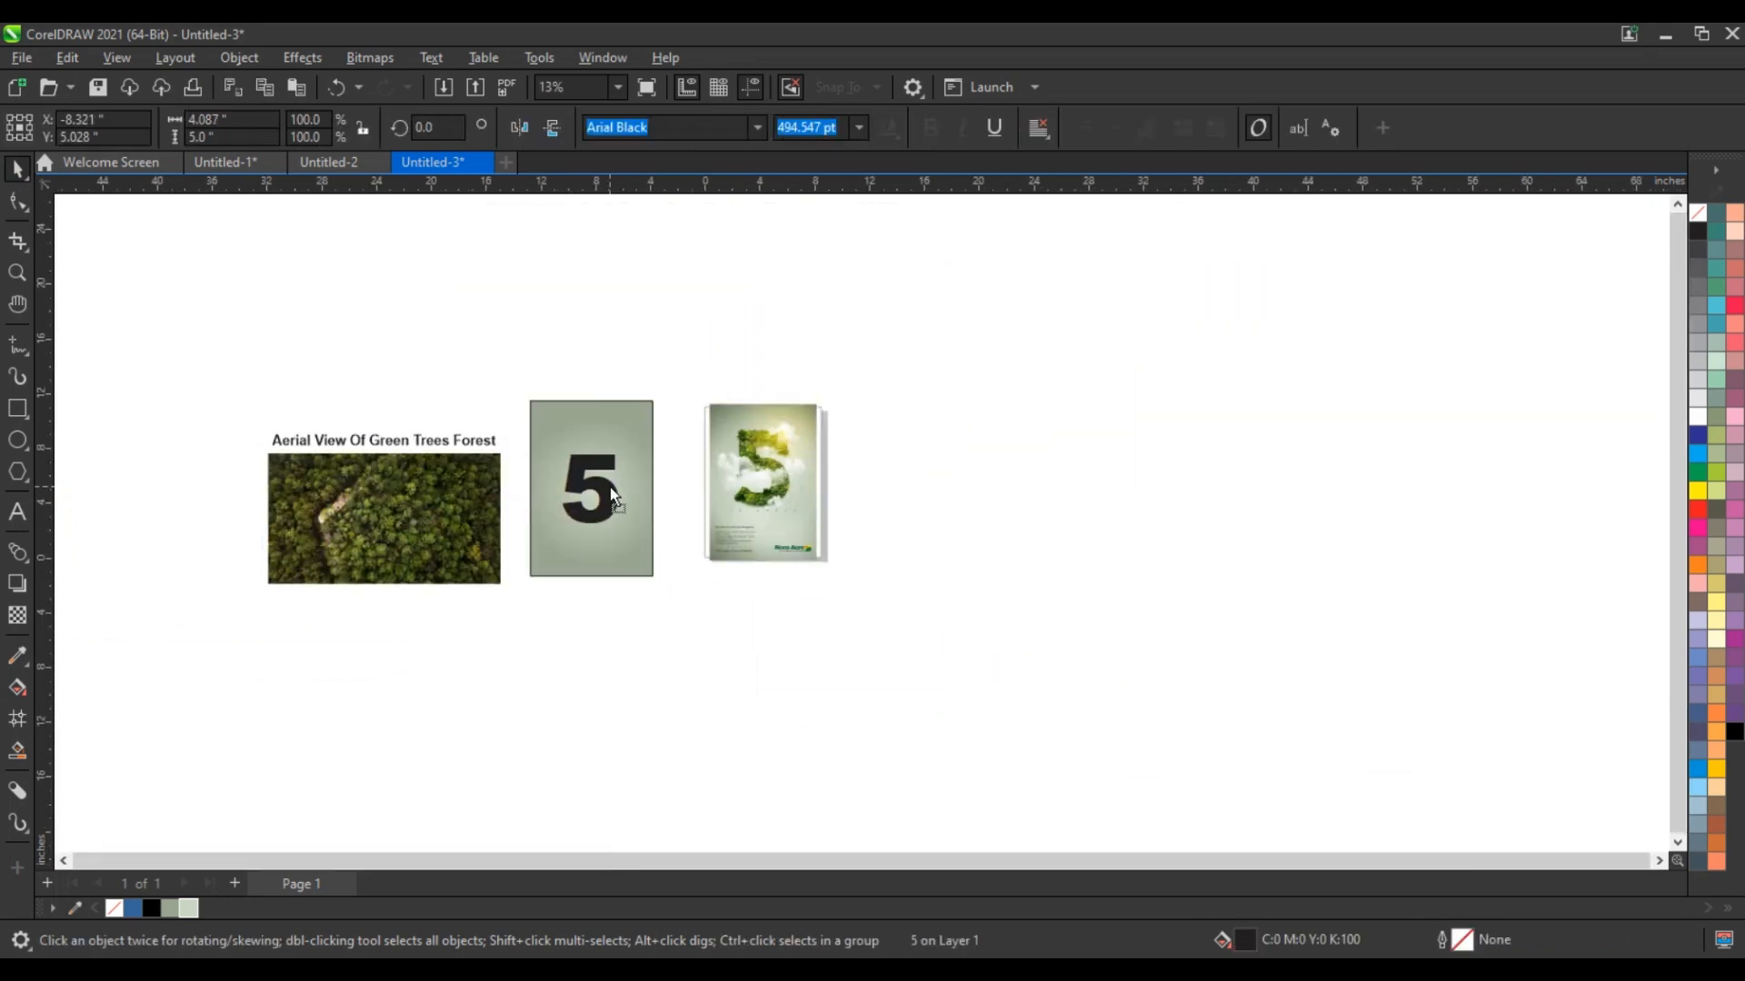
# - Enlarge the 5 from its centre to about 6.6 by 8.1 inches and convert it to curves
pyautogui.moveTo(507, 376); pyautogui.dragTo(908, 641)
pyautogui.scroll(4, 630, 572)
pyautogui.click(611, 521)
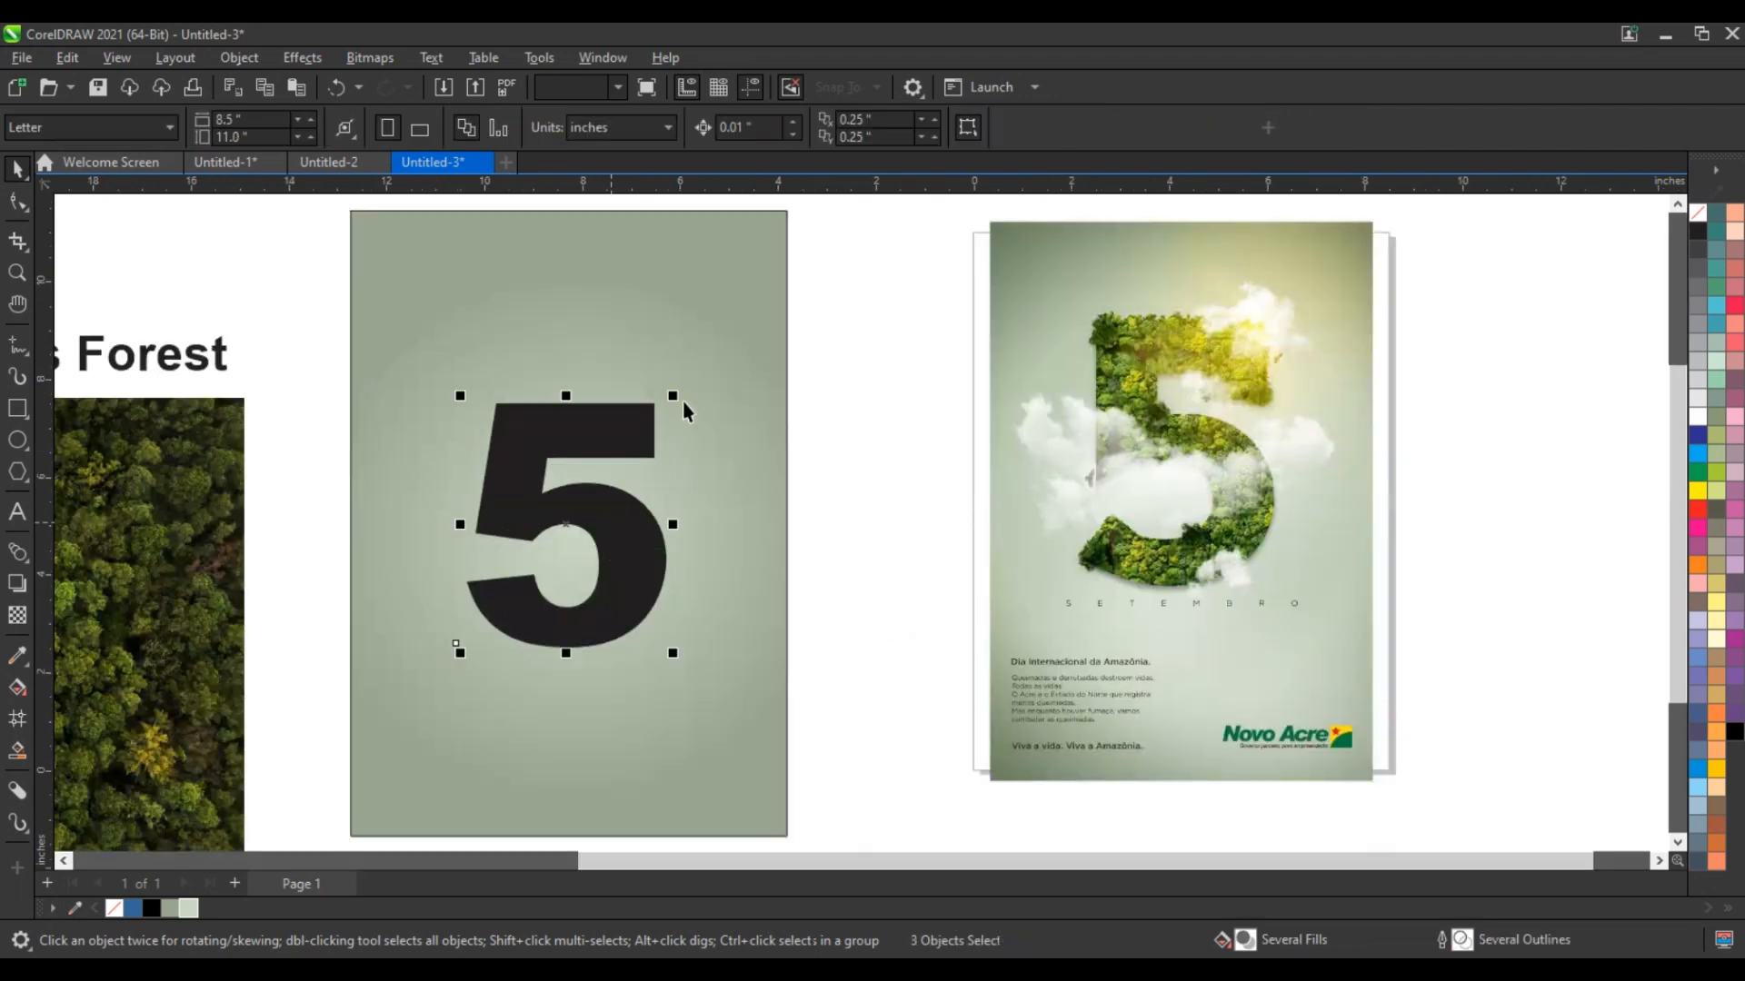
pyautogui.moveTo(680, 396); pyautogui.dragTo(734, 320)
pyautogui.hotkey('ctrl', 'q')
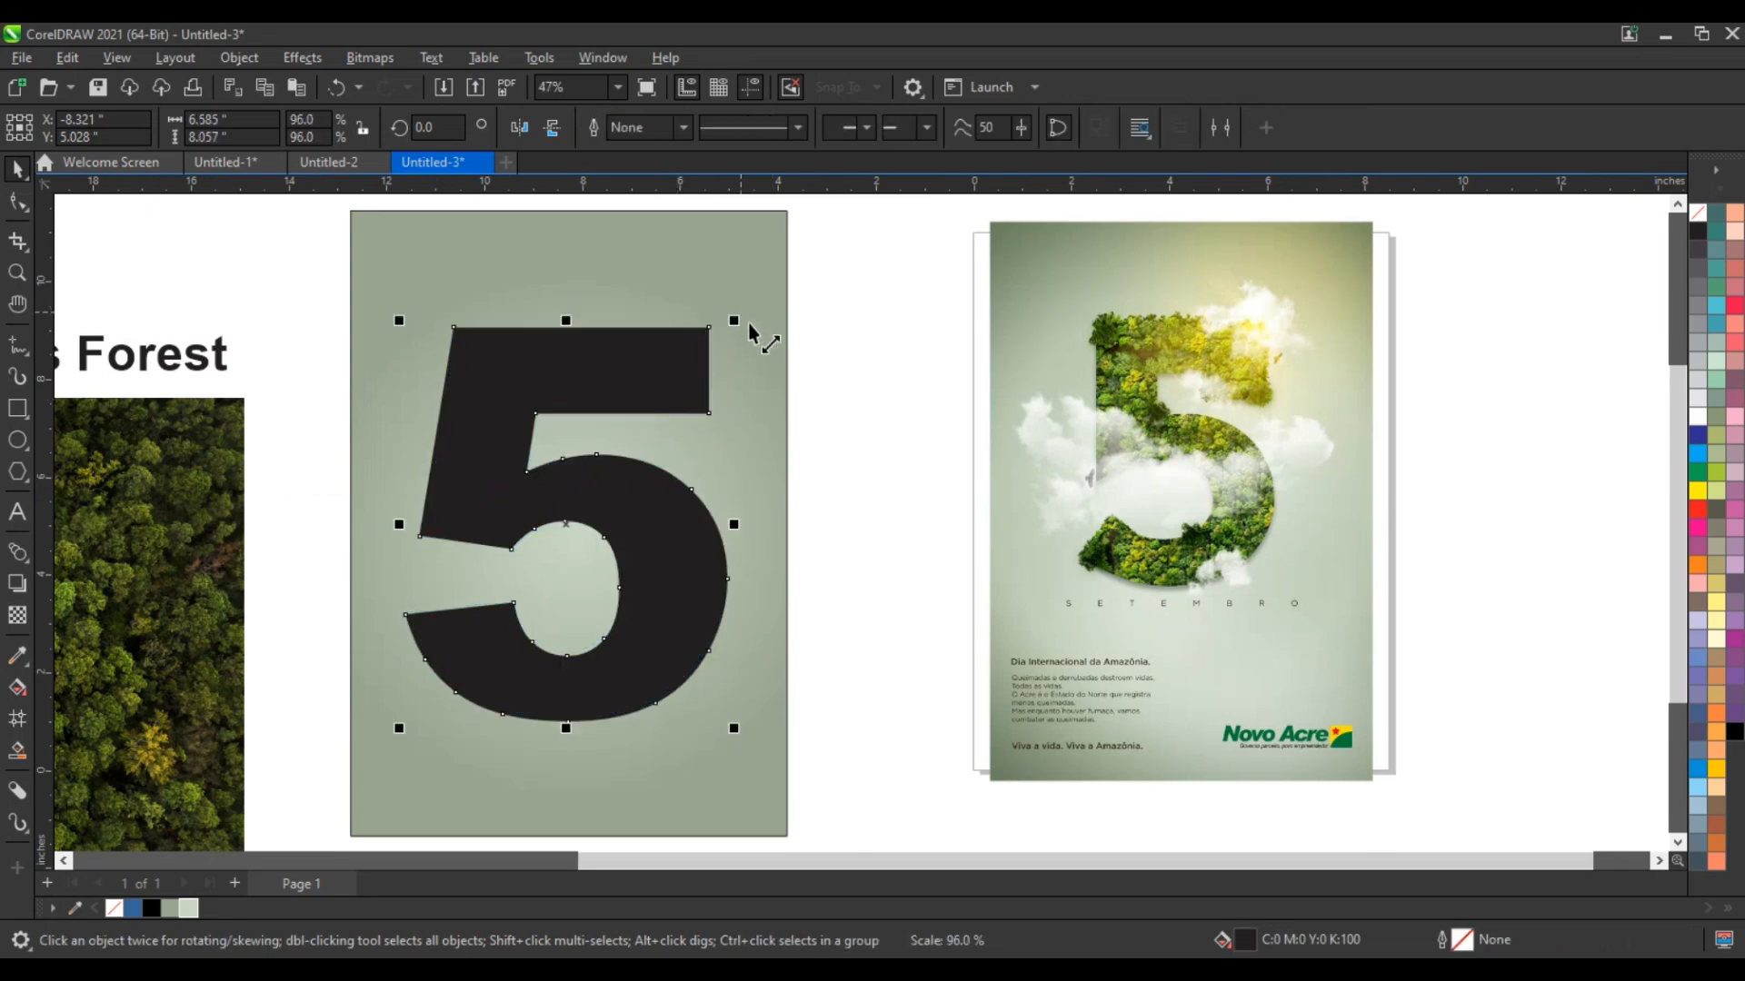
# - Remove the fill from the 5 and give it a black outline
pyautogui.click(1699, 215)
pyautogui.rightClick(1697, 231)
pyautogui.click(1597, 240)
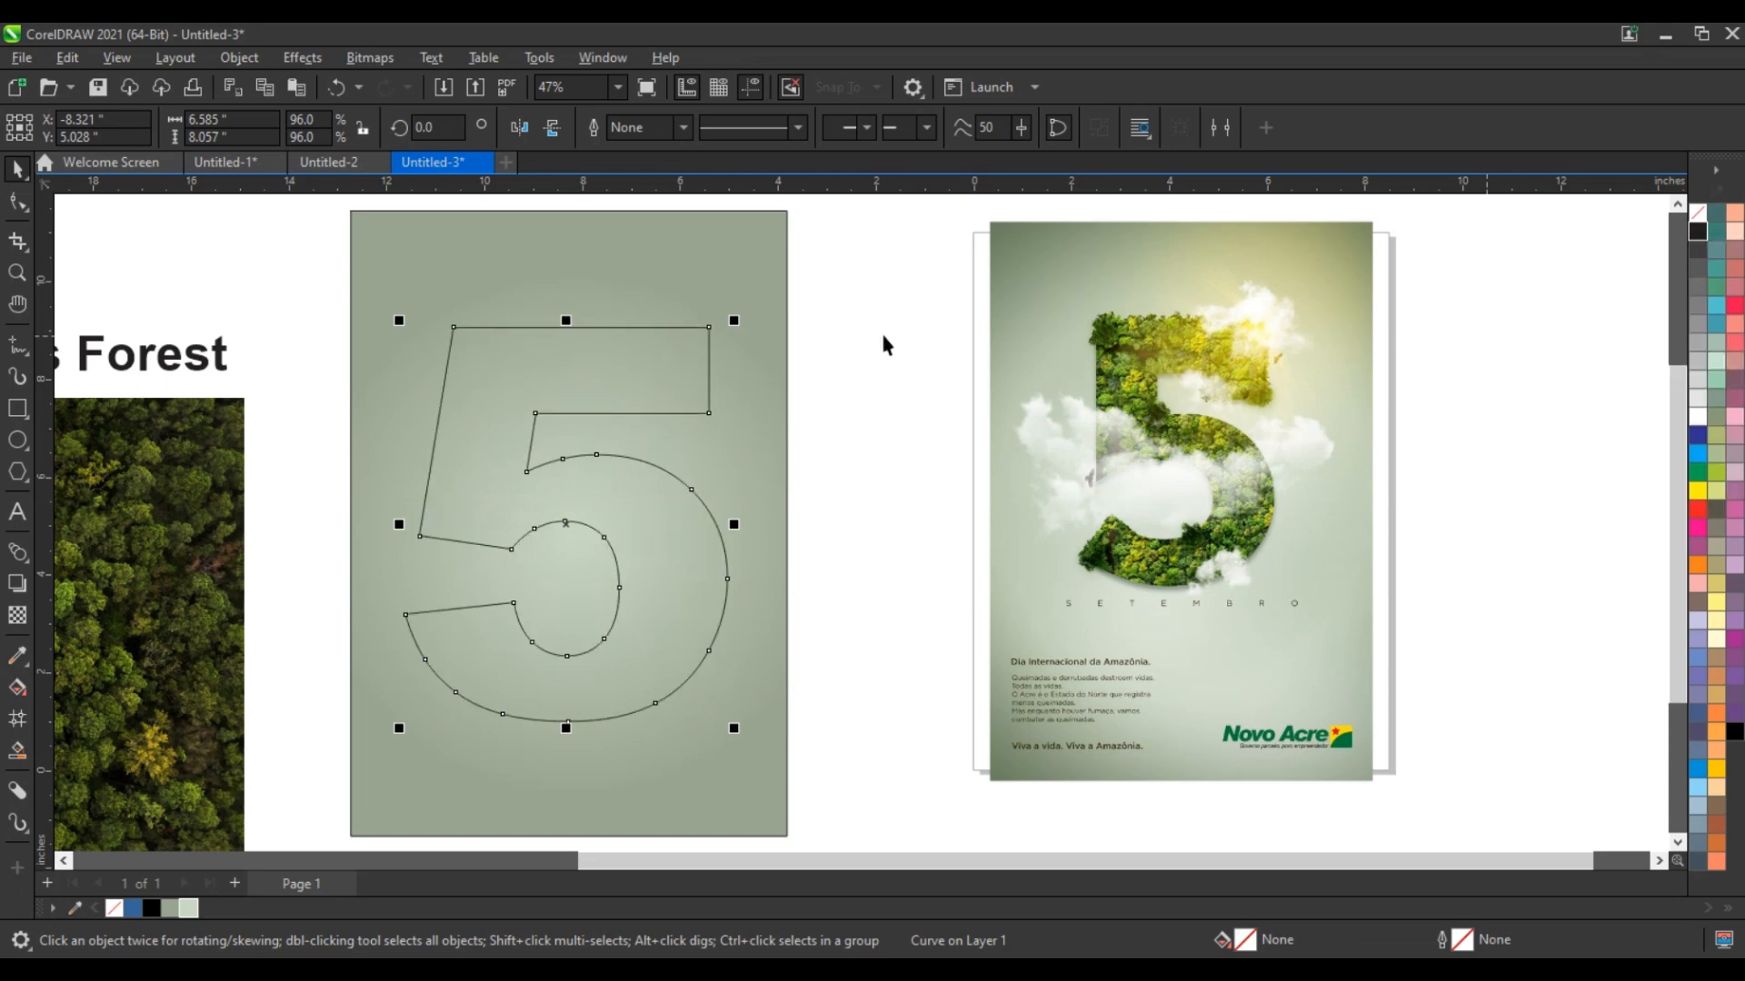
# - Scale the outlined 5 down about its centre to roughly 6.05 by 7.4 inches
pyautogui.click(879, 345)
pyautogui.click(709, 362)
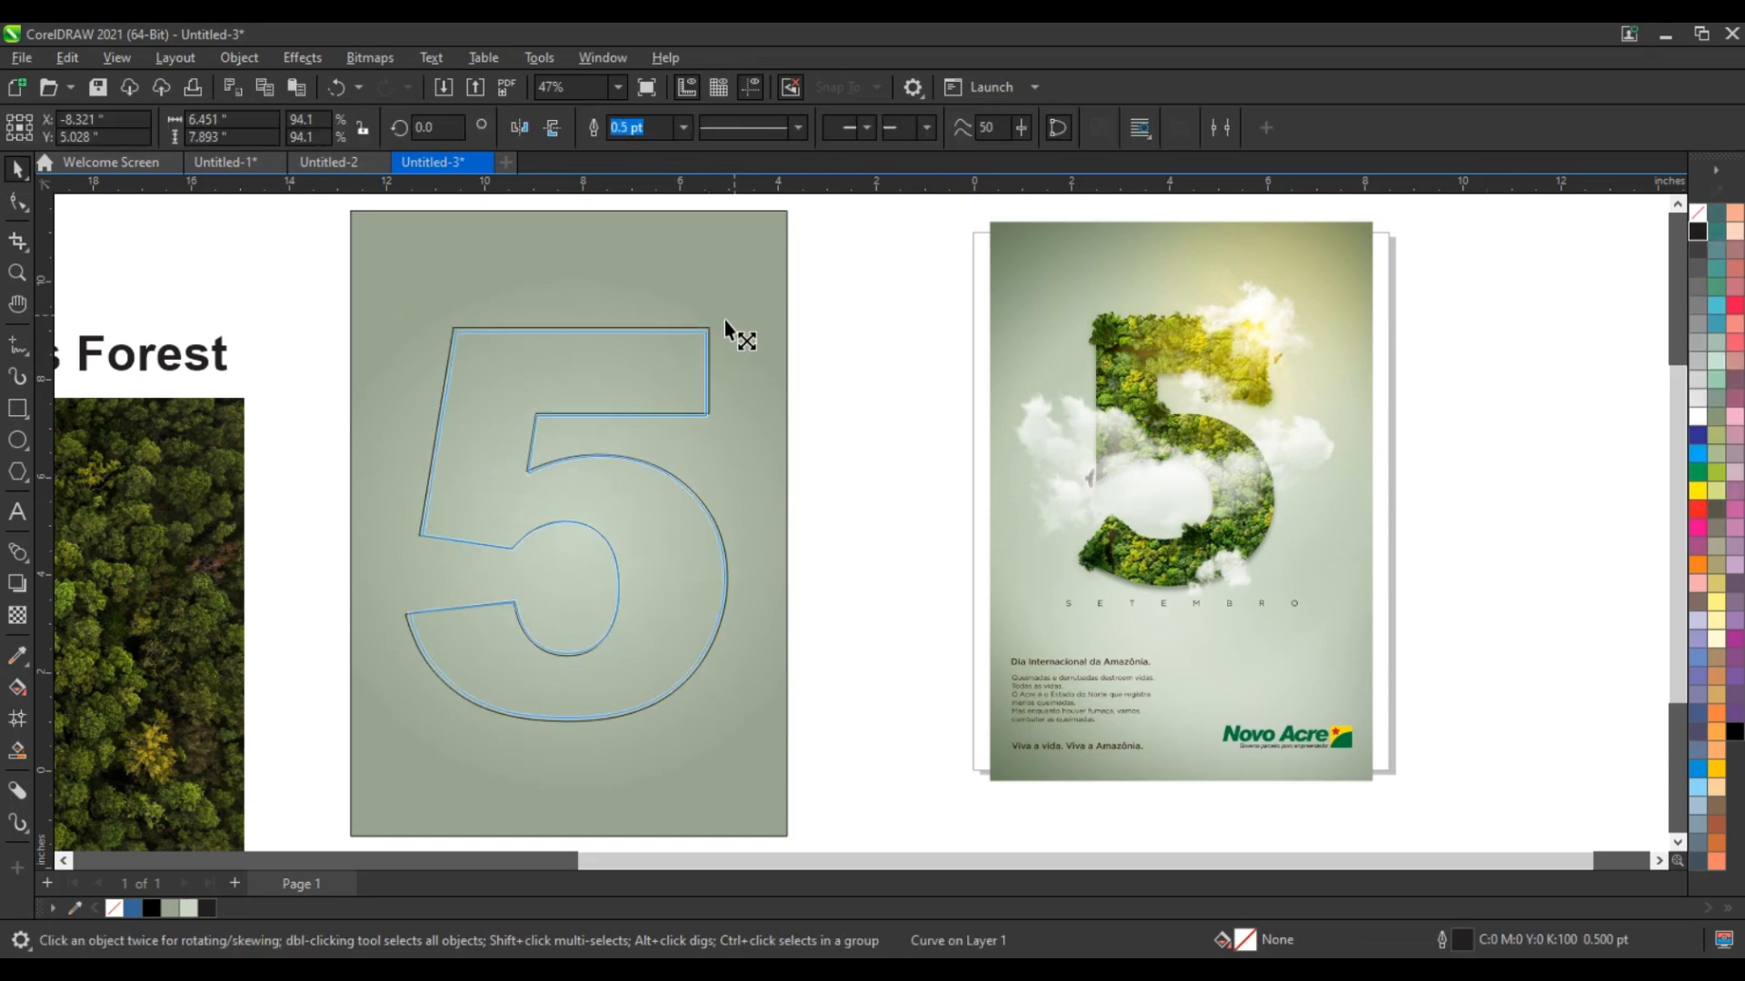
pyautogui.moveTo(723, 320); pyautogui.dragTo(713, 334)
# - Set the 5's outline width to 4.0 pt and its outline color to white
pyautogui.click(683, 127)
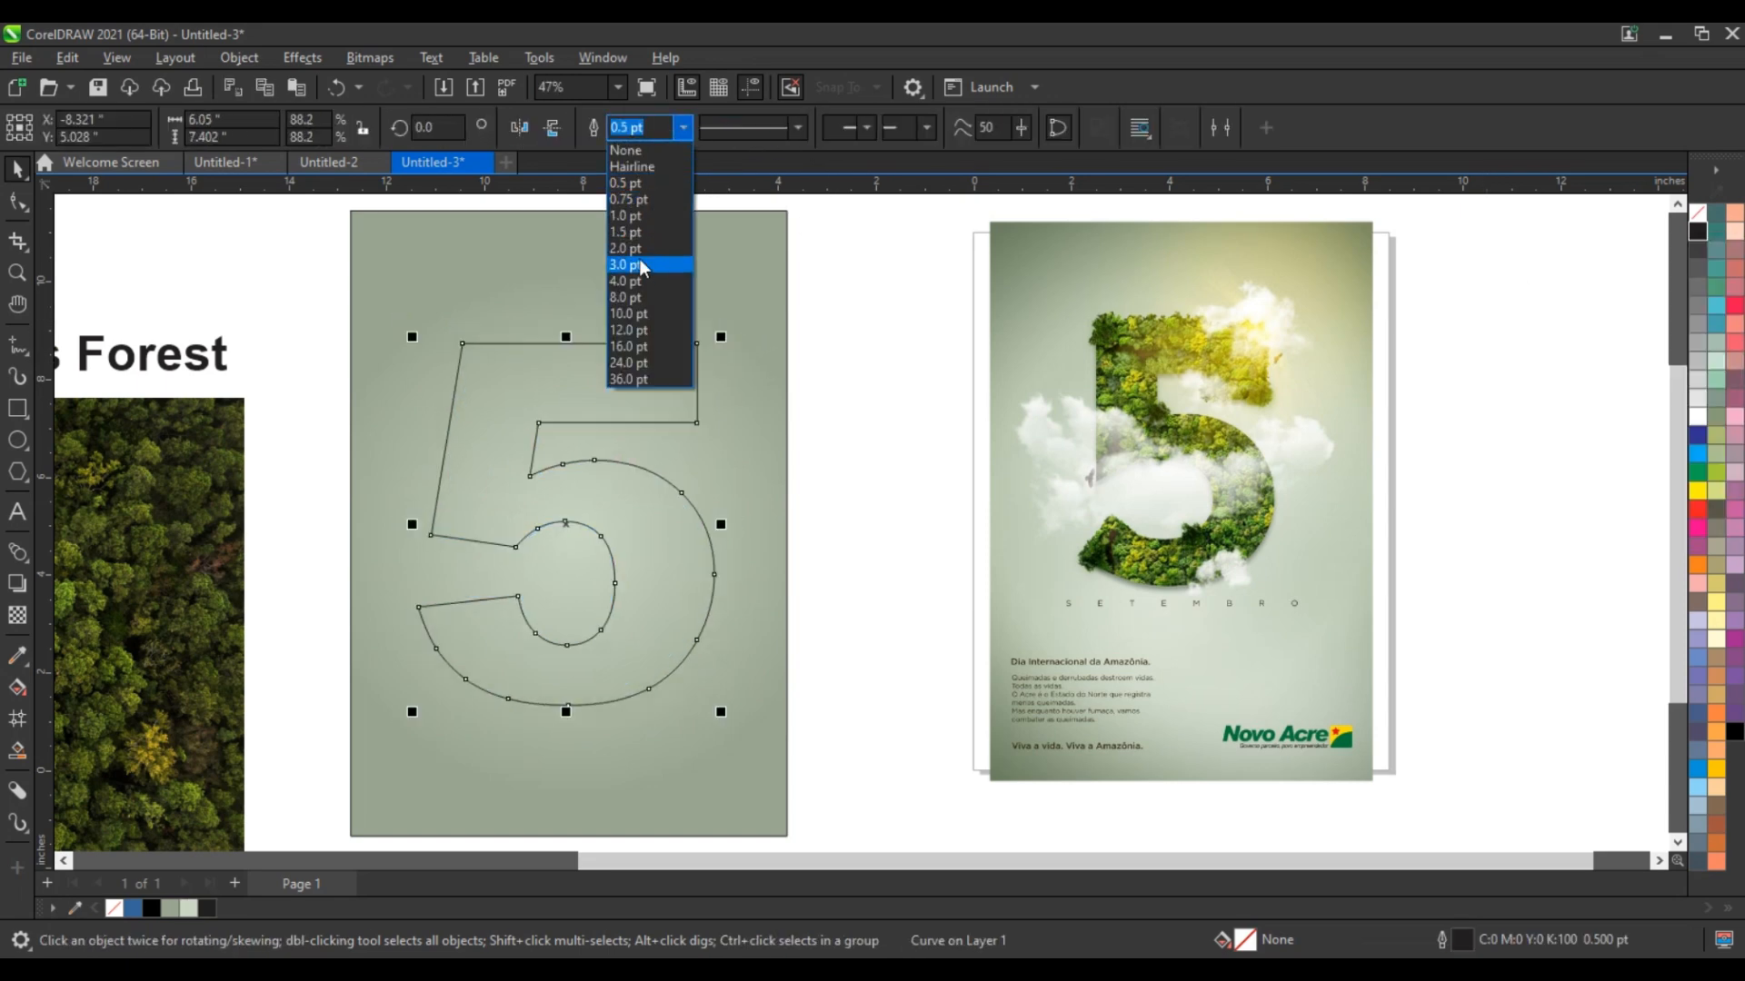
pyautogui.click(639, 281)
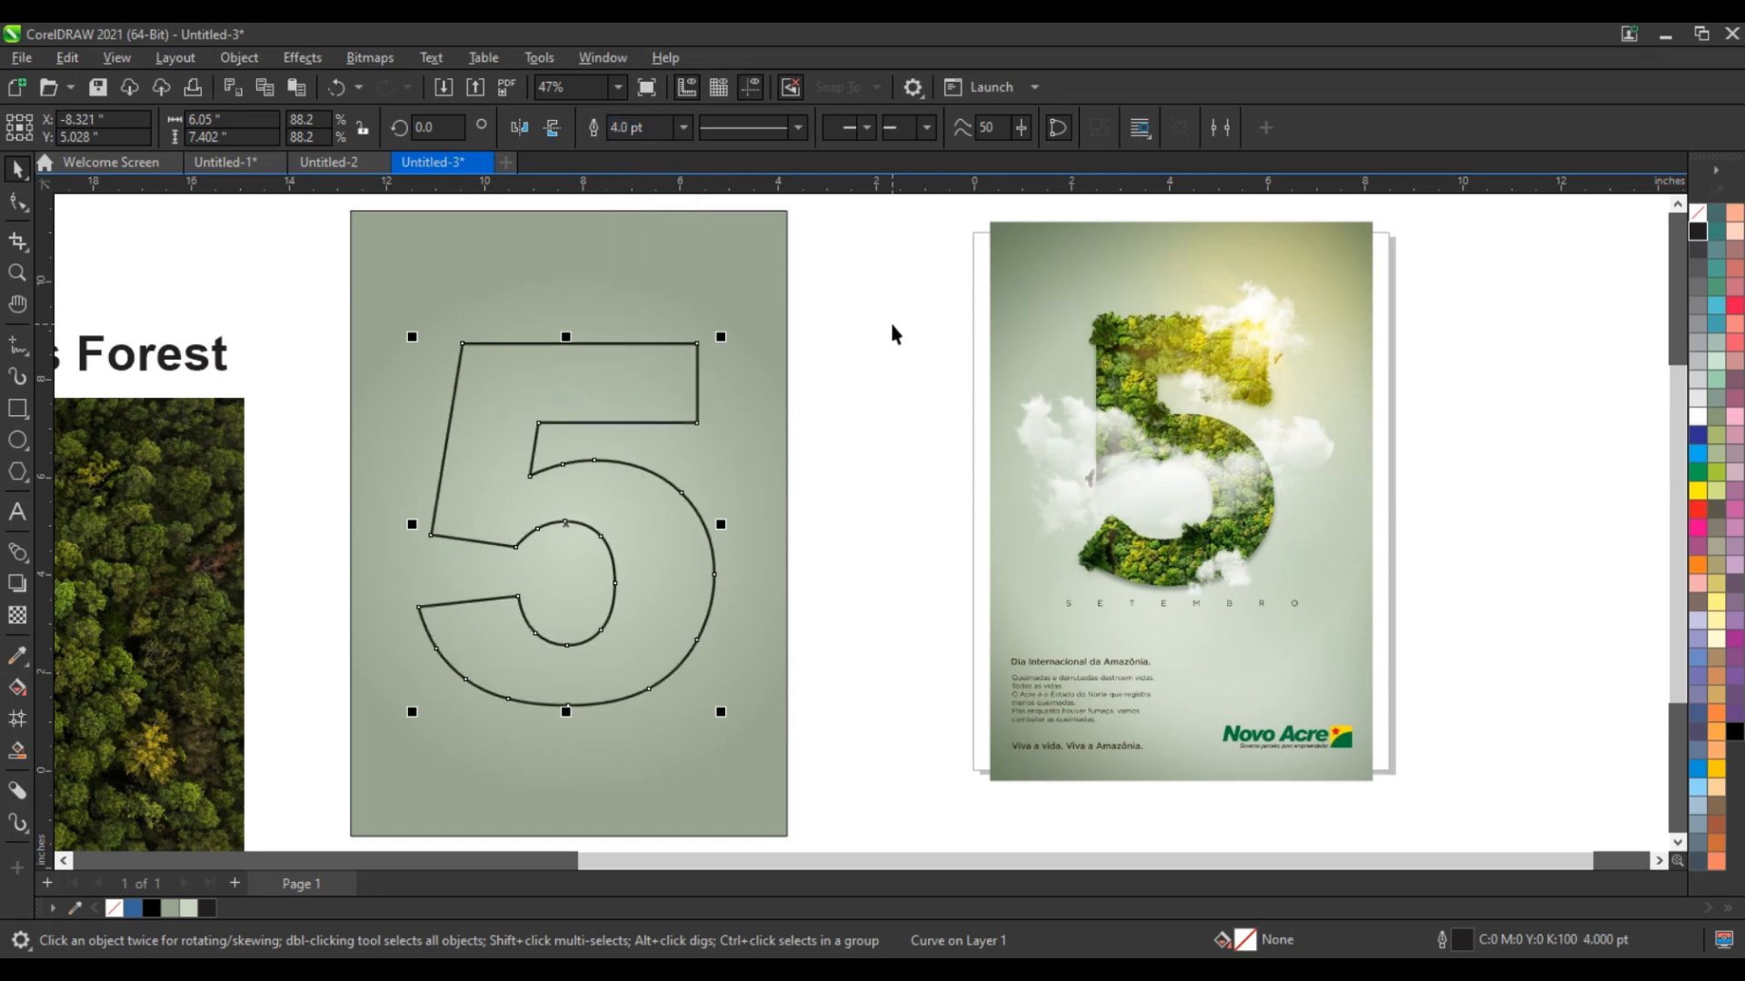
pyautogui.rightClick(1699, 423)
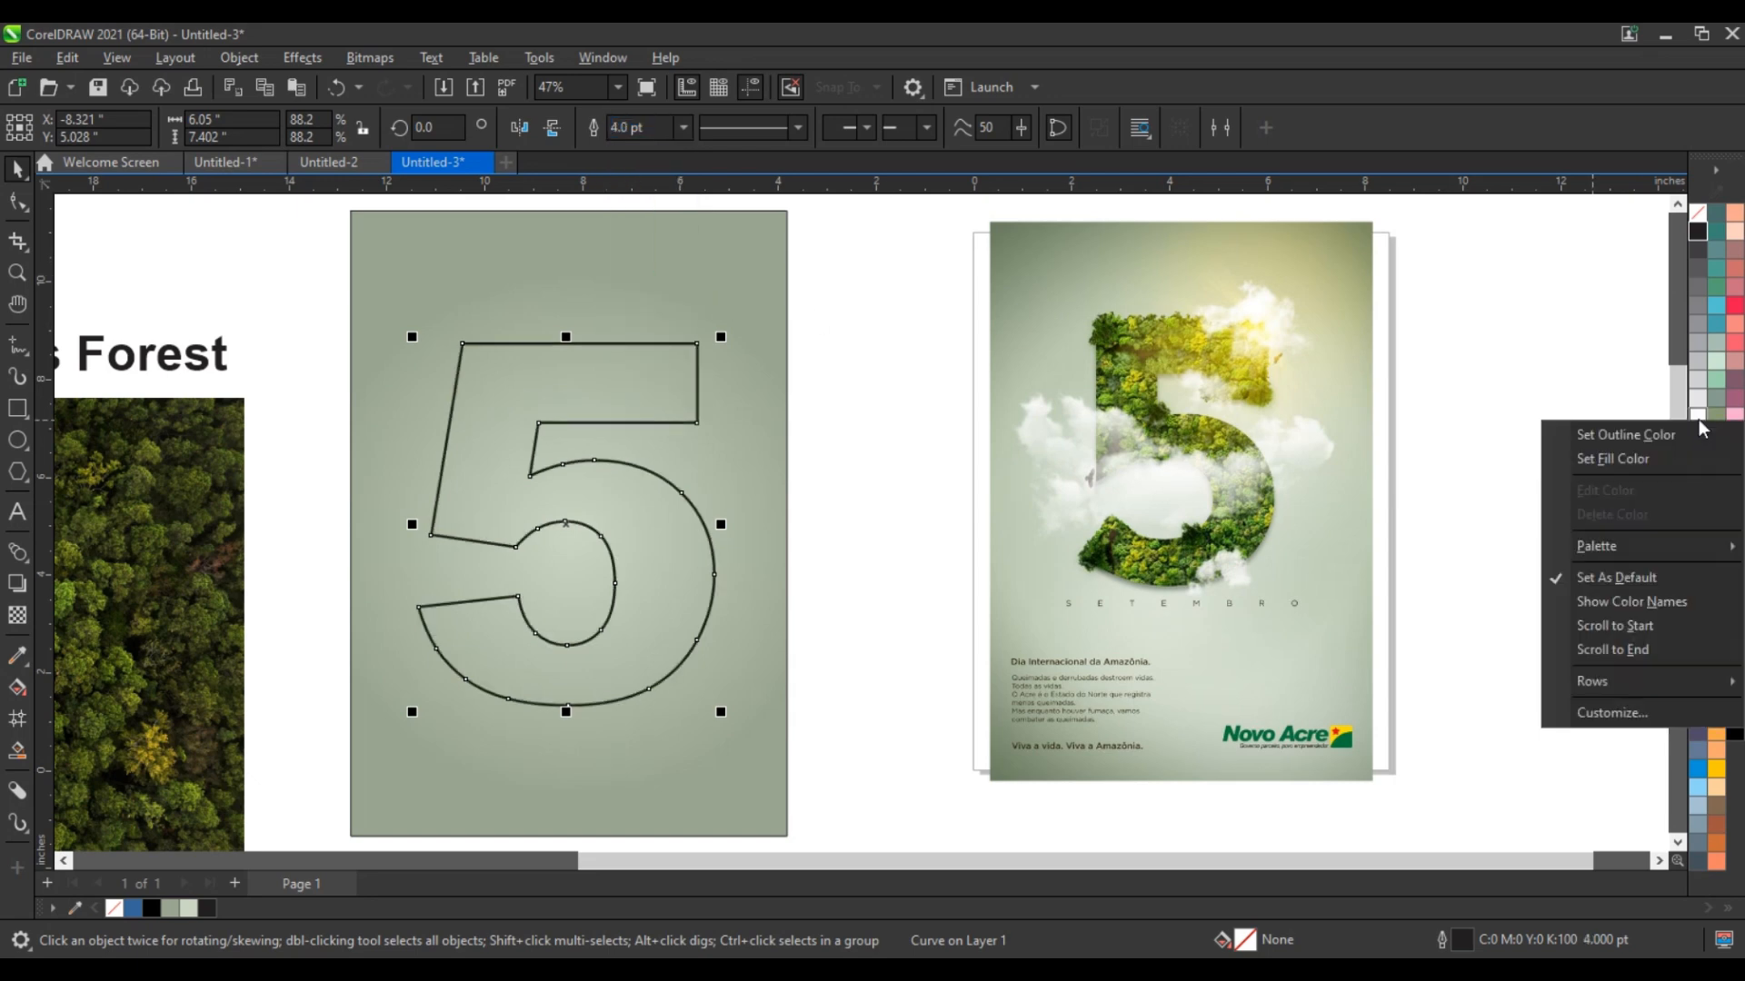
pyautogui.click(1499, 437)
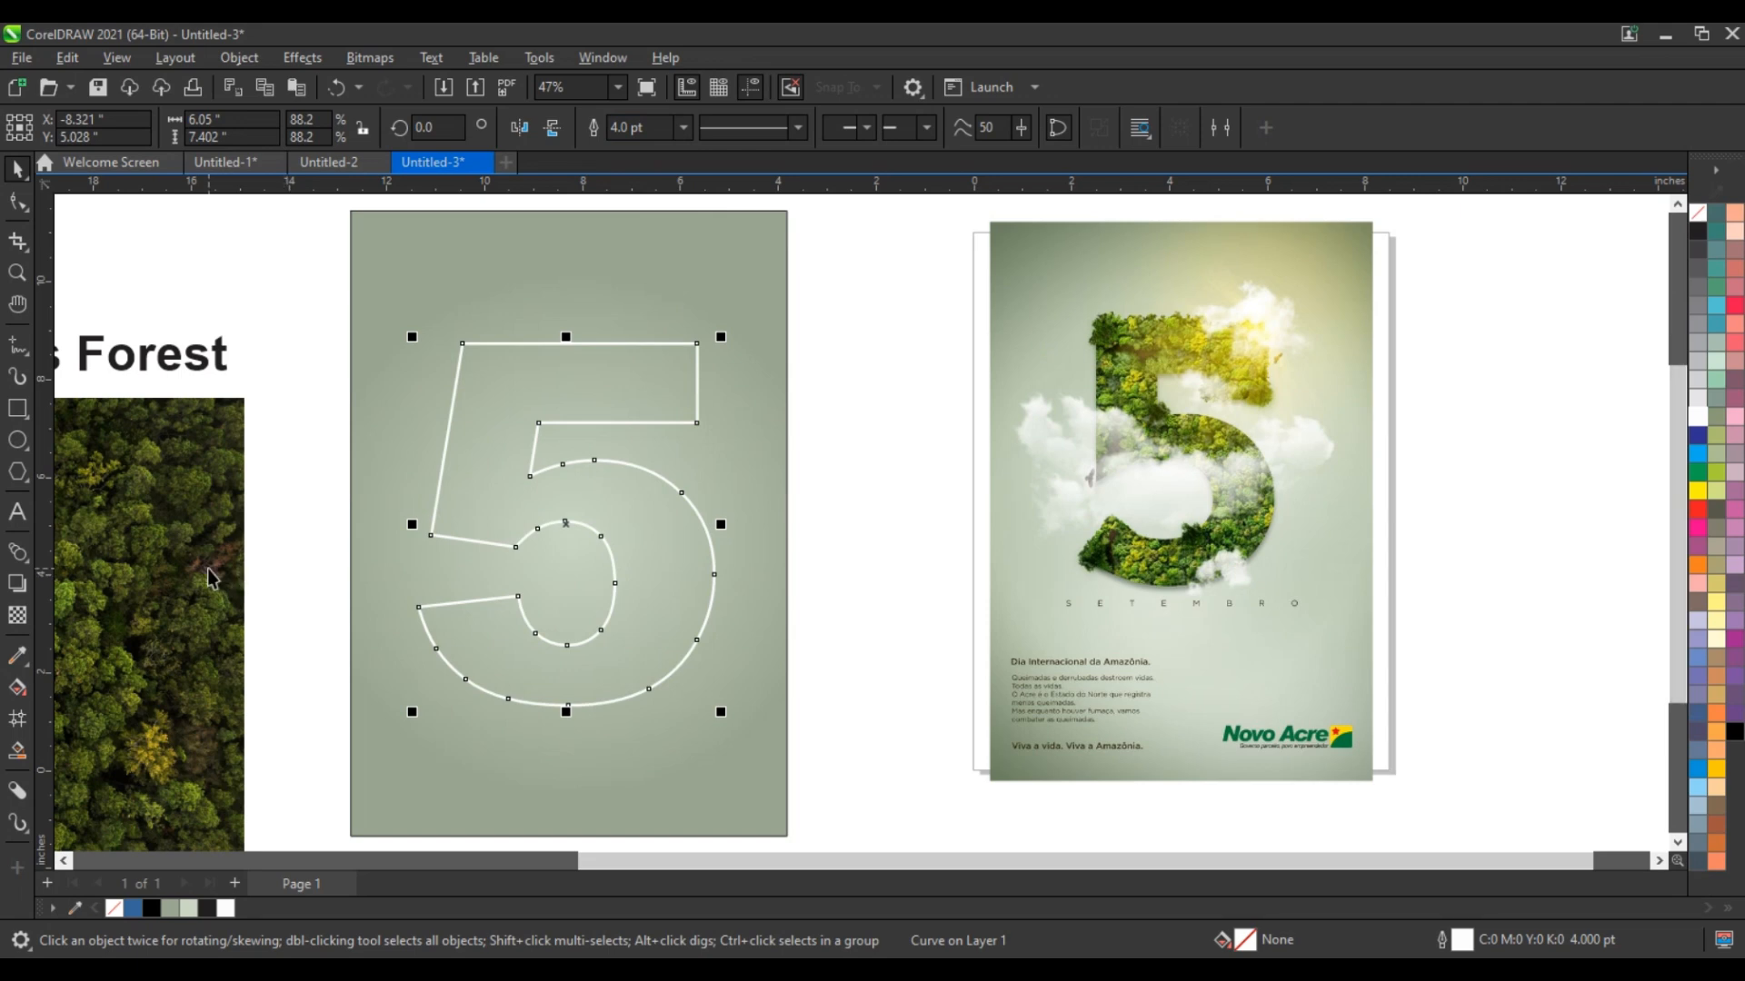
# - Place the forest photo between the green rectangle and the 5 outline, scaled to about 16.5 by 9.3 inches
pyautogui.moveTo(208, 569); pyautogui.dragTo(438, 553)
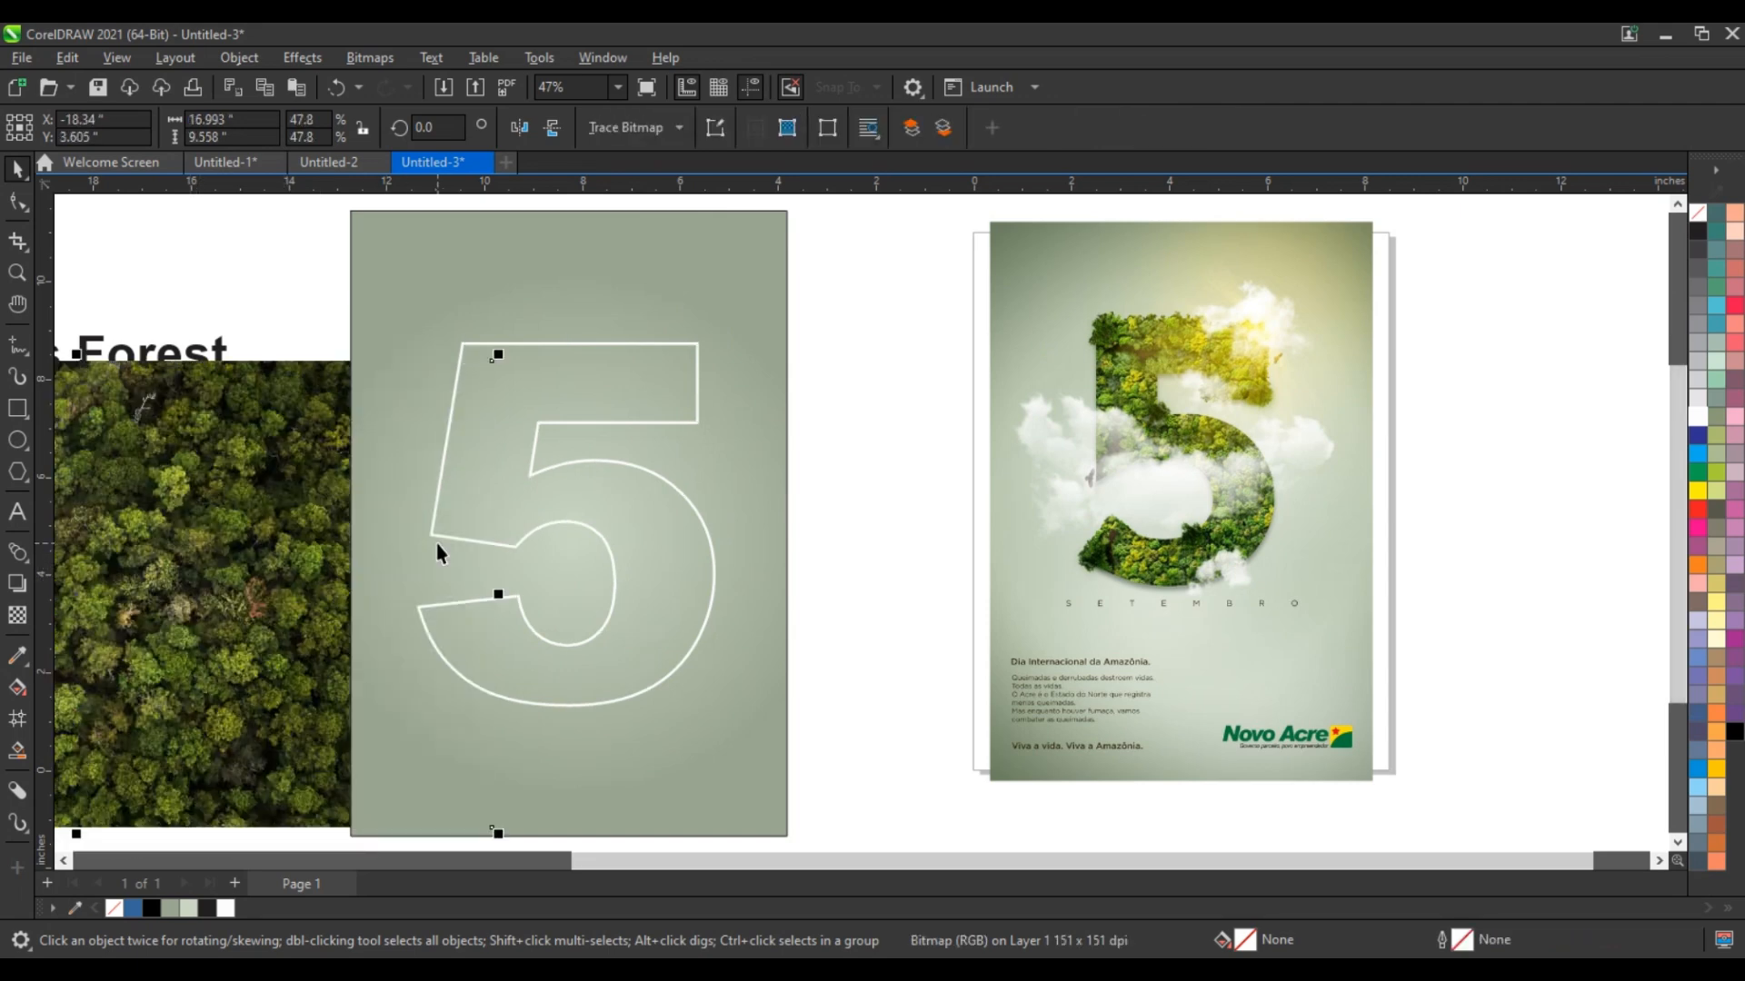
pyautogui.hotkey('ctrl', 'pageup')
pyautogui.moveTo(408, 544); pyautogui.dragTo(679, 520)
pyautogui.moveTo(828, 595)
pyautogui.mouseDown()
pyautogui.moveTo(829, 565)
pyautogui.moveTo(818, 585)
pyautogui.moveTo(842, 597)
pyautogui.mouseUp()
pyautogui.click(827, 590)
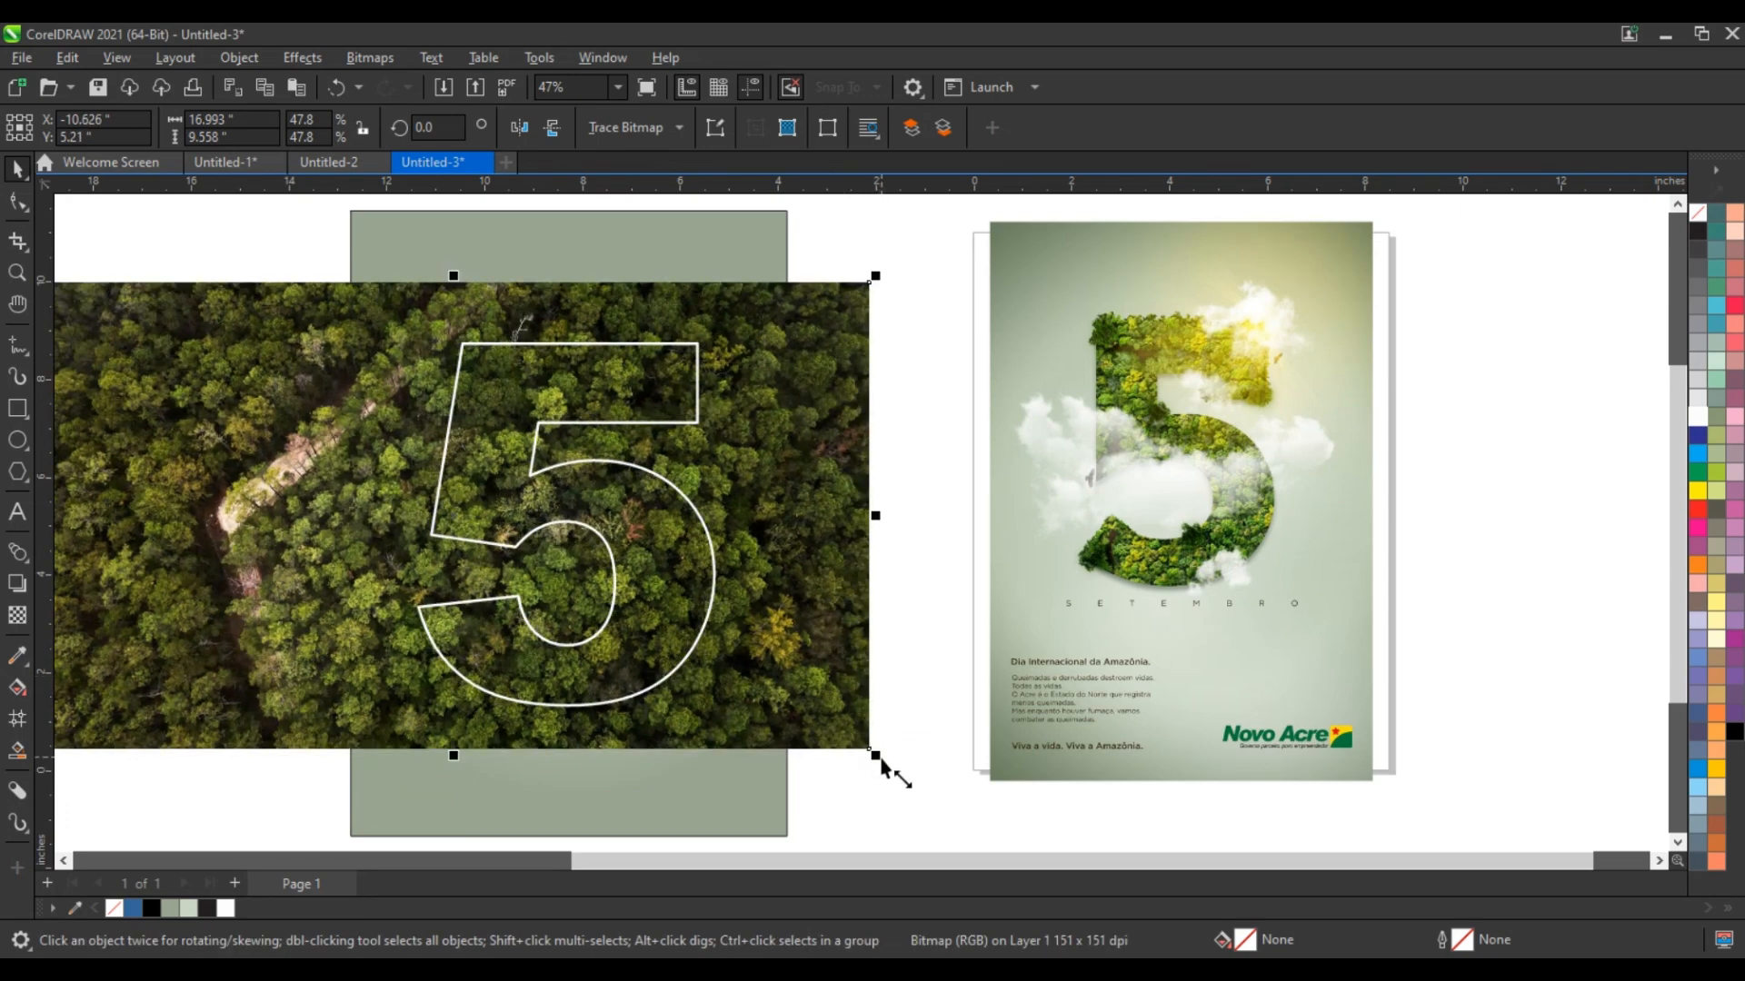
pyautogui.moveTo(882, 764); pyautogui.dragTo(862, 747)
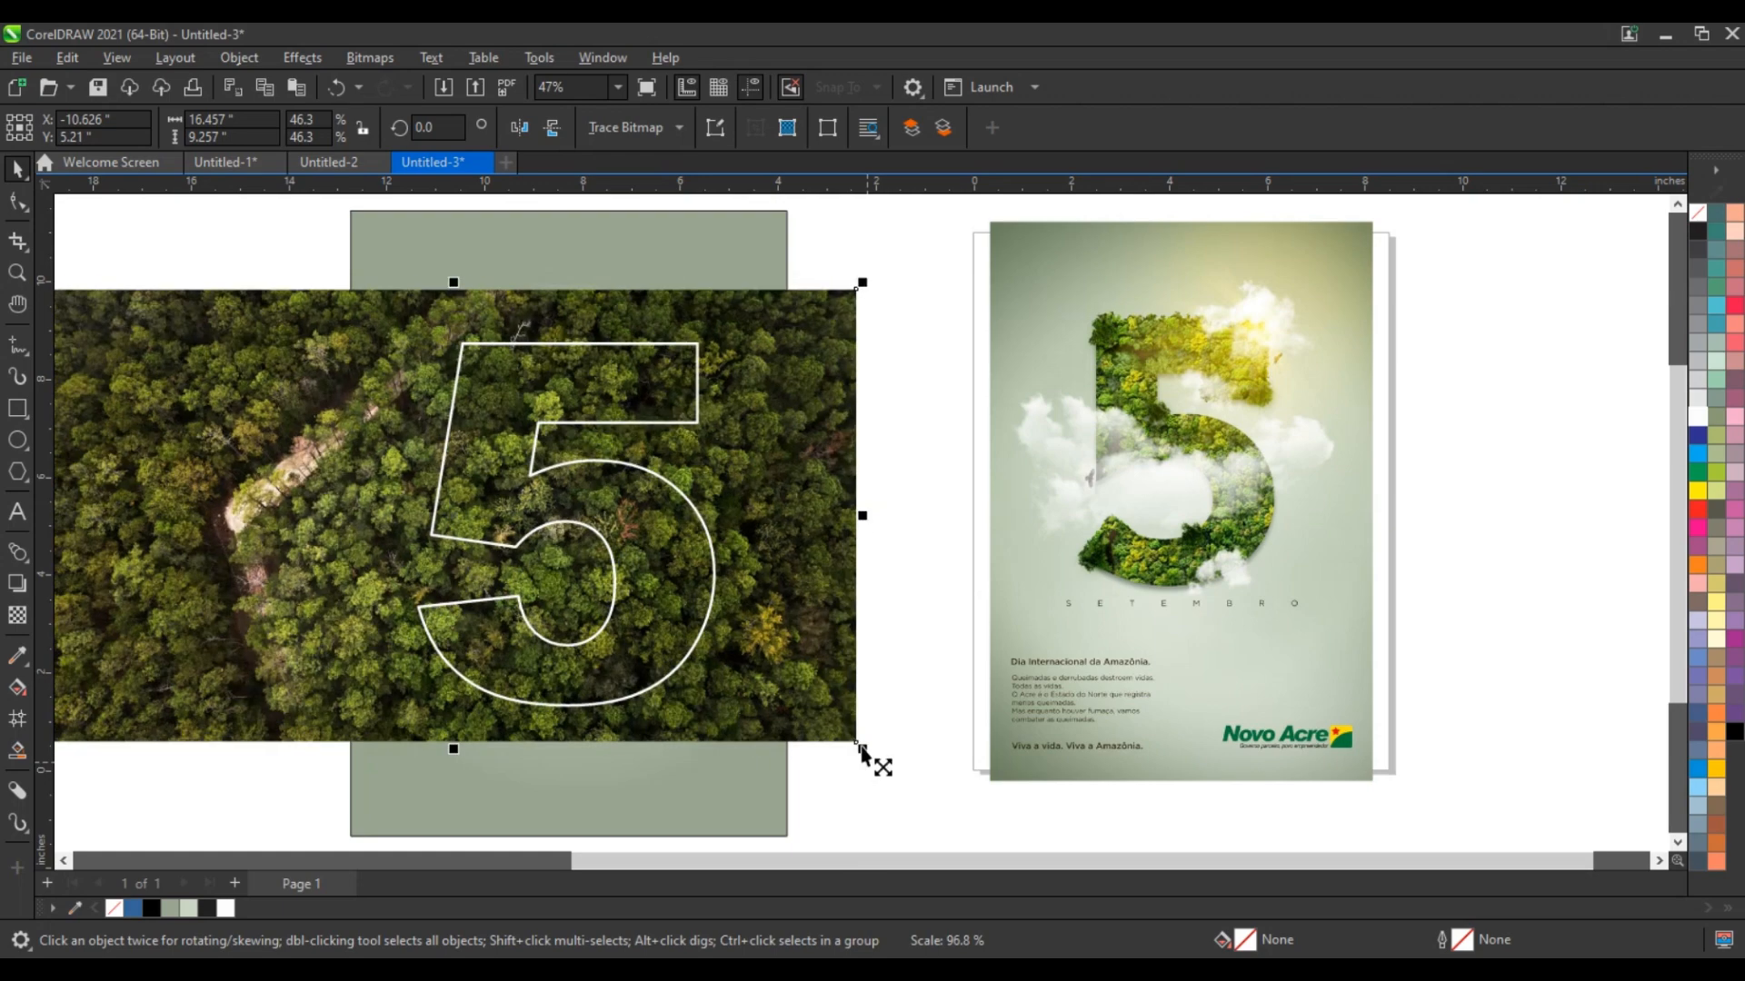
# - Nudge the white 5 outline slightly to the right over the forest photo
pyautogui.click(17, 273)
pyautogui.moveTo(381, 316); pyautogui.dragTo(1022, 731)
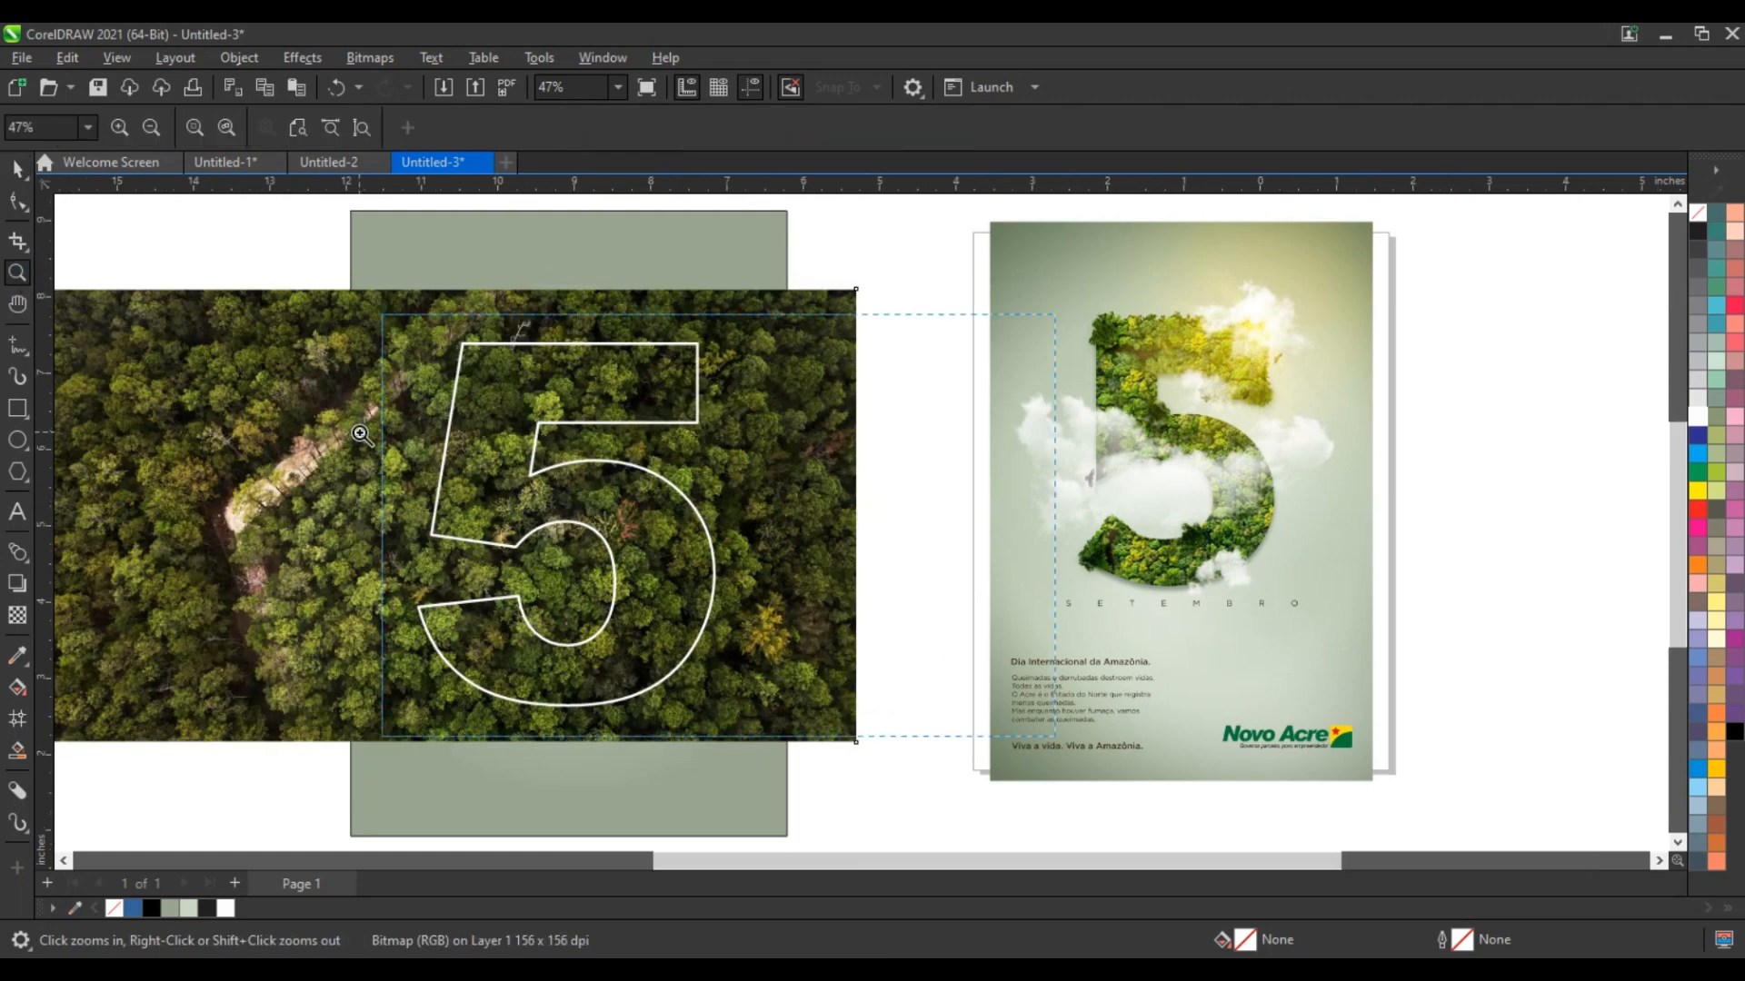
pyautogui.click(20, 173)
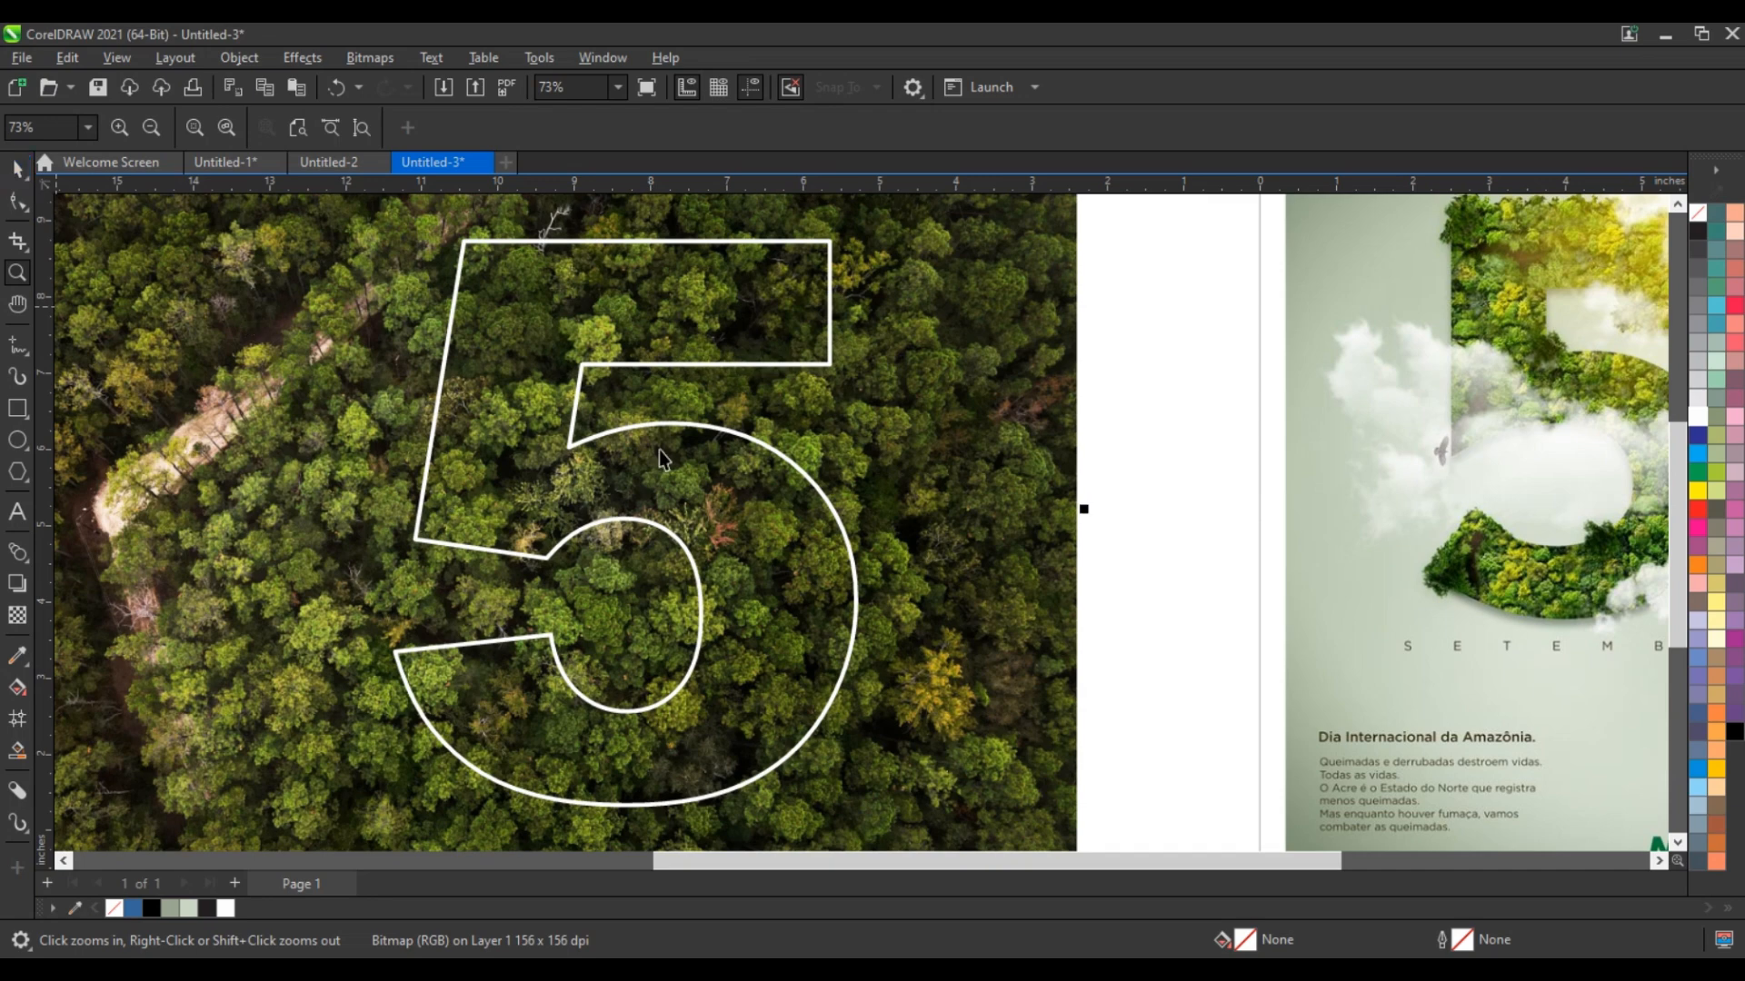
pyautogui.press('space')
pyautogui.click(732, 474)
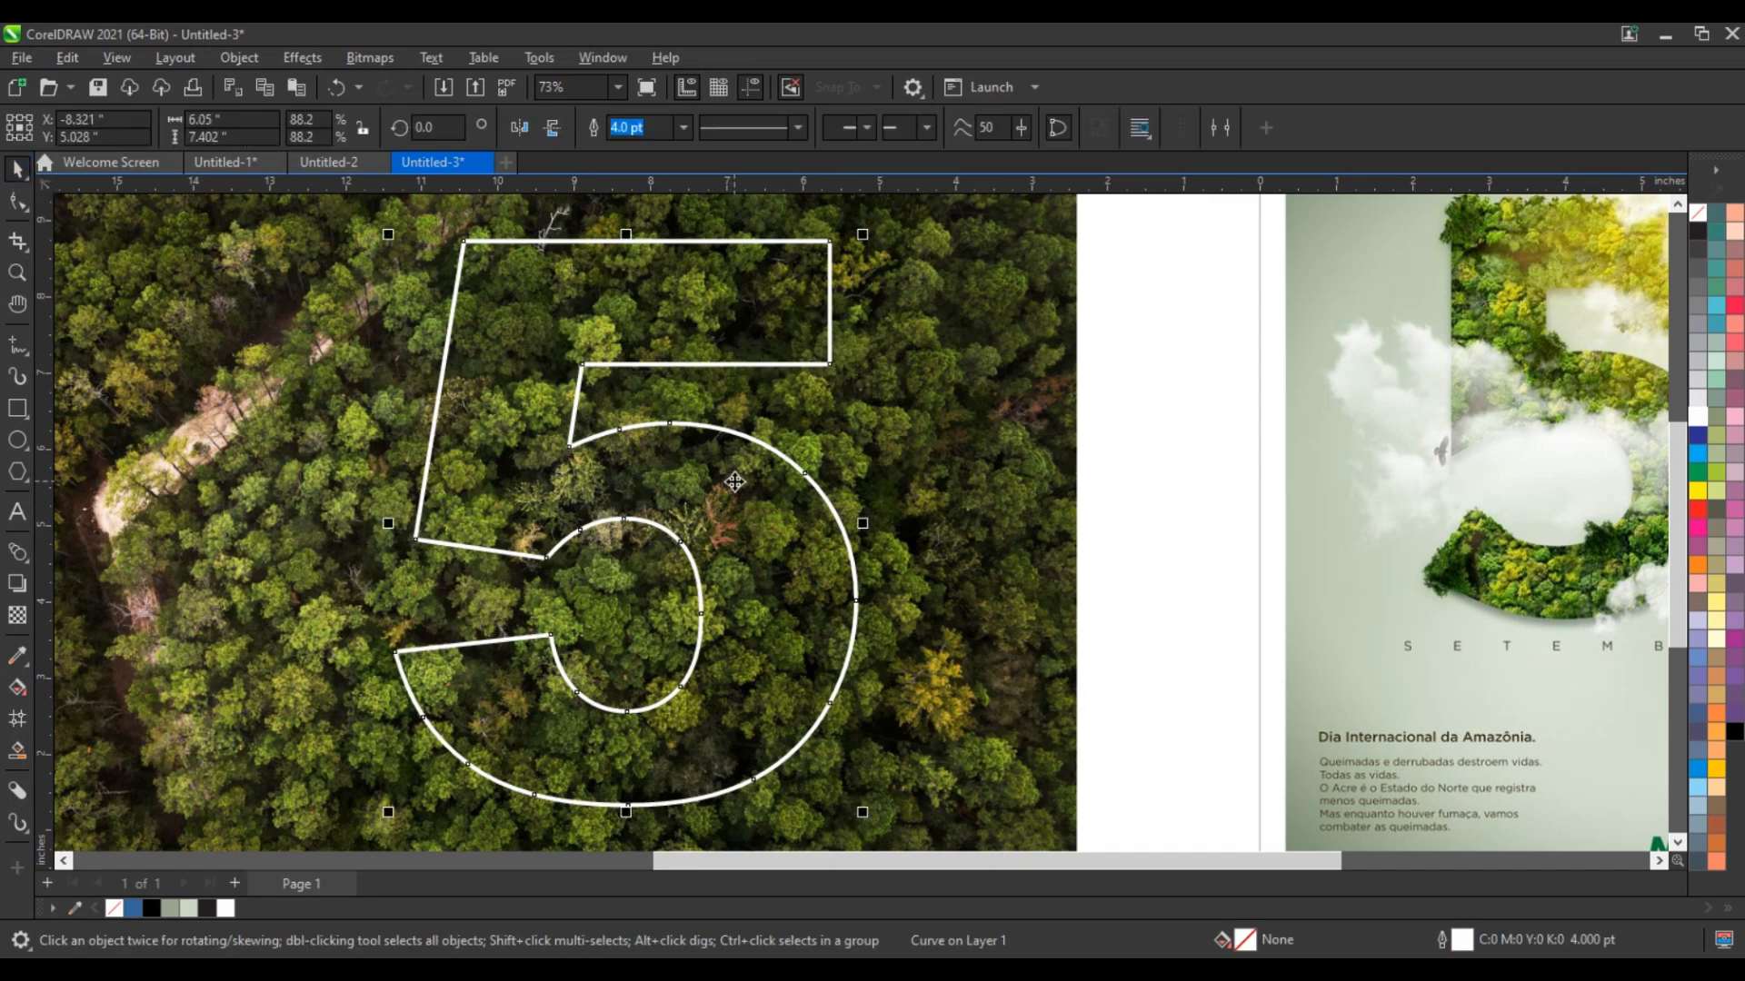
pyautogui.click(734, 482)
pyautogui.moveTo(738, 483); pyautogui.dragTo(740, 483)
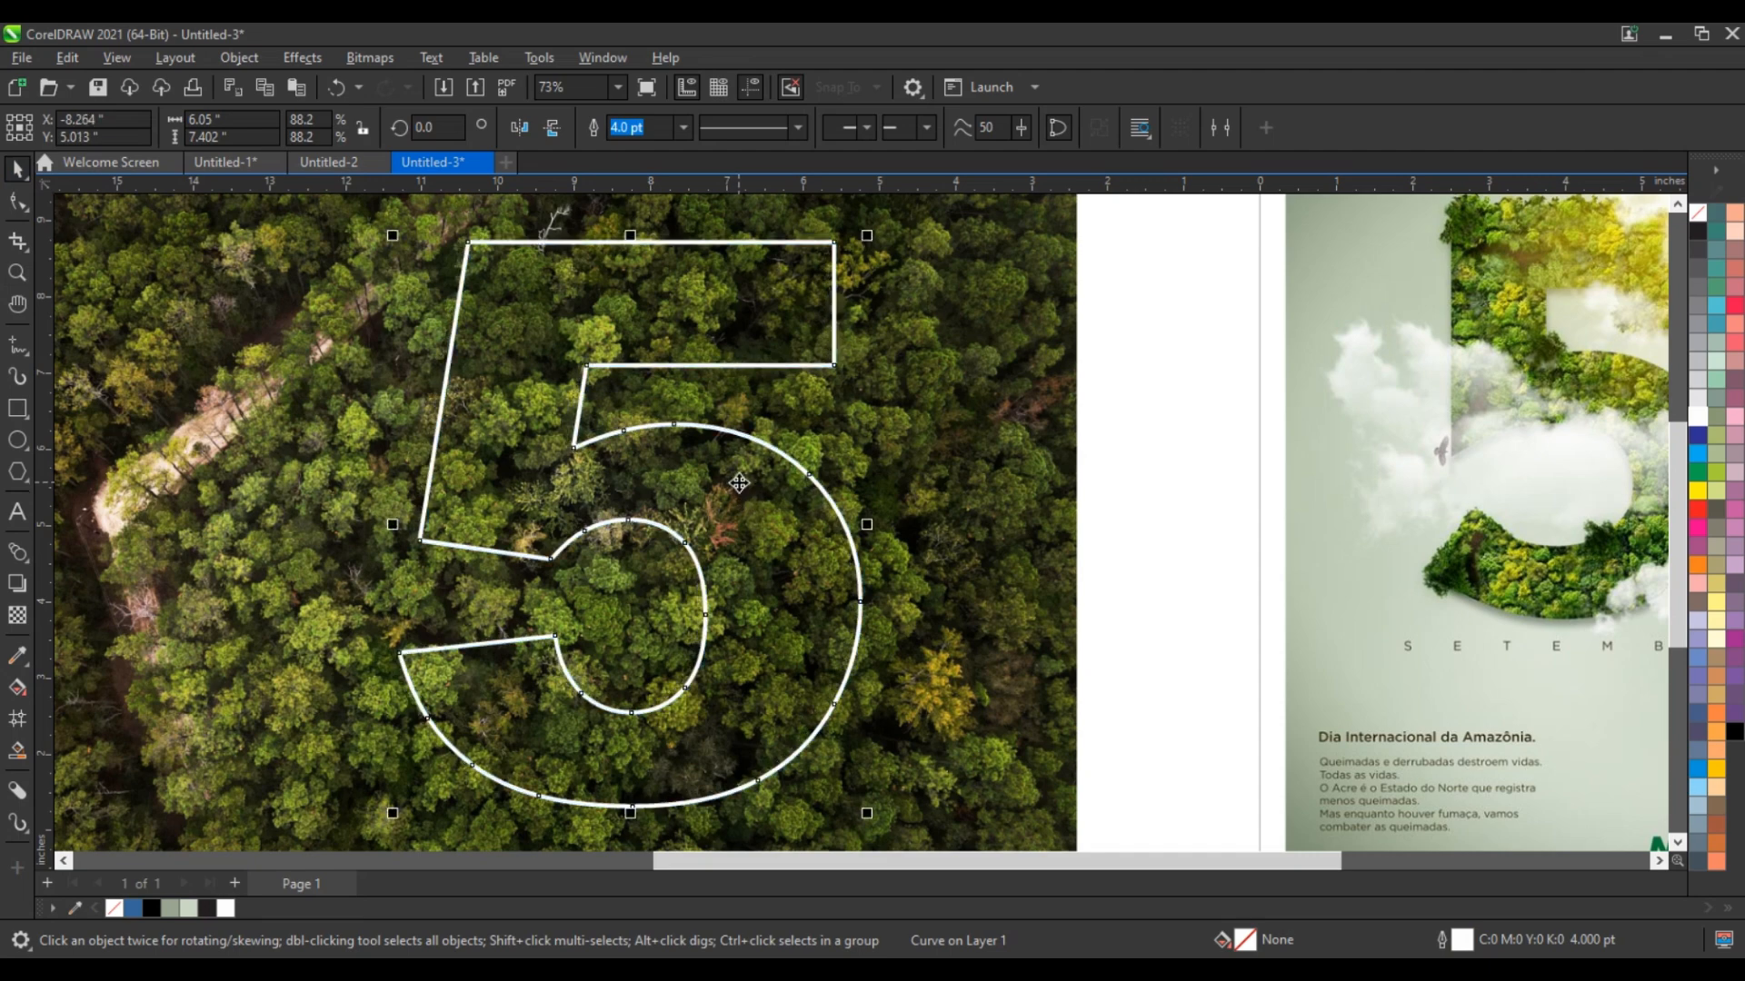
pyautogui.click(1142, 546)
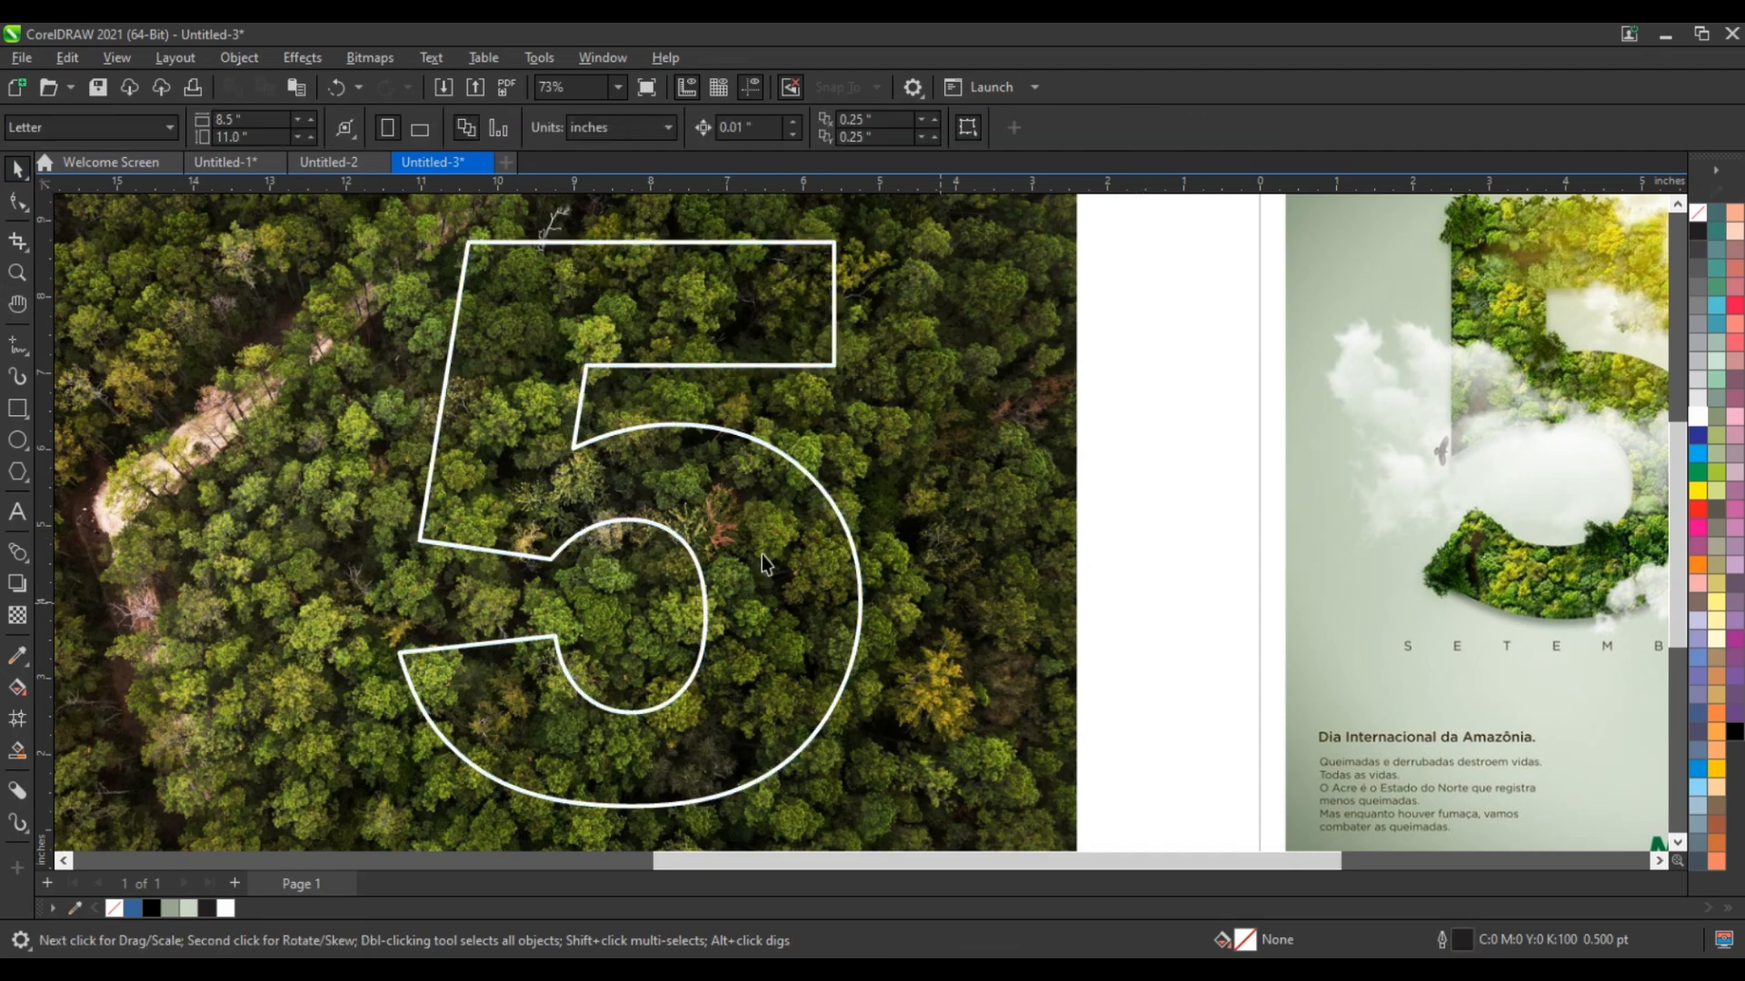
# - Trace closed freehand curves around the tree crowns crossing the lower-left corner and bottom edge of the 5's stem
pyautogui.click(17, 273)
pyautogui.moveTo(299, 415); pyautogui.dragTo(797, 652)
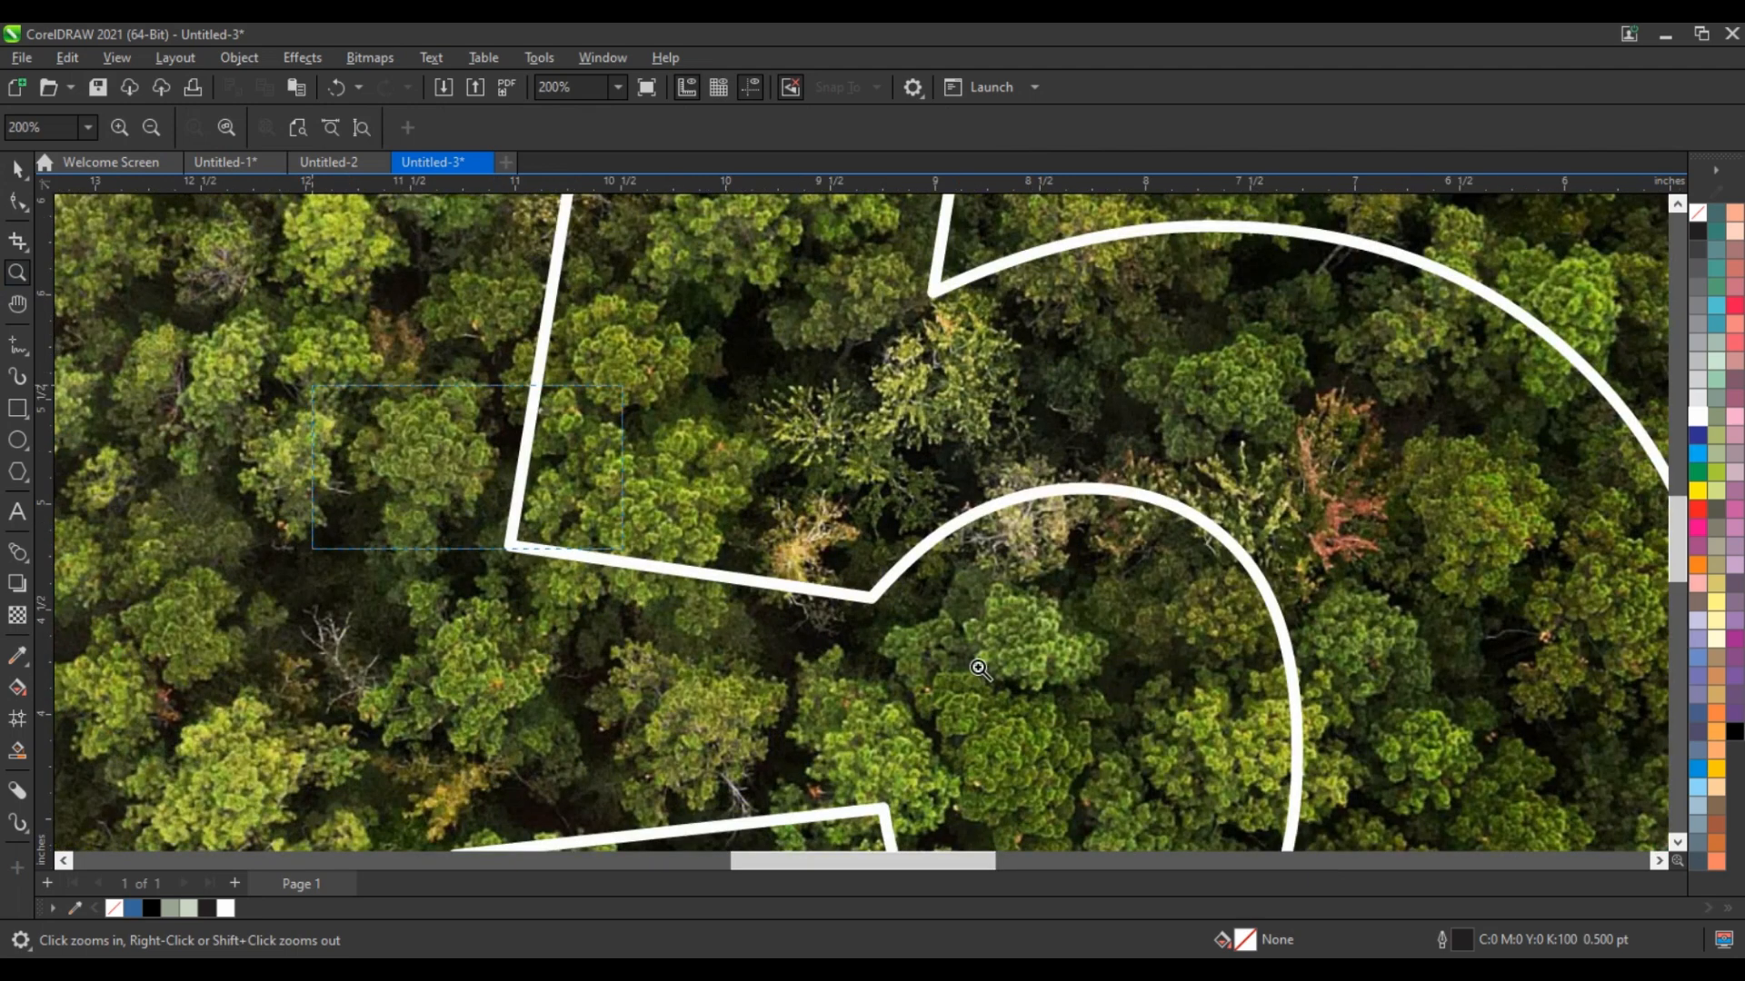
pyautogui.click(868, 581)
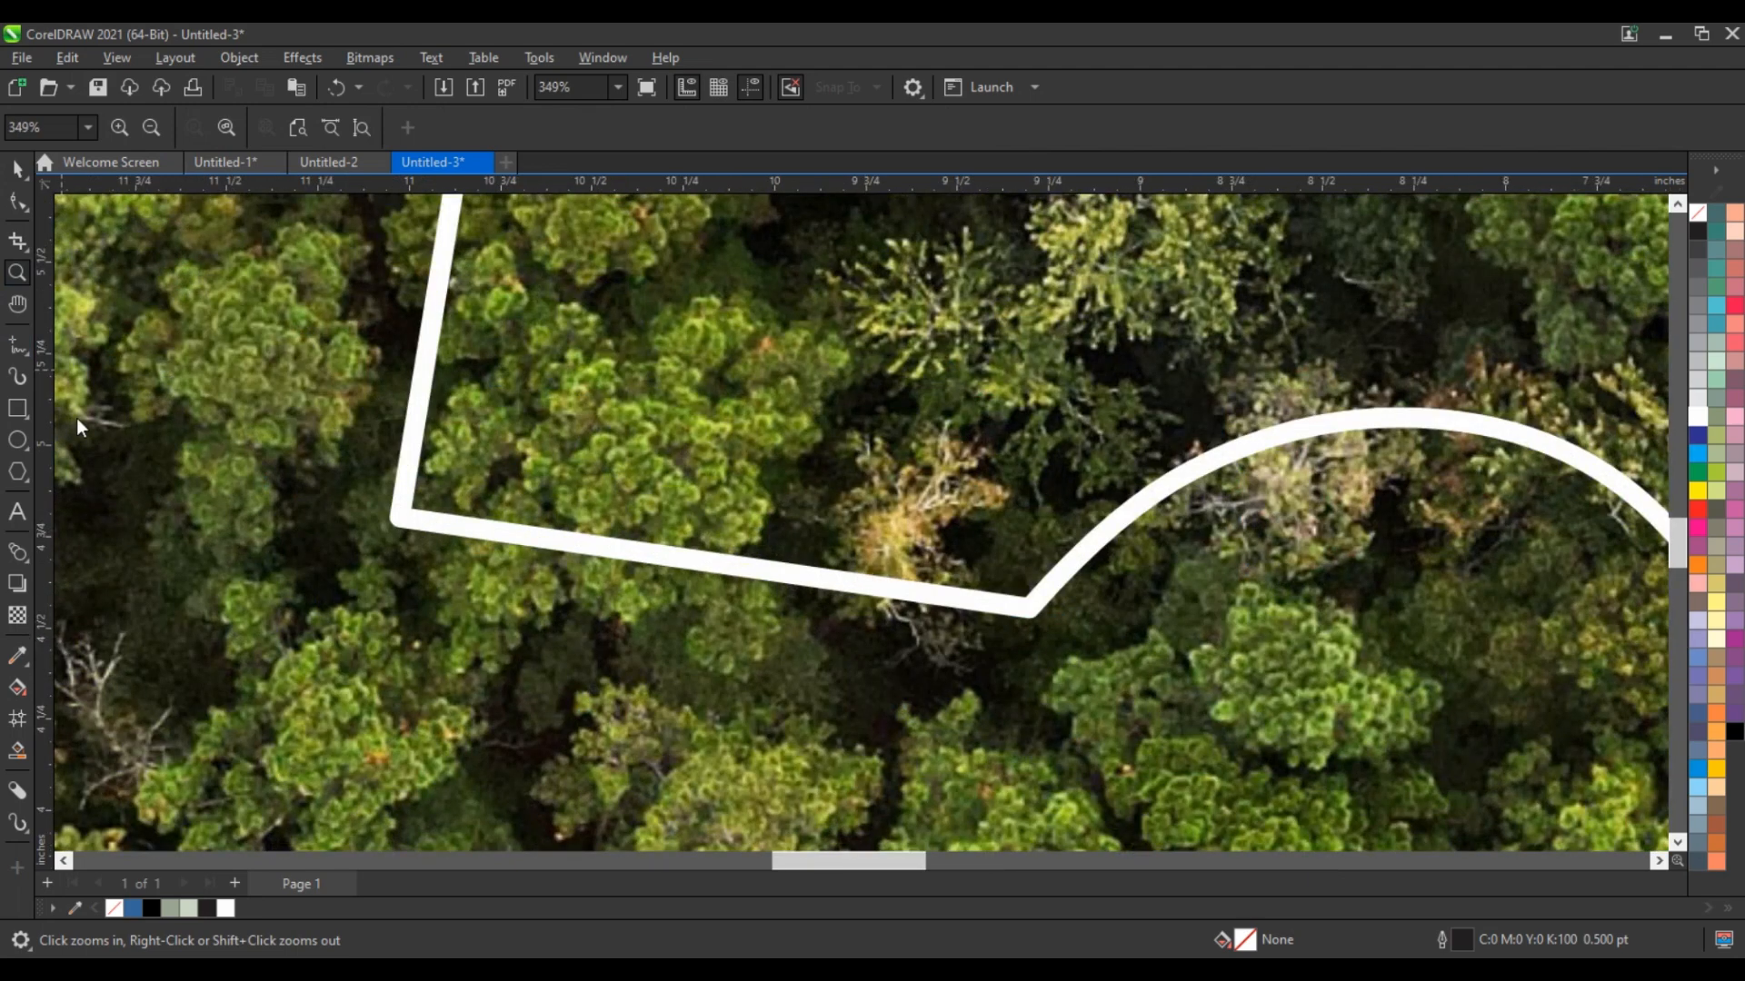
pyautogui.press('F5')
pyautogui.moveTo(416, 516); pyautogui.dragTo(428, 571)
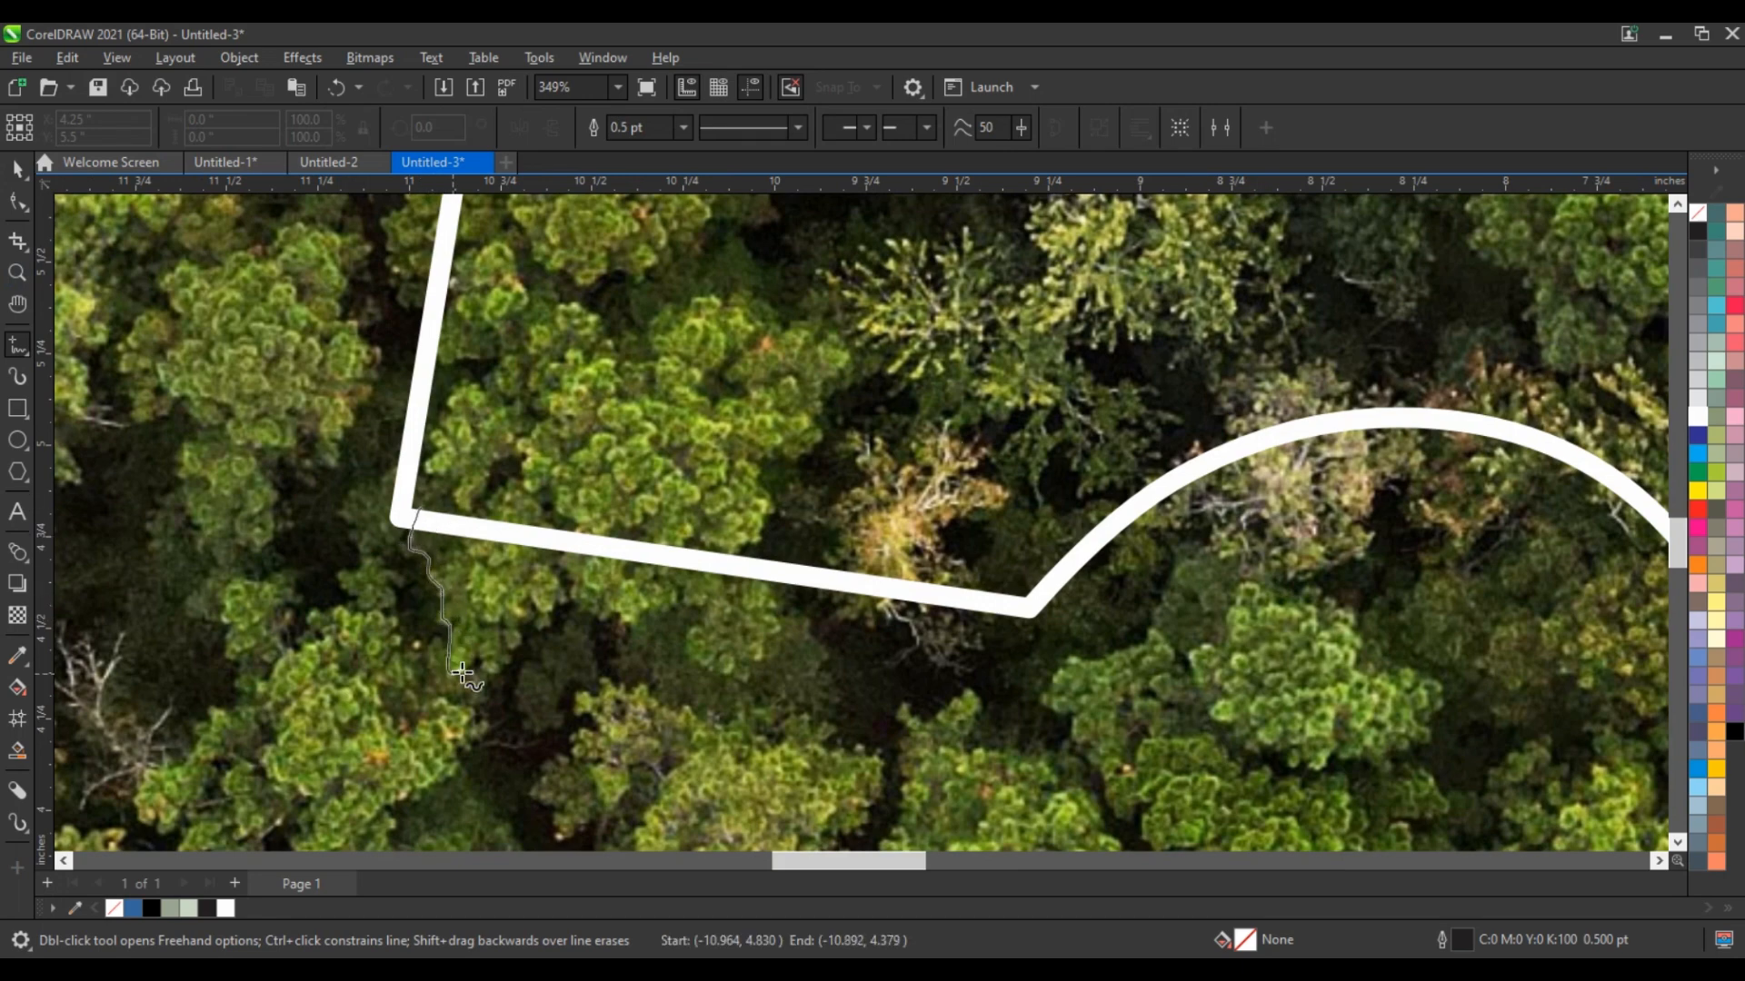
pyautogui.moveTo(462, 673)
pyautogui.mouseDown()
pyautogui.moveTo(505, 661)
pyautogui.moveTo(569, 603)
pyautogui.moveTo(695, 603)
pyautogui.mouseUp()
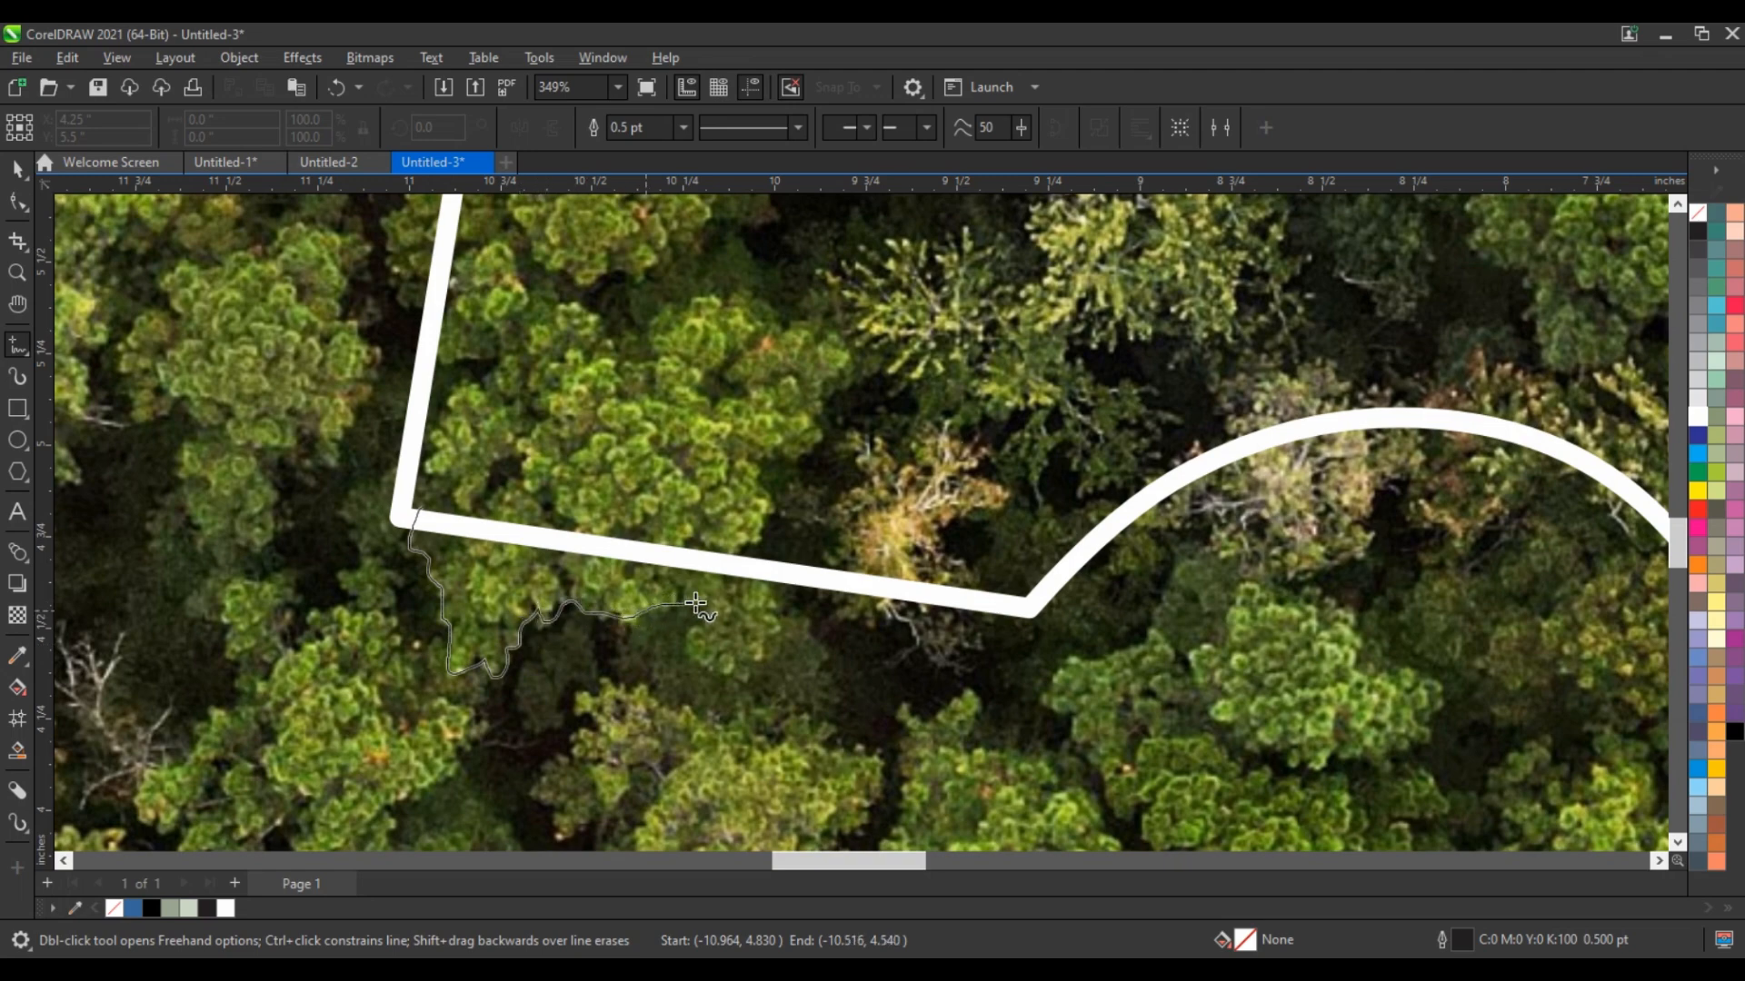
pyautogui.moveTo(711, 670)
pyautogui.mouseDown()
pyautogui.moveTo(771, 640)
pyautogui.moveTo(782, 520)
pyautogui.moveTo(457, 500)
pyautogui.moveTo(424, 507)
pyautogui.moveTo(462, 518)
pyautogui.moveTo(439, 549)
pyautogui.moveTo(402, 555)
pyautogui.moveTo(359, 528)
pyautogui.moveTo(383, 479)
pyautogui.moveTo(432, 457)
pyautogui.moveTo(465, 516)
pyautogui.mouseUp()
pyautogui.press('F10')
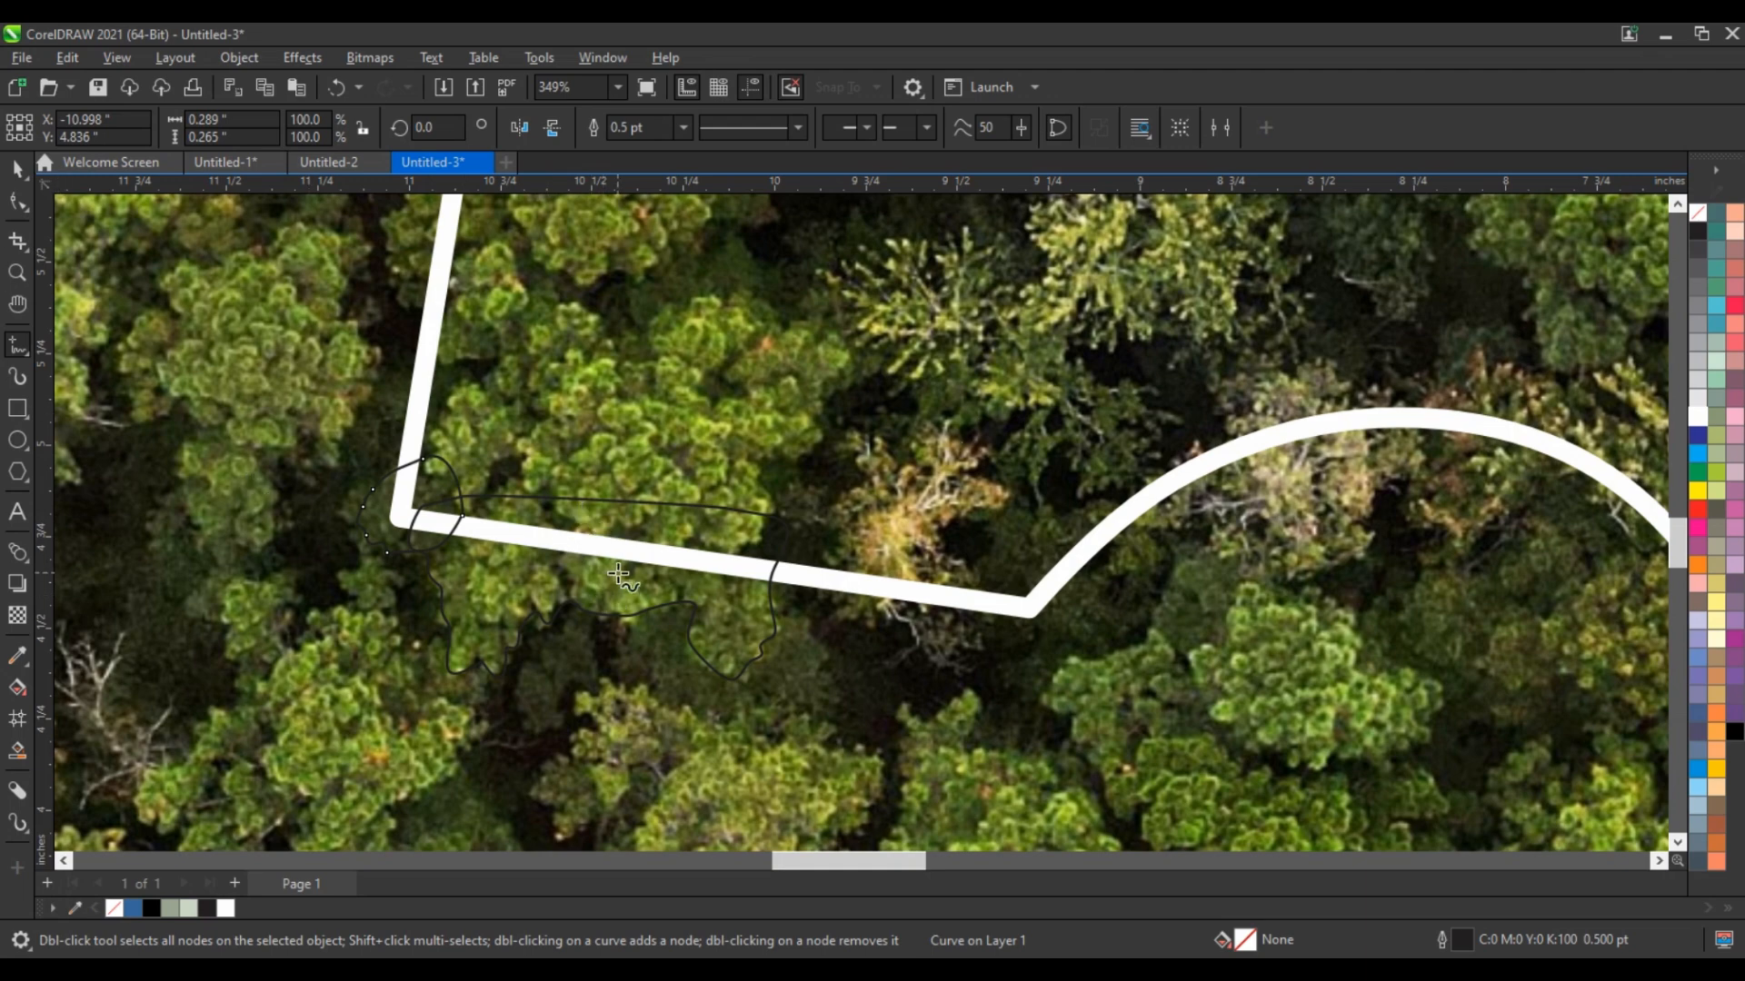
# - Trace a closed freehand curve about 0.32 by 0.49 inches around the tree crossing the stem's left edge, above its lower corner
pyautogui.scroll(-5, 618, 575)
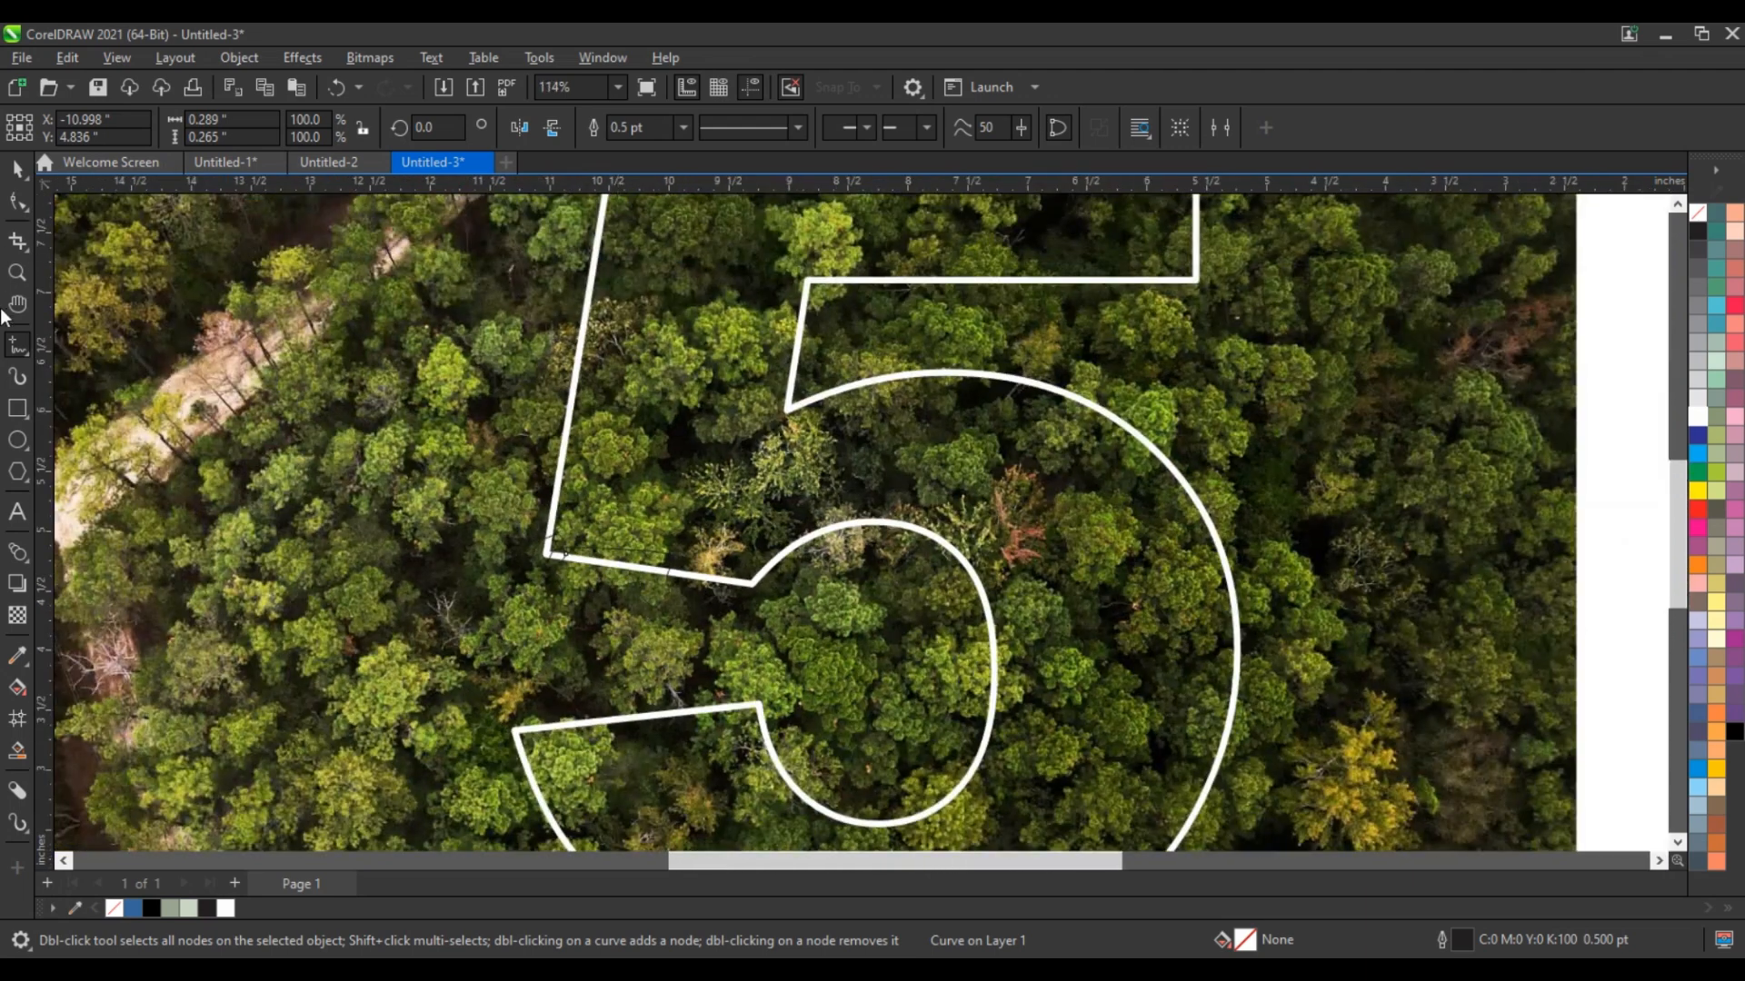
pyautogui.click(12, 278)
pyautogui.moveTo(490, 362); pyautogui.dragTo(799, 552)
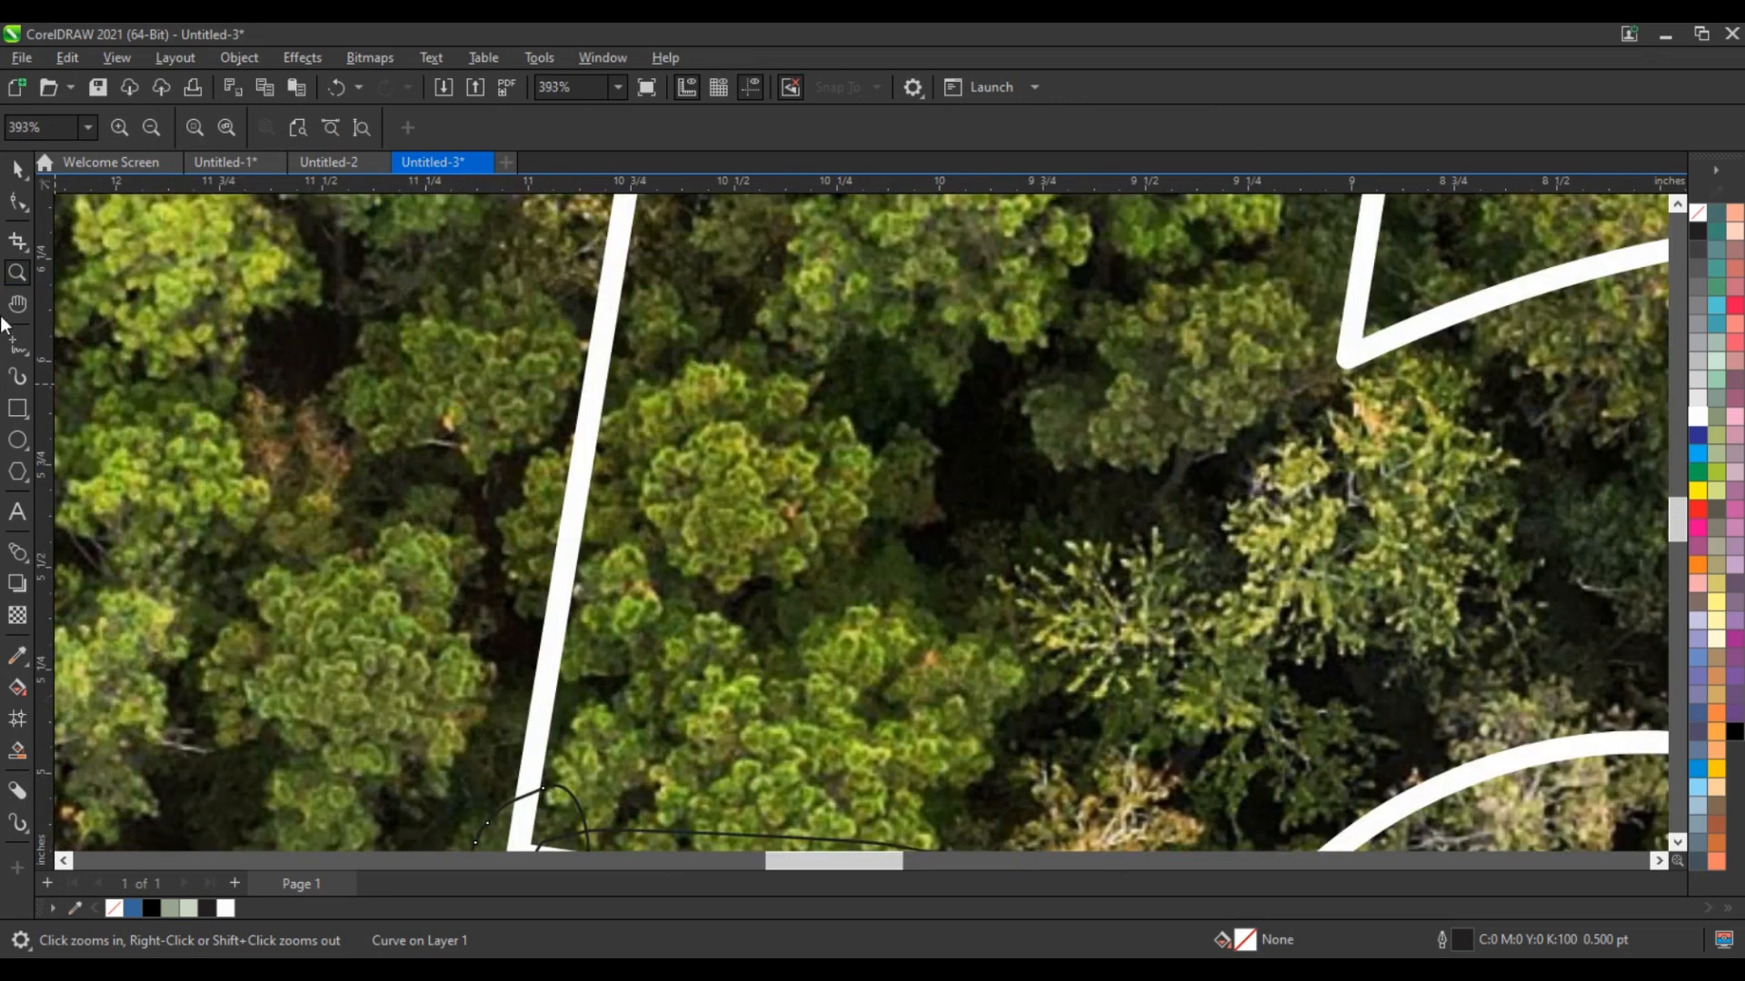
pyautogui.click(16, 346)
pyautogui.moveTo(573, 446)
pyautogui.mouseDown()
pyautogui.moveTo(505, 558)
pyautogui.moveTo(518, 601)
pyautogui.moveTo(580, 627)
pyautogui.moveTo(626, 591)
pyautogui.moveTo(639, 511)
pyautogui.moveTo(596, 425)
pyautogui.mouseUp()
# - Trace a closed freehand curve about 0.49 by 0.8 inches around the tree crowns at the 5's top-left corner
pyautogui.scroll(-5, 656, 548)
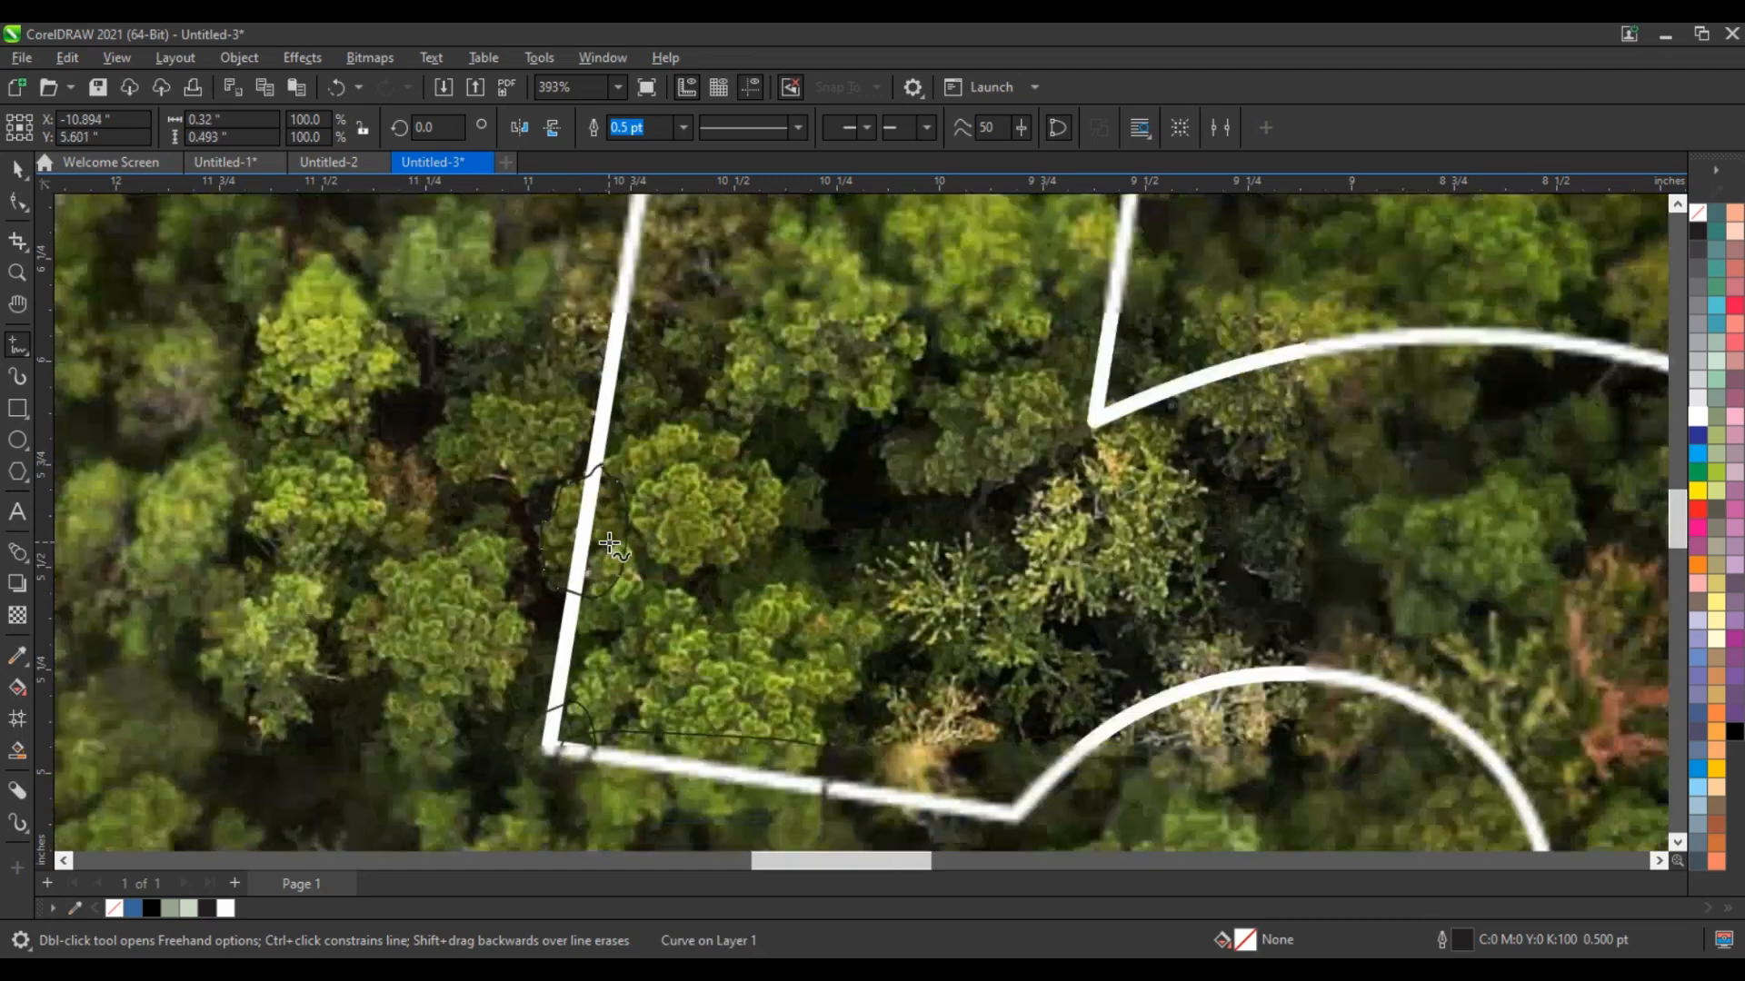
pyautogui.scroll(-3, 663, 536)
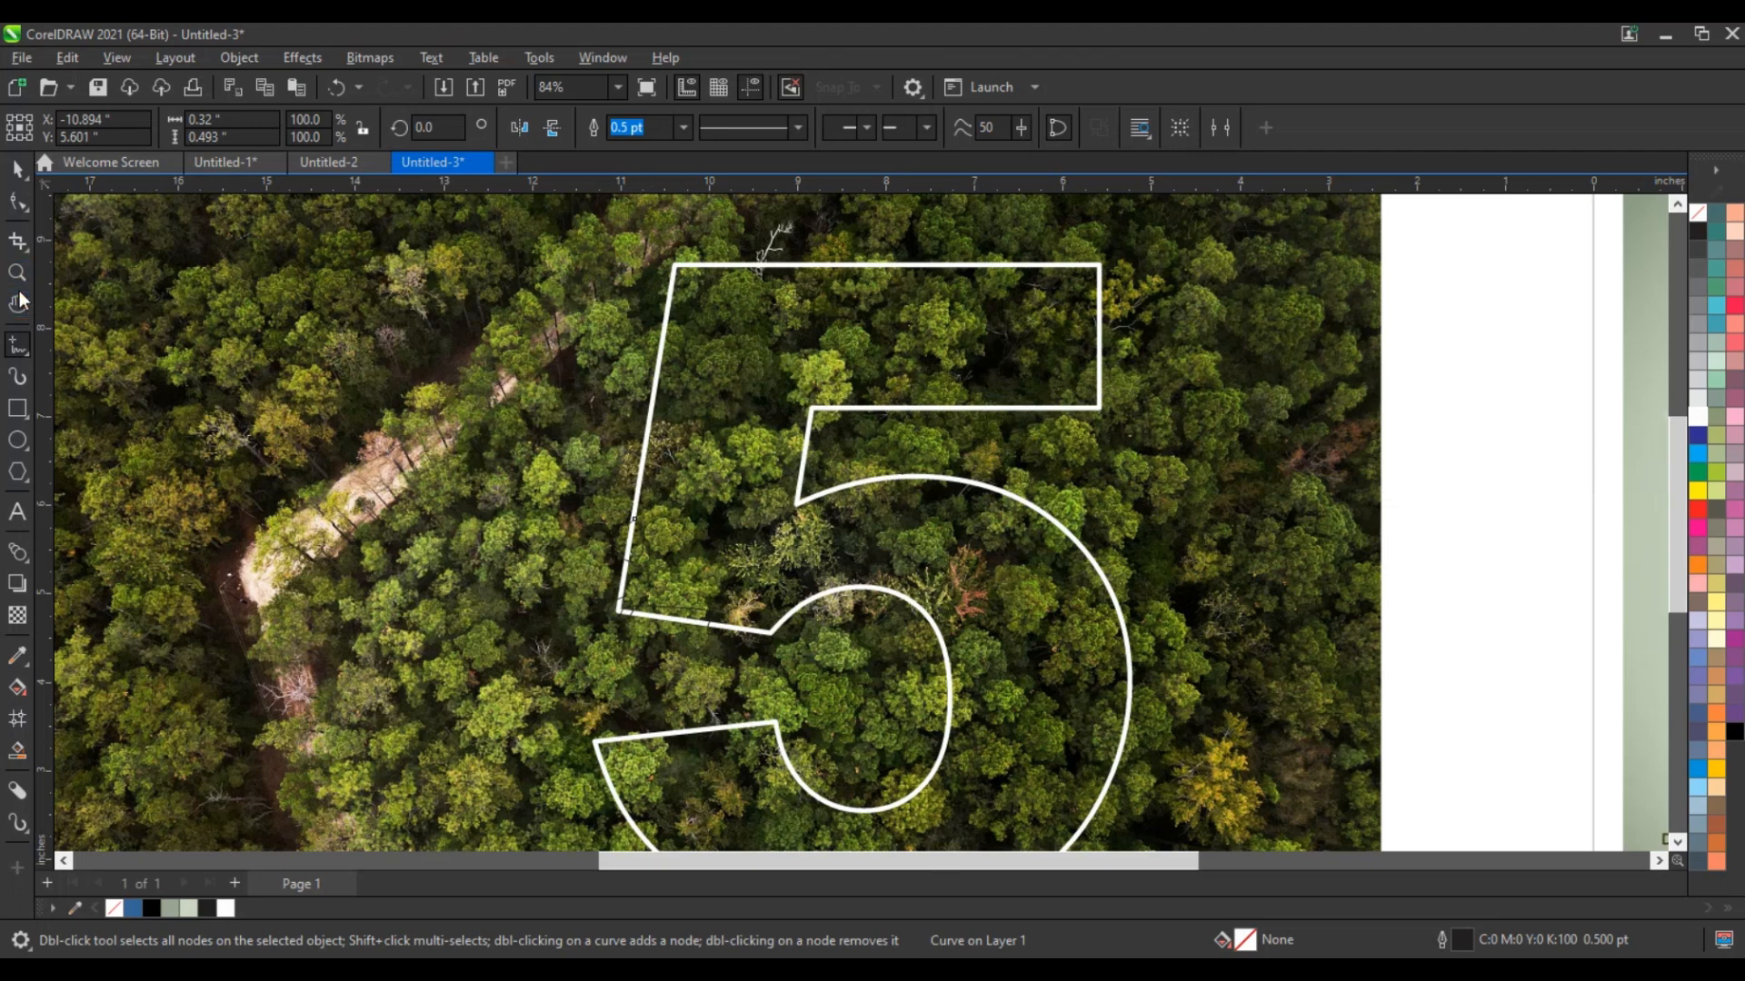
pyautogui.click(17, 273)
pyautogui.moveTo(595, 225)
pyautogui.mouseDown()
pyautogui.moveTo(754, 282)
pyautogui.moveTo(845, 372)
pyautogui.moveTo(785, 306)
pyautogui.moveTo(700, 309)
pyautogui.moveTo(603, 419)
pyautogui.moveTo(606, 603)
pyautogui.mouseUp()
pyautogui.click(18, 347)
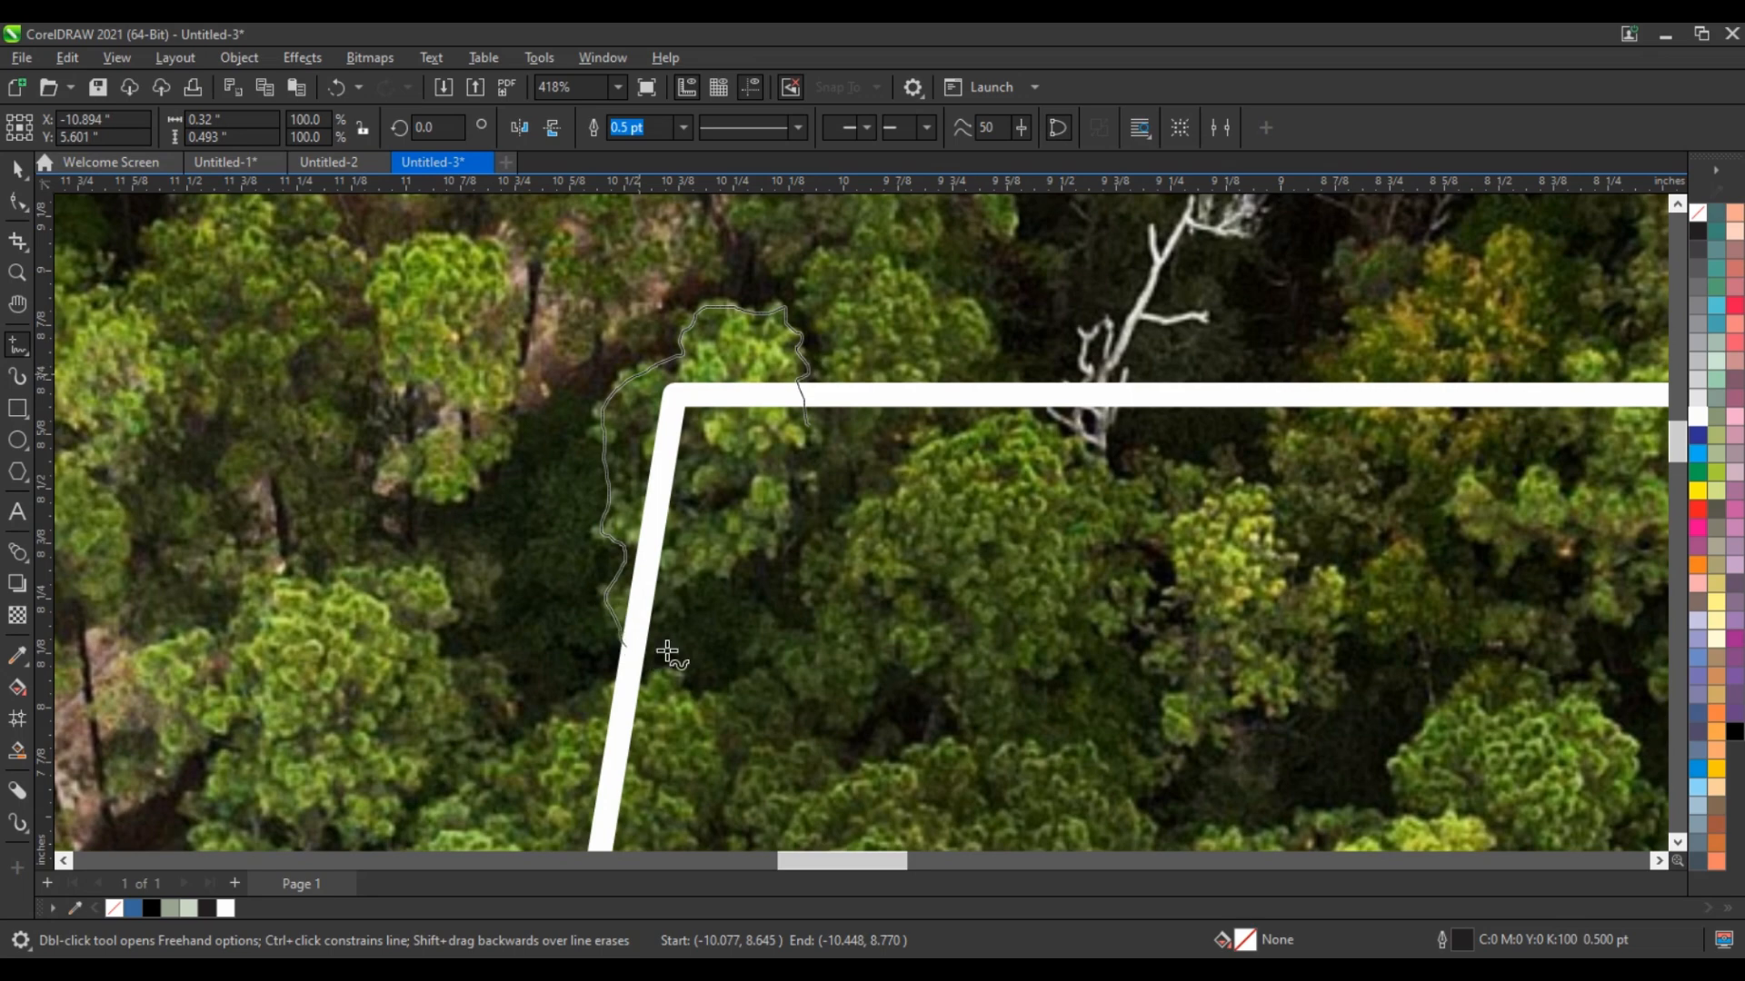
pyautogui.moveTo(668, 652)
pyautogui.mouseDown()
pyautogui.moveTo(753, 607)
pyautogui.moveTo(807, 424)
pyautogui.mouseUp()
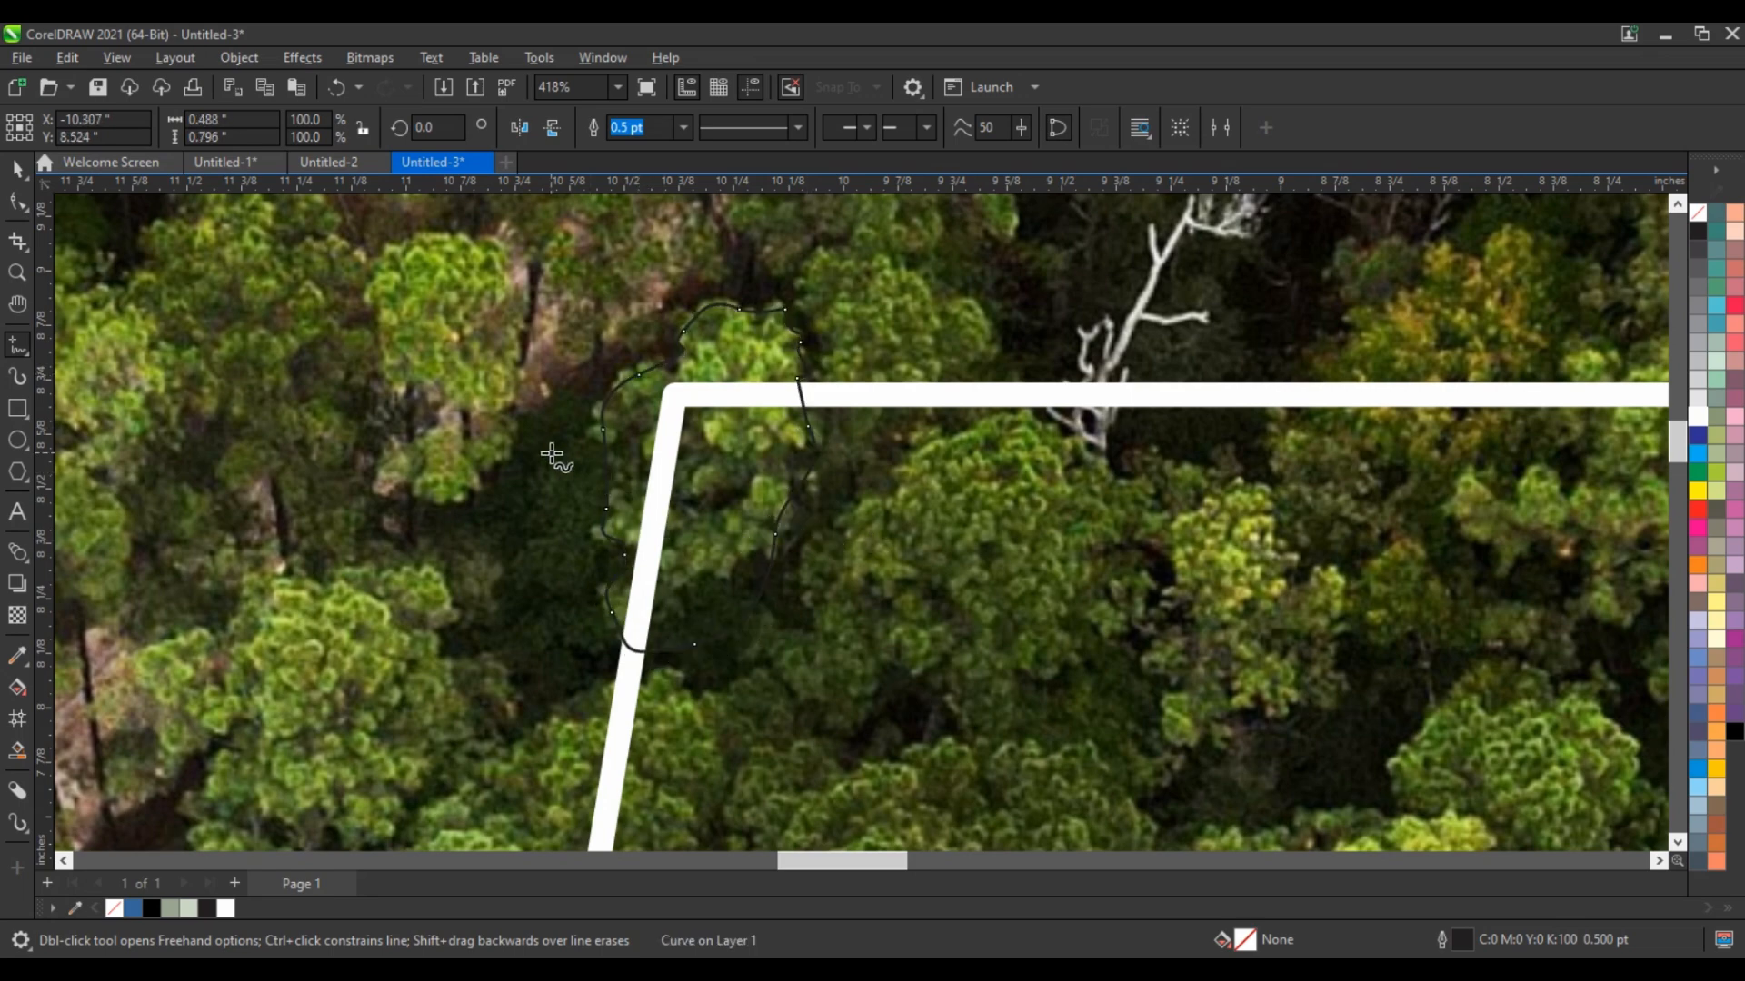
# - Select all the traced tree curves together with the 5 outline and weld them into one shape
pyautogui.scroll(-10, 552, 454)
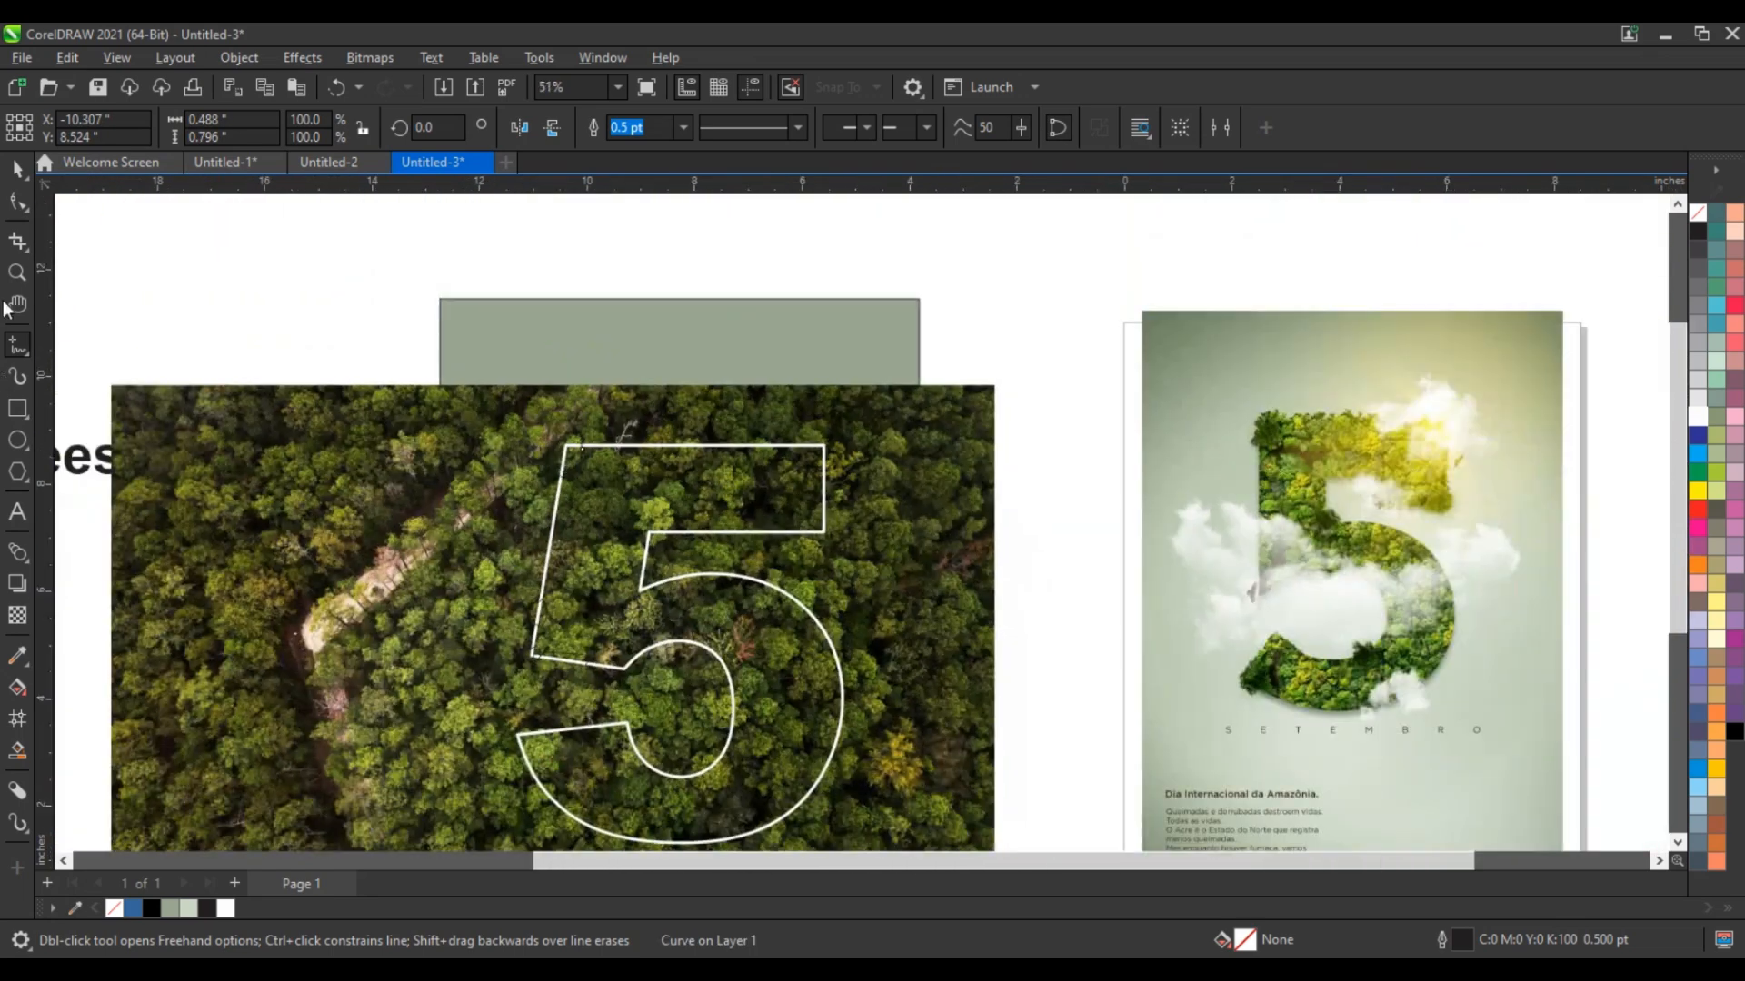
pyautogui.click(18, 272)
pyautogui.scroll(-2, 599, 600)
pyautogui.moveTo(366, 370); pyautogui.dragTo(909, 787)
pyautogui.click(20, 172)
pyautogui.moveTo(503, 242); pyautogui.dragTo(956, 733)
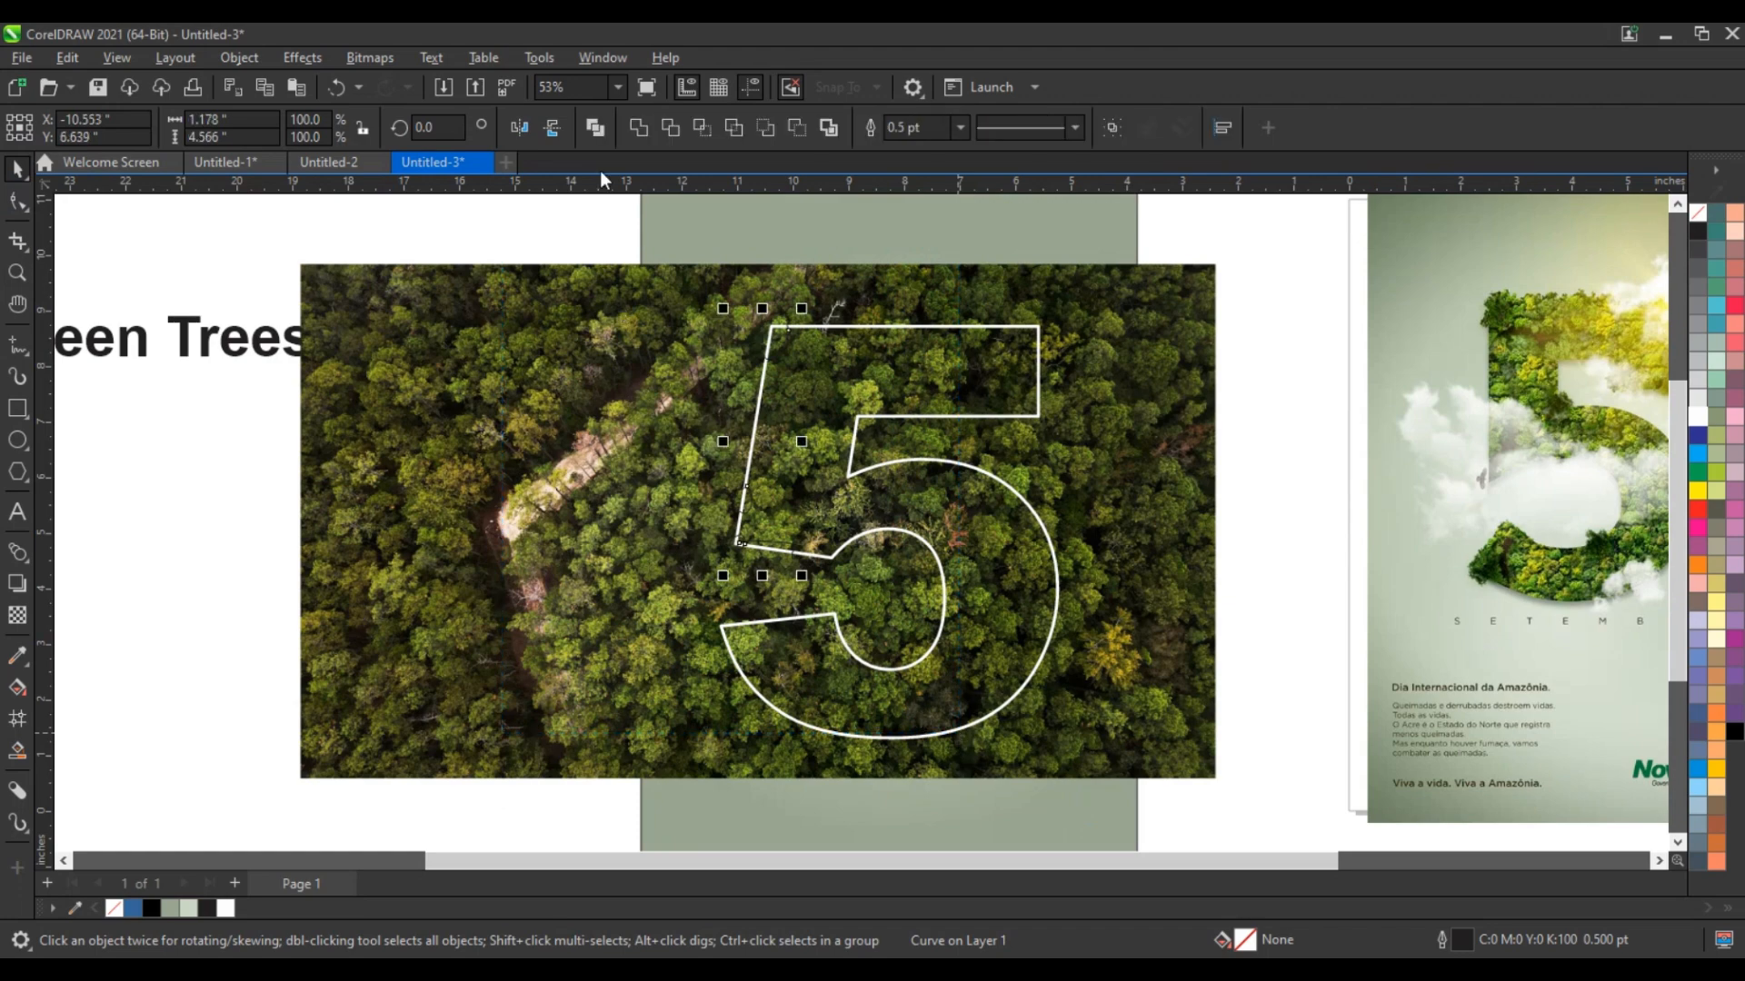
pyautogui.keyDown('shift'); pyautogui.click(870, 326); pyautogui.keyUp('shift')
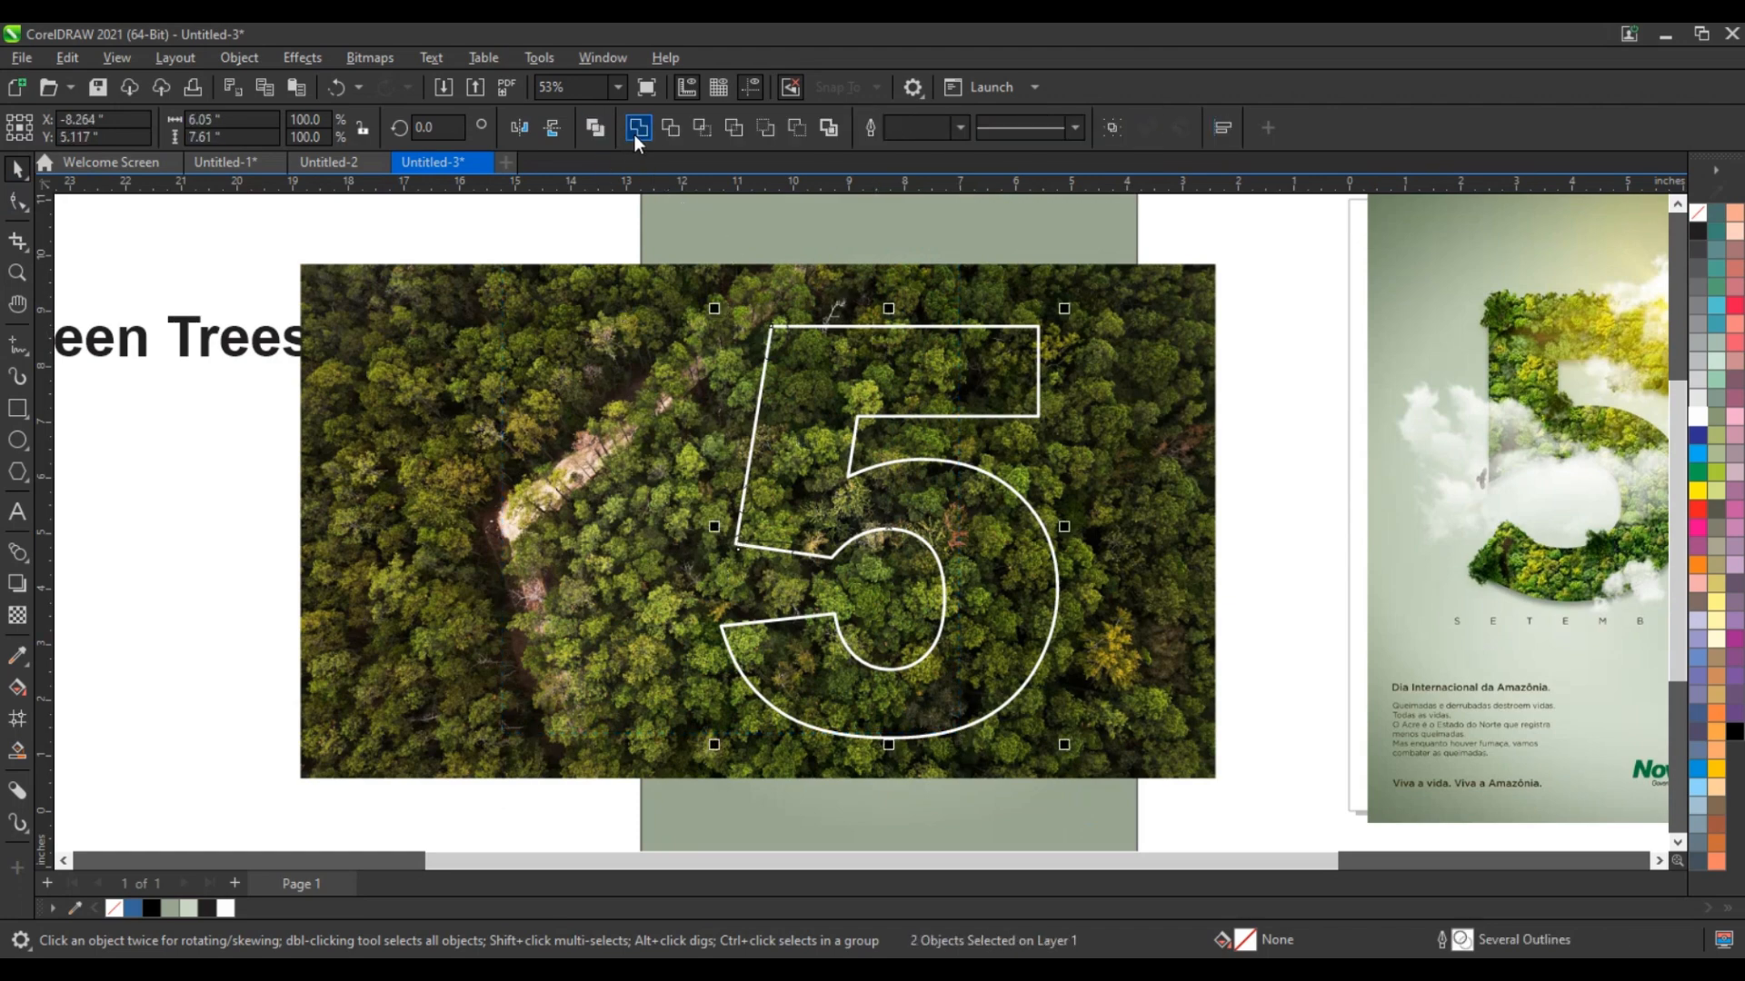
pyautogui.click(639, 127)
pyautogui.click(498, 247)
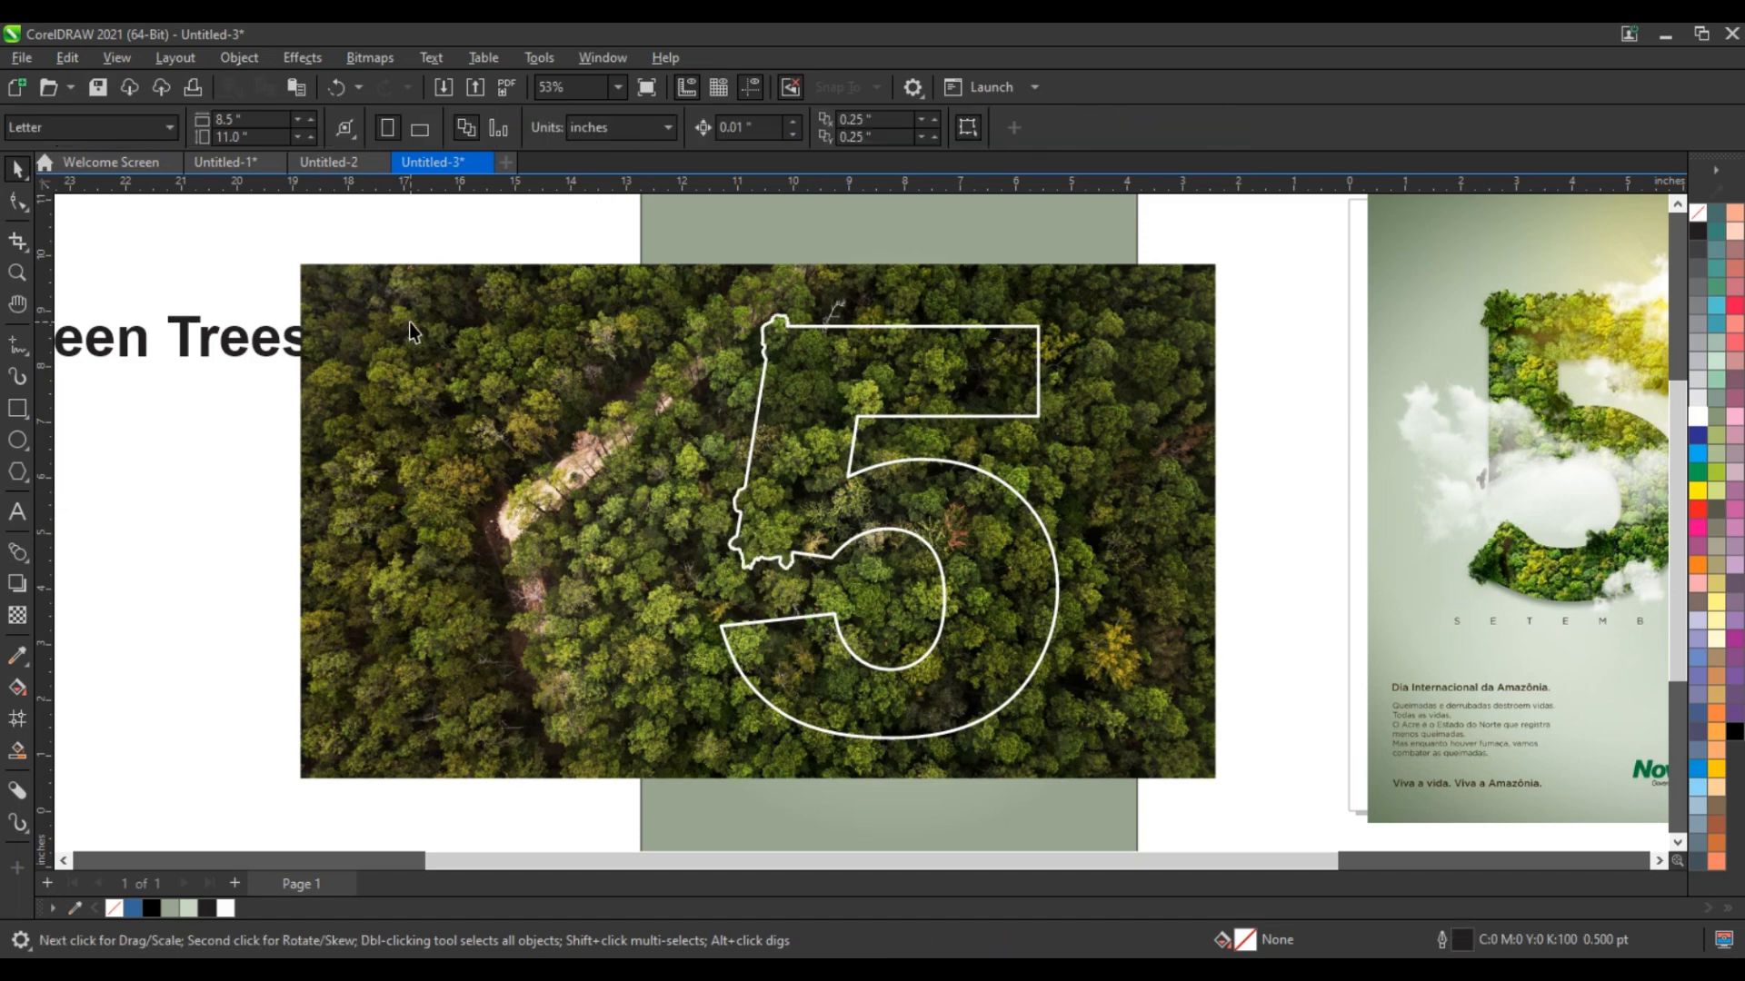
# - Trace a closed freehand curve about 0.62 by 0.55 inches around the tree at the bottom of the 5's inner bowl
pyautogui.click(16, 272)
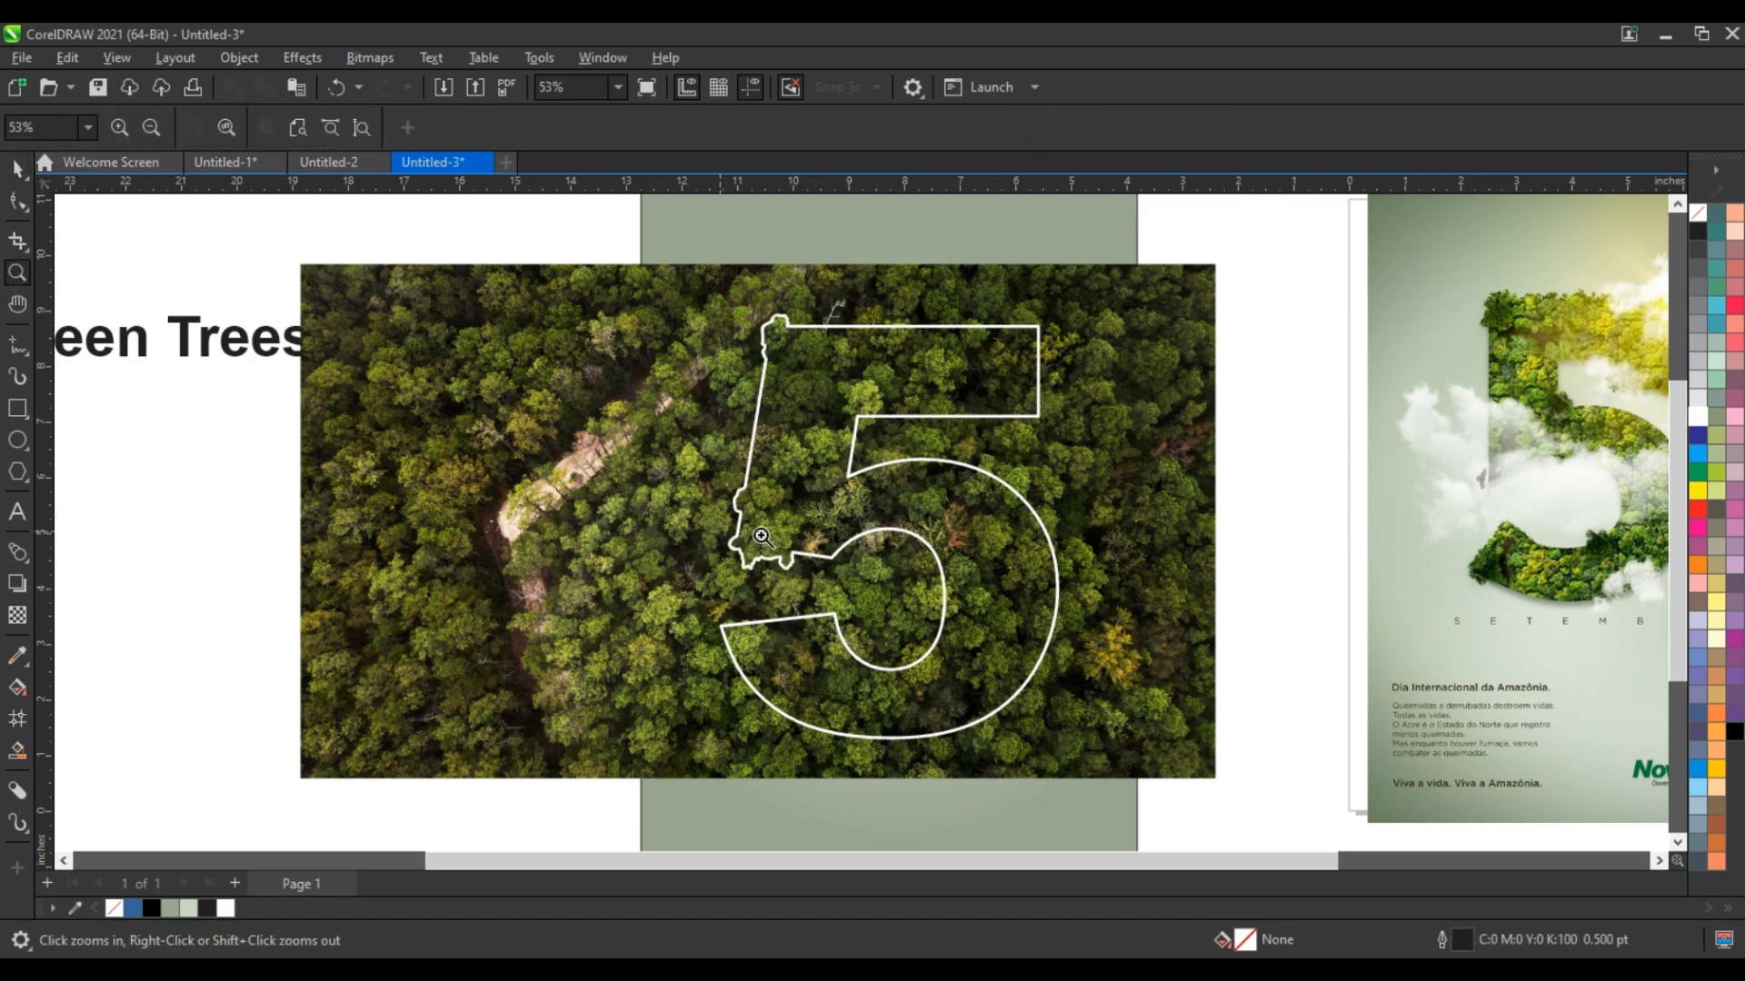
pyautogui.moveTo(784, 457); pyautogui.dragTo(1156, 708)
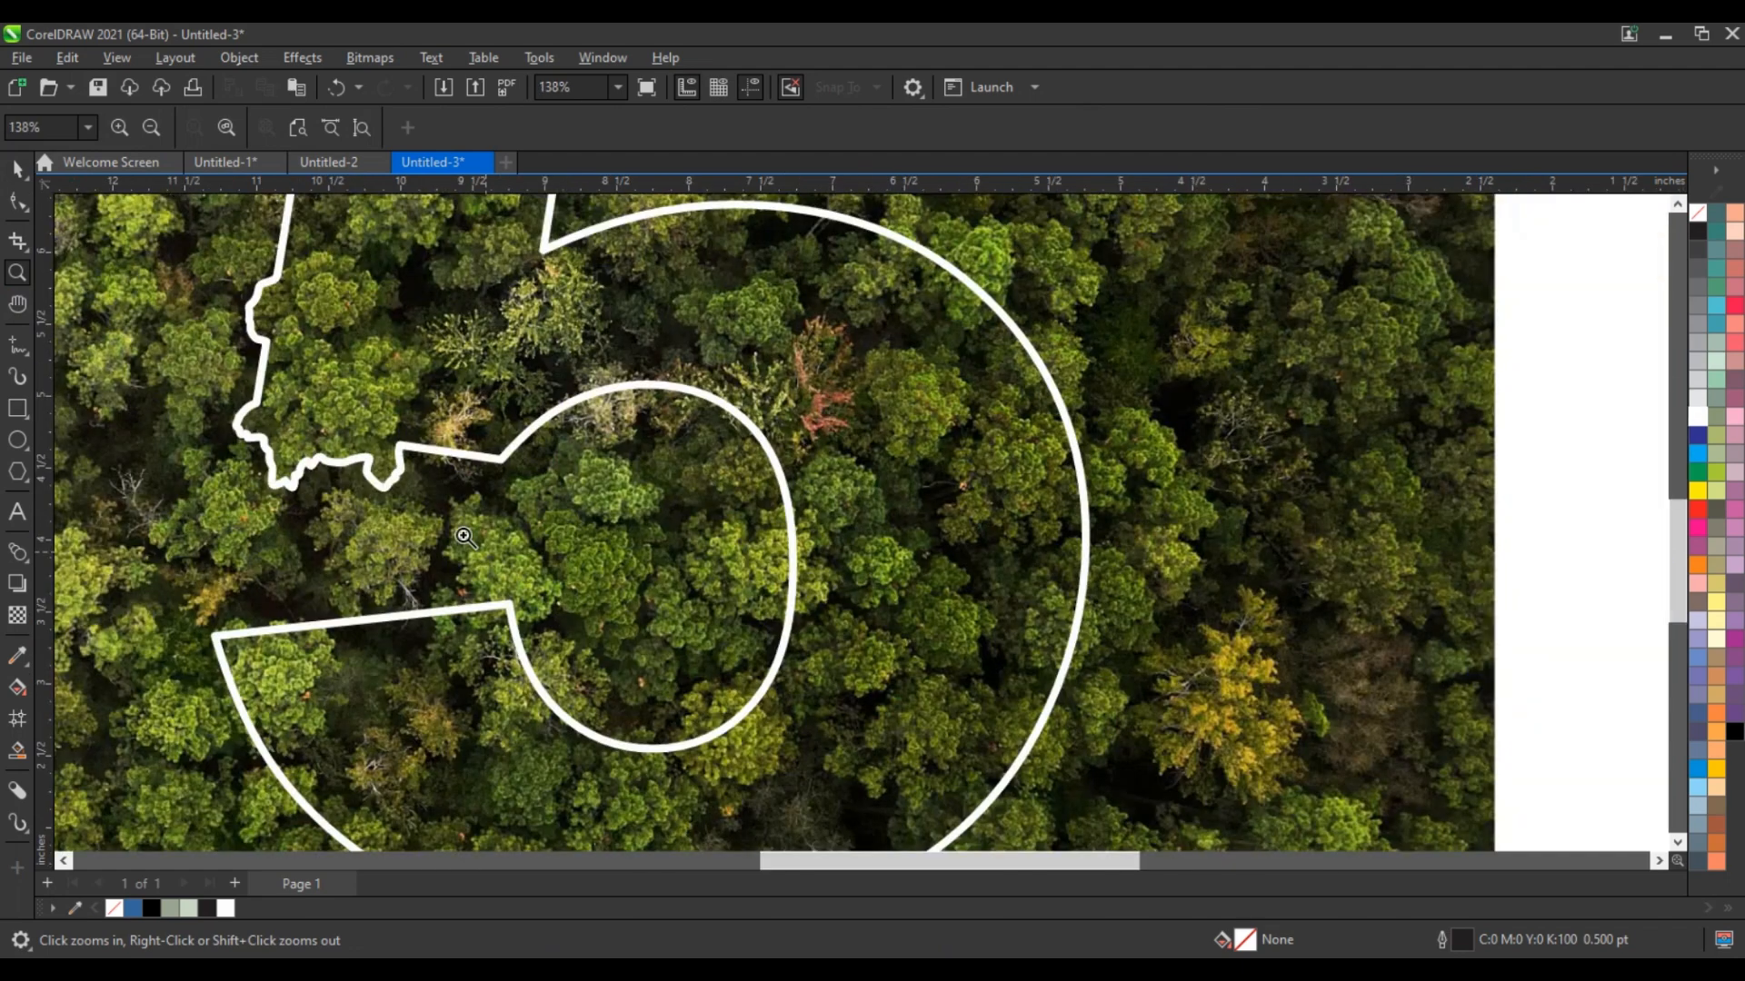
pyautogui.moveTo(461, 533); pyautogui.dragTo(979, 821)
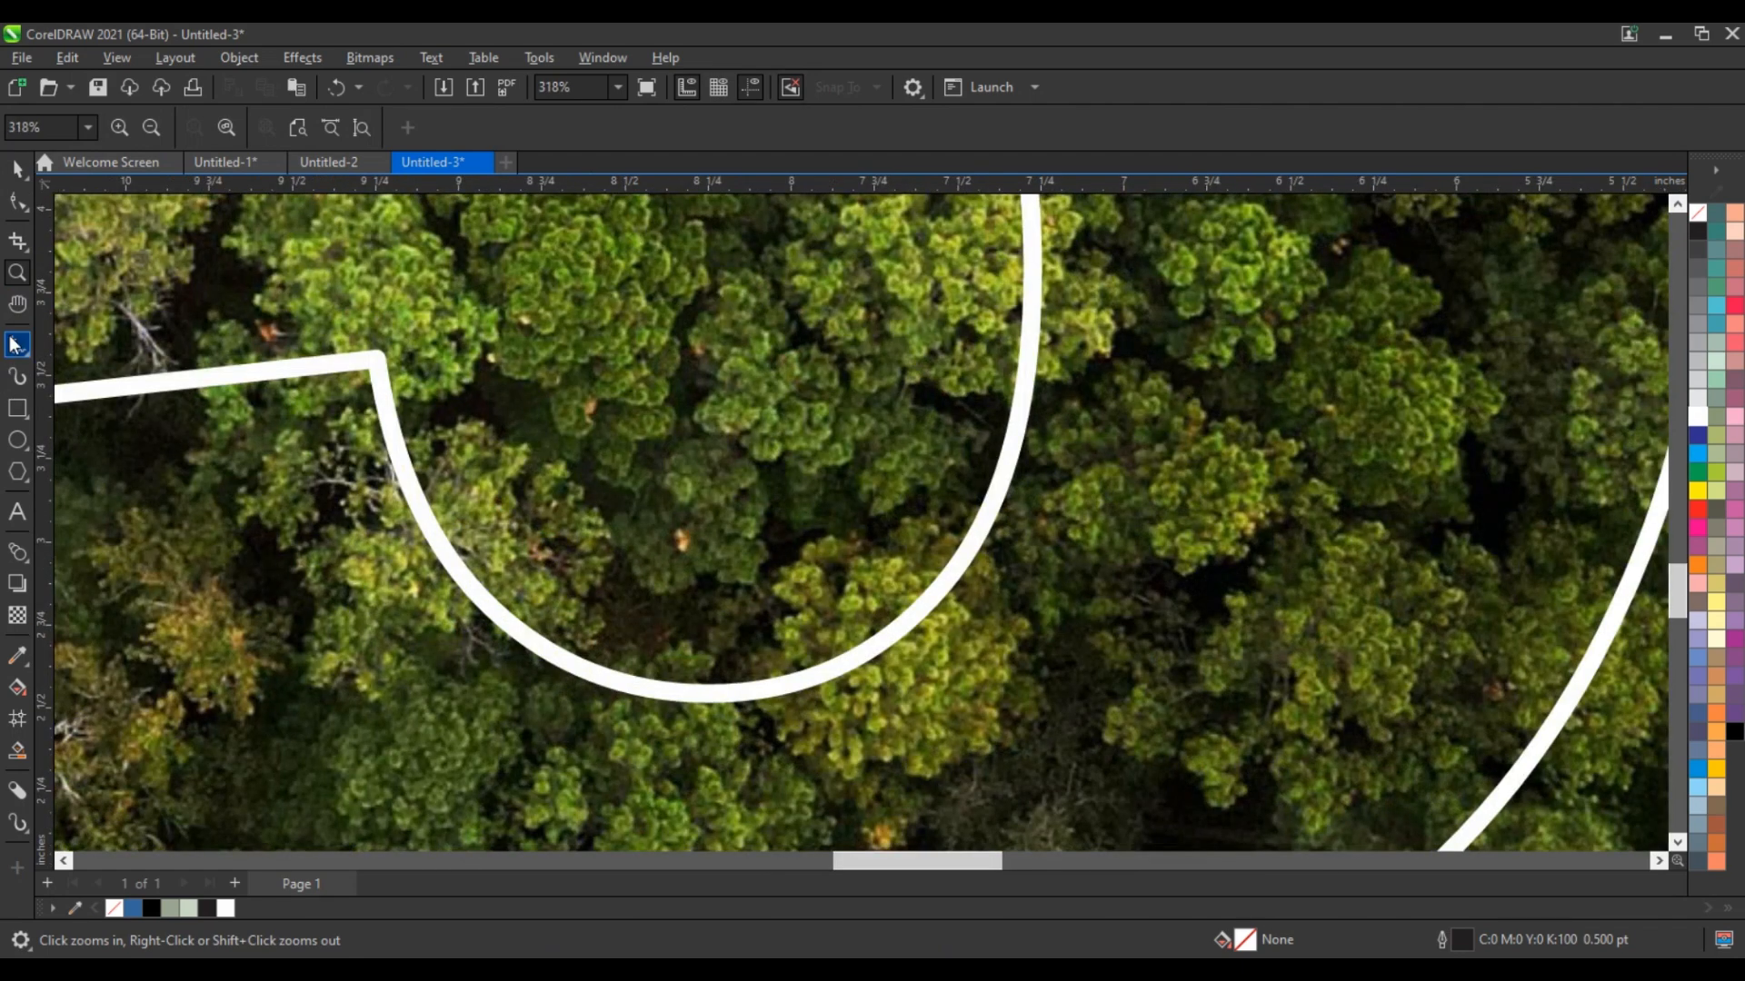
pyautogui.press('F5')
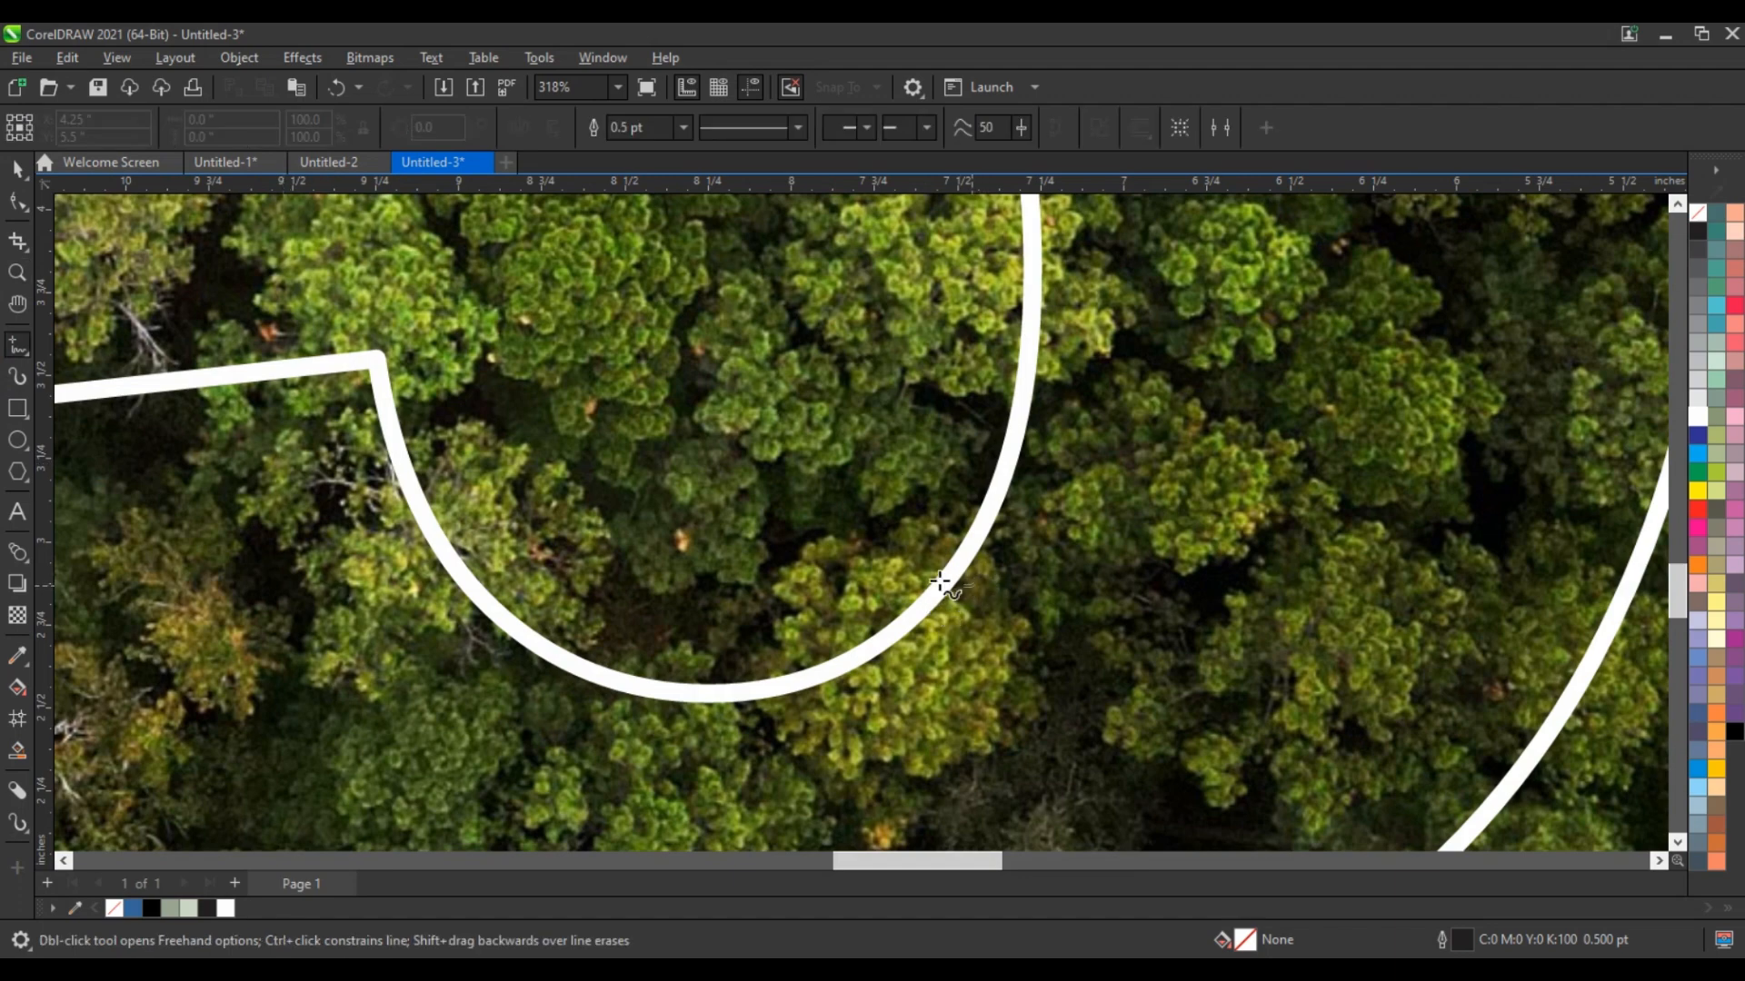
pyautogui.moveTo(907, 571)
pyautogui.mouseDown()
pyautogui.moveTo(850, 547)
pyautogui.moveTo(795, 566)
pyautogui.moveTo(784, 613)
pyautogui.moveTo(825, 732)
pyautogui.moveTo(974, 585)
pyautogui.mouseUp()
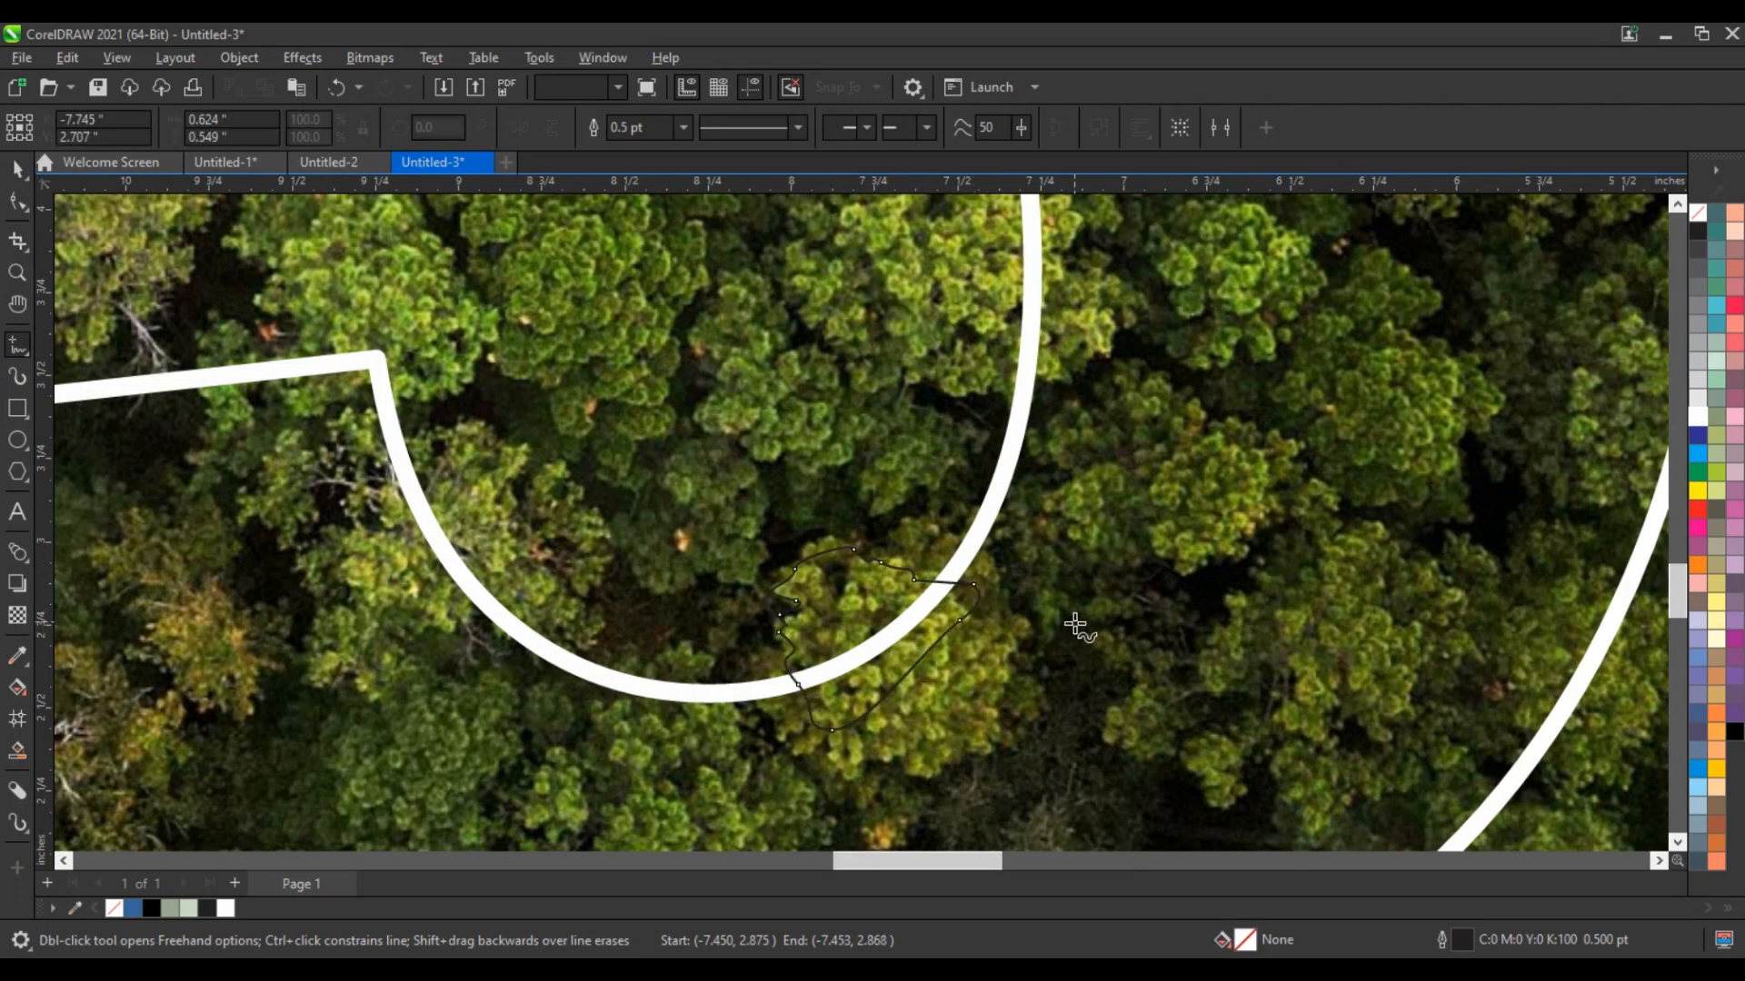
# - Weld the inner-bowl tree curve to the 5 and set the merged shape's outline width to 1.5 pt
pyautogui.press('space')
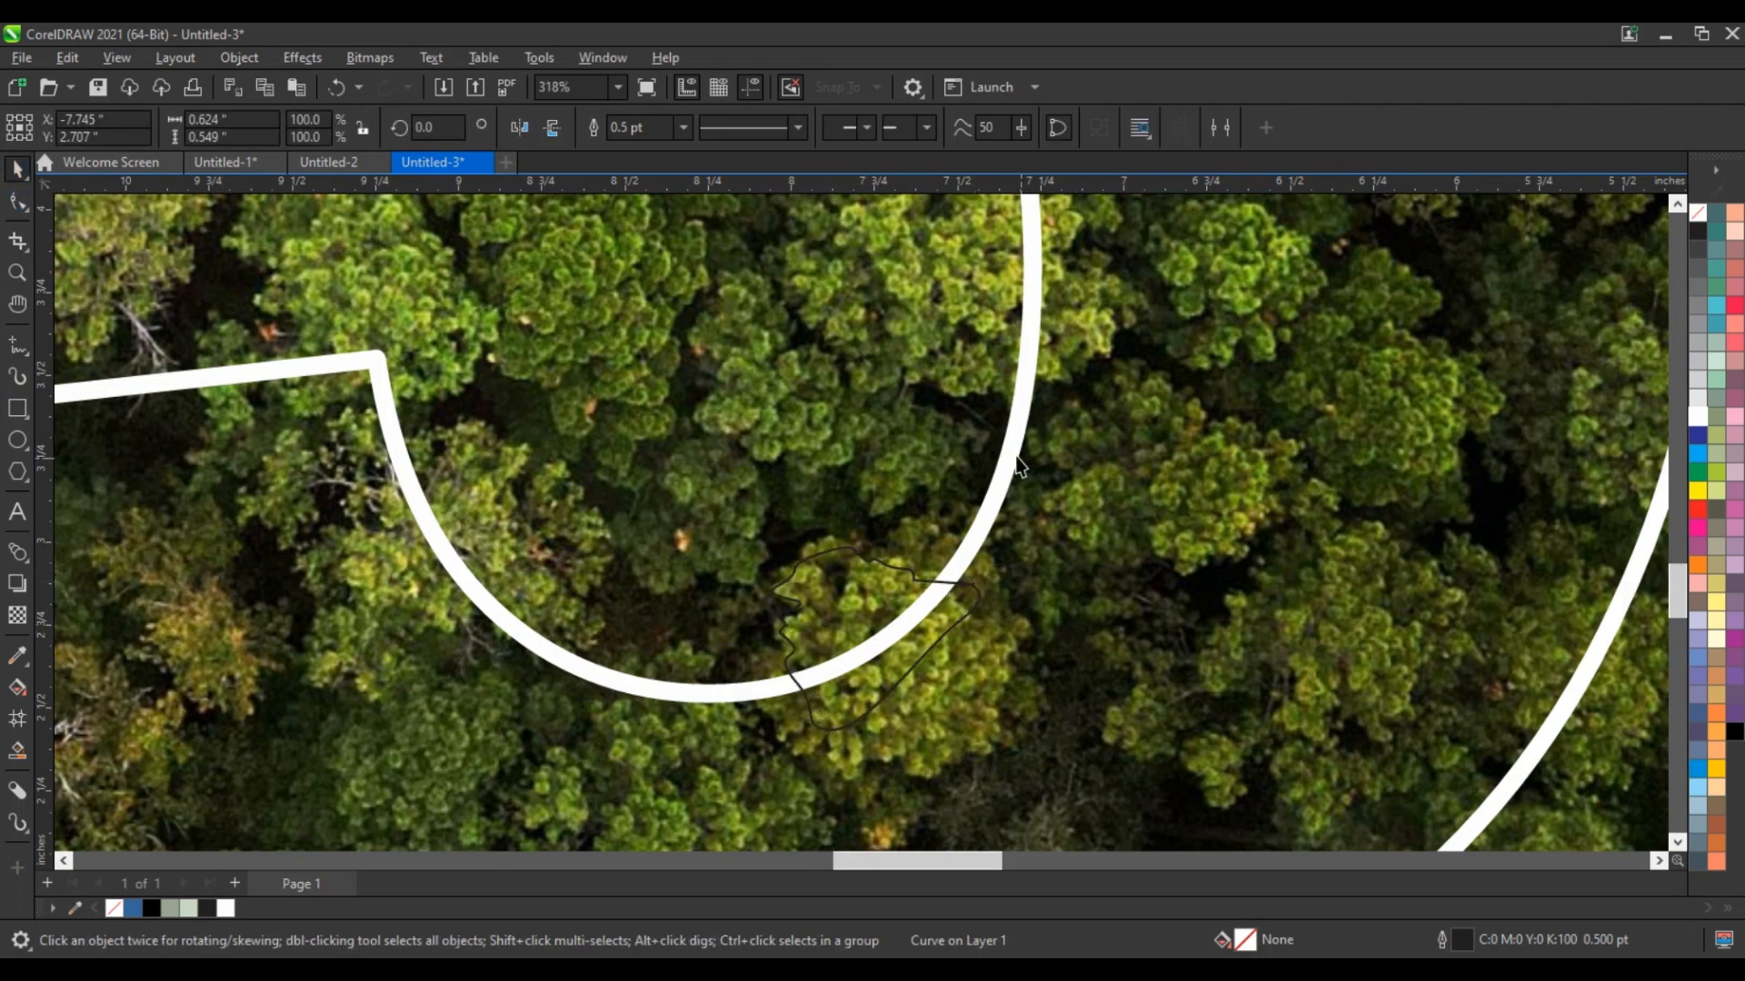
pyautogui.keyDown('shift'); pyautogui.click(1018, 458); pyautogui.keyUp('shift')
pyautogui.click(638, 129)
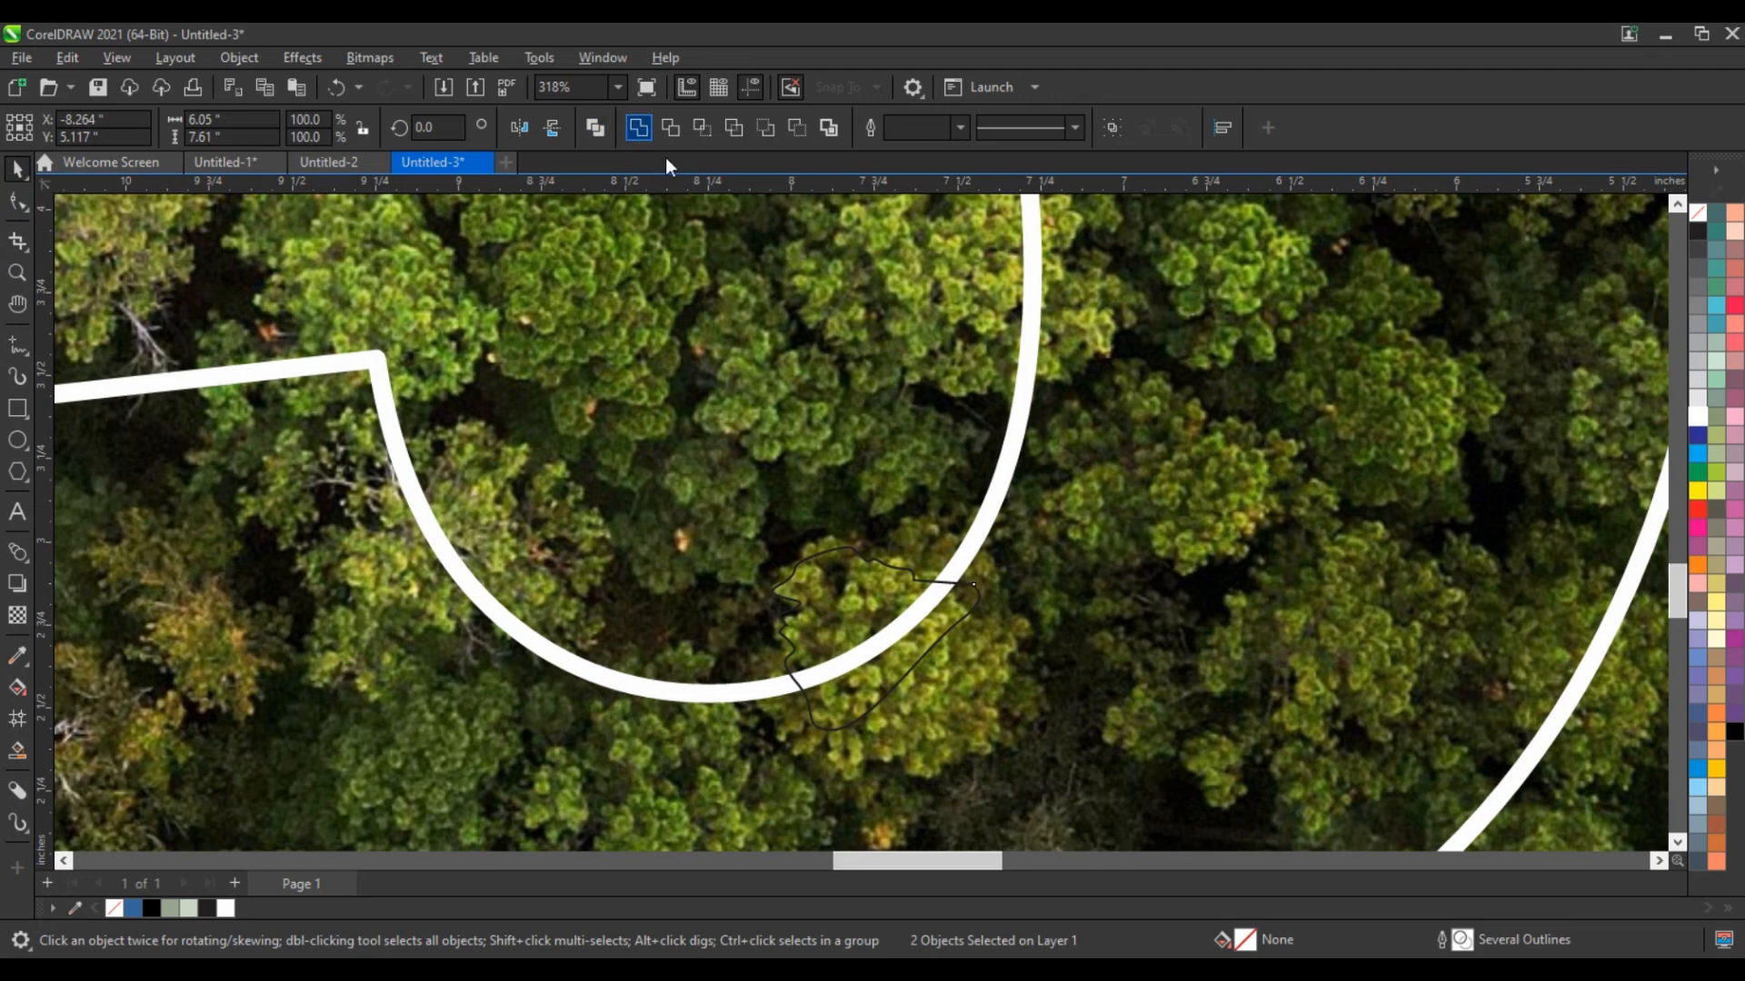
pyautogui.click(679, 129)
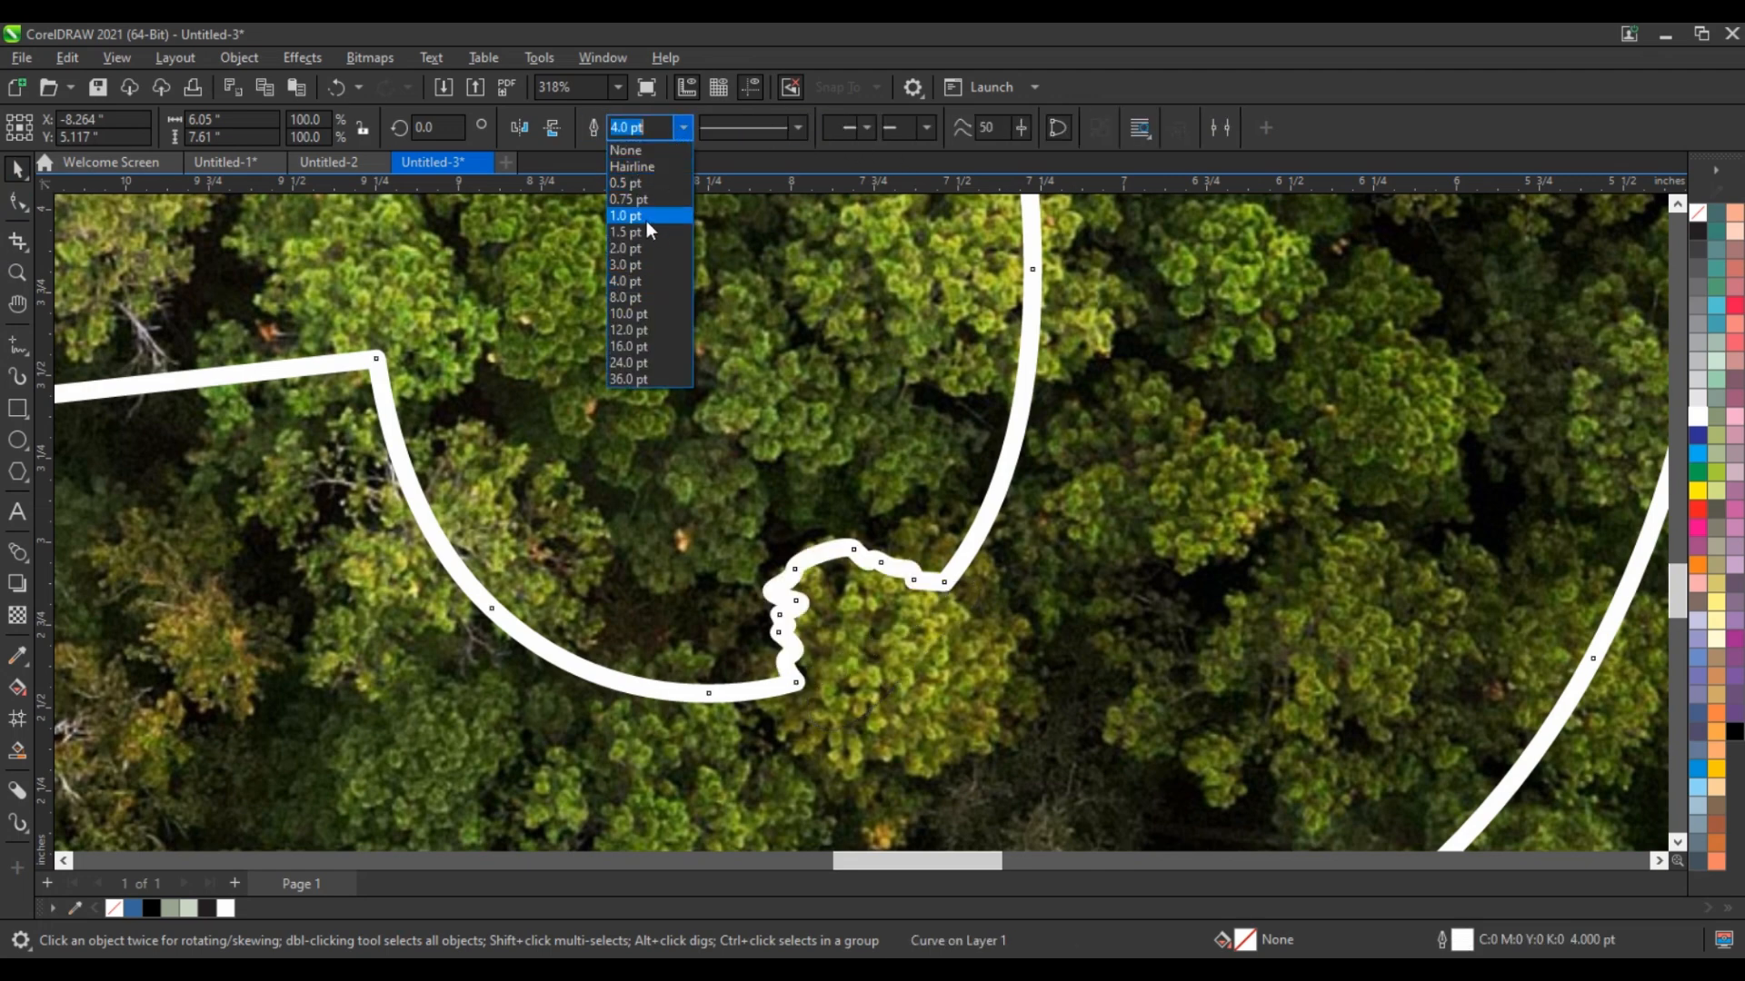
pyautogui.click(649, 233)
# - Trace a closed freehand curve about 0.62 by 0.74 inches around the trees at the top bar's lower-right corner
pyautogui.scroll(-5, 905, 487)
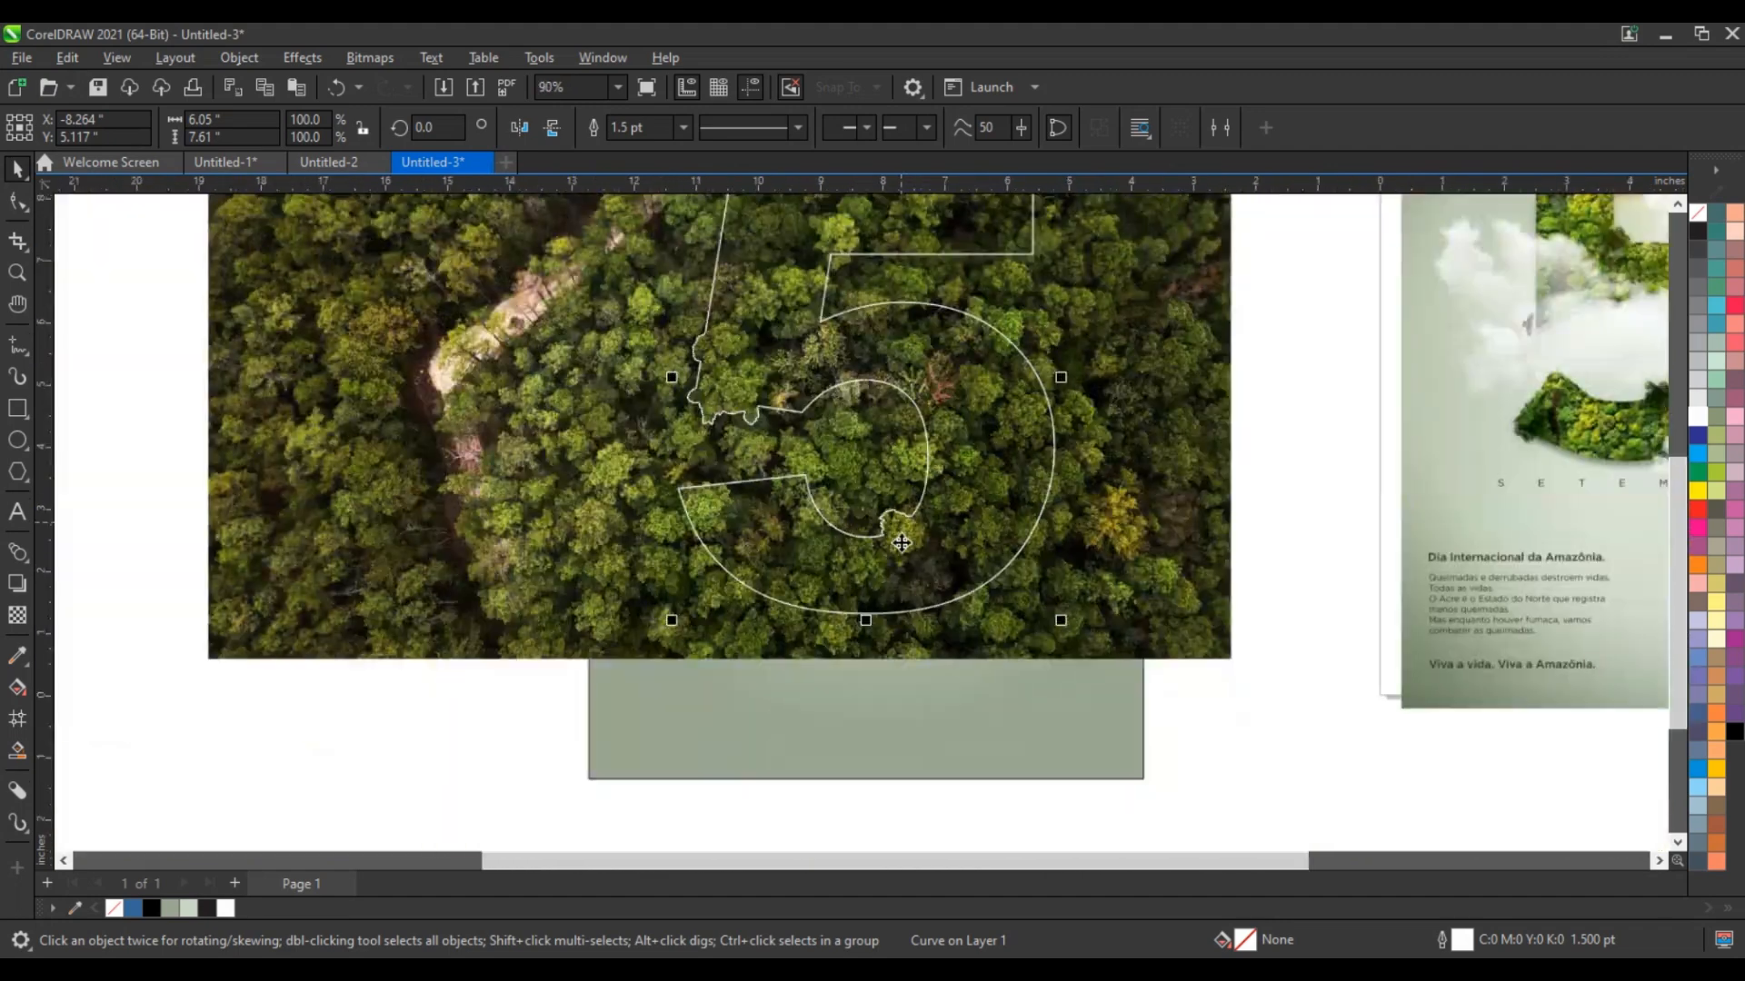
pyautogui.scroll(-3, 901, 543)
pyautogui.click(17, 272)
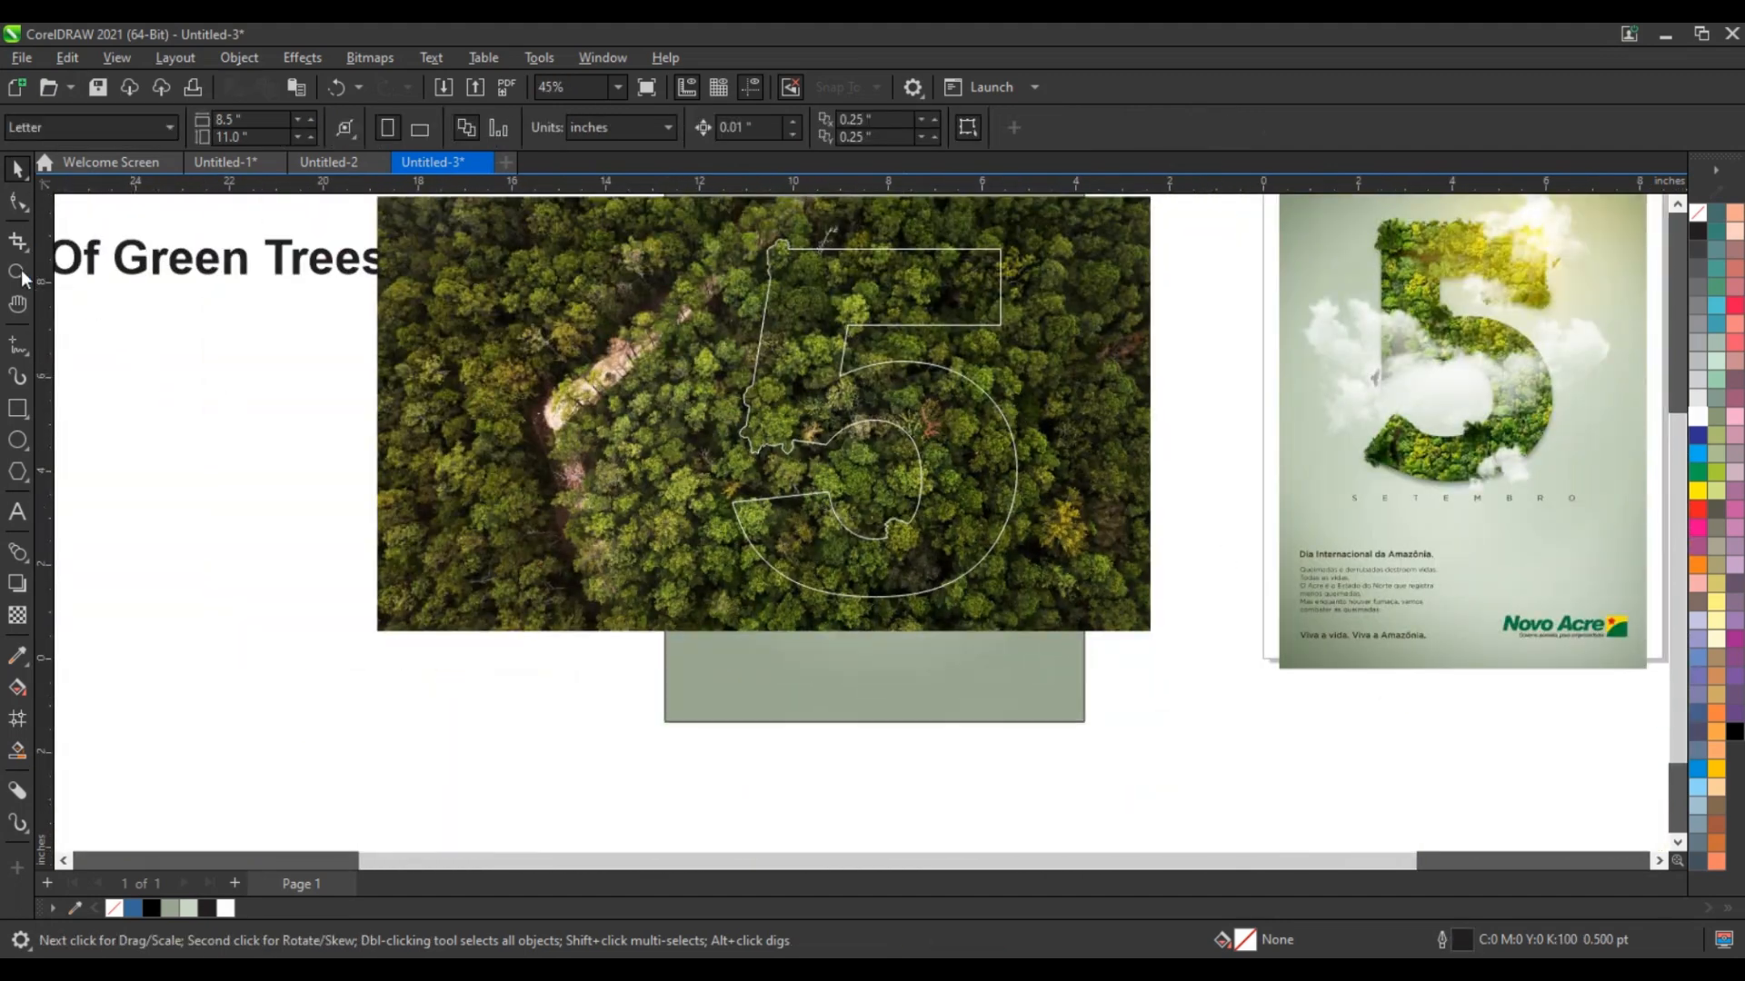
pyautogui.moveTo(738, 249); pyautogui.dragTo(1111, 400)
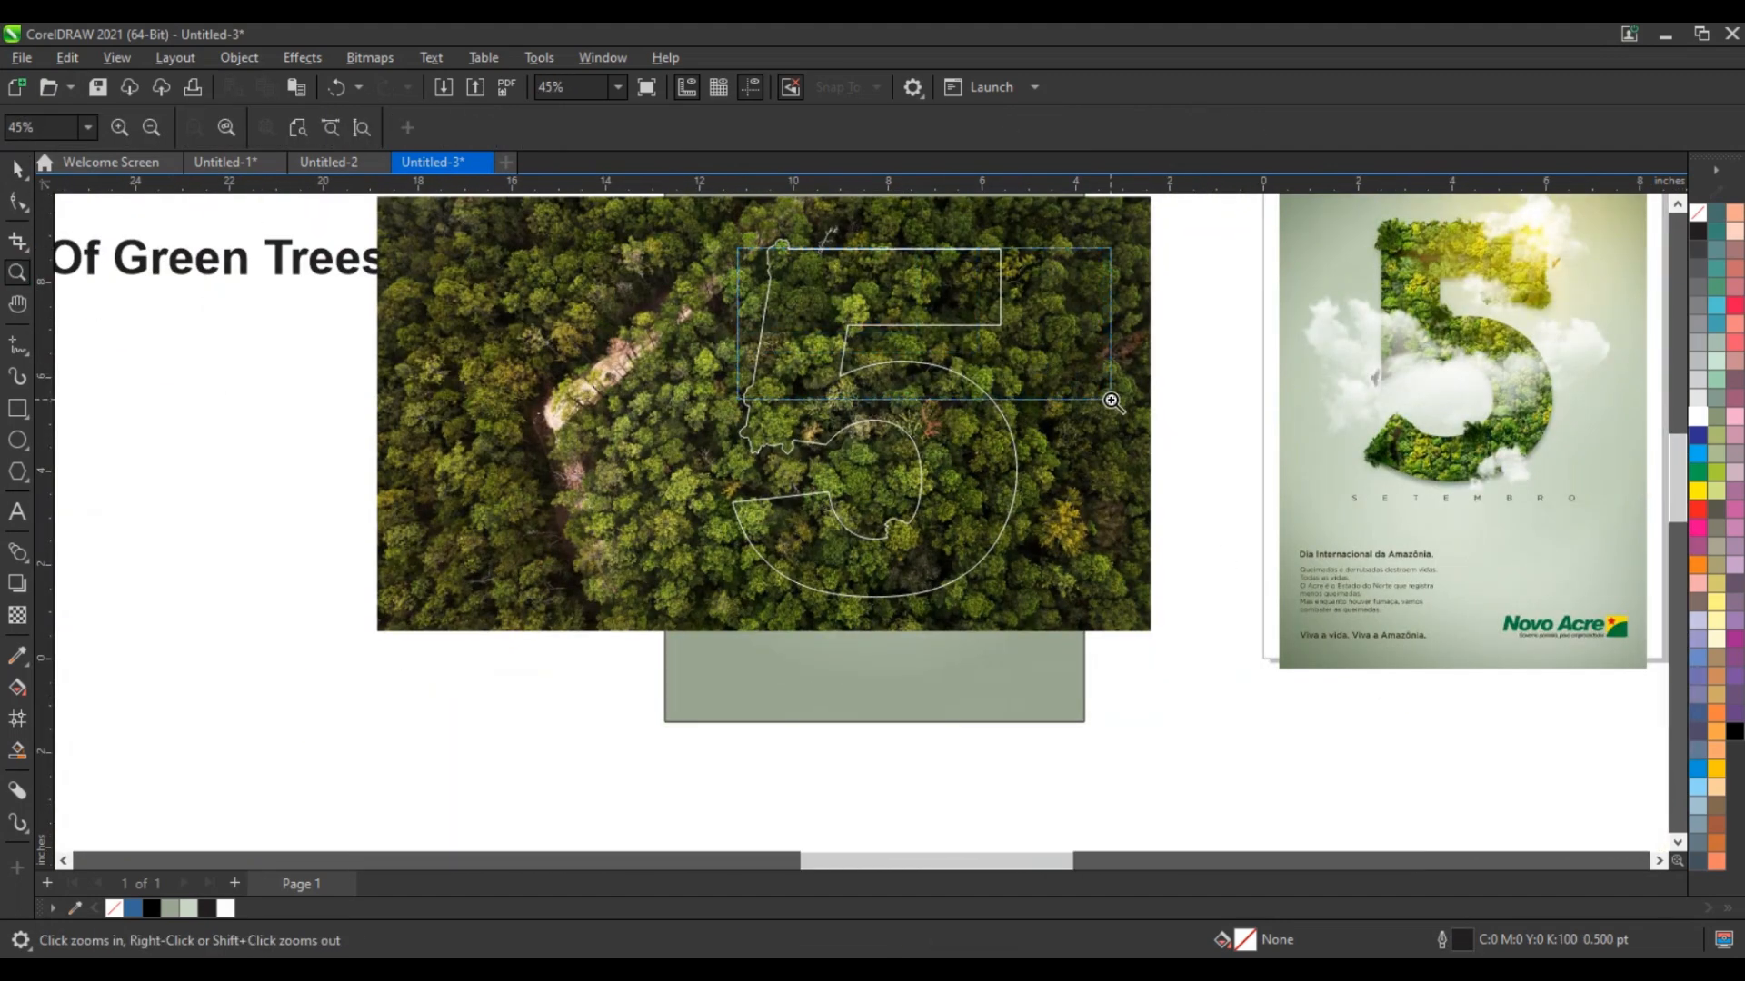
pyautogui.moveTo(495, 382); pyautogui.dragTo(1430, 675)
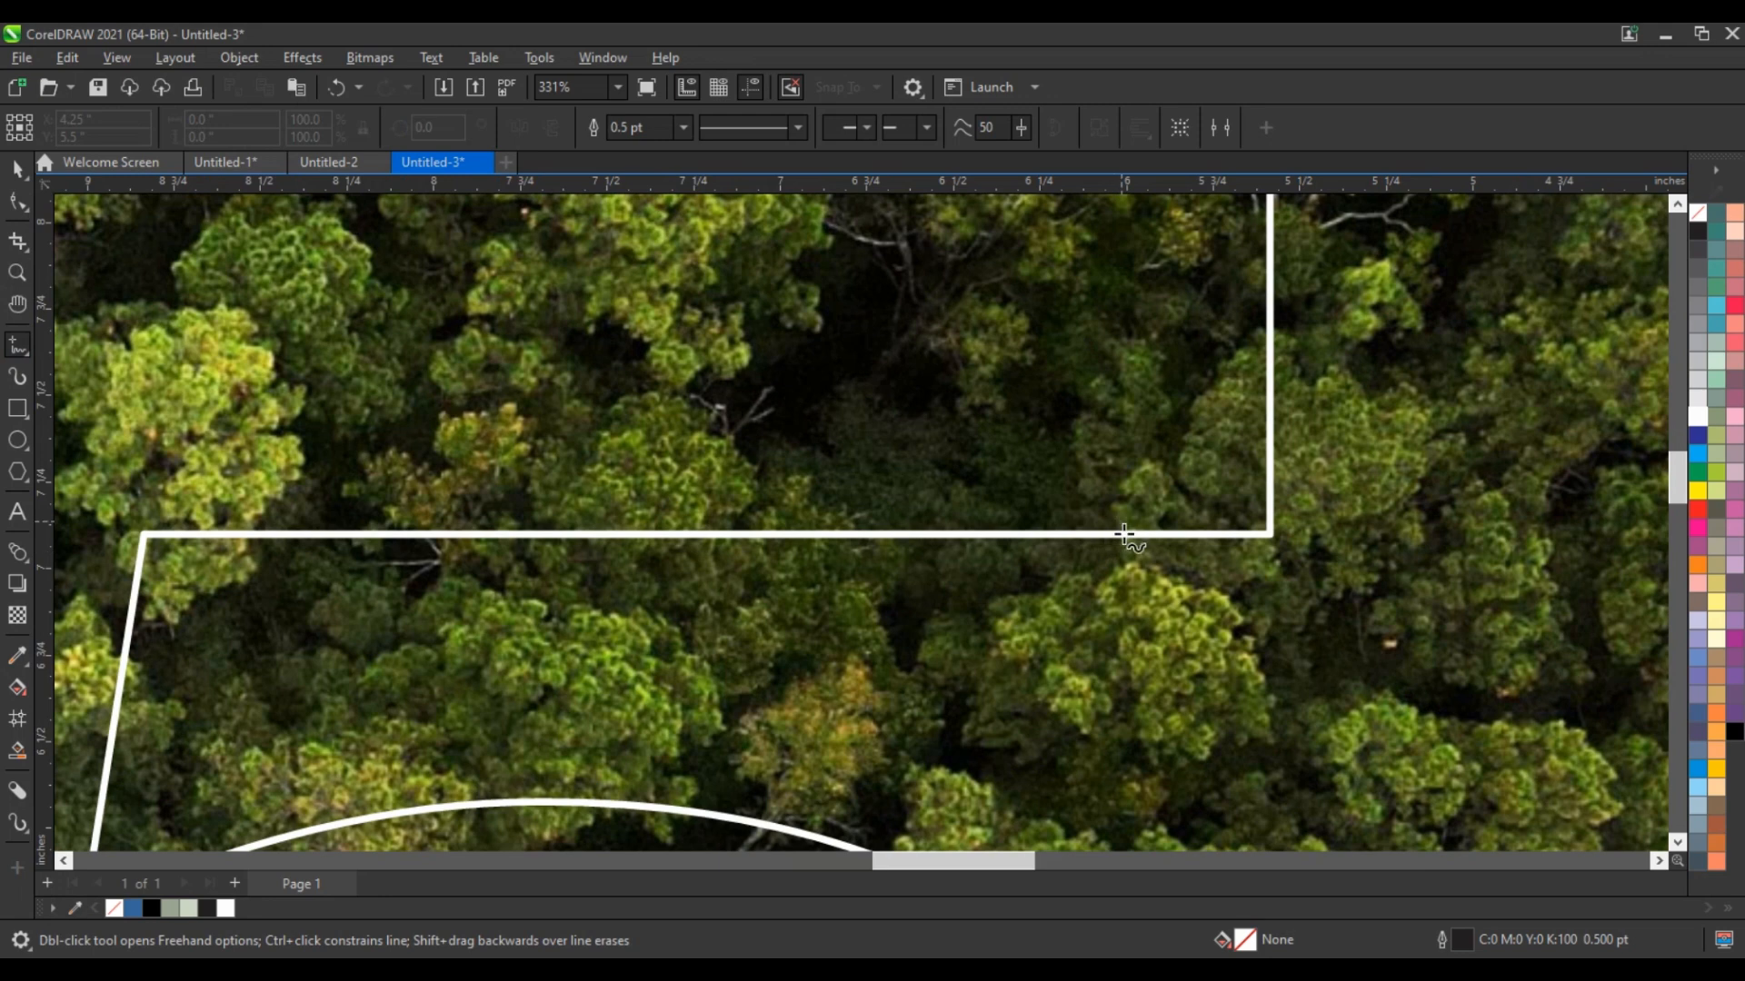
pyautogui.moveTo(1206, 578); pyautogui.dragTo(1249, 580)
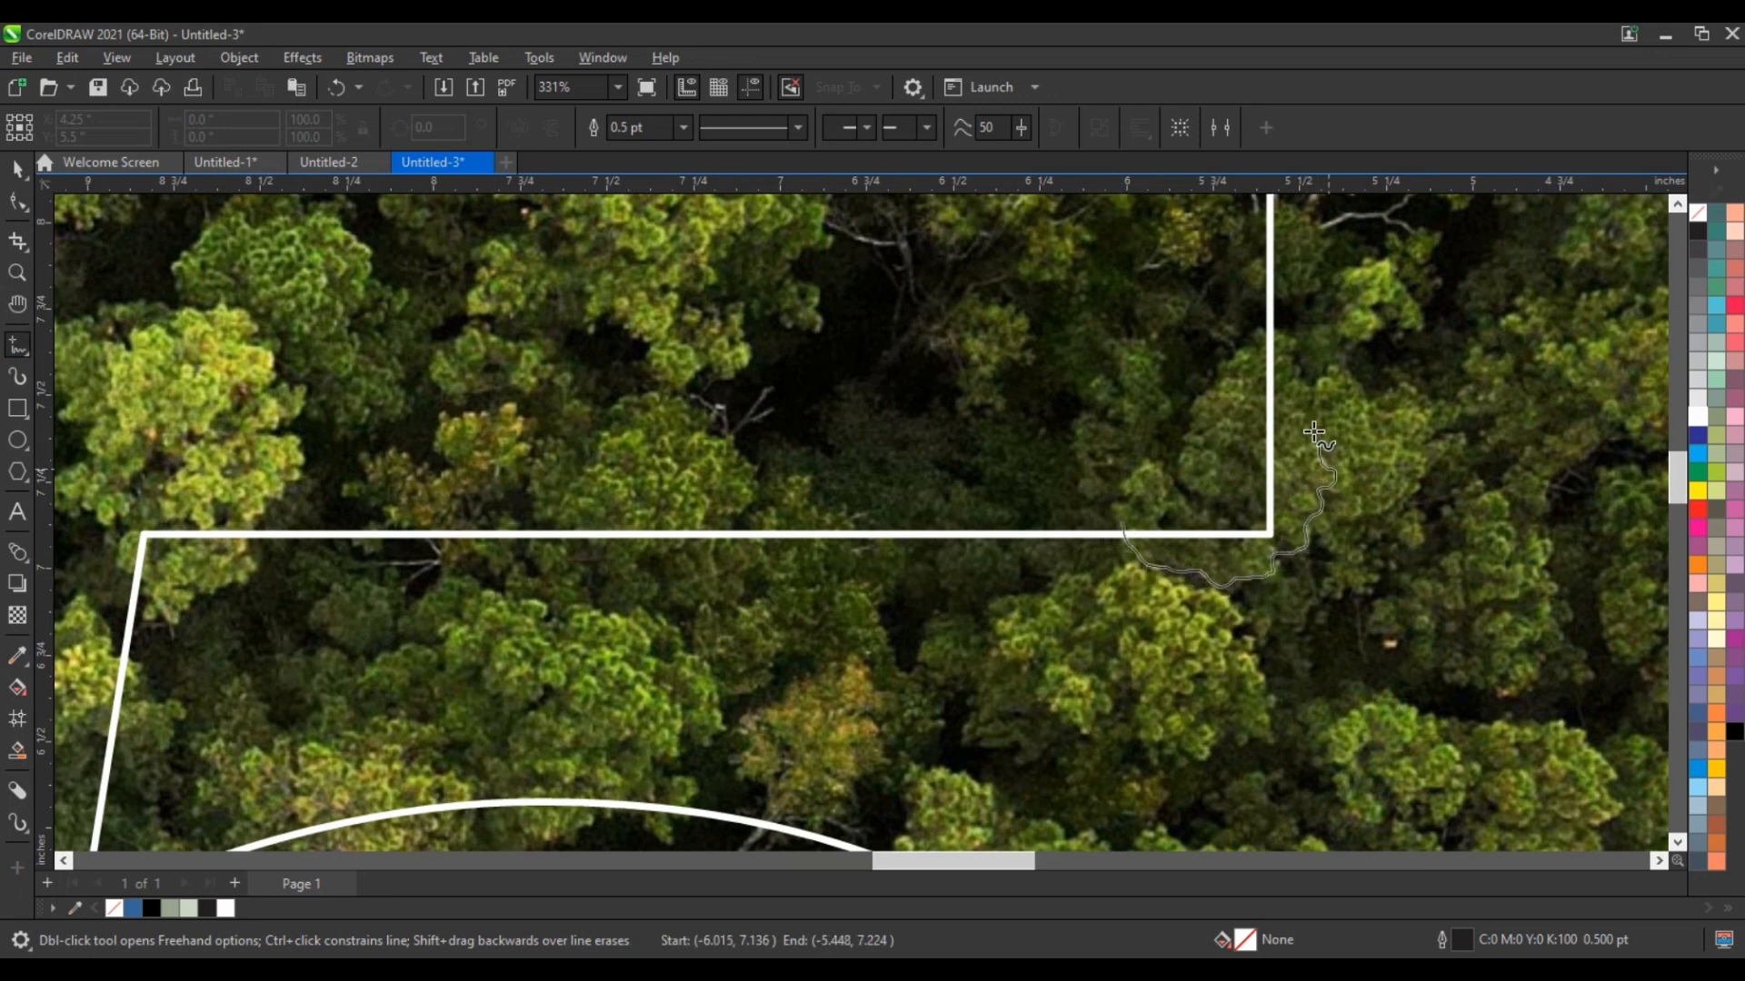
pyautogui.moveTo(1257, 333); pyautogui.dragTo(1124, 523)
# - Weld the tree curve at the top bar's lower-right corner to the 5 outline
pyautogui.click(17, 203)
pyautogui.click(17, 169)
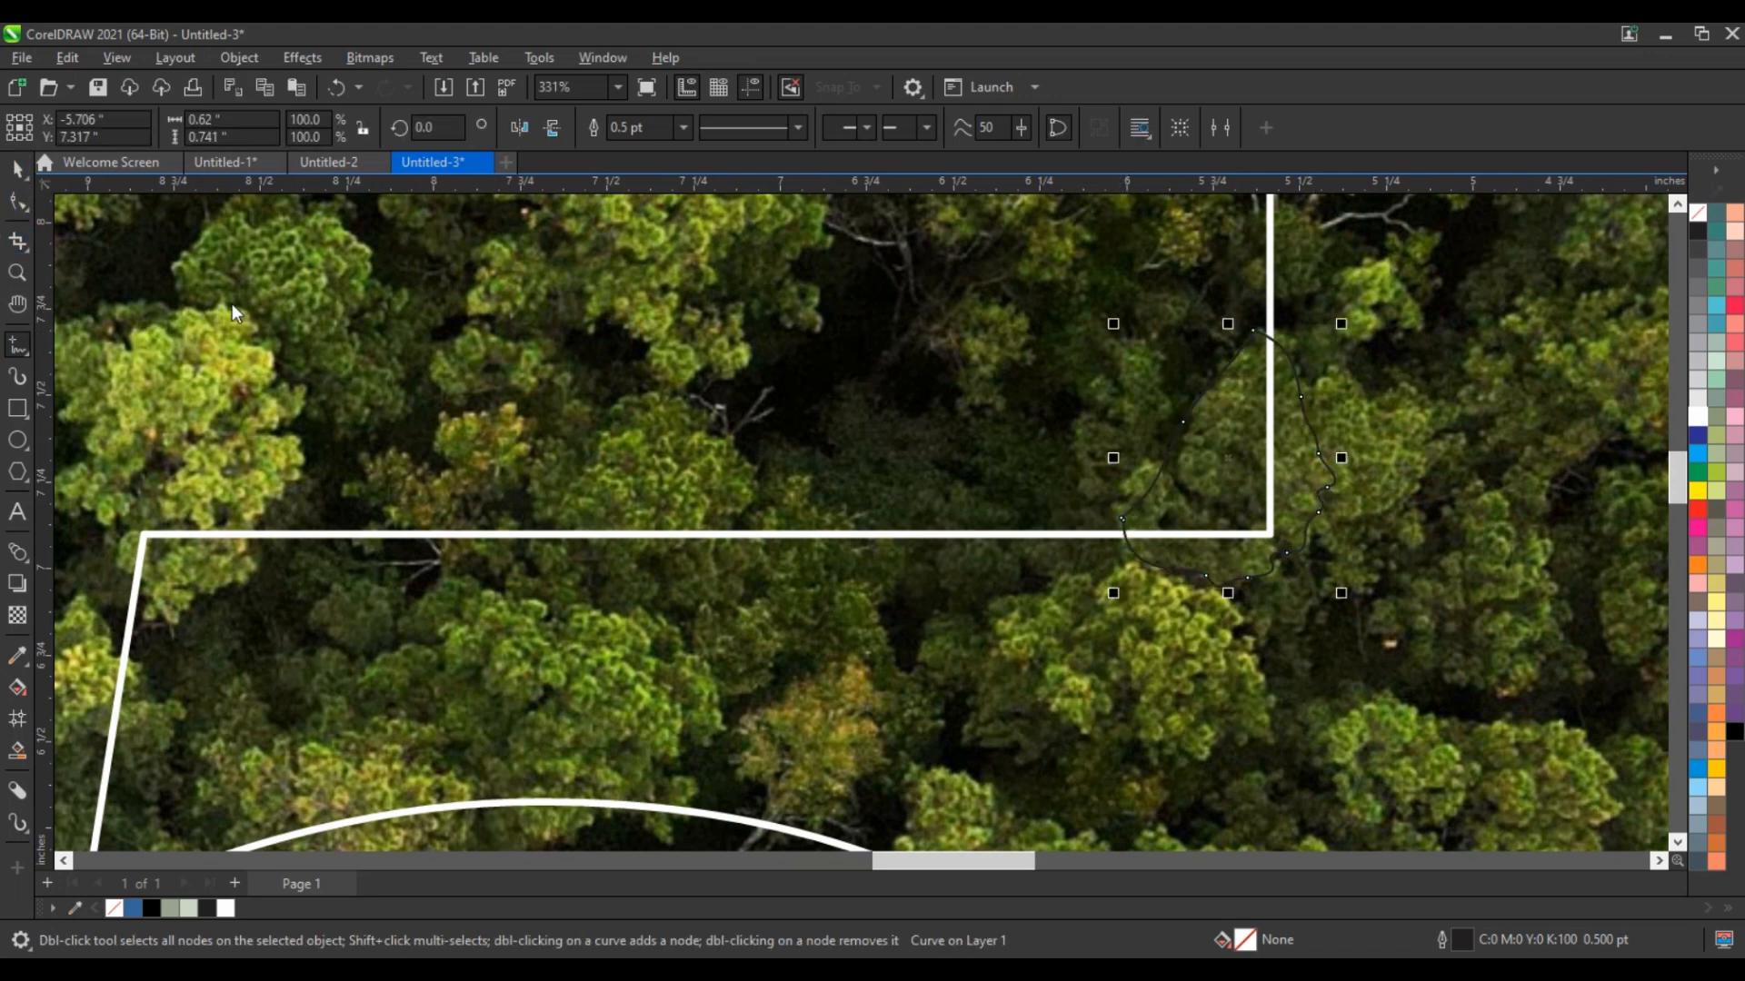
pyautogui.keyDown('shift'); pyautogui.click(914, 449); pyautogui.keyUp('shift')
pyautogui.click(637, 130)
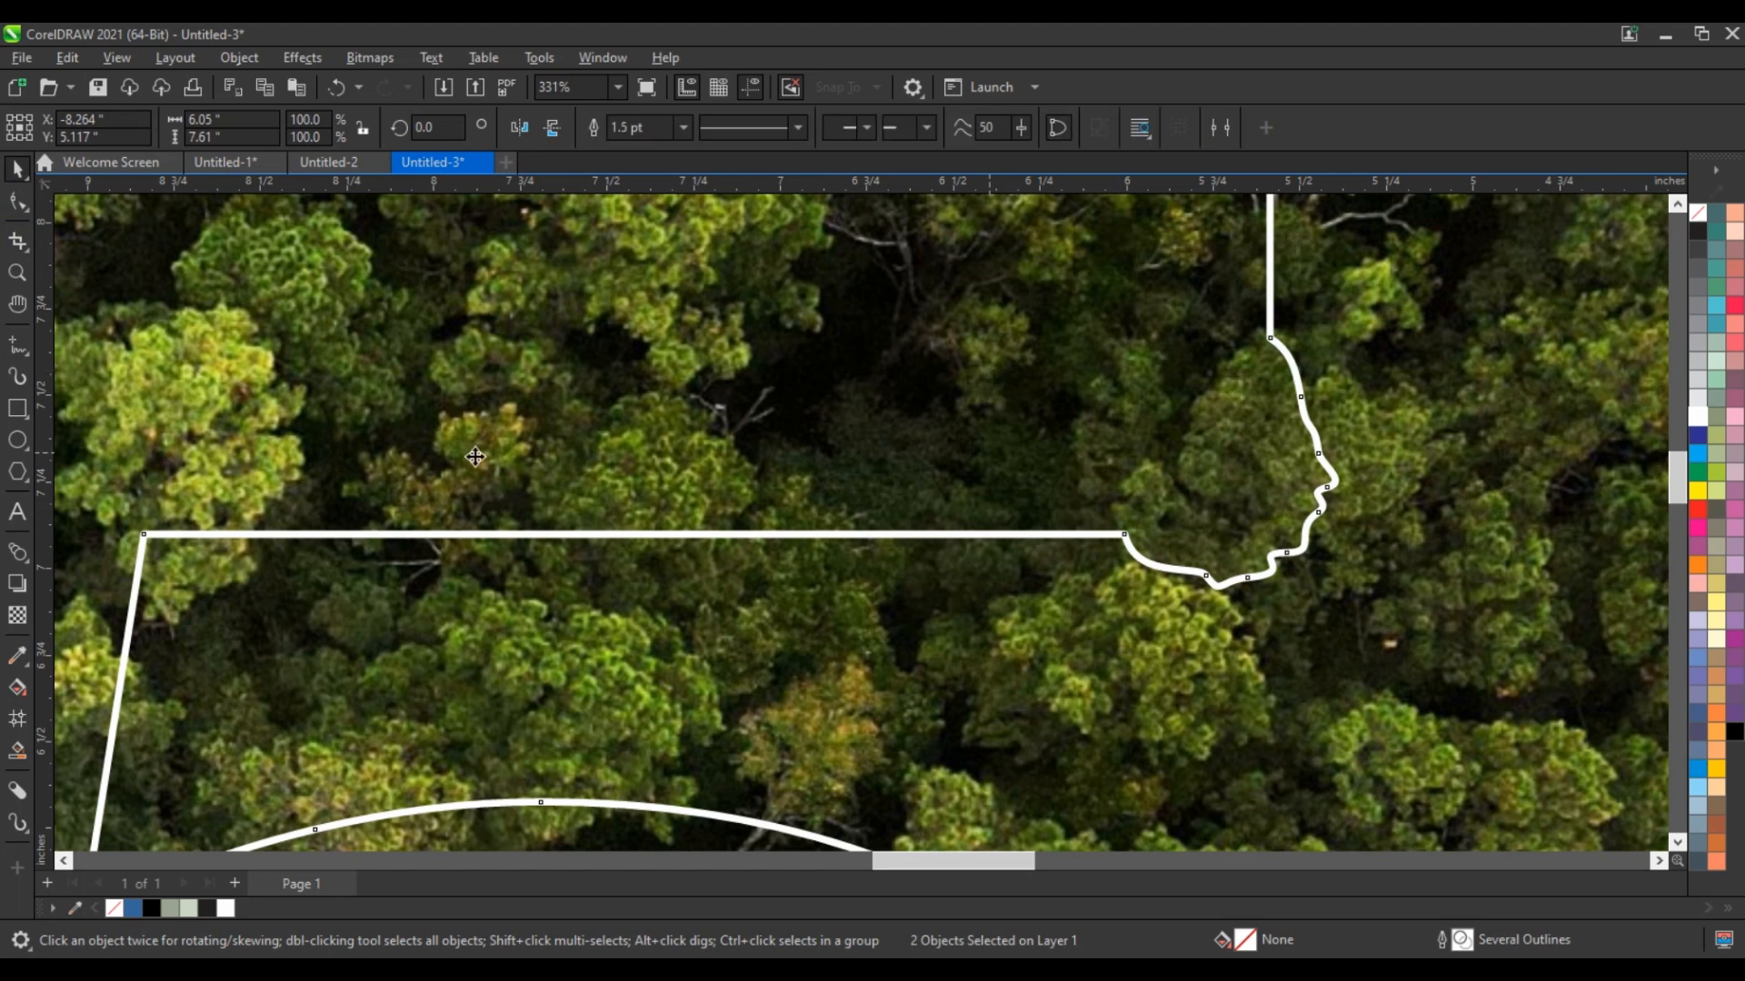
# - Trace a tree curve about 0.41 by 0.33 inches at the inner corner below the top bar and weld it to the 5
pyautogui.click(120, 574)
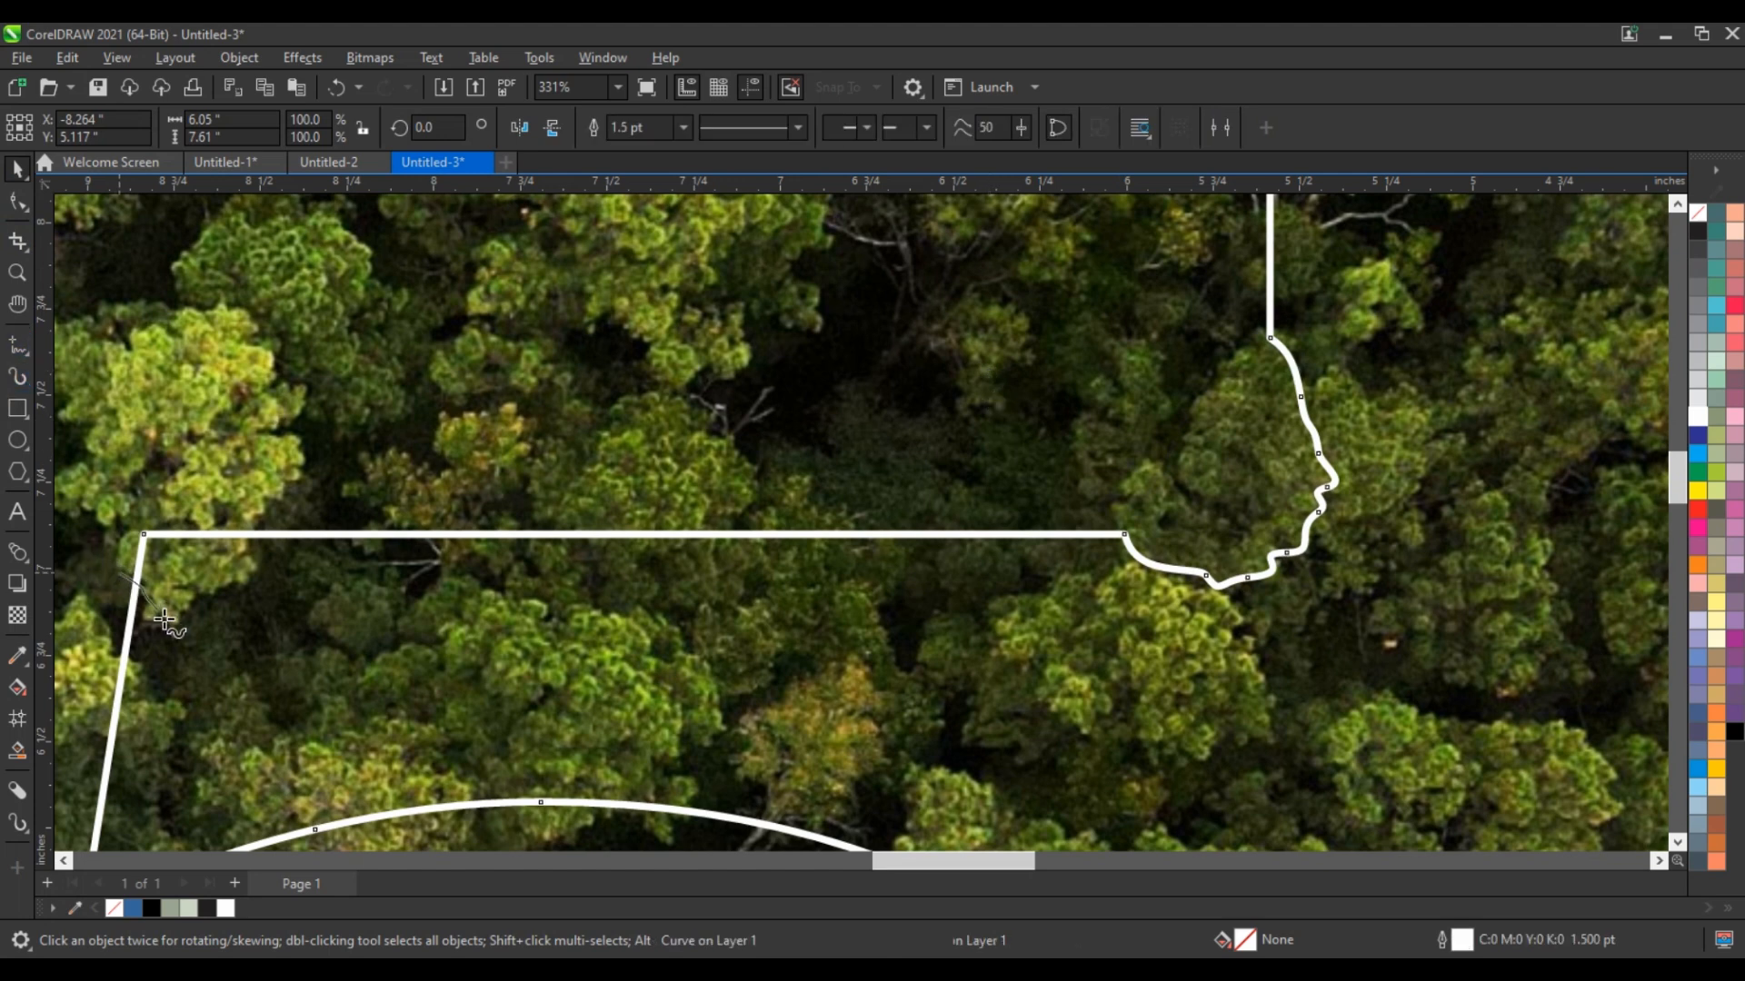
pyautogui.moveTo(184, 591); pyautogui.dragTo(247, 578)
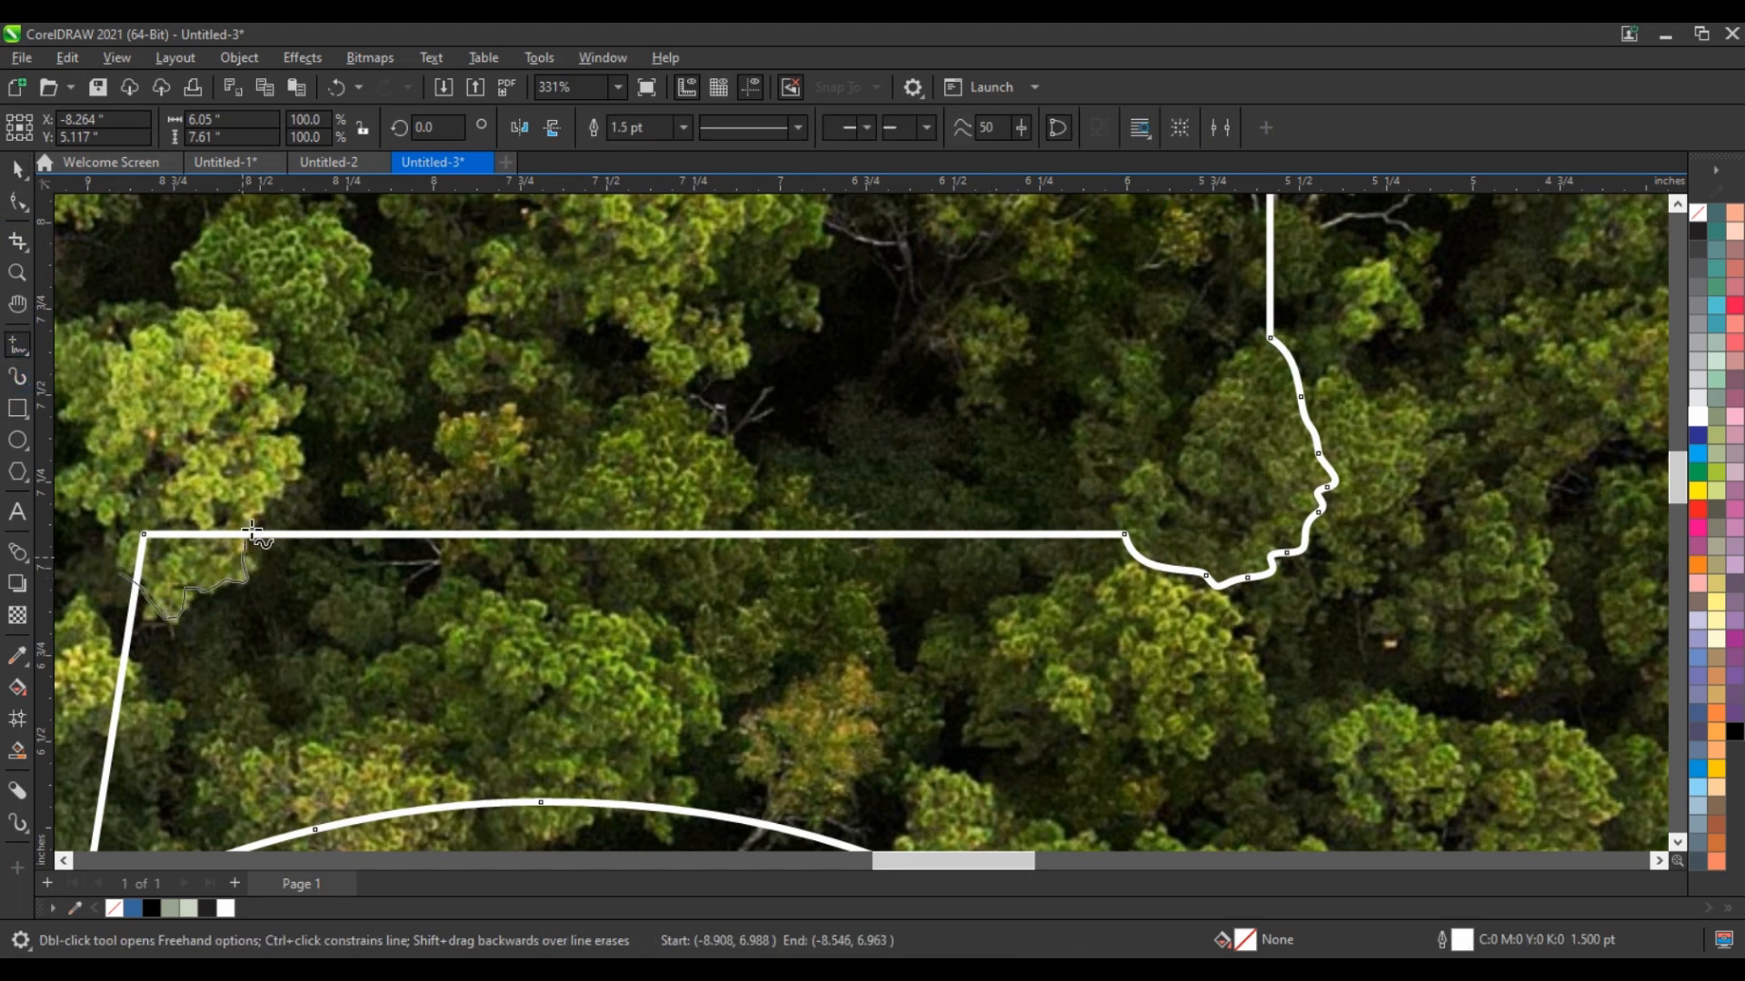
pyautogui.moveTo(121, 550); pyautogui.dragTo(119, 570)
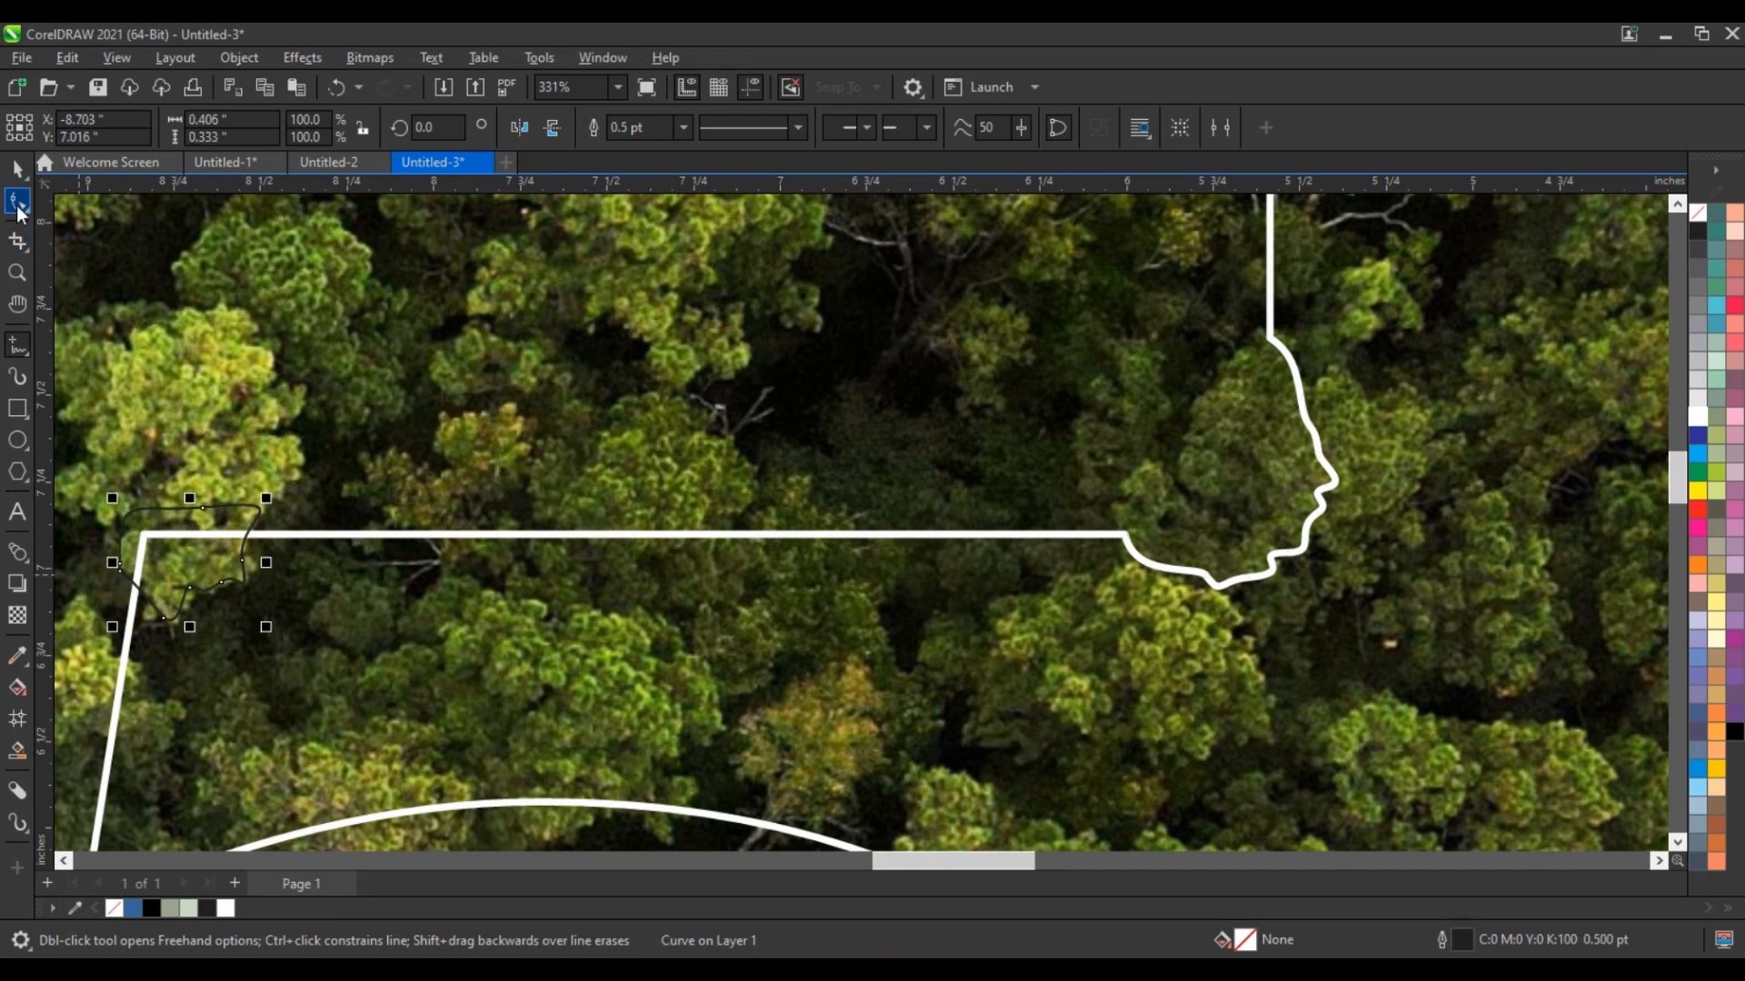
pyautogui.keyDown('shift'); pyautogui.click(630, 462); pyautogui.keyUp('shift')
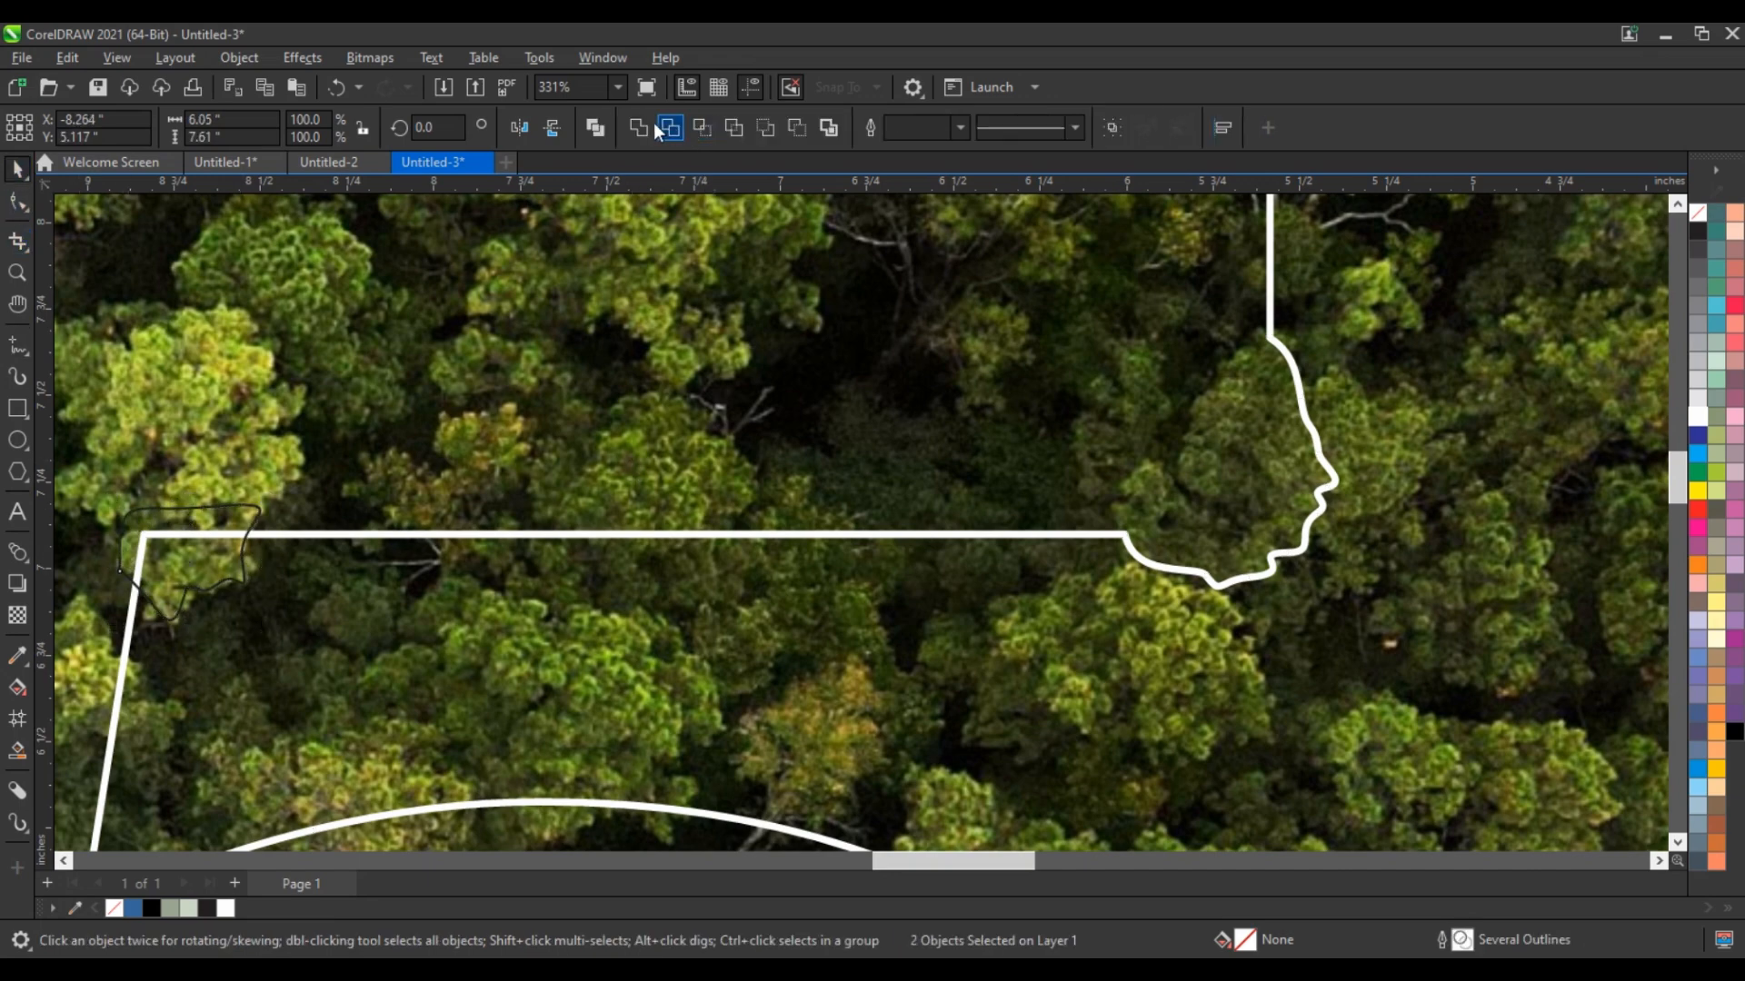
pyautogui.scroll(-3, 1186, 552)
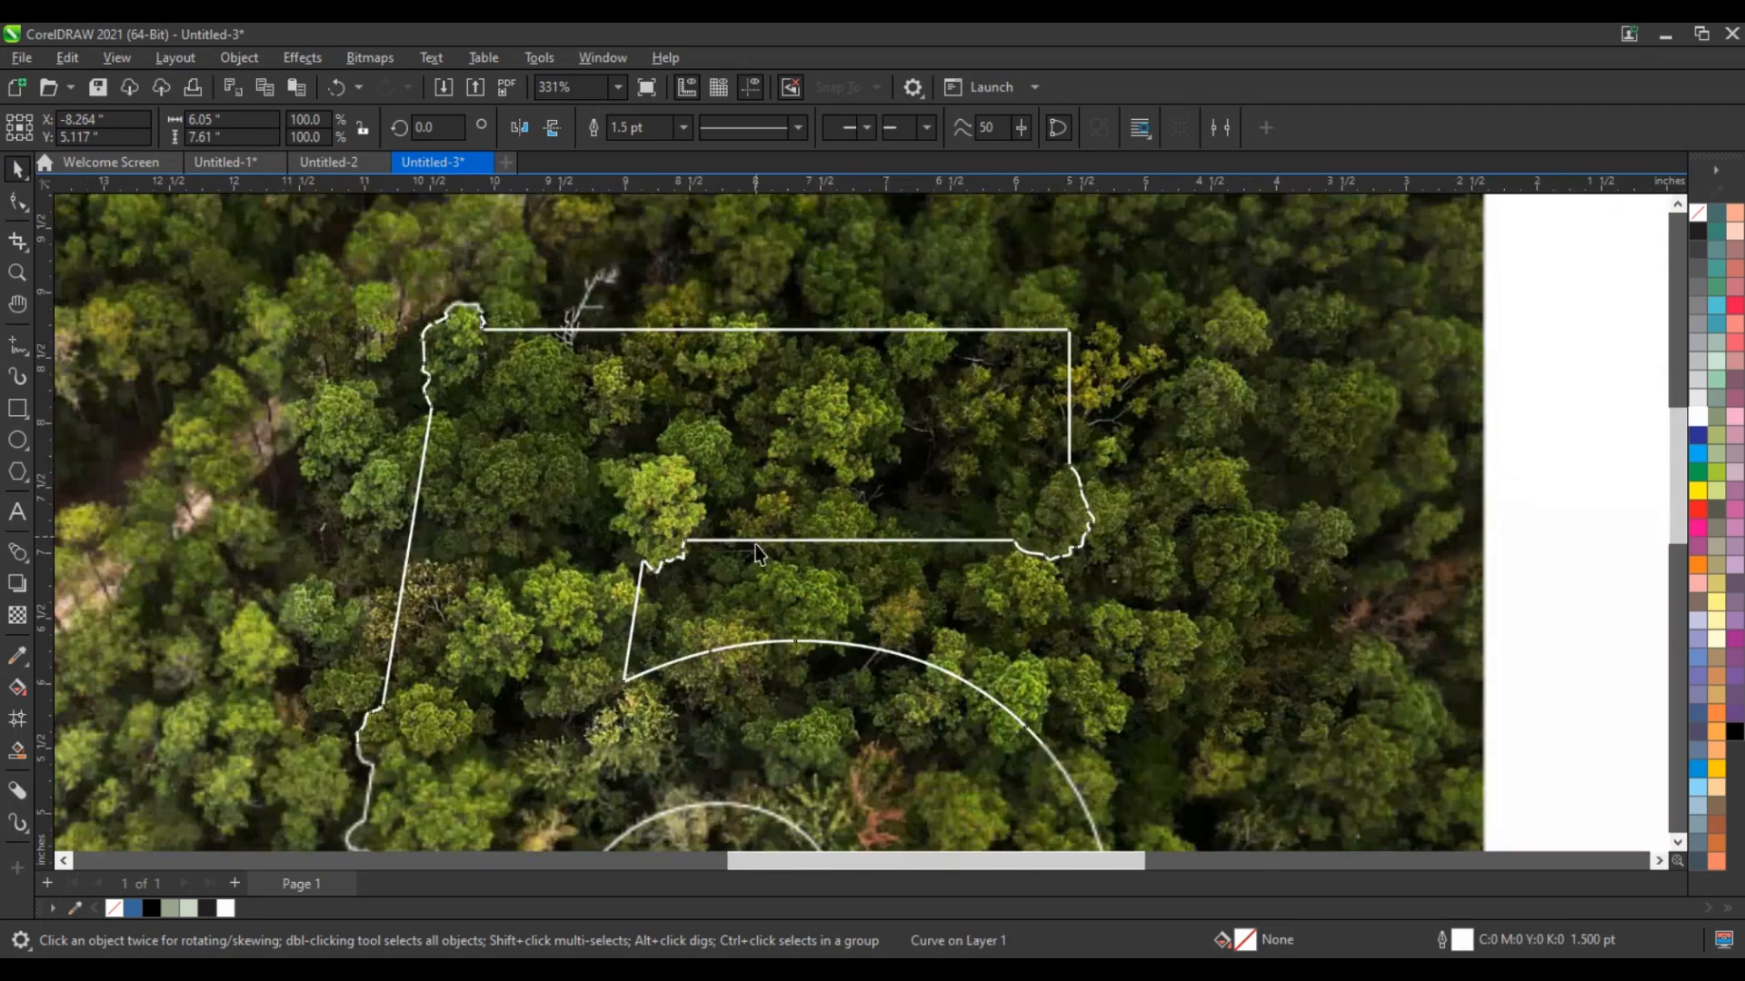
# - Trace a closed freehand curve about 2.83 by 0.27 inches around the treetops along the top bar's upper edge
pyautogui.scroll(-2, 795, 536)
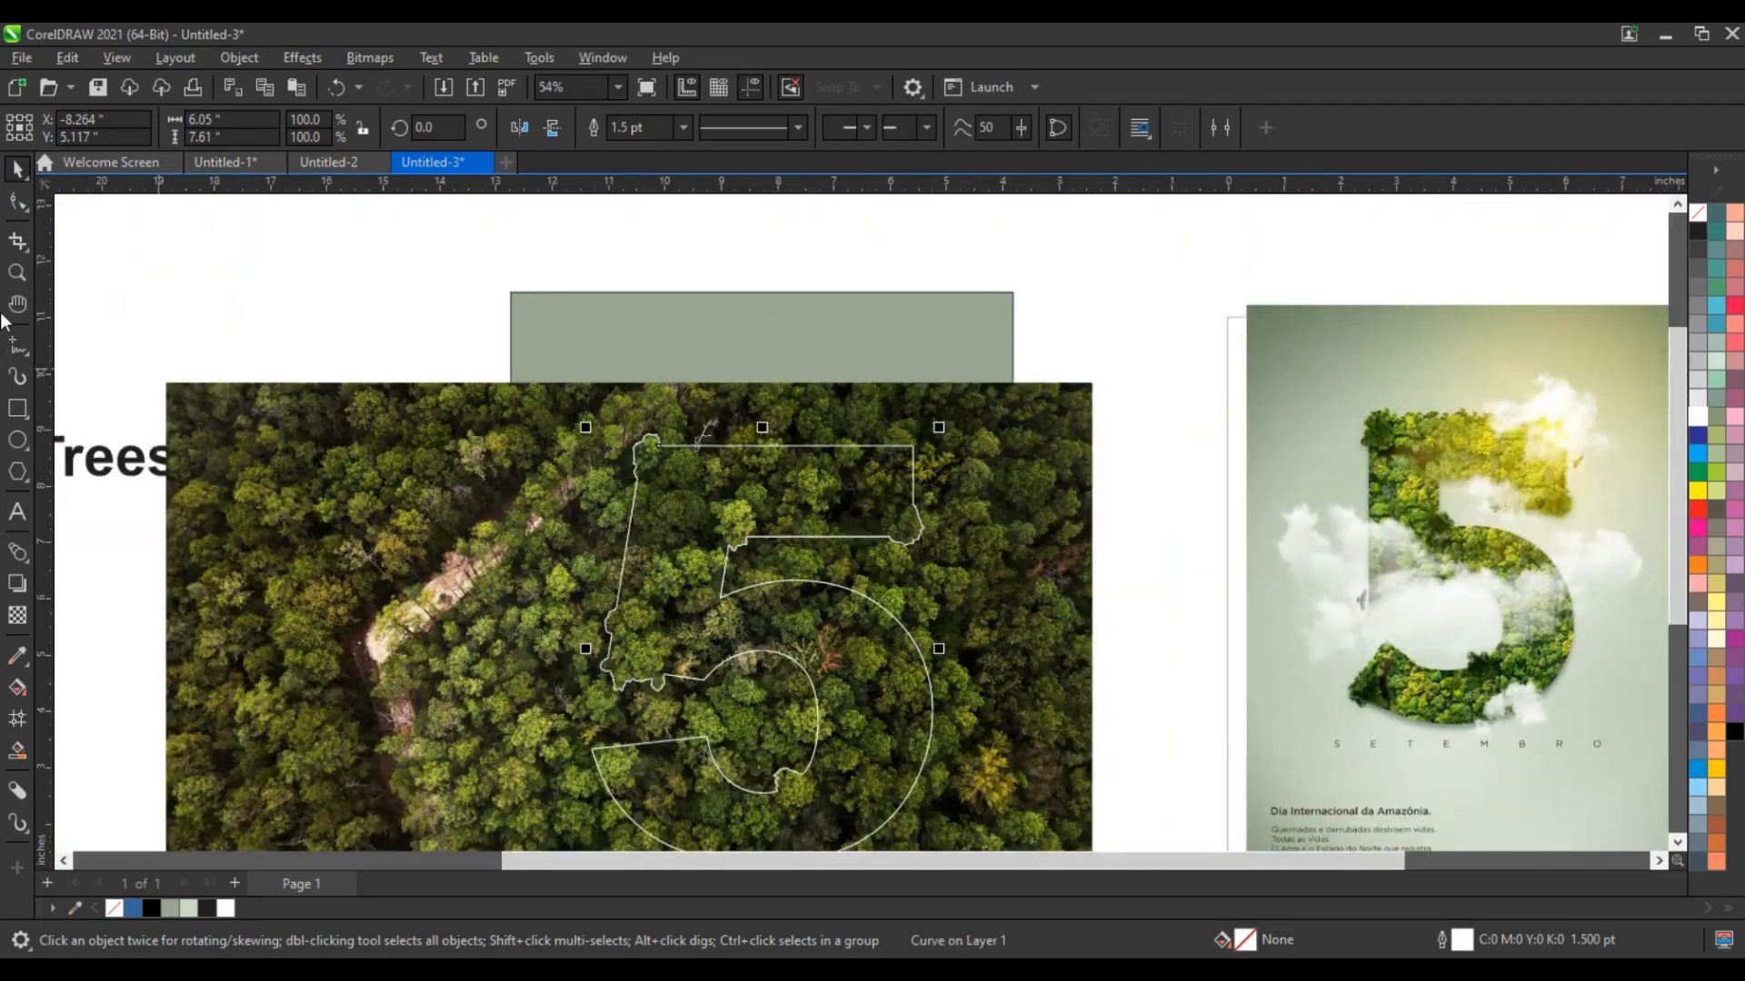
pyautogui.click(15, 273)
pyautogui.moveTo(592, 413); pyautogui.dragTo(1044, 590)
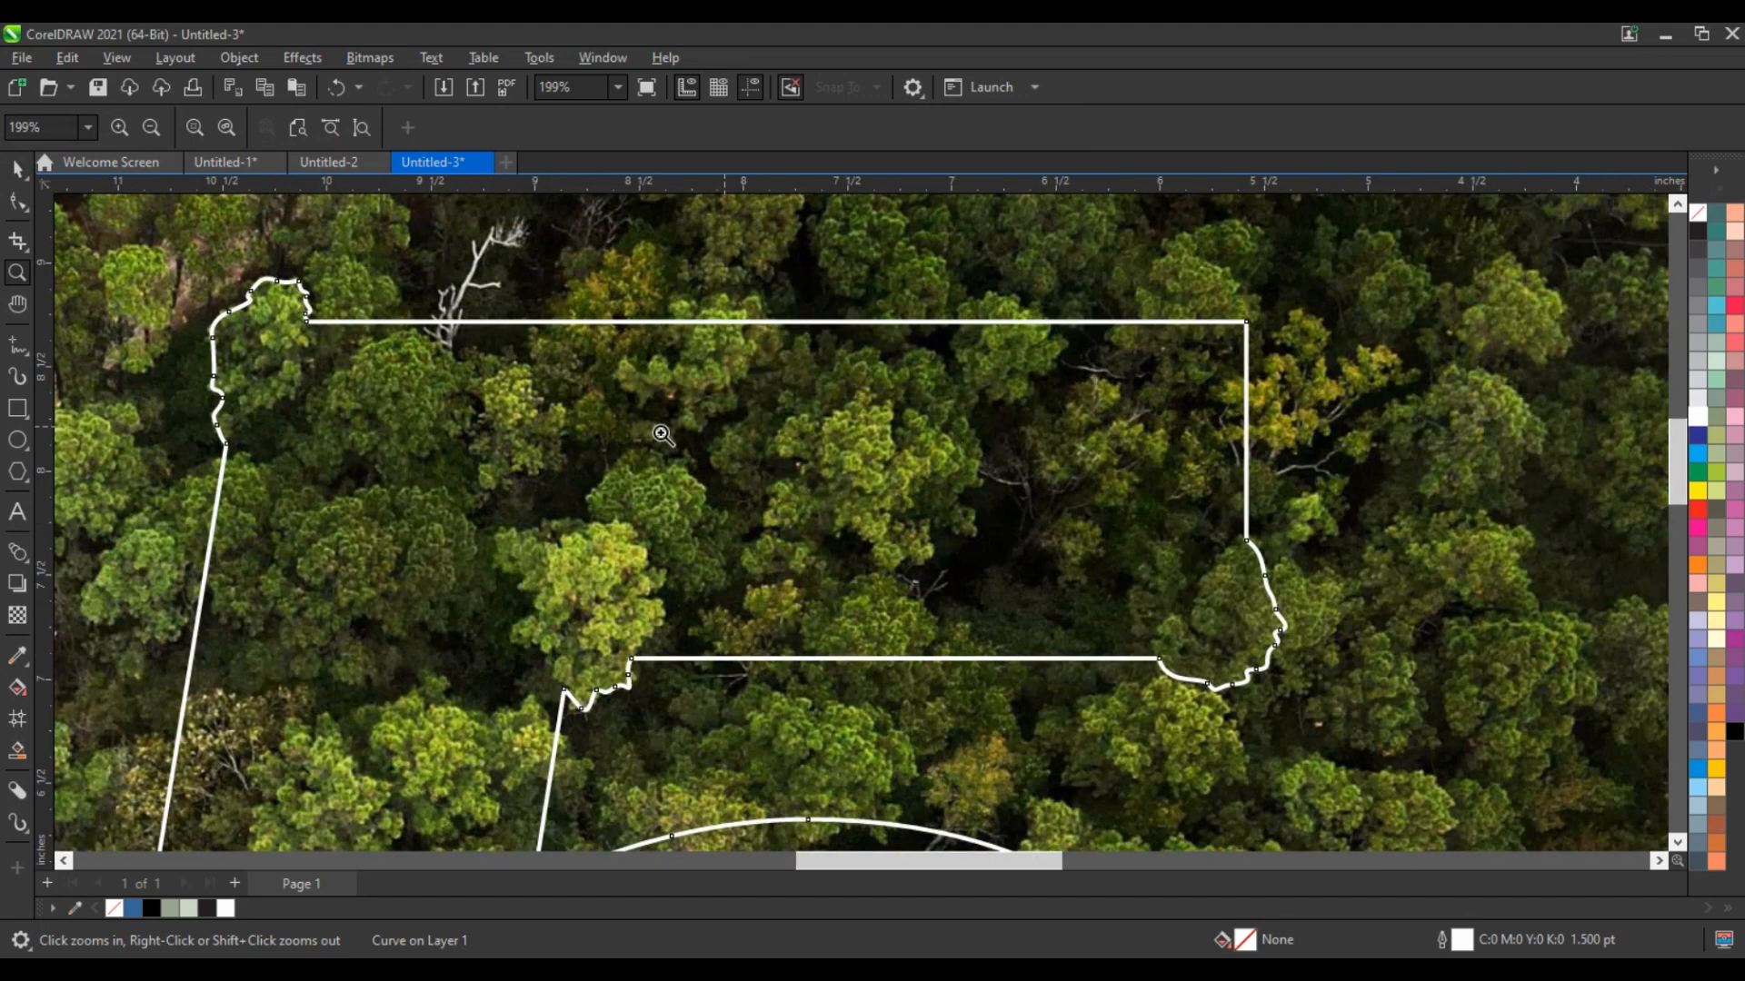
pyautogui.scroll(1, 643, 364)
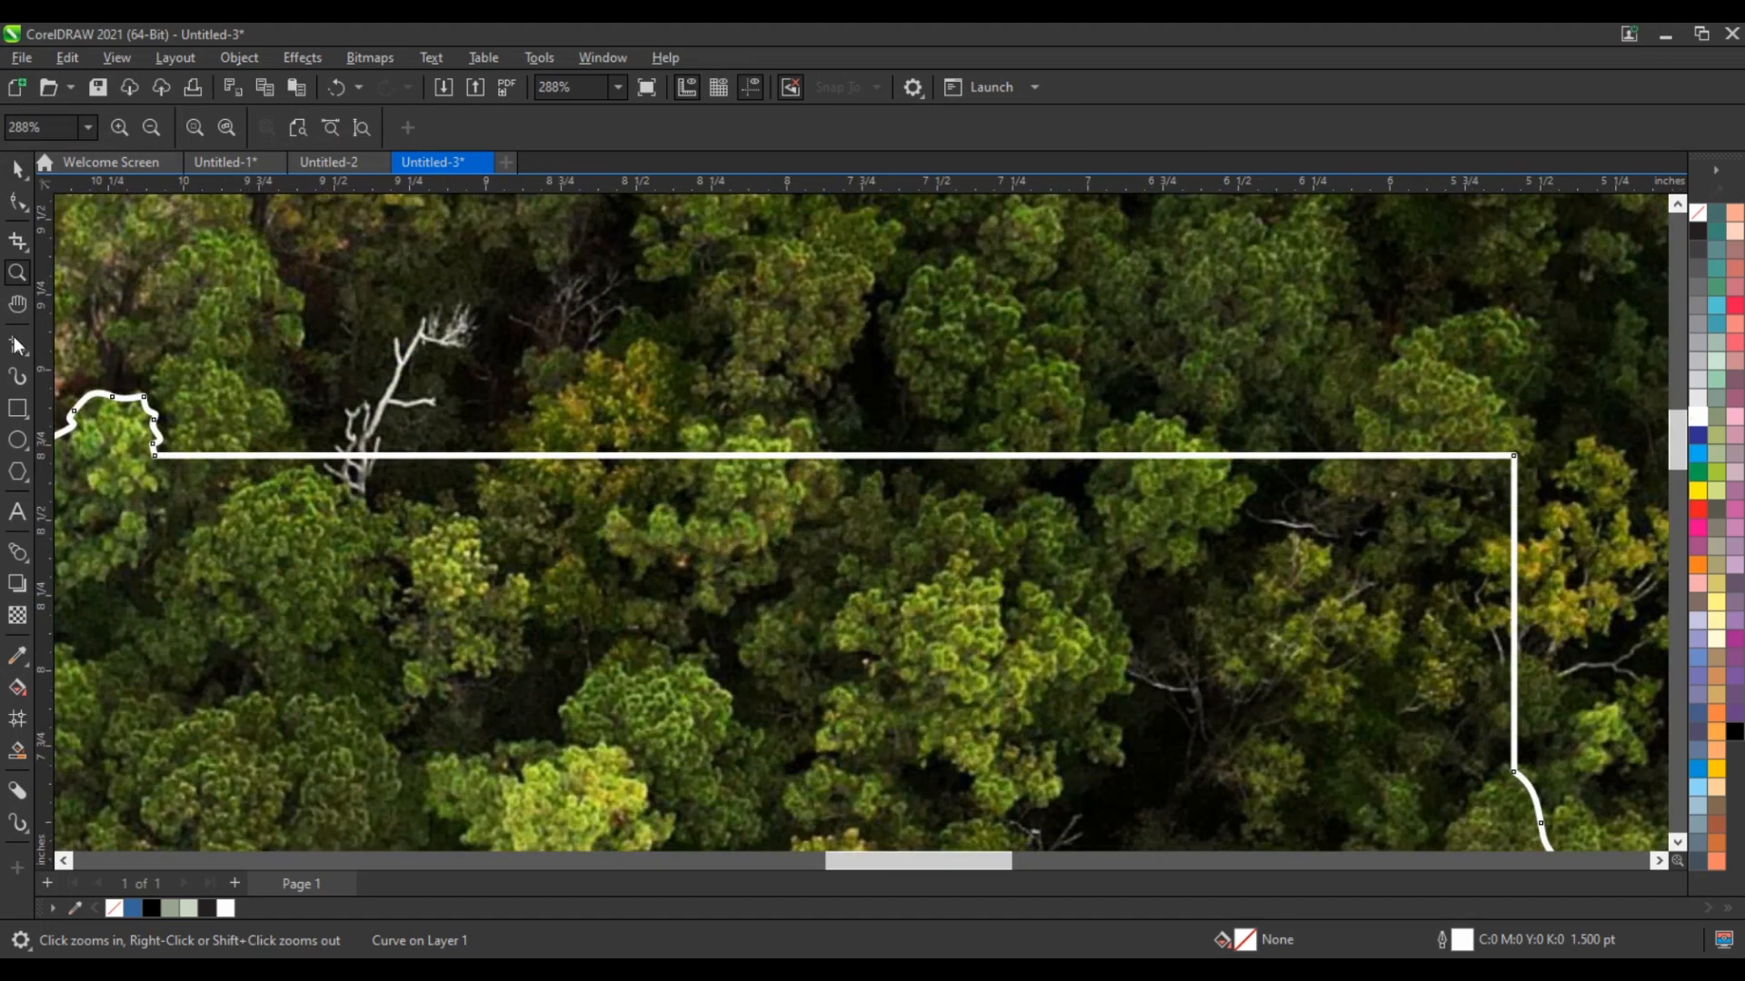
pyautogui.click(17, 345)
pyautogui.moveTo(1231, 471)
pyautogui.mouseDown()
pyautogui.moveTo(1174, 440)
pyautogui.moveTo(1037, 464)
pyautogui.moveTo(831, 465)
pyautogui.moveTo(717, 441)
pyautogui.moveTo(408, 475)
pyautogui.moveTo(415, 514)
pyautogui.moveTo(1061, 515)
pyautogui.moveTo(1231, 470)
pyautogui.mouseUp()
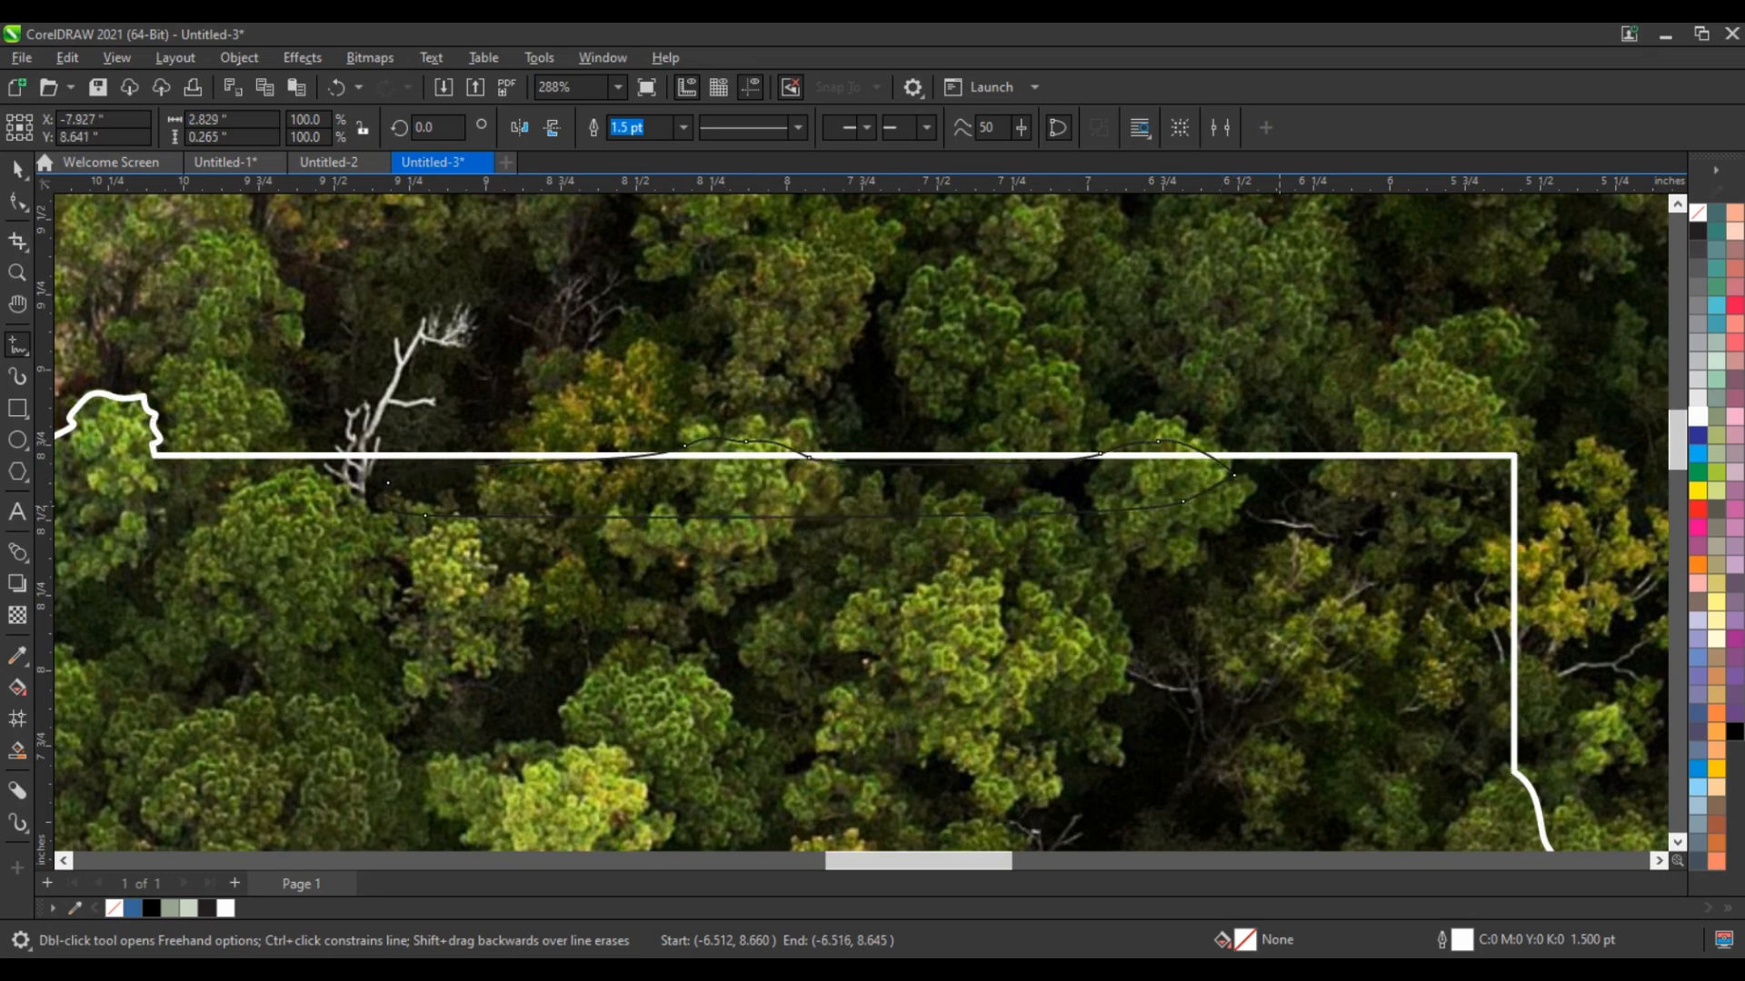
# - Weld the treetop curve on the top bar's upper edge to the 5 outline
pyautogui.press('space')
pyautogui.keyDown('shift'); pyautogui.click(692, 455); pyautogui.keyUp('shift')
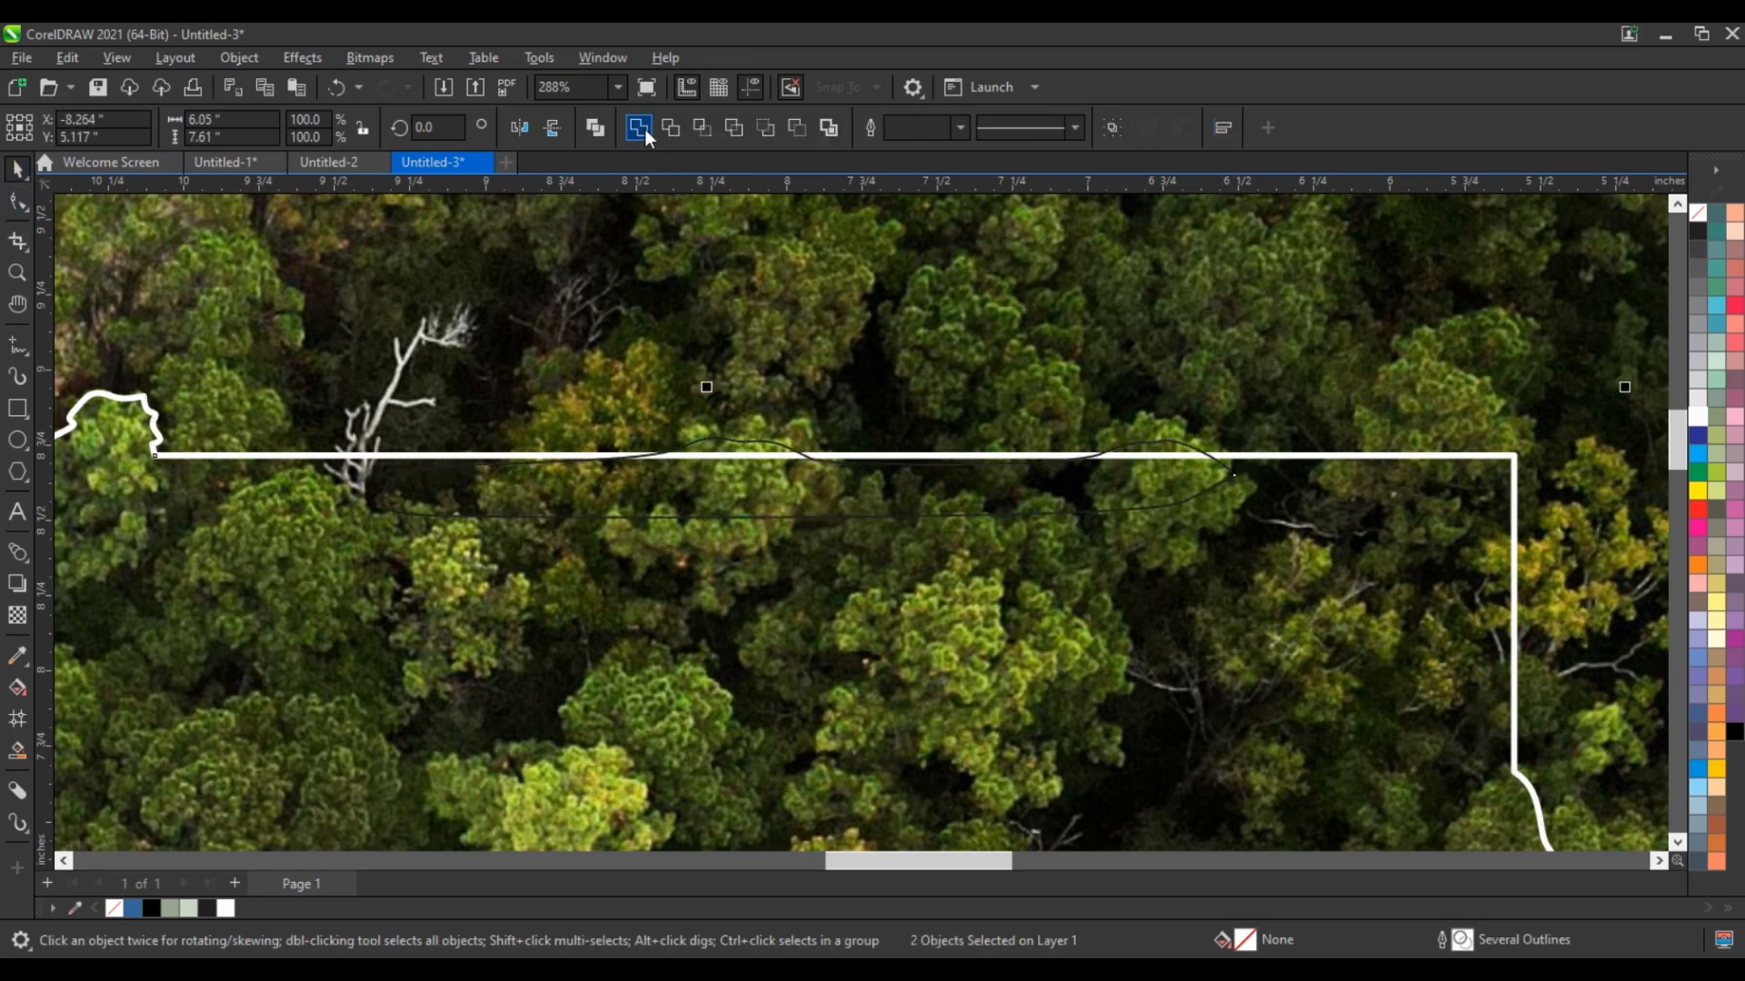
pyautogui.click(644, 128)
# - Trace a closed freehand curve around the tree at the left tip of the 5's lower bowl
pyautogui.scroll(-8, 913, 427)
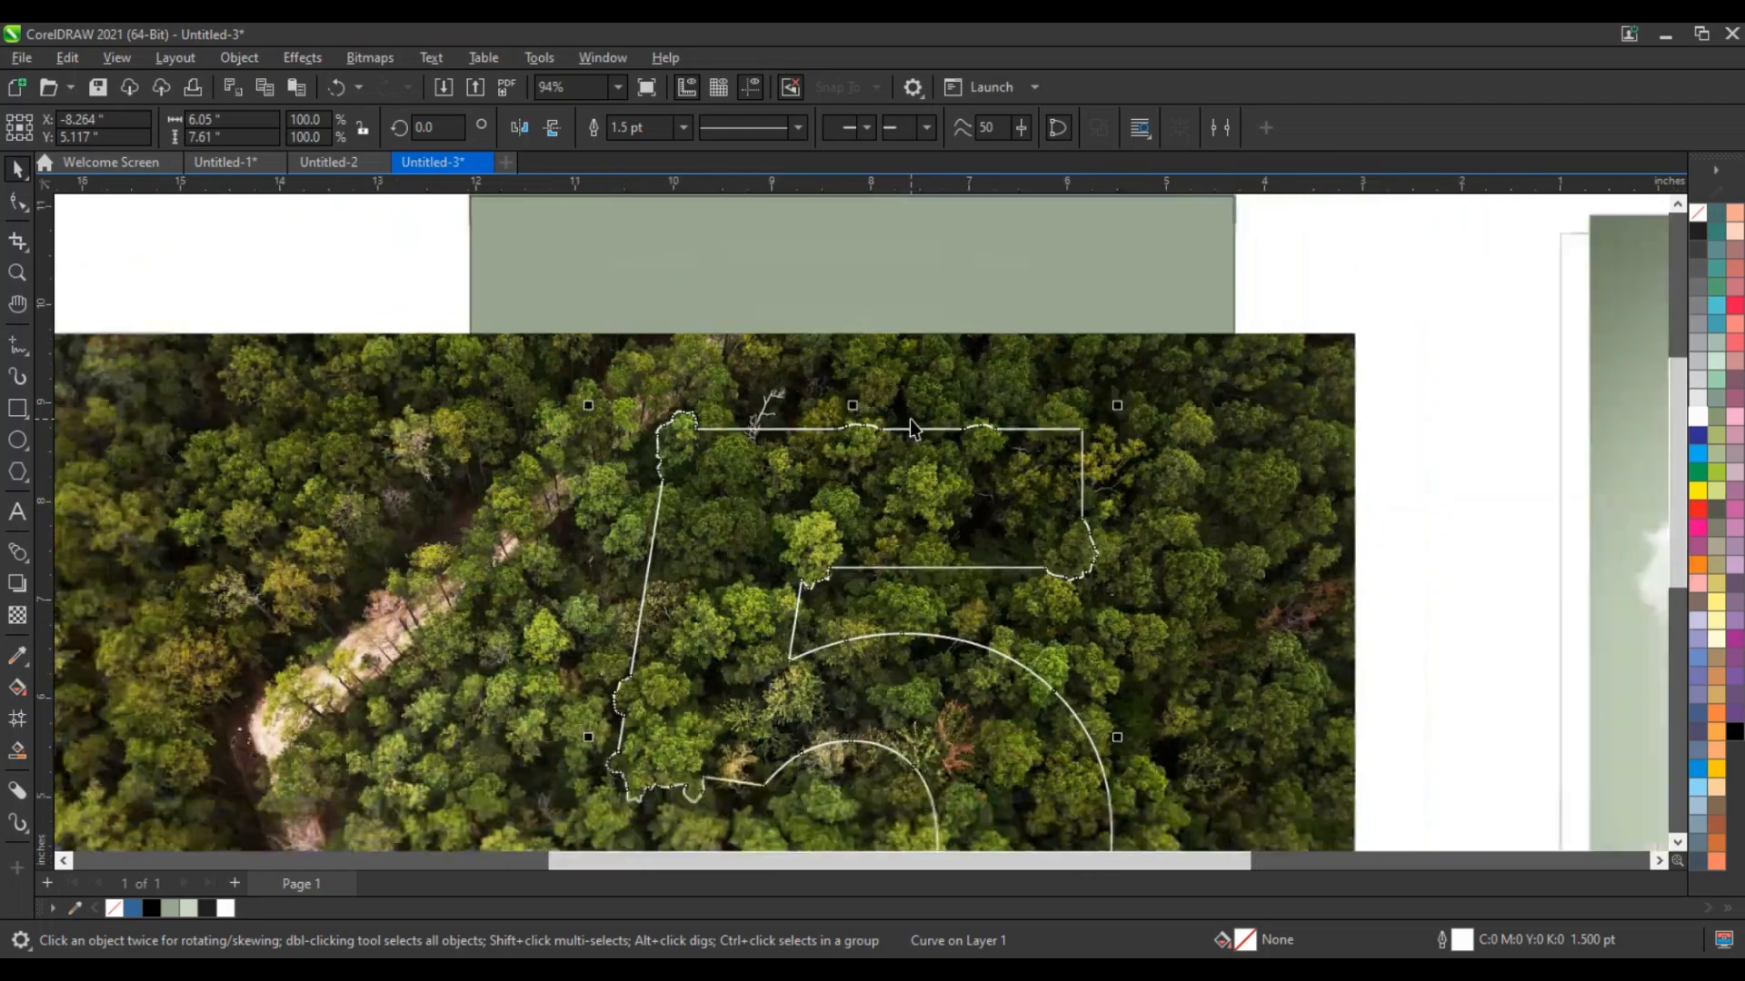
pyautogui.scroll(-2, 912, 427)
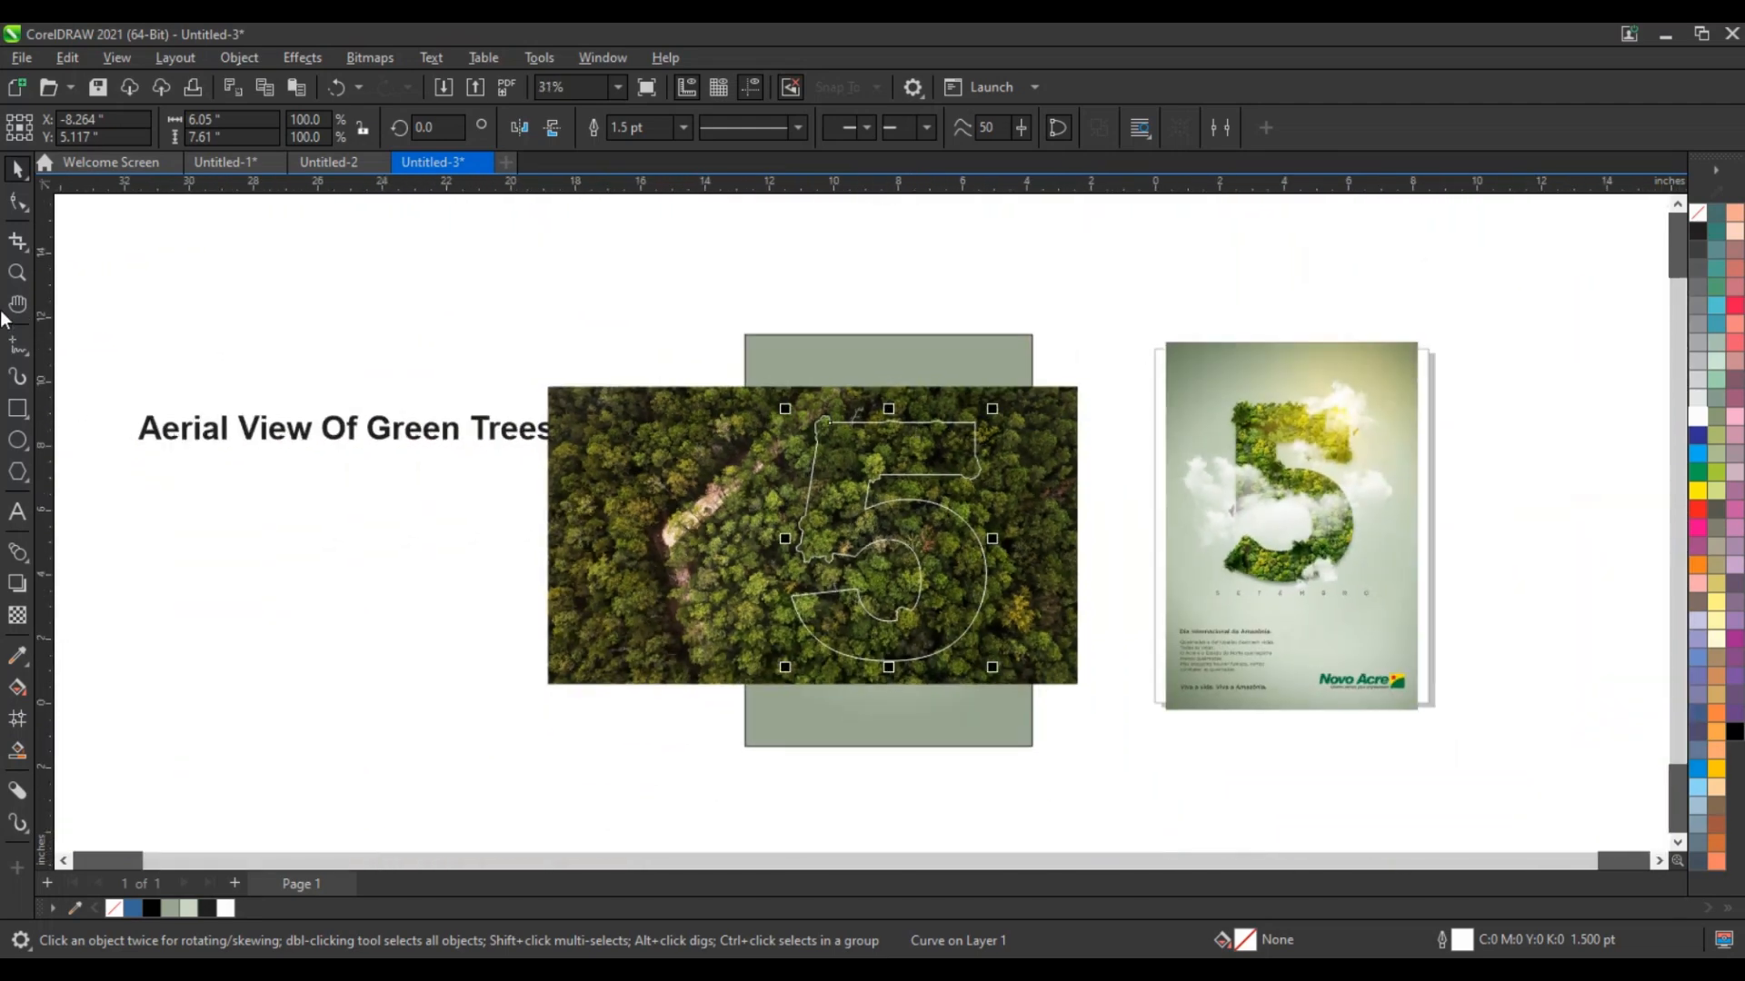
pyautogui.press('z')
pyautogui.moveTo(688, 535); pyautogui.dragTo(1152, 716)
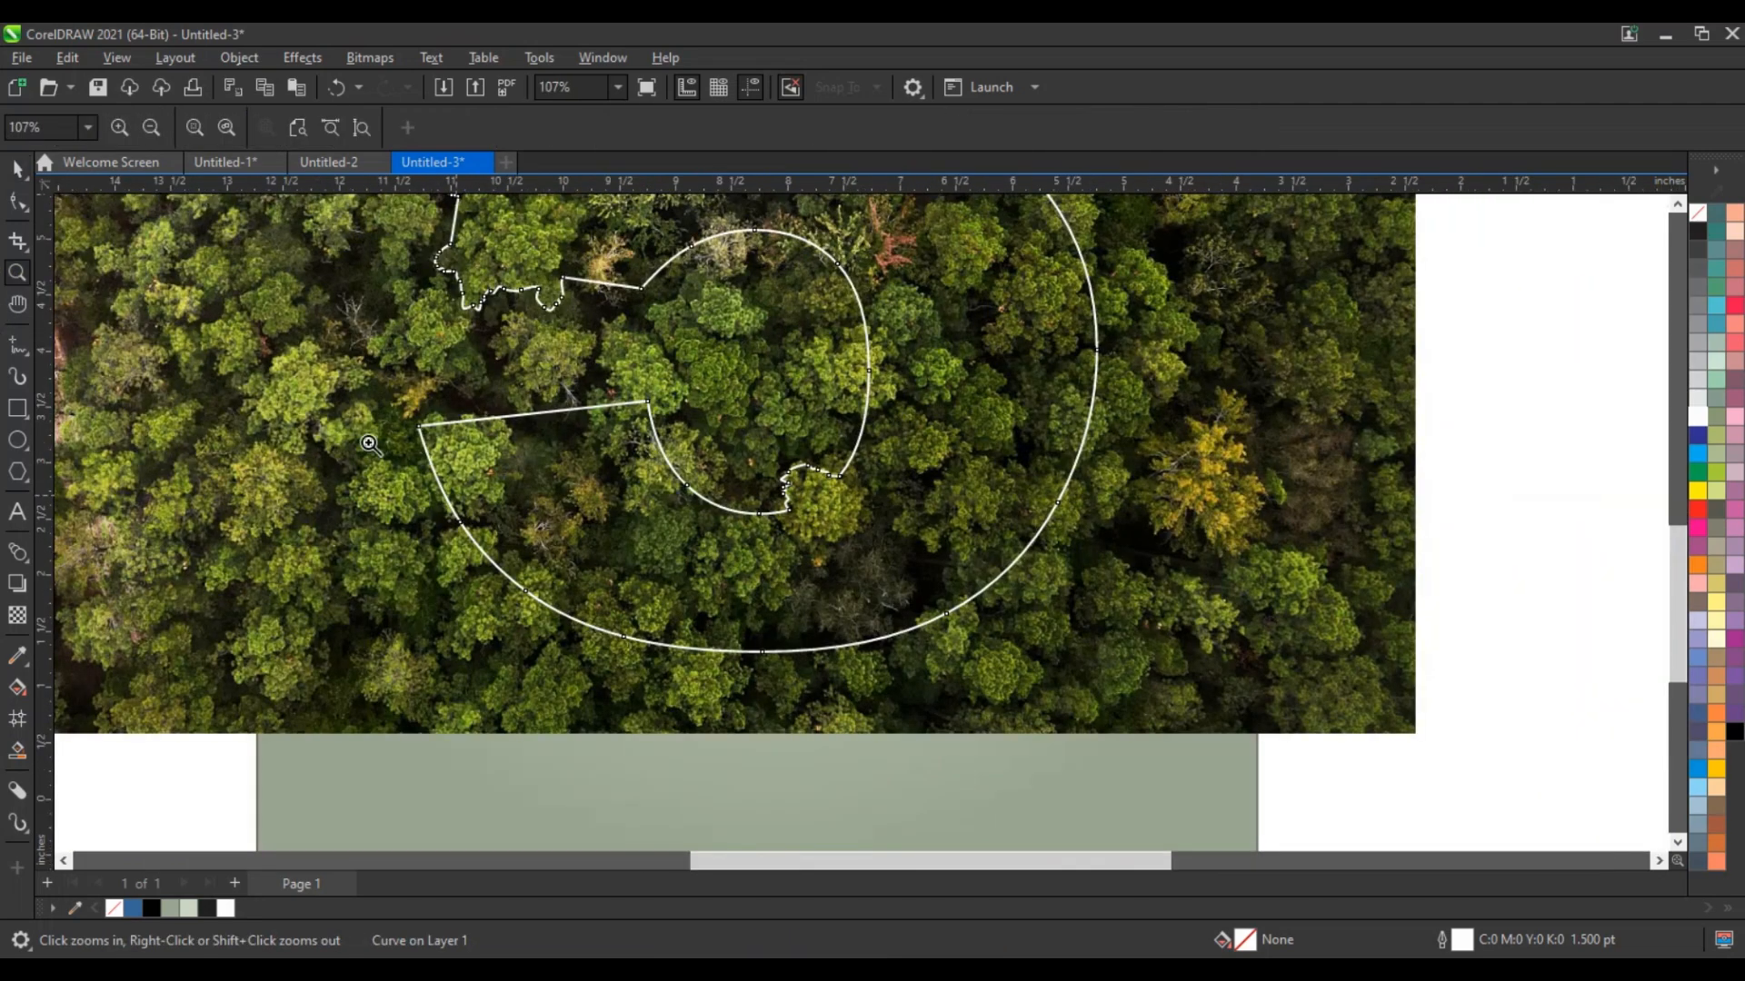
pyautogui.moveTo(314, 353); pyautogui.dragTo(1119, 724)
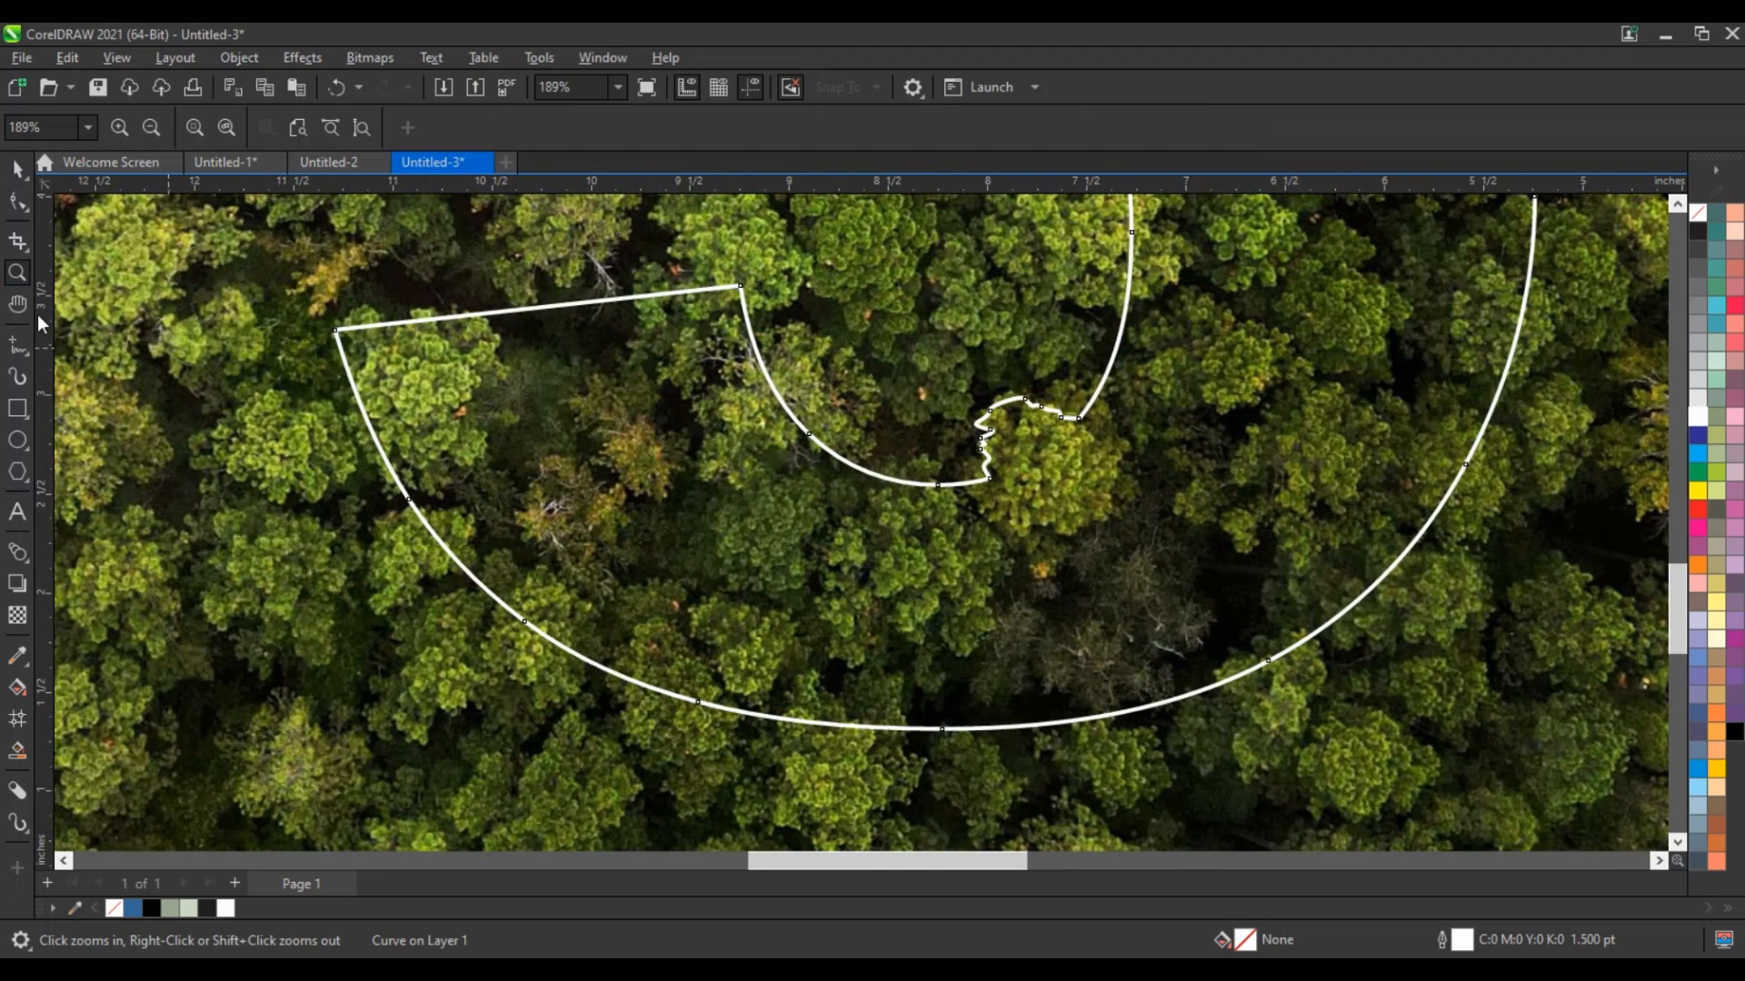
pyautogui.click(17, 346)
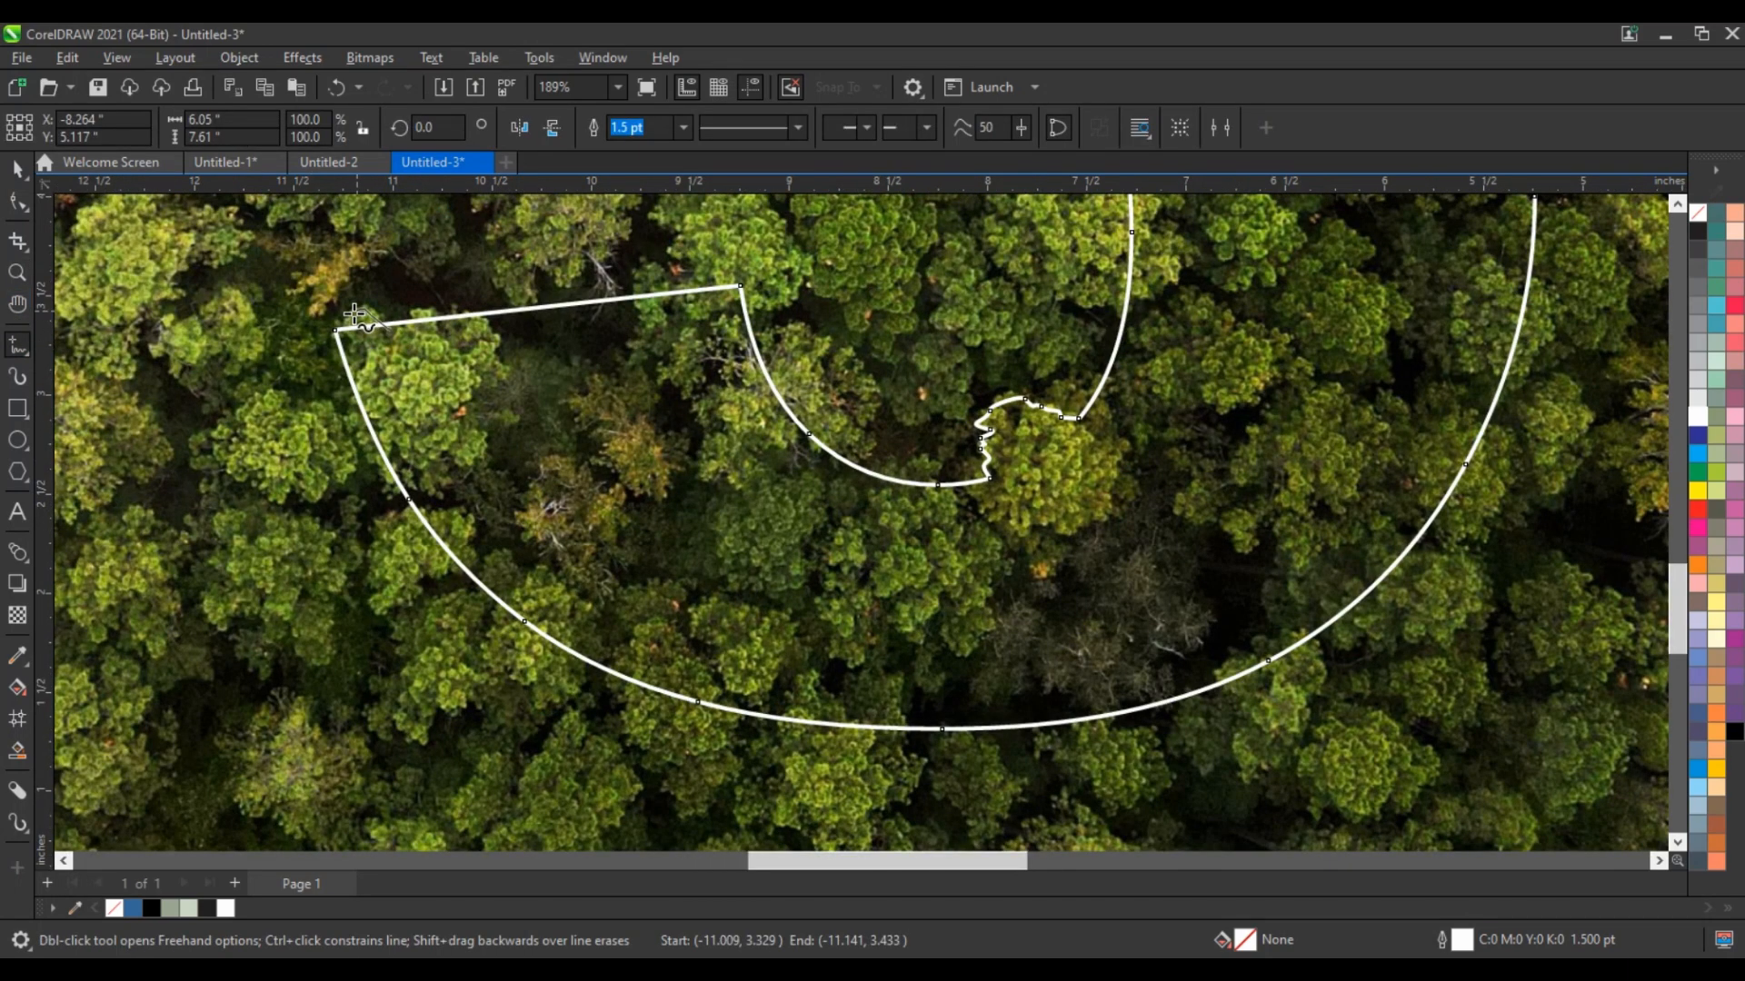
pyautogui.moveTo(338, 366)
pyautogui.mouseDown()
pyautogui.moveTo(345, 408)
pyautogui.moveTo(414, 495)
pyautogui.moveTo(441, 415)
pyautogui.mouseUp()
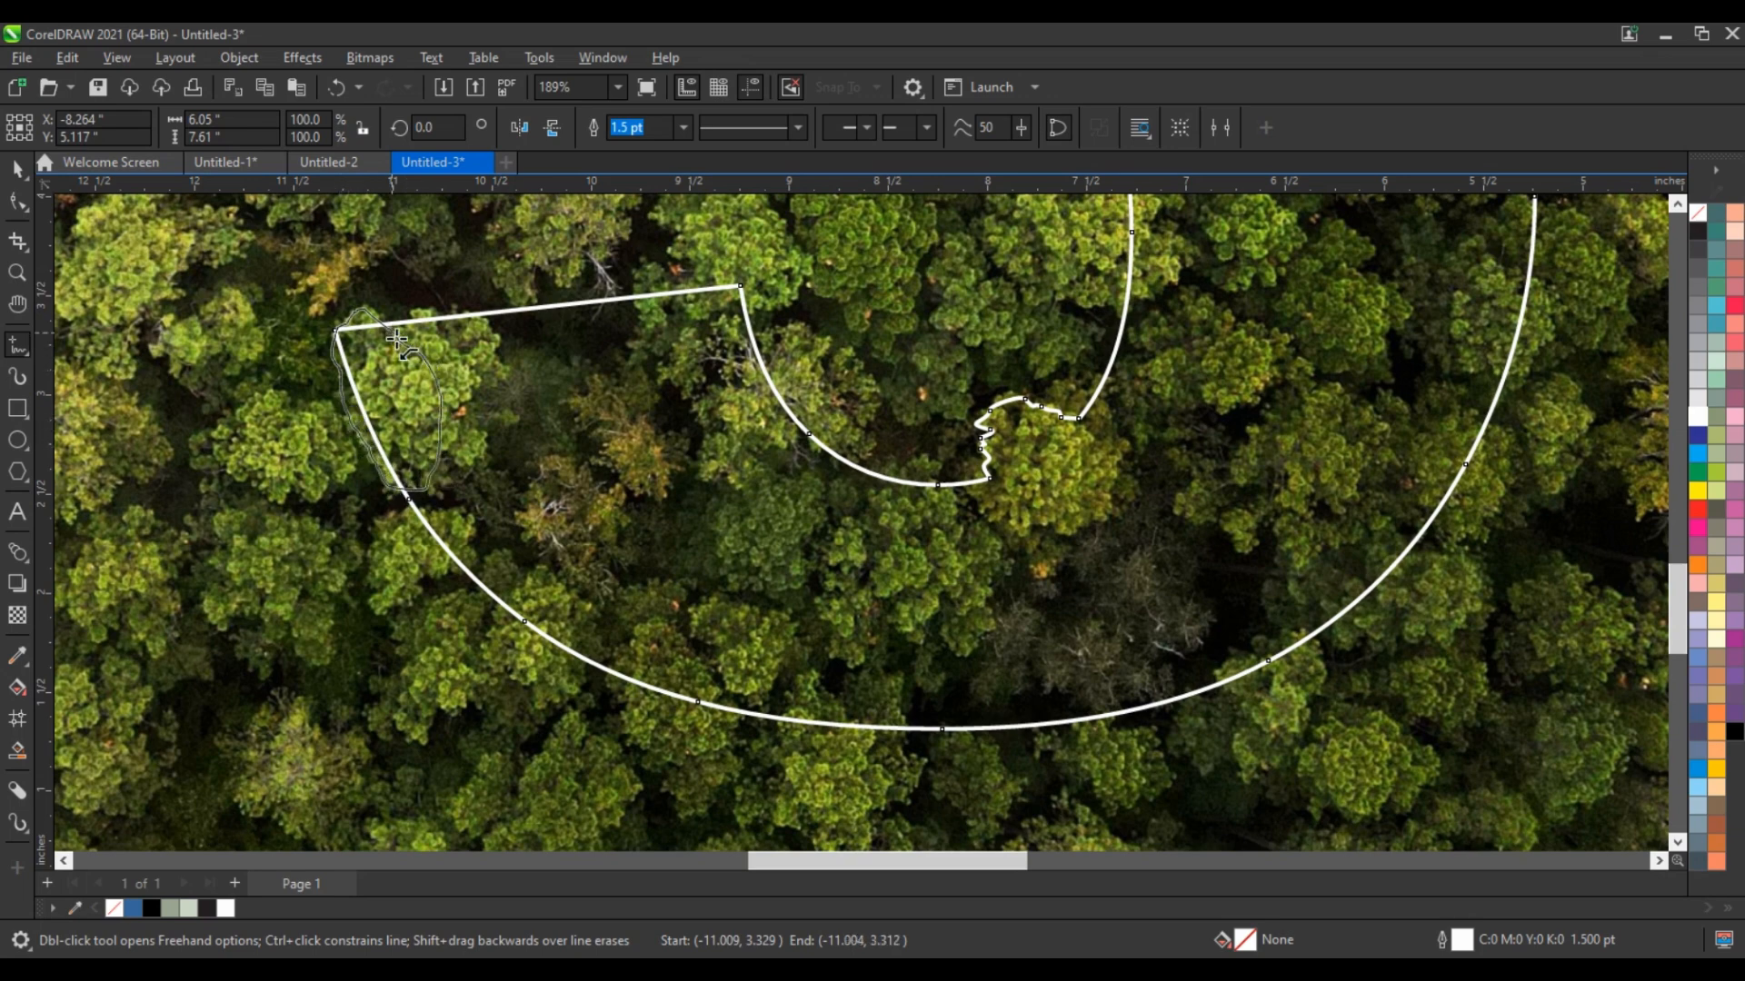
pyautogui.moveTo(397, 338); pyautogui.dragTo(392, 331)
# - Weld the tree curve at the lower bowl's left tip to the 5 outline
pyautogui.click(17, 169)
pyautogui.keyDown('shift'); pyautogui.click(662, 421); pyautogui.keyUp('shift')
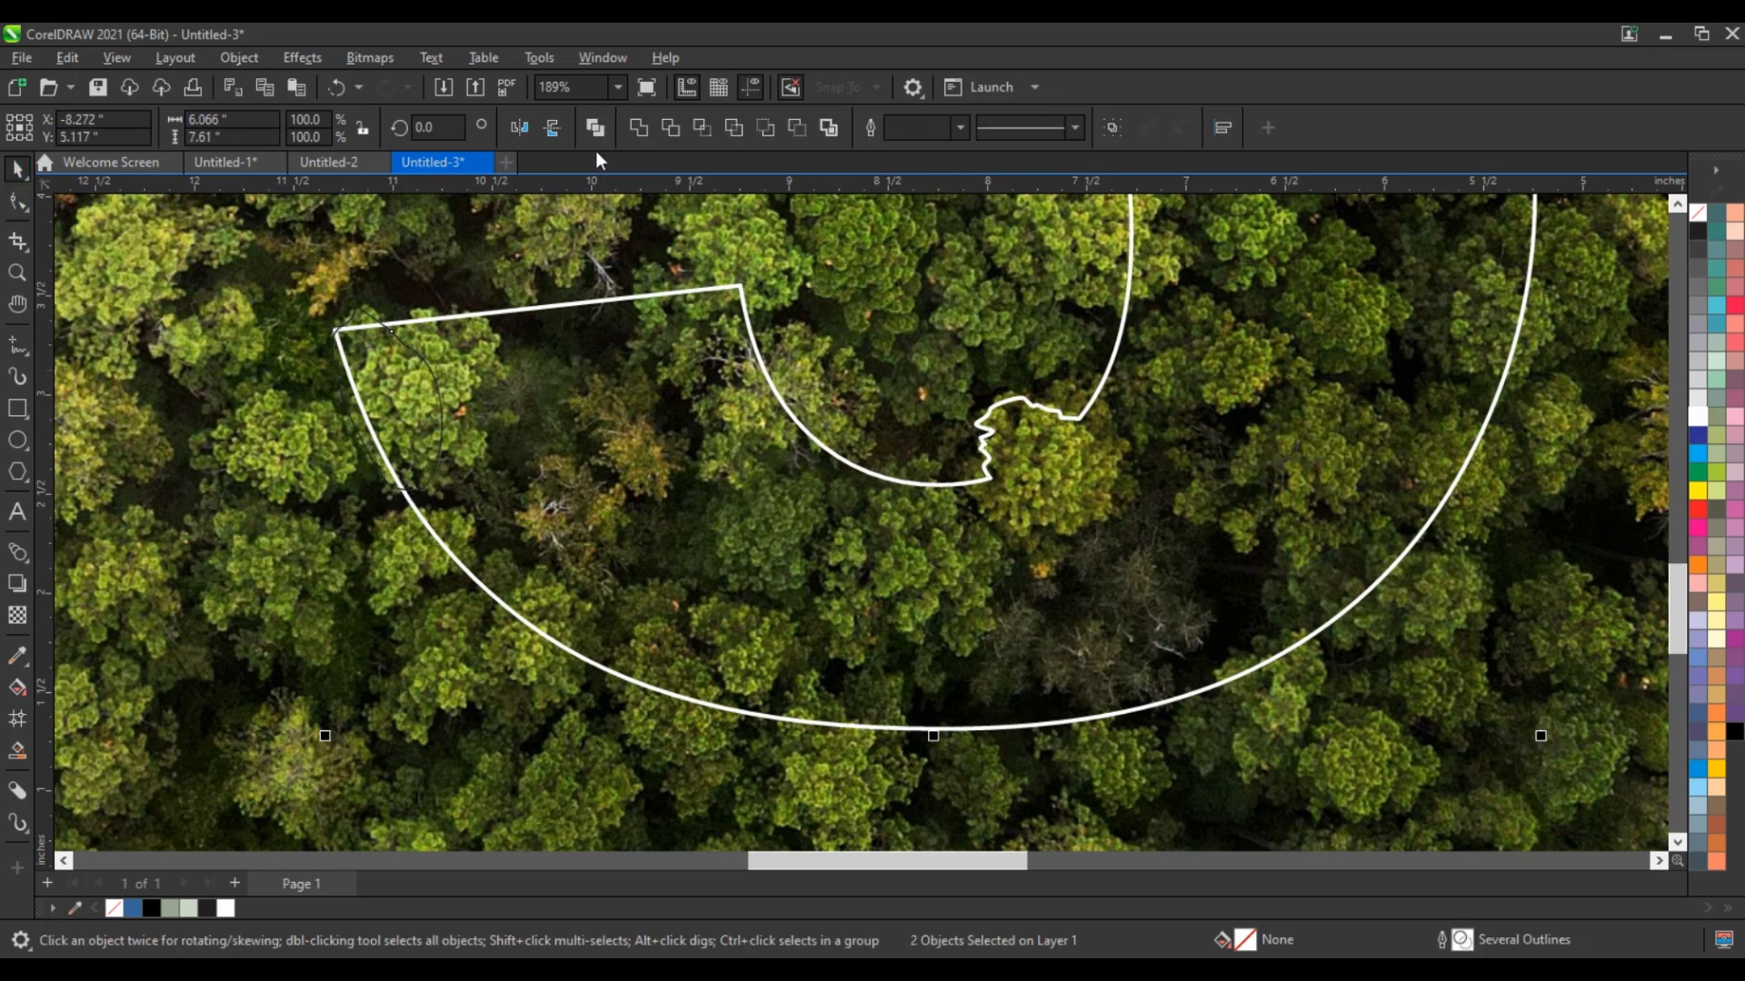
pyautogui.click(639, 129)
# - PowerClip the aerial forest photo inside the 5 outline
pyautogui.scroll(-5, 749, 498)
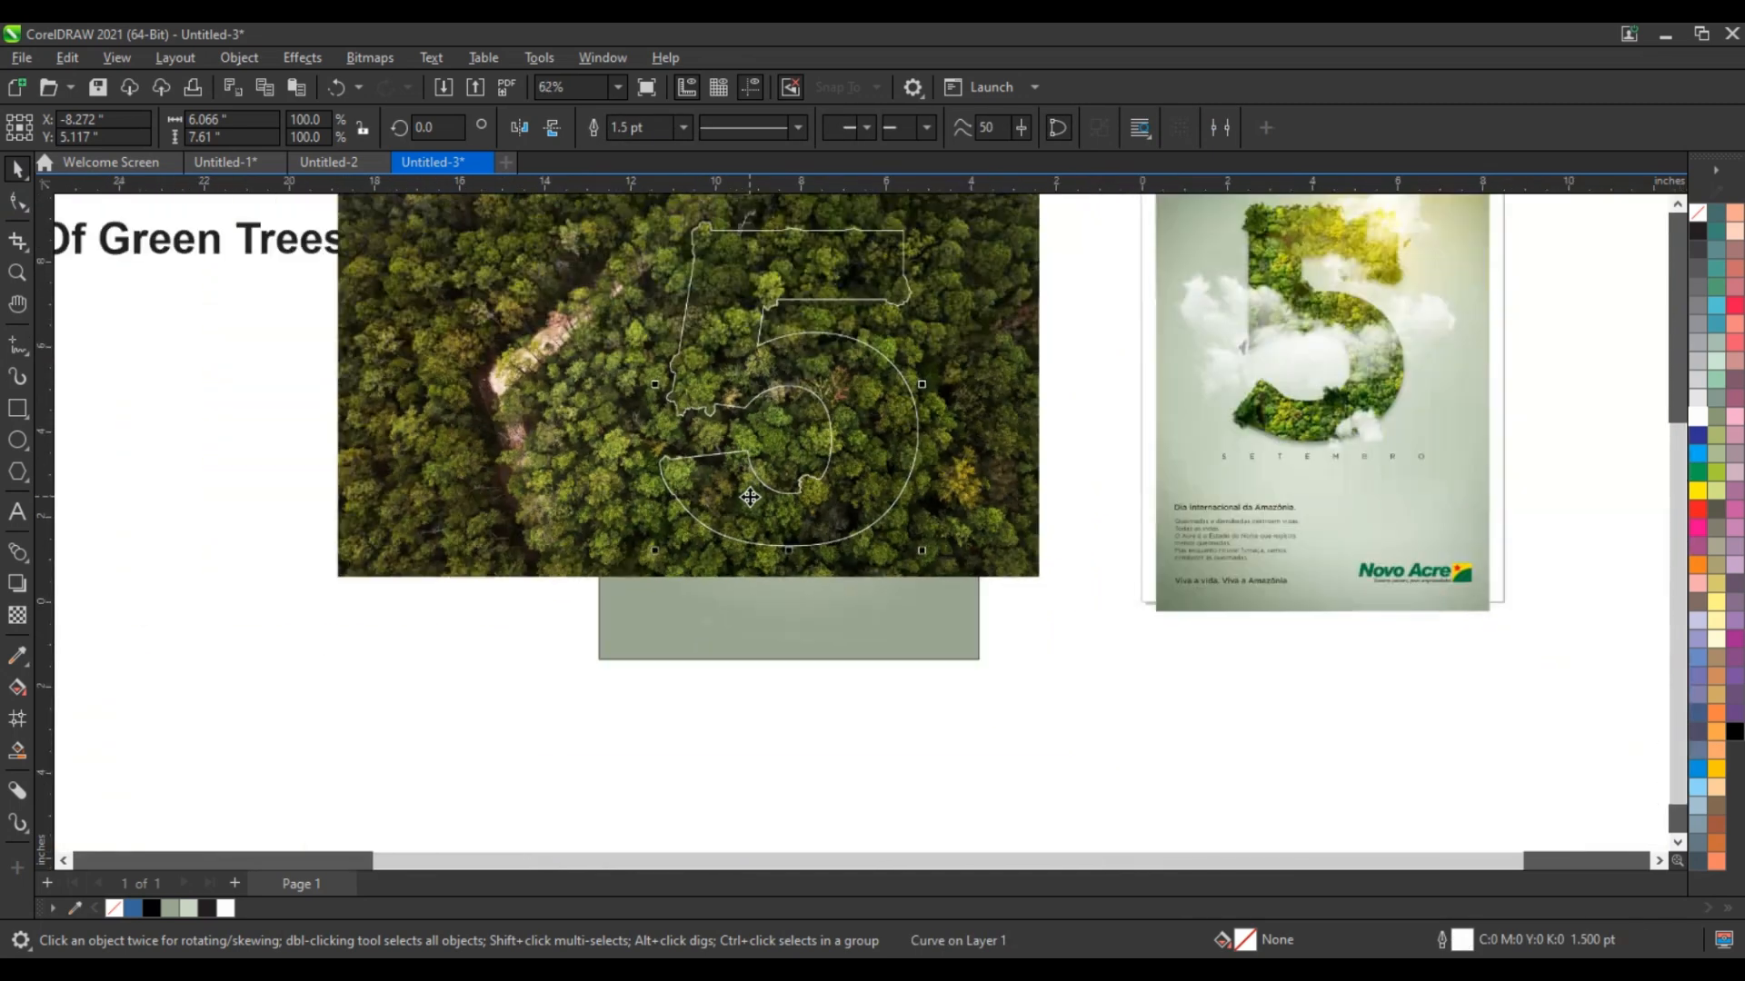
pyautogui.scroll(-3, 750, 497)
pyautogui.click(810, 634)
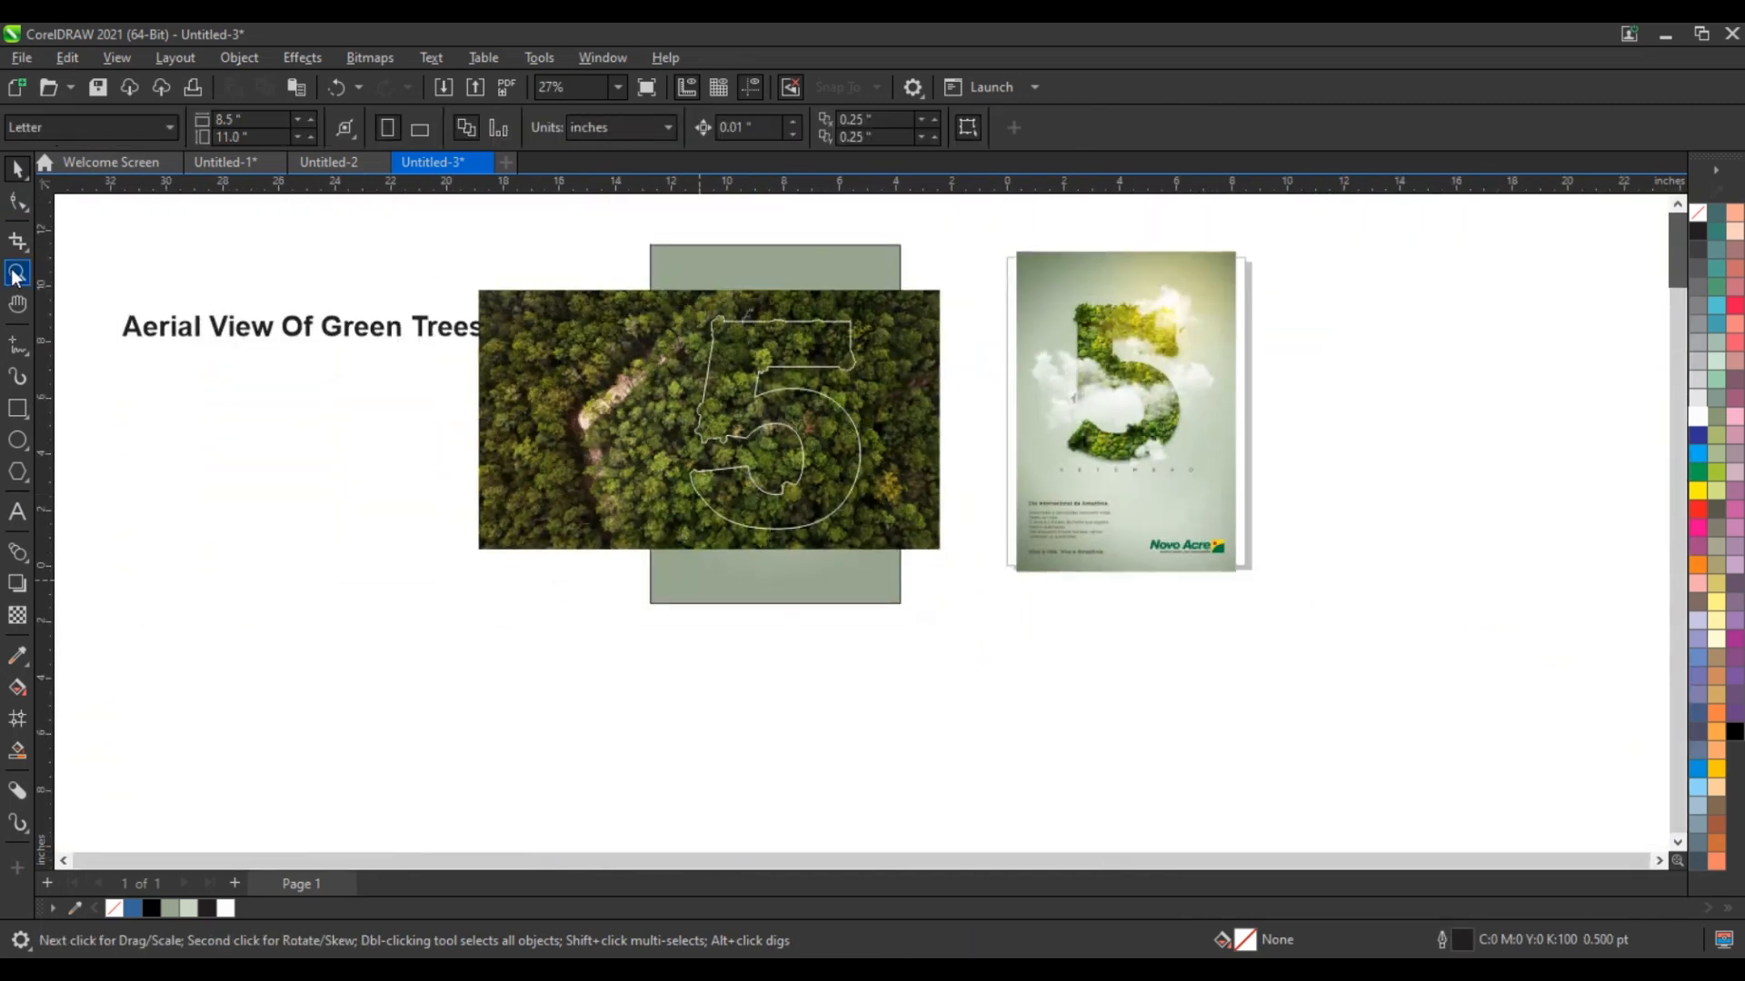
pyautogui.click(17, 273)
pyautogui.moveTo(596, 240); pyautogui.dragTo(1270, 598)
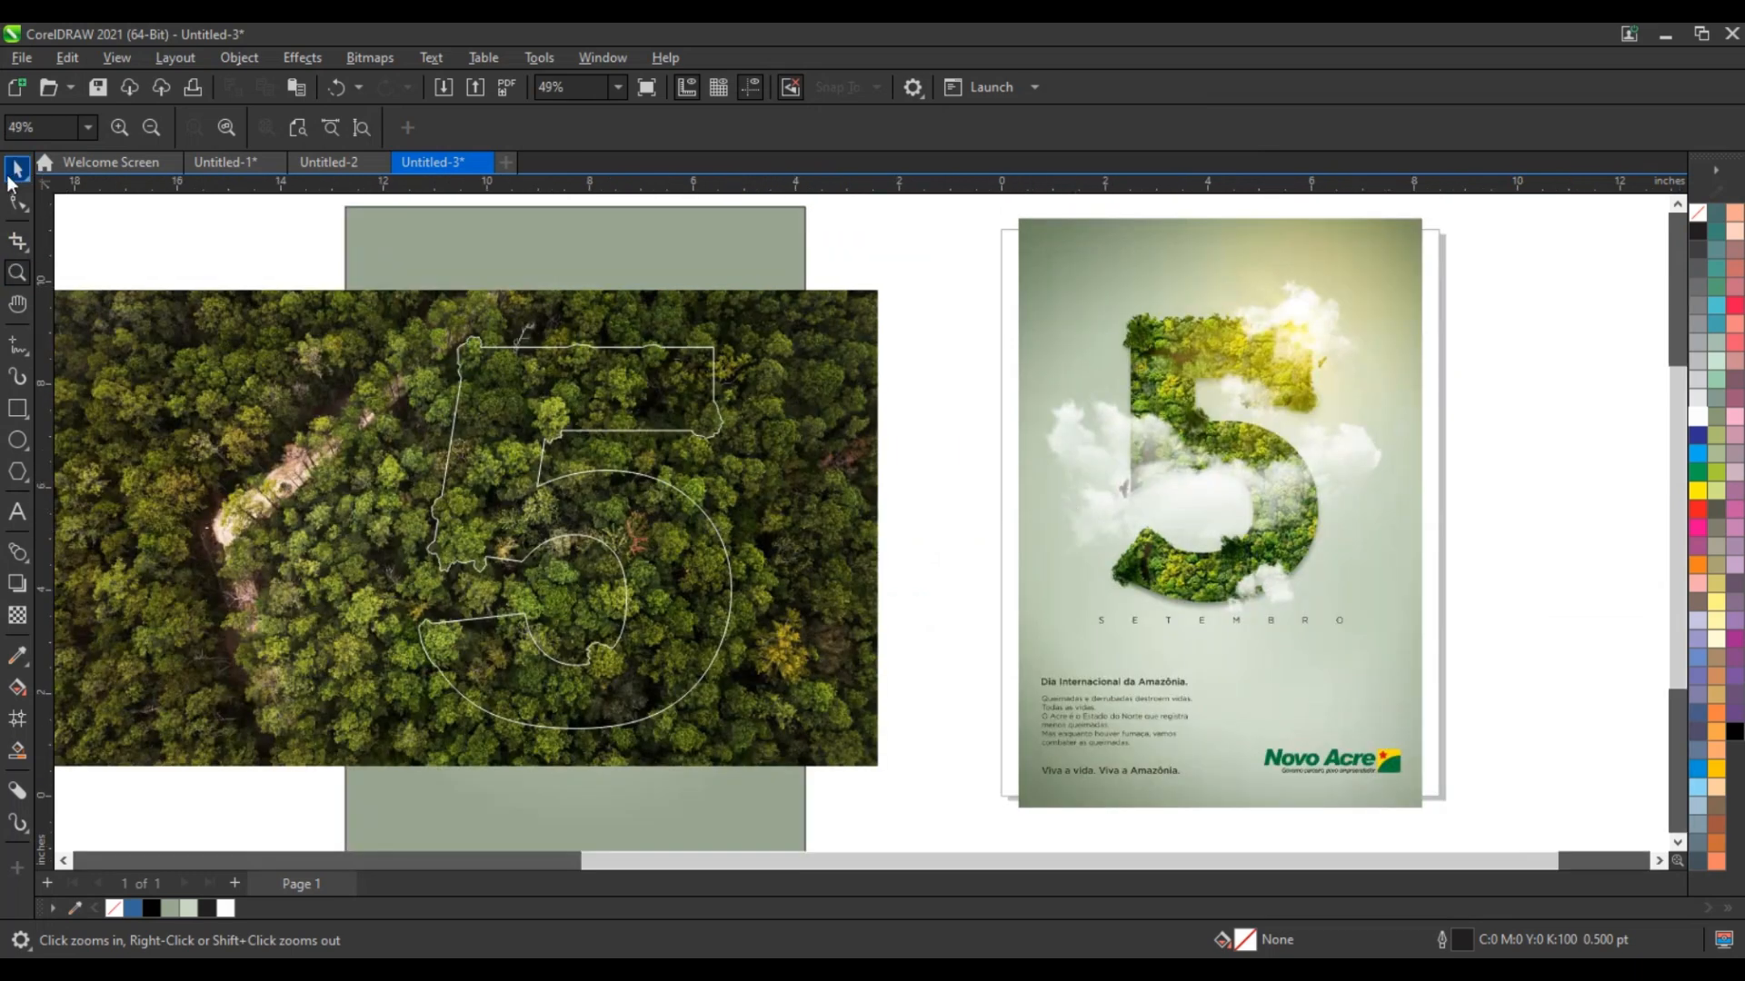
pyautogui.click(11, 175)
pyautogui.rightClick(823, 369)
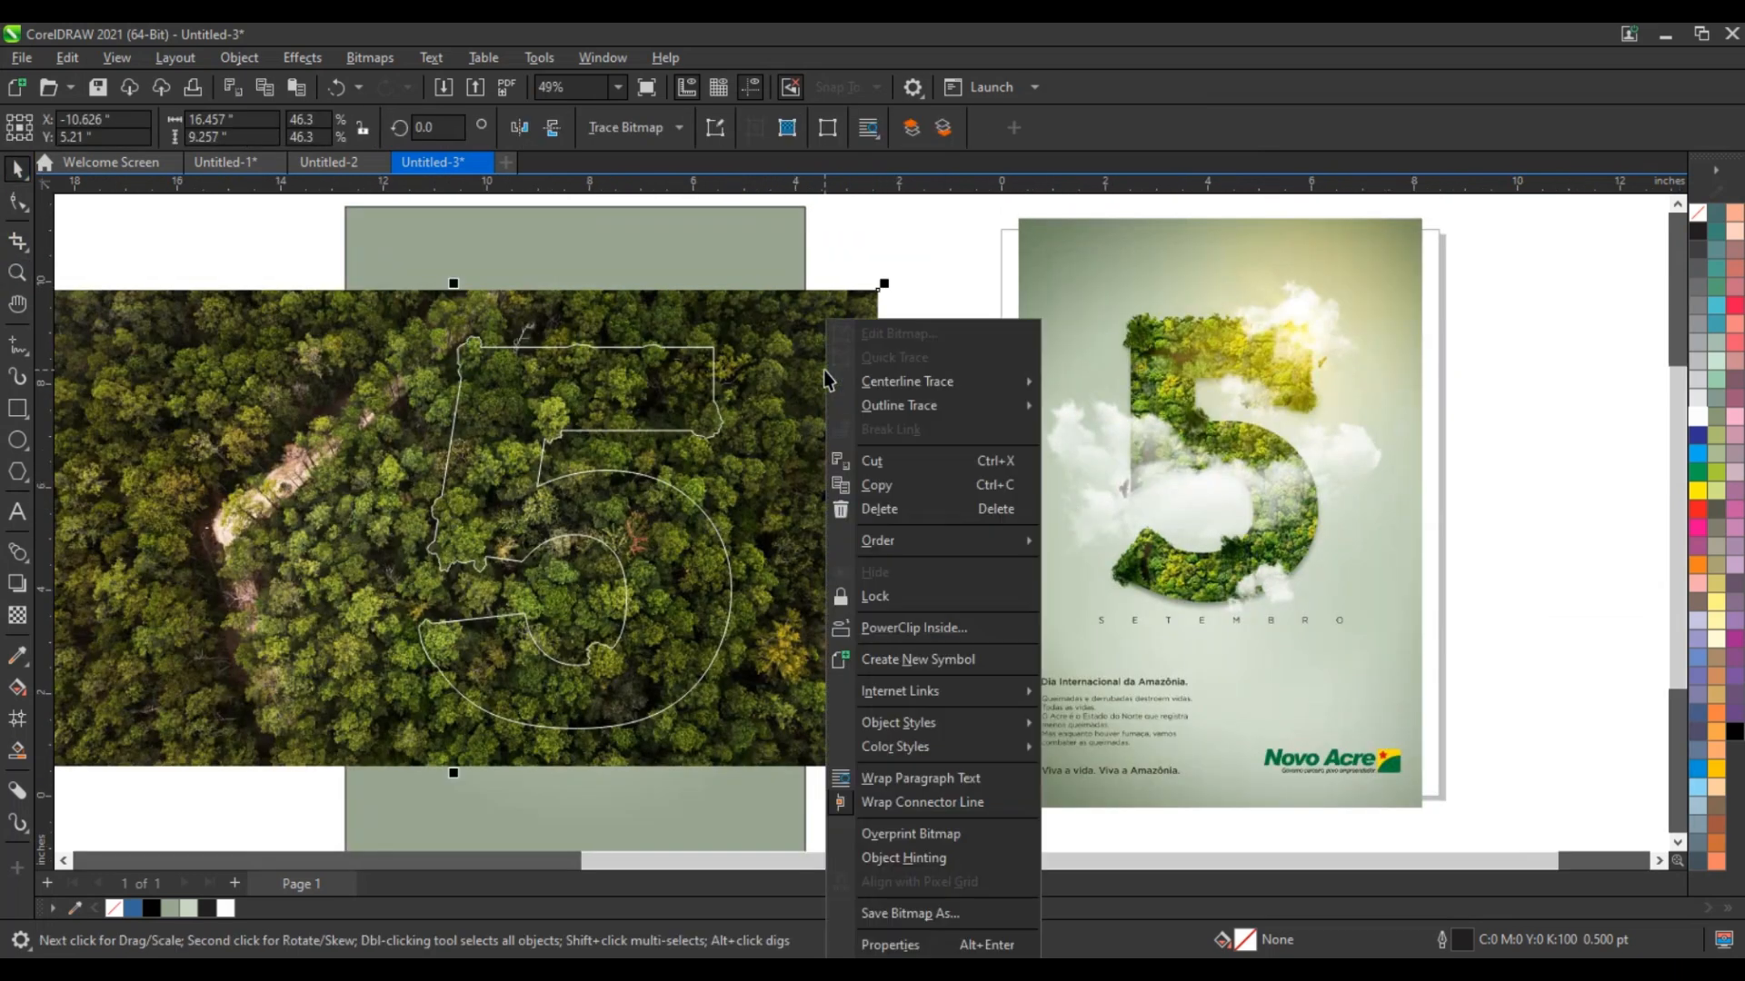
pyautogui.click(903, 629)
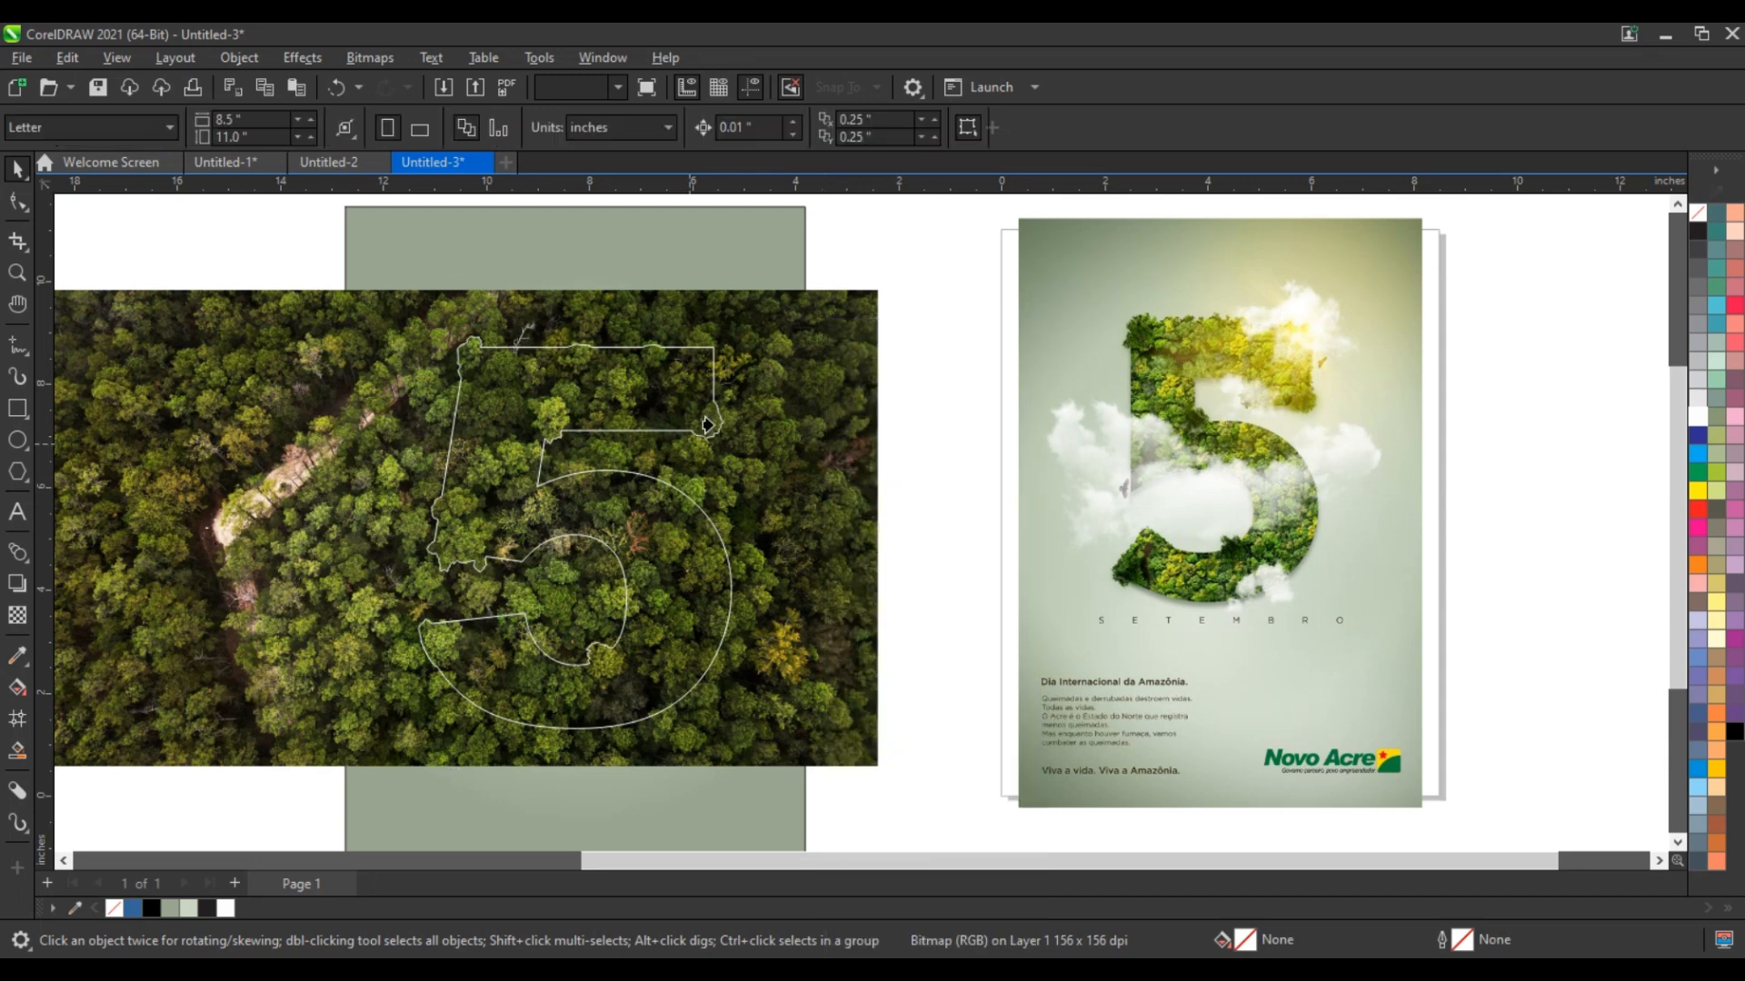
pyautogui.click(708, 423)
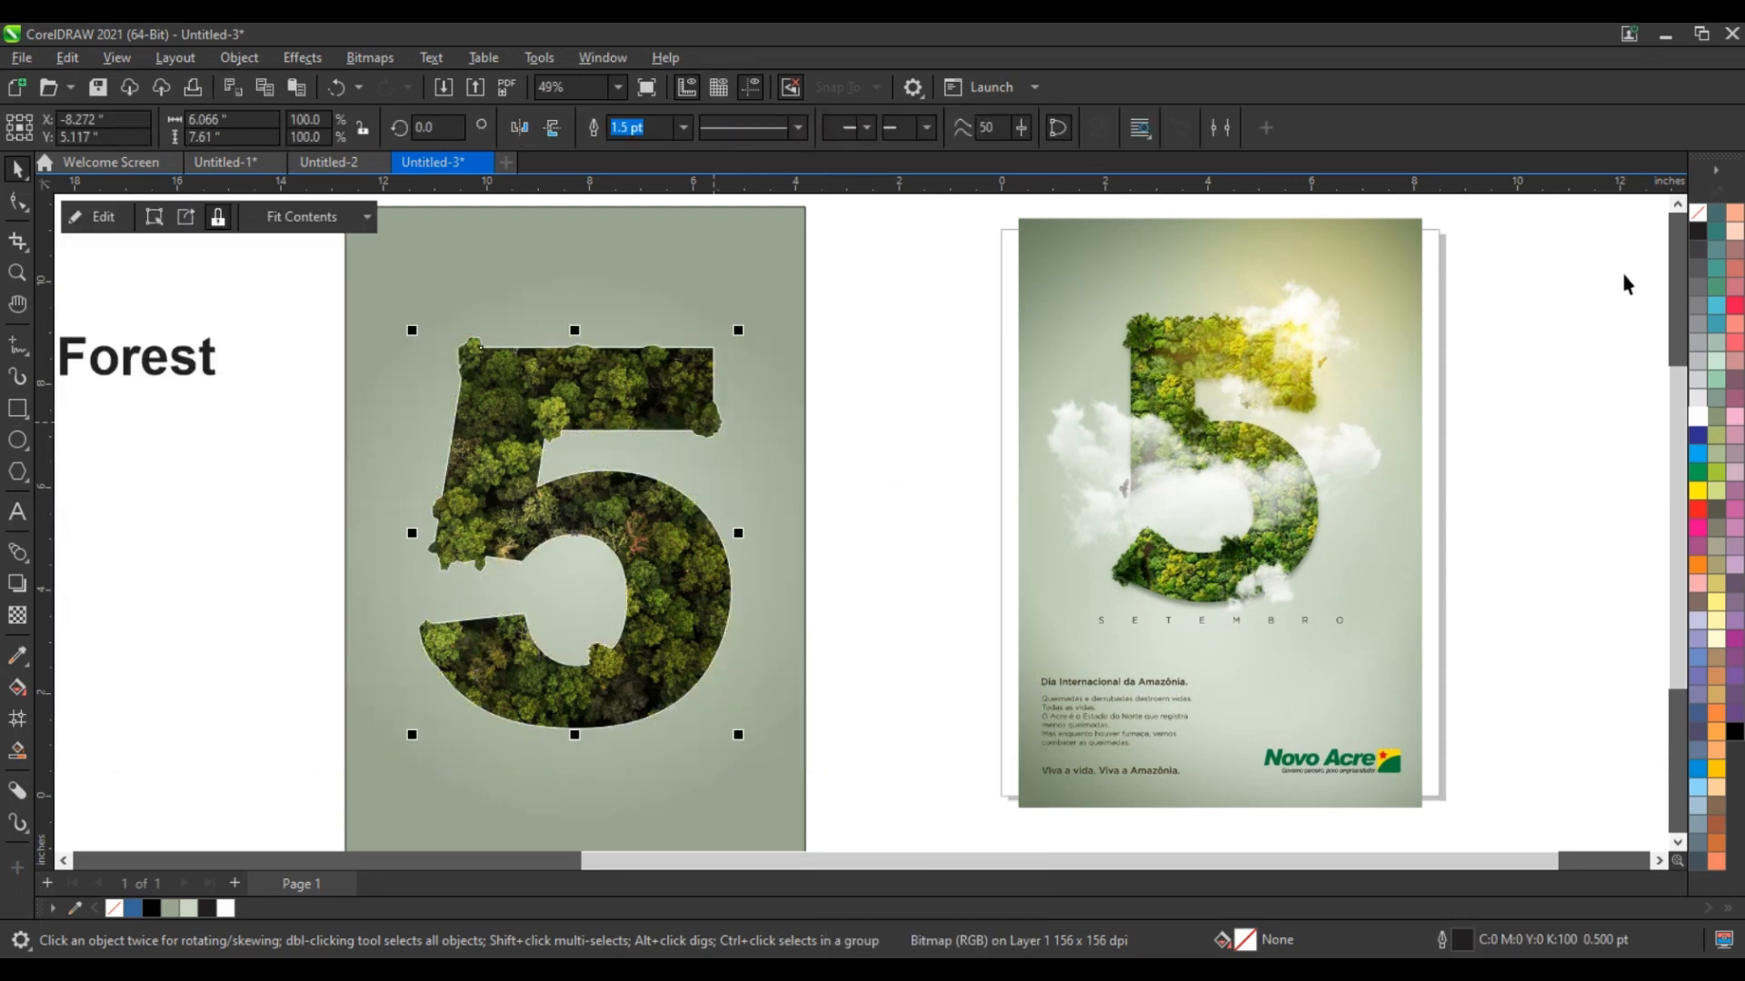
# - Remove the outline colour from the forest-filled 5
pyautogui.rightClick(1694, 210)
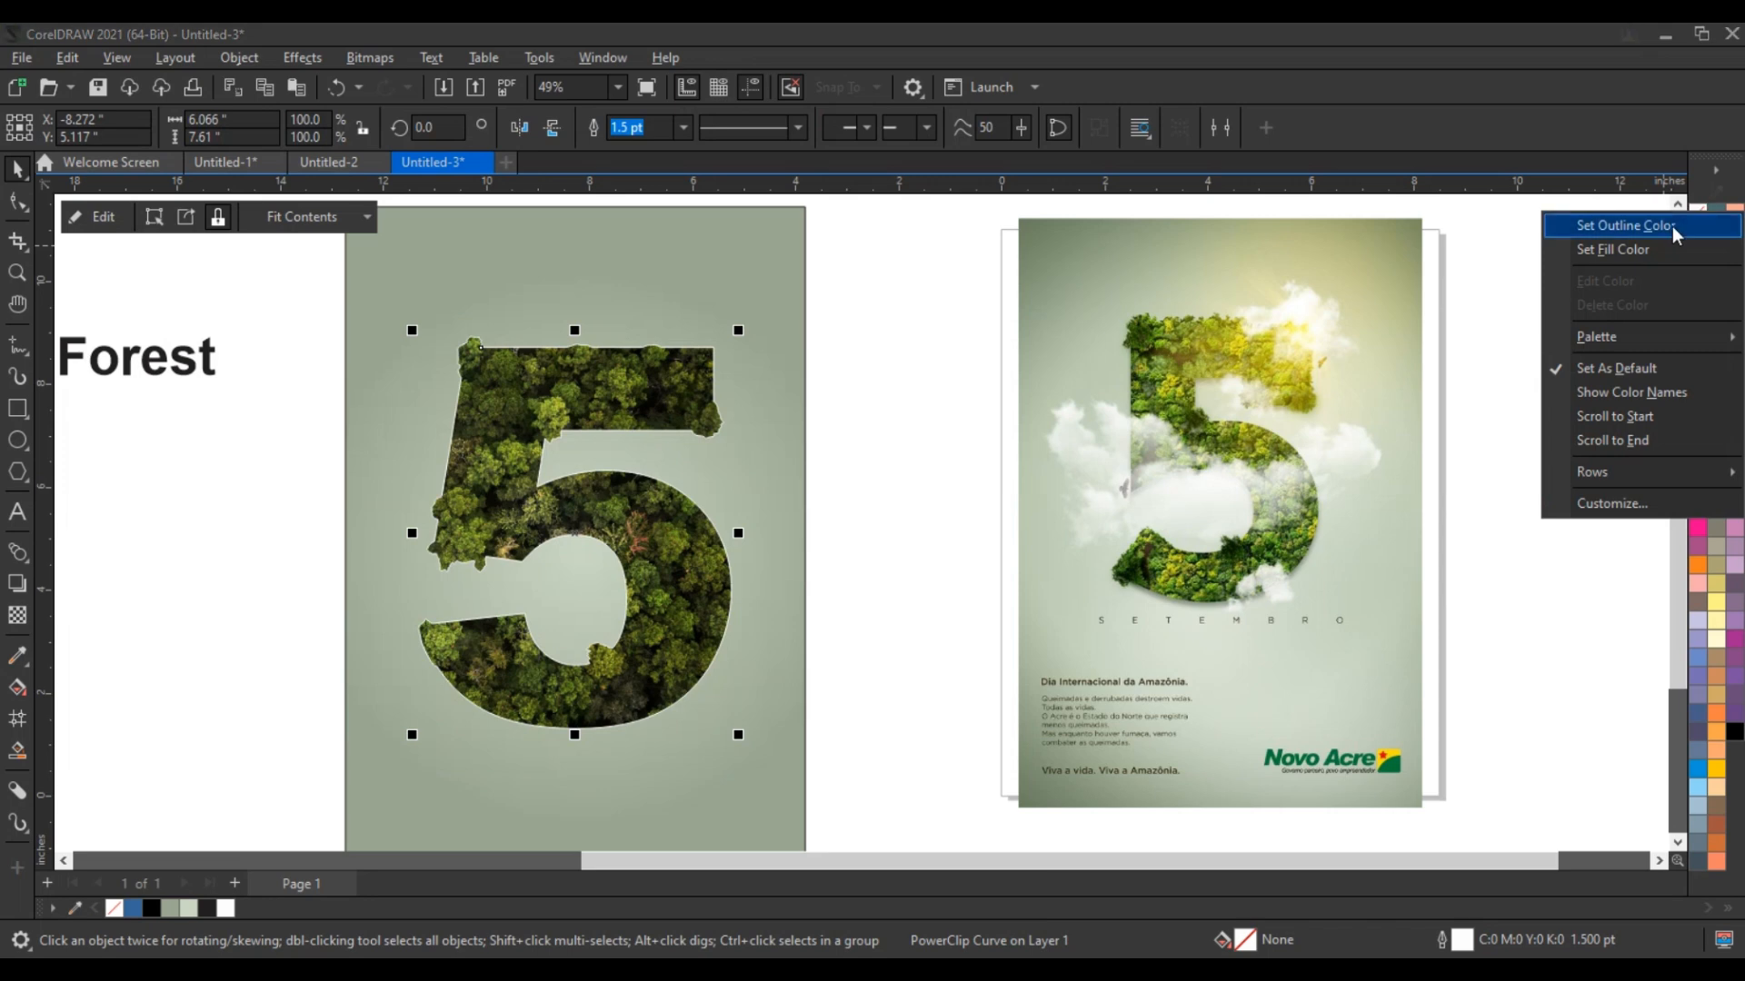
pyautogui.click(1672, 226)
pyautogui.click(923, 409)
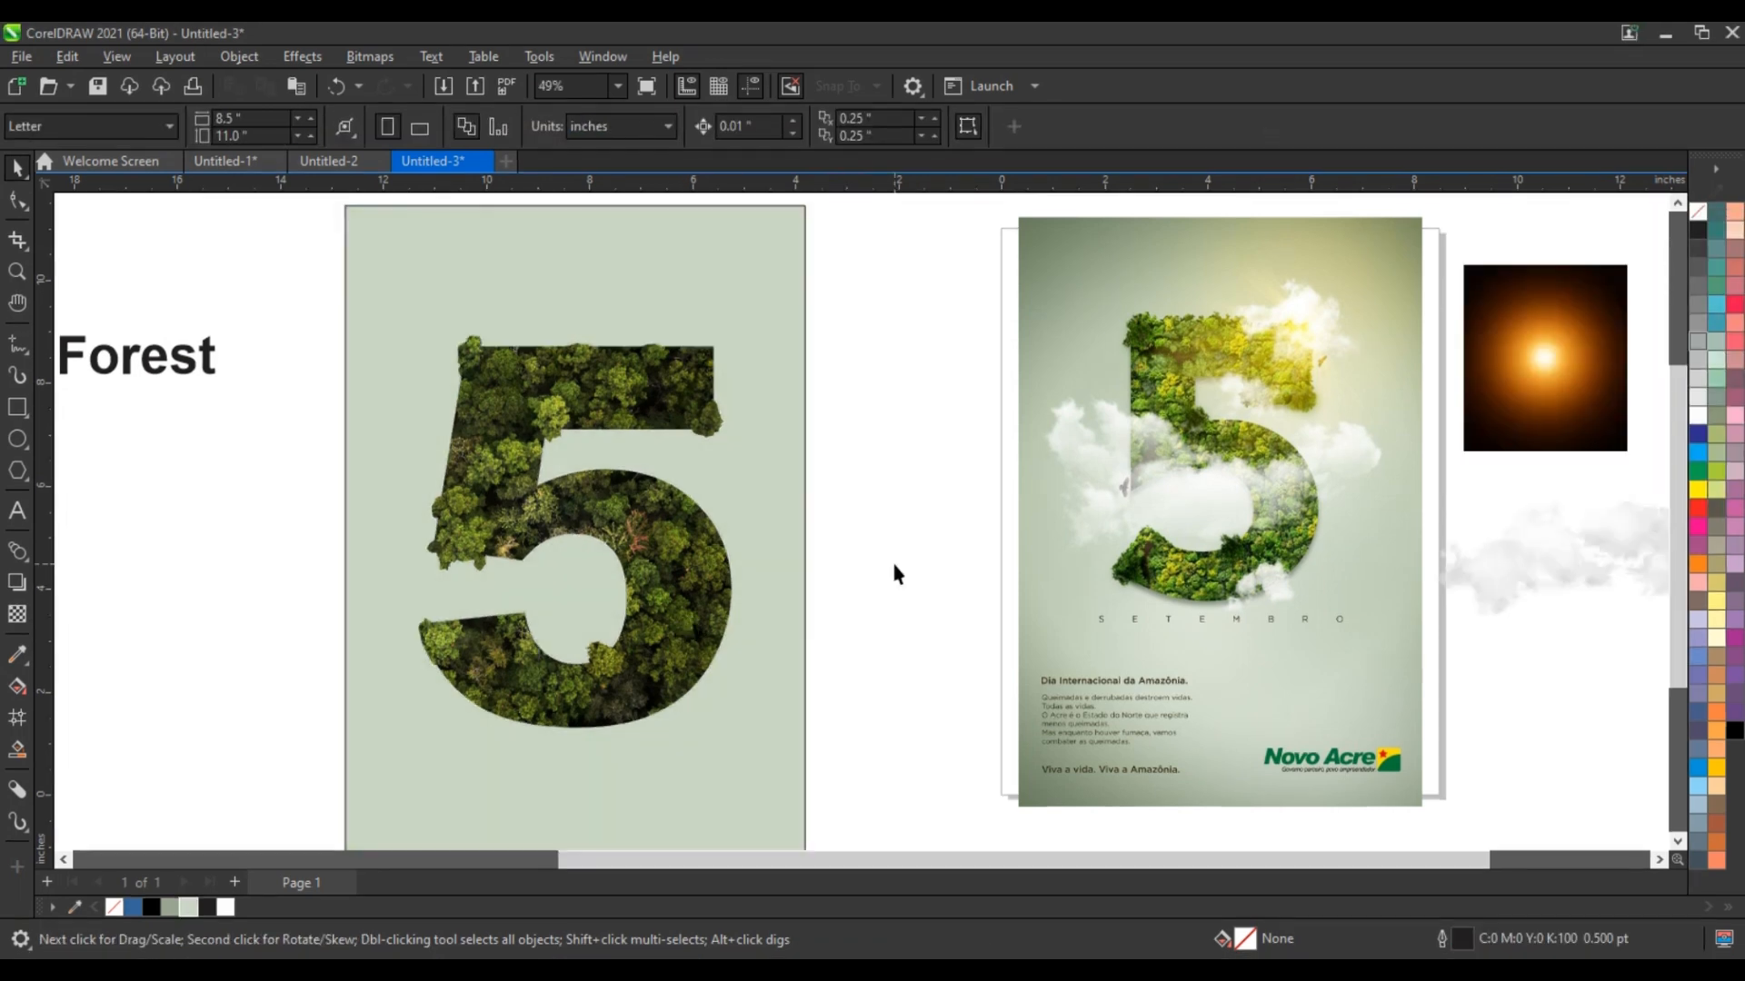
# - Apply a Multiply drop shadow to the forest-filled 5 with opacity 67 and feather 15
pyautogui.click(701, 581)
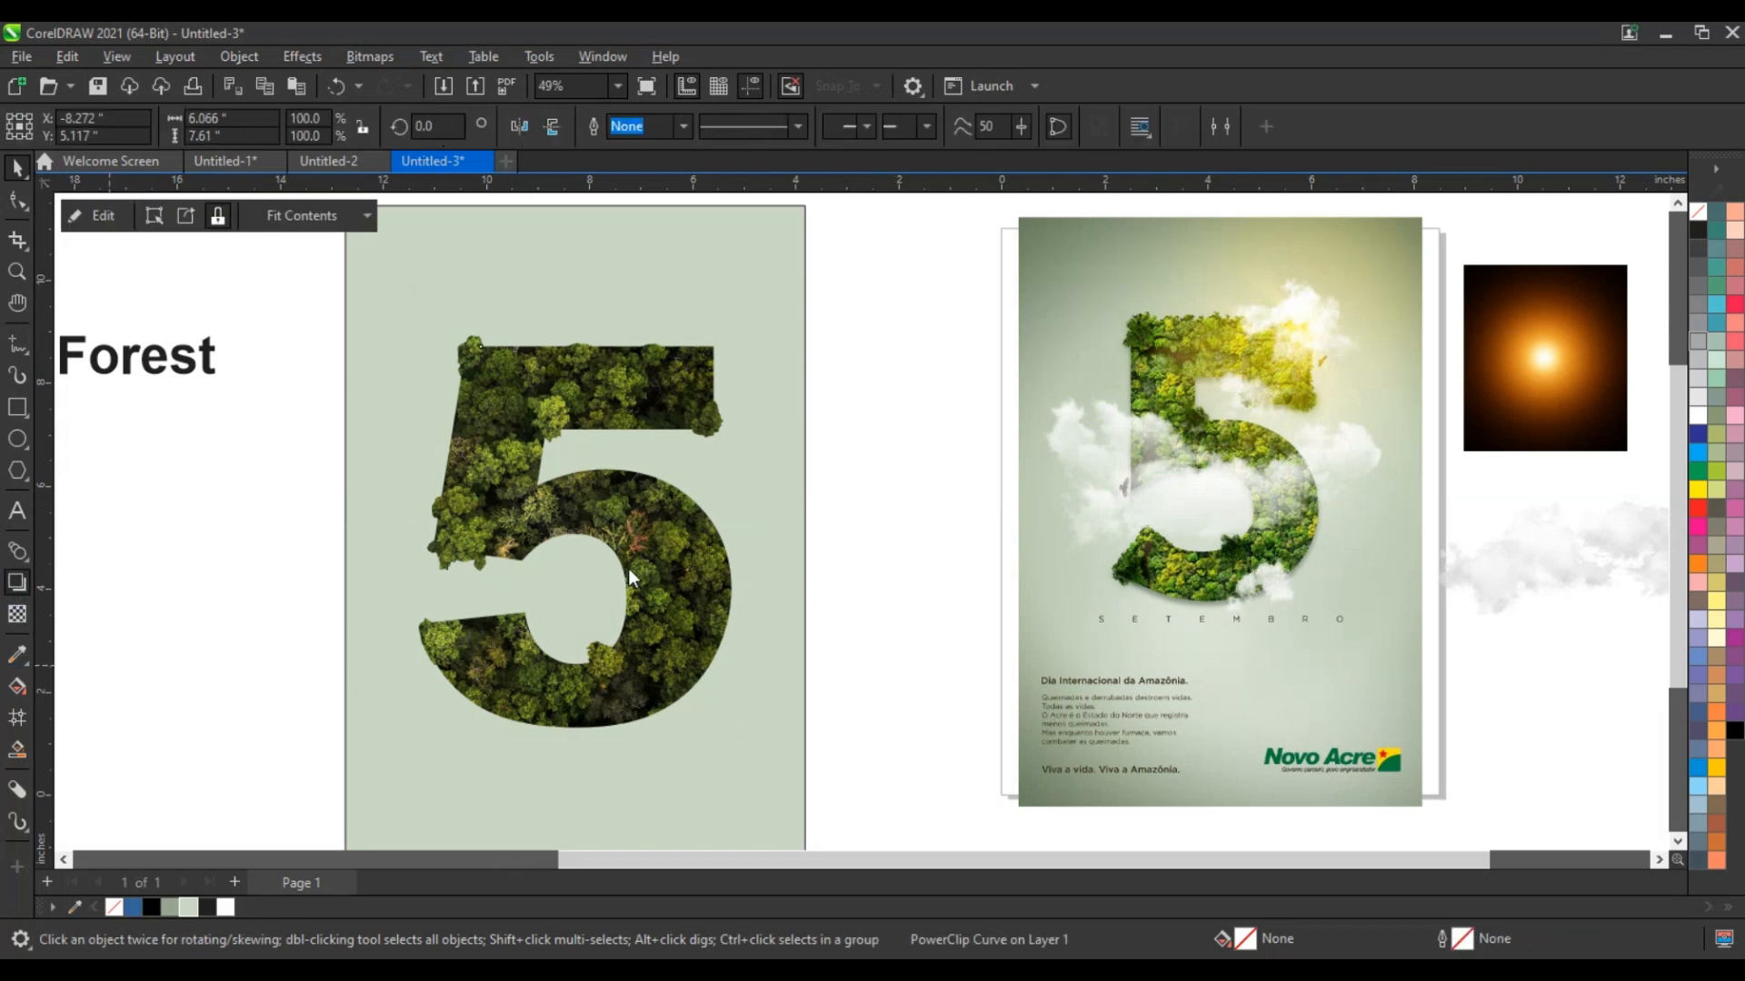
pyautogui.moveTo(574, 532); pyautogui.dragTo(711, 737)
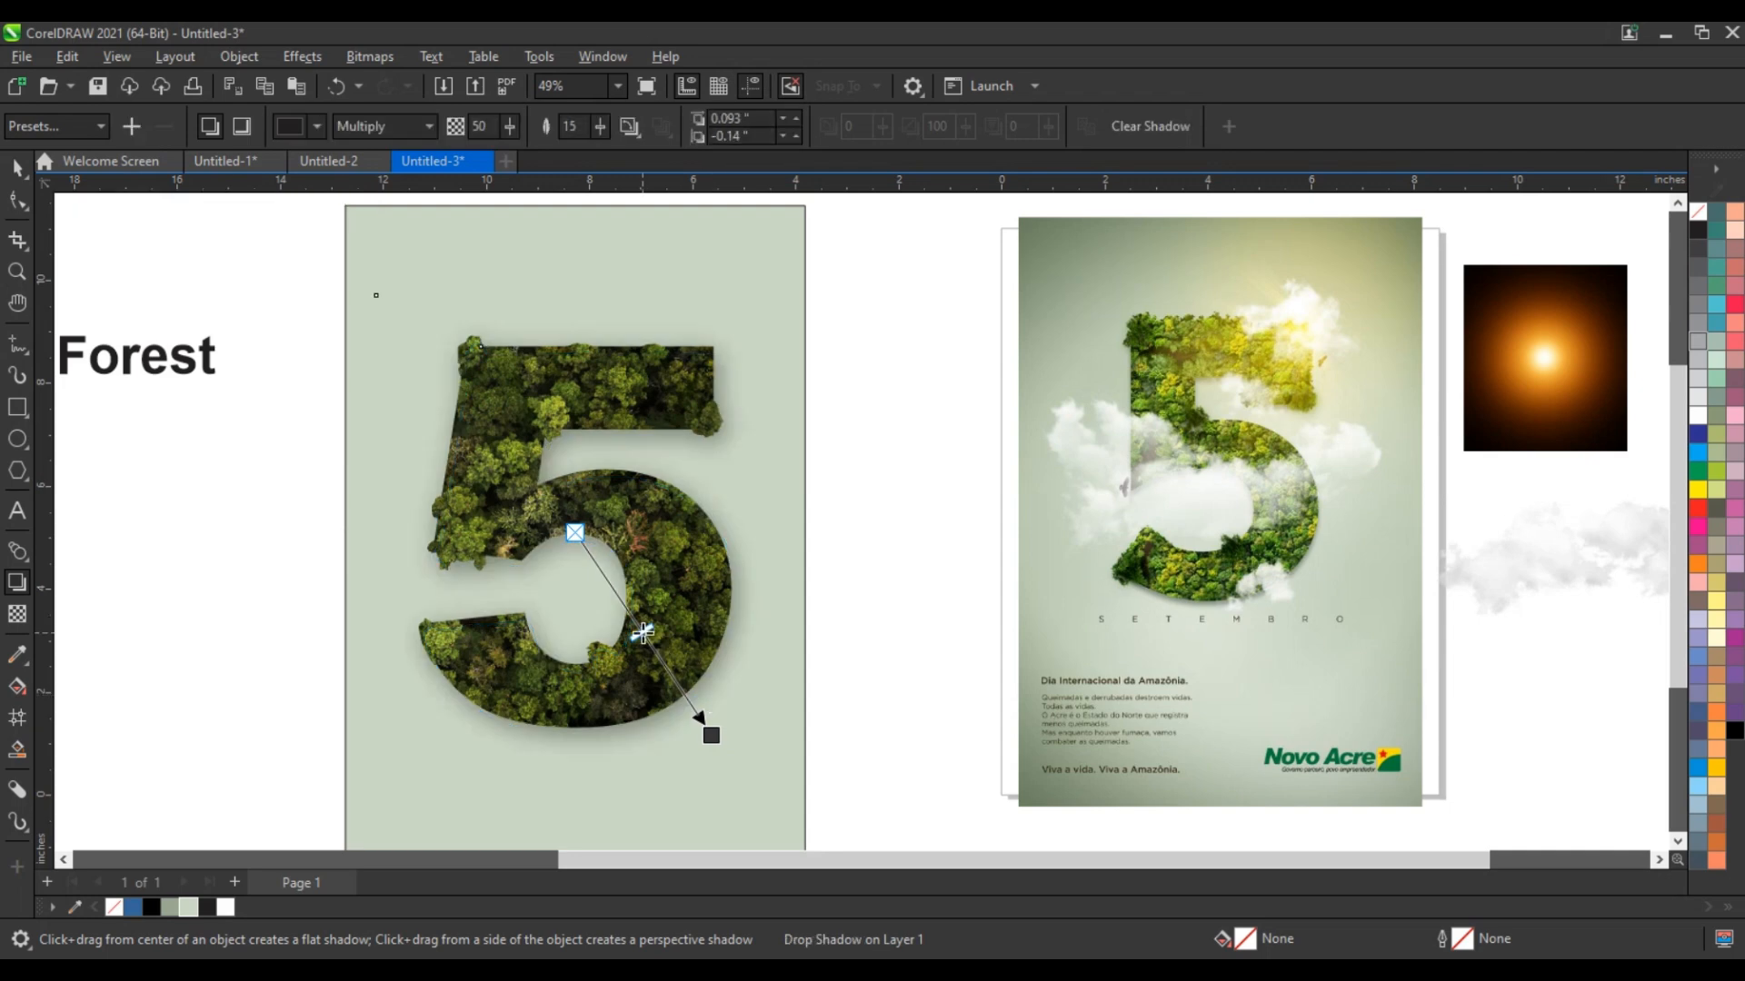
pyautogui.moveTo(643, 633); pyautogui.dragTo(666, 664)
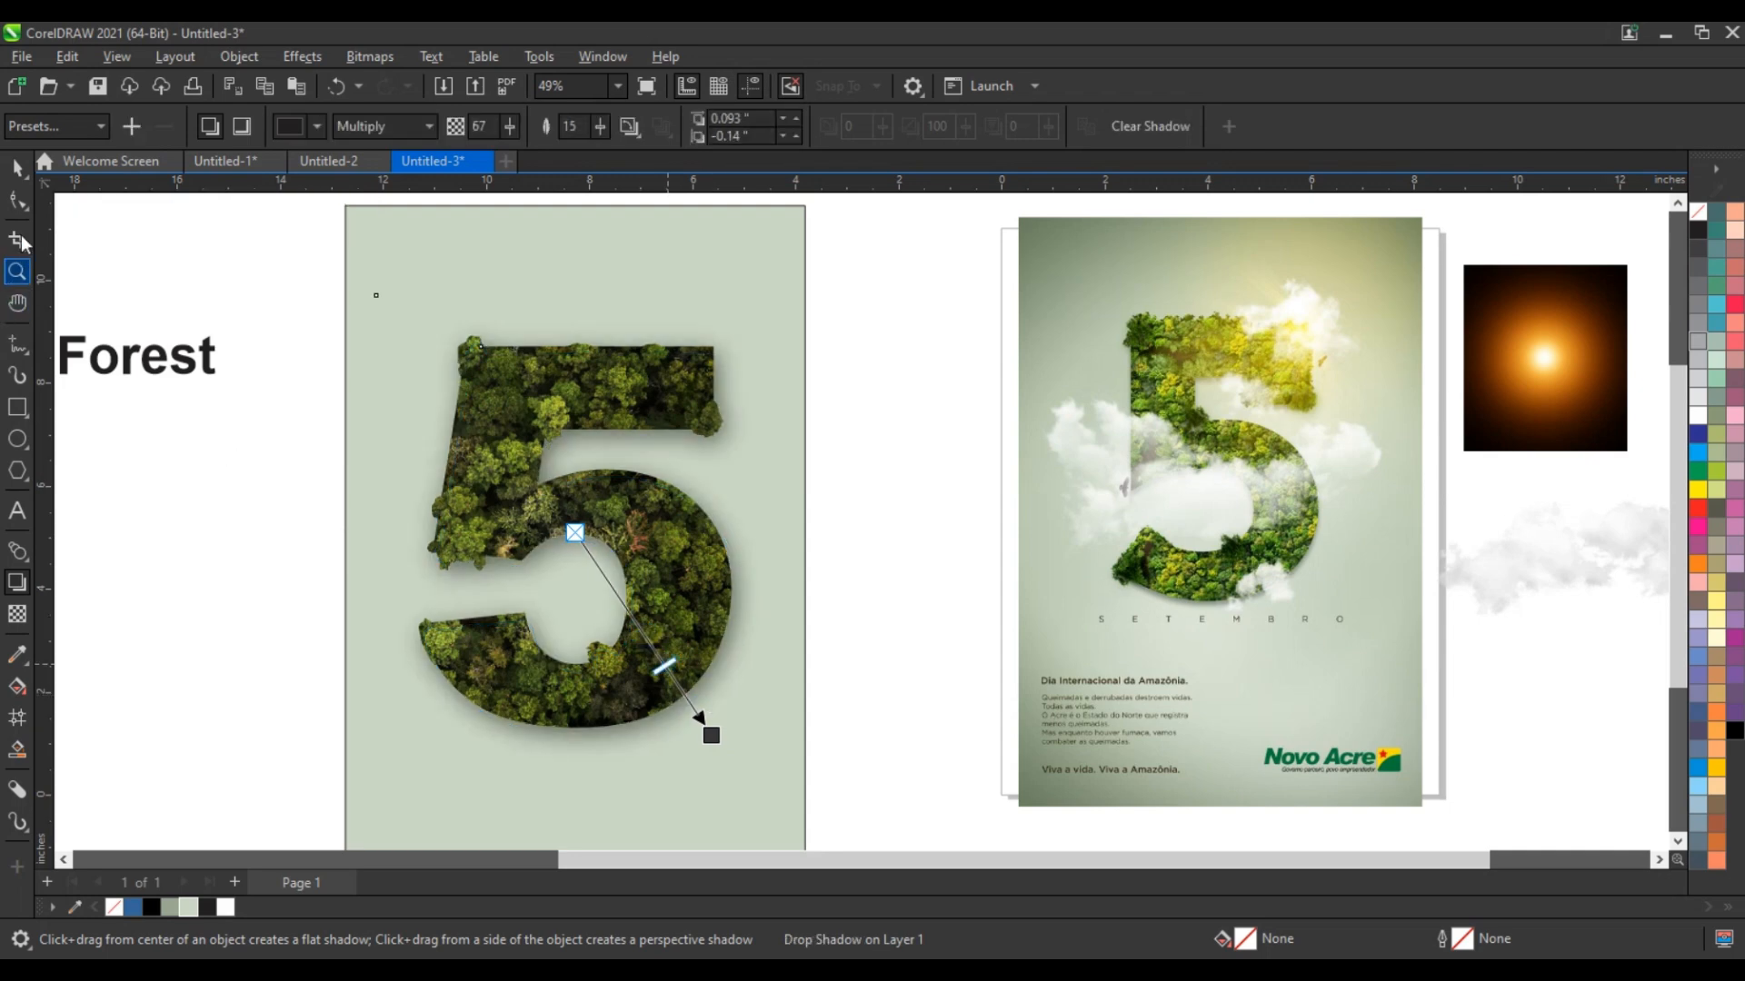
# - Break the drop shadow apart from the forest-filled 5
pyautogui.click(19, 172)
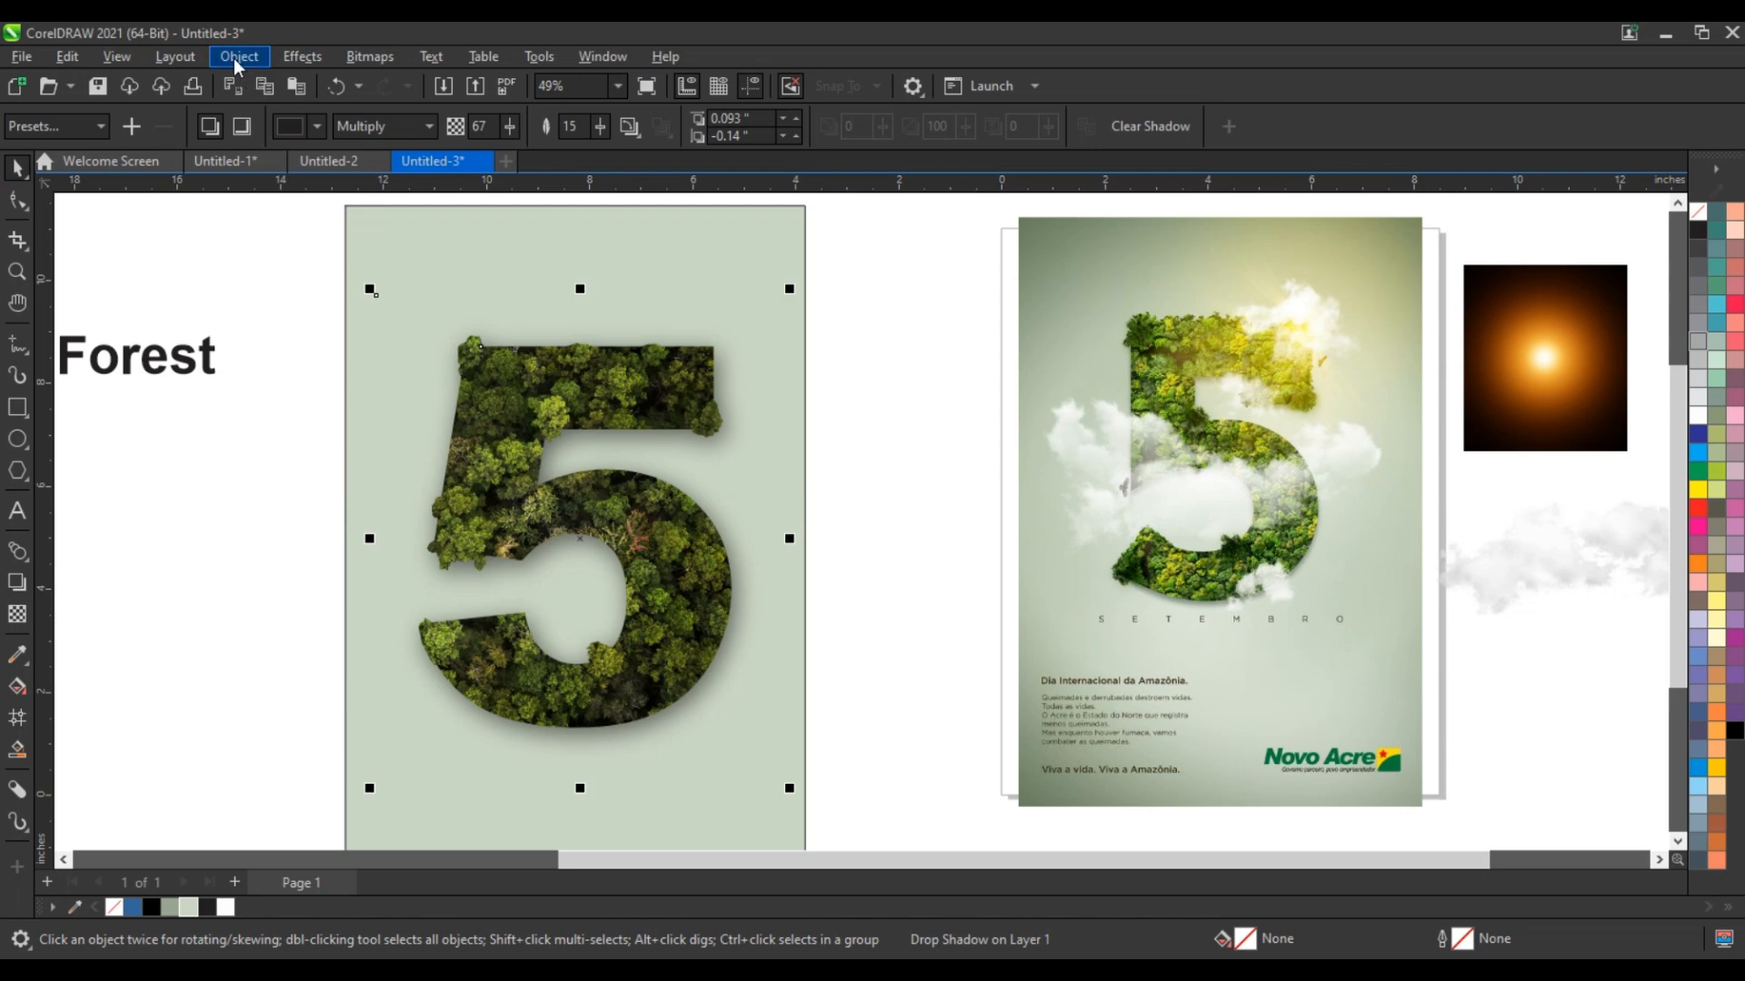
pyautogui.click(238, 57)
pyautogui.click(320, 551)
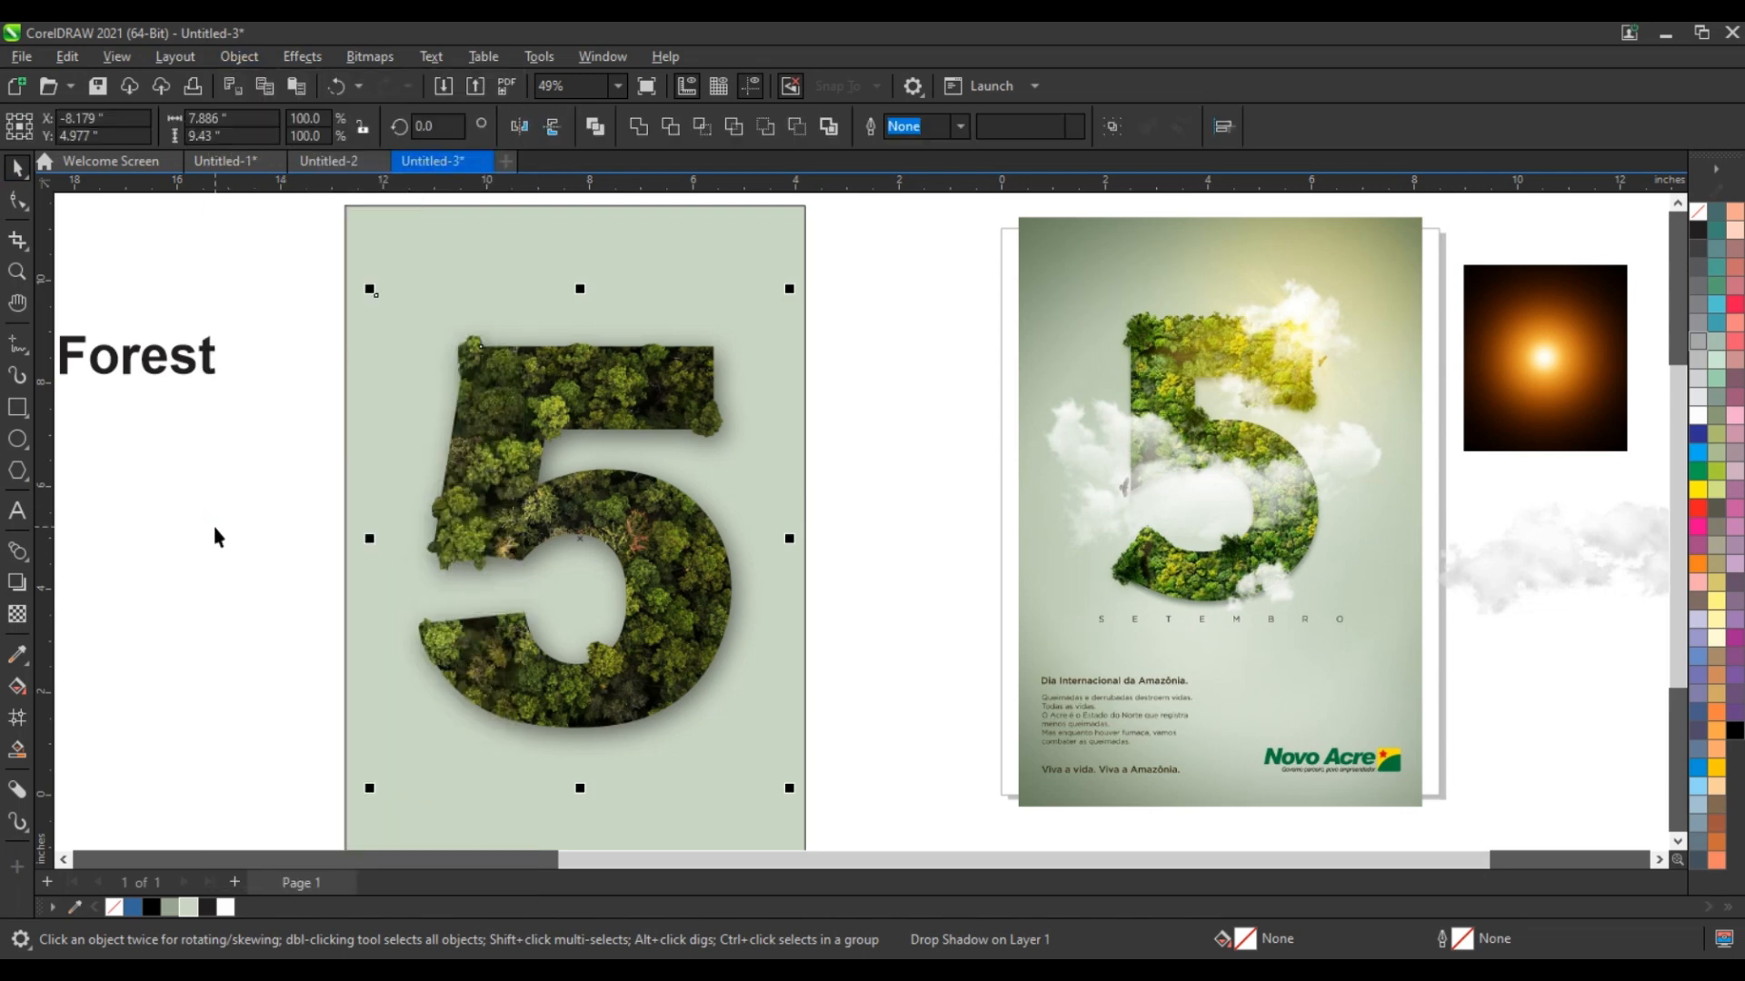
pyautogui.click(214, 536)
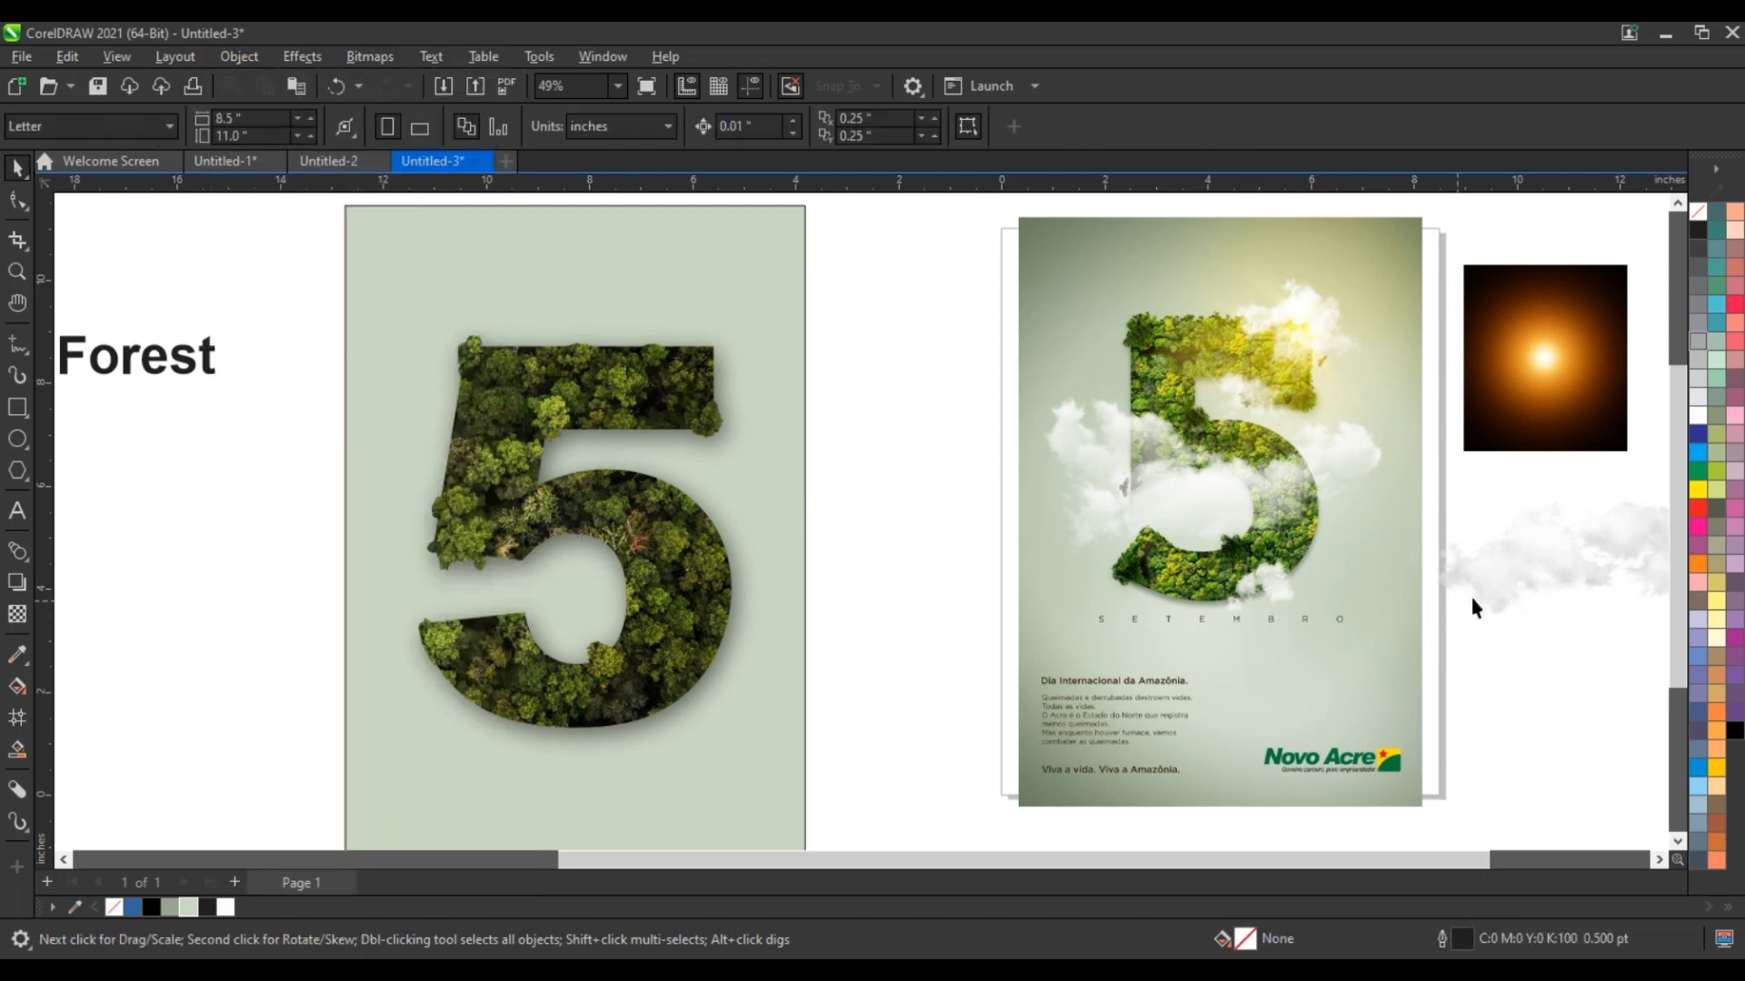
# - Move the cloud image over the middle of the 5 and give it a uniform transparency of 21
pyautogui.click(1499, 592)
pyautogui.moveTo(1511, 585); pyautogui.dragTo(471, 550)
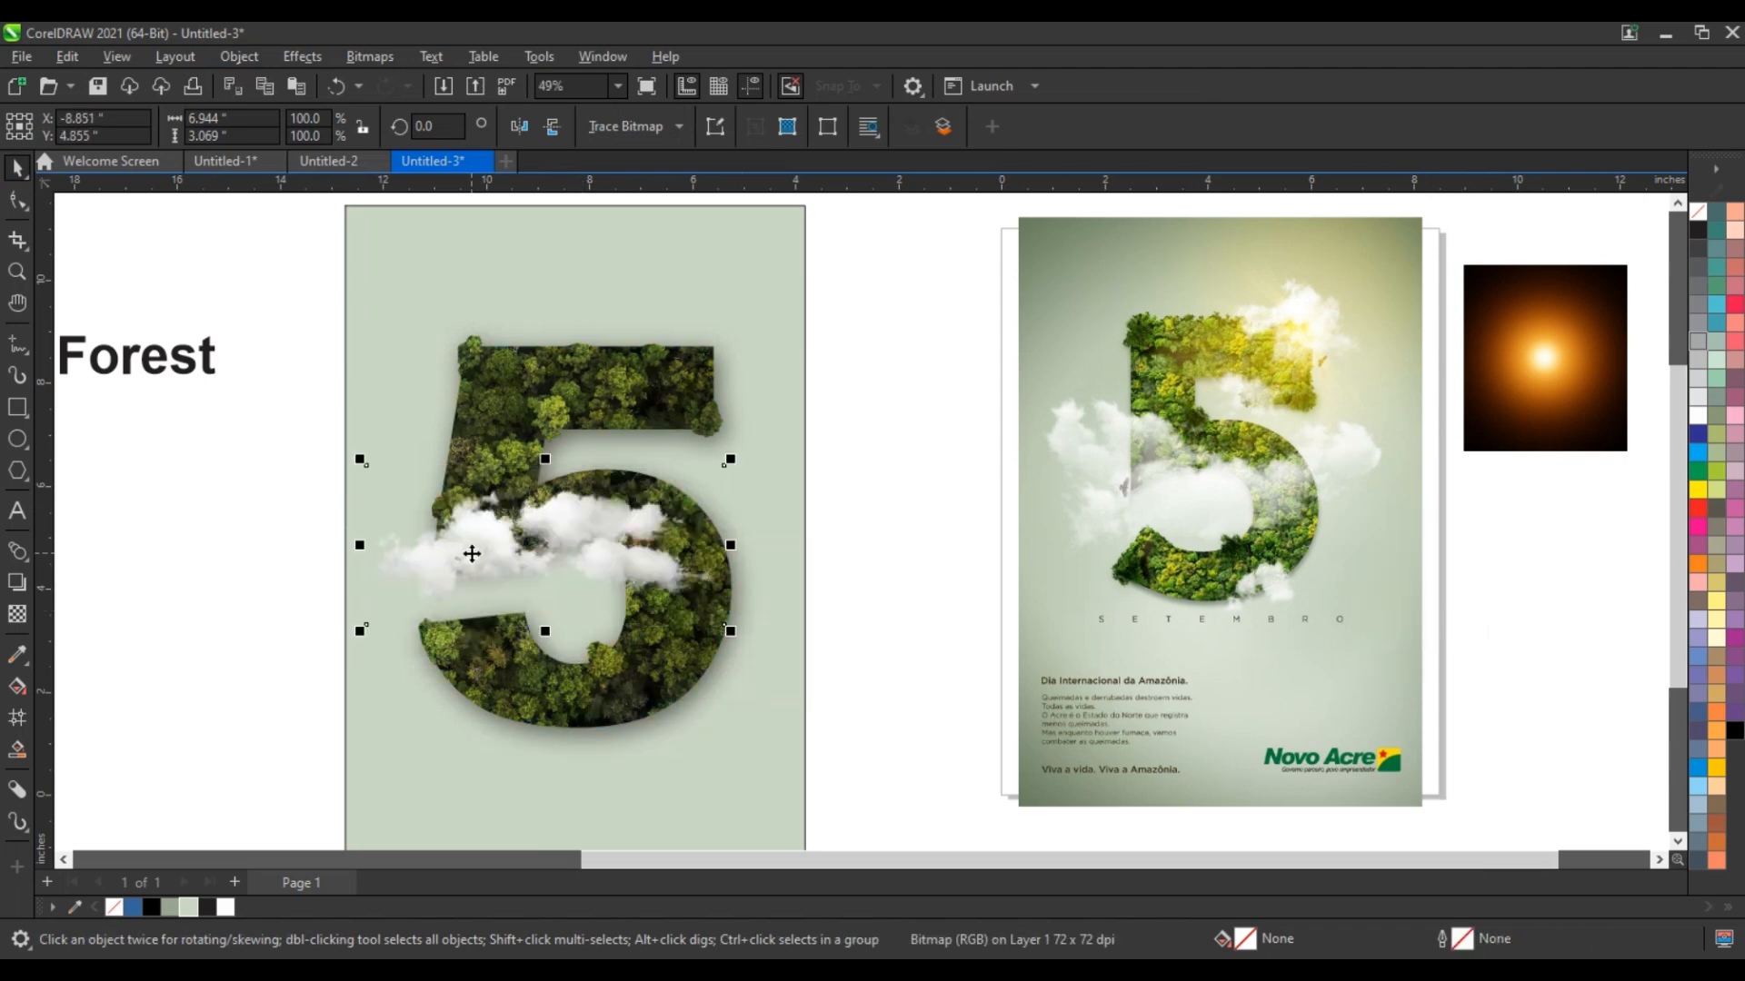
pyautogui.click(16, 615)
pyautogui.click(498, 654)
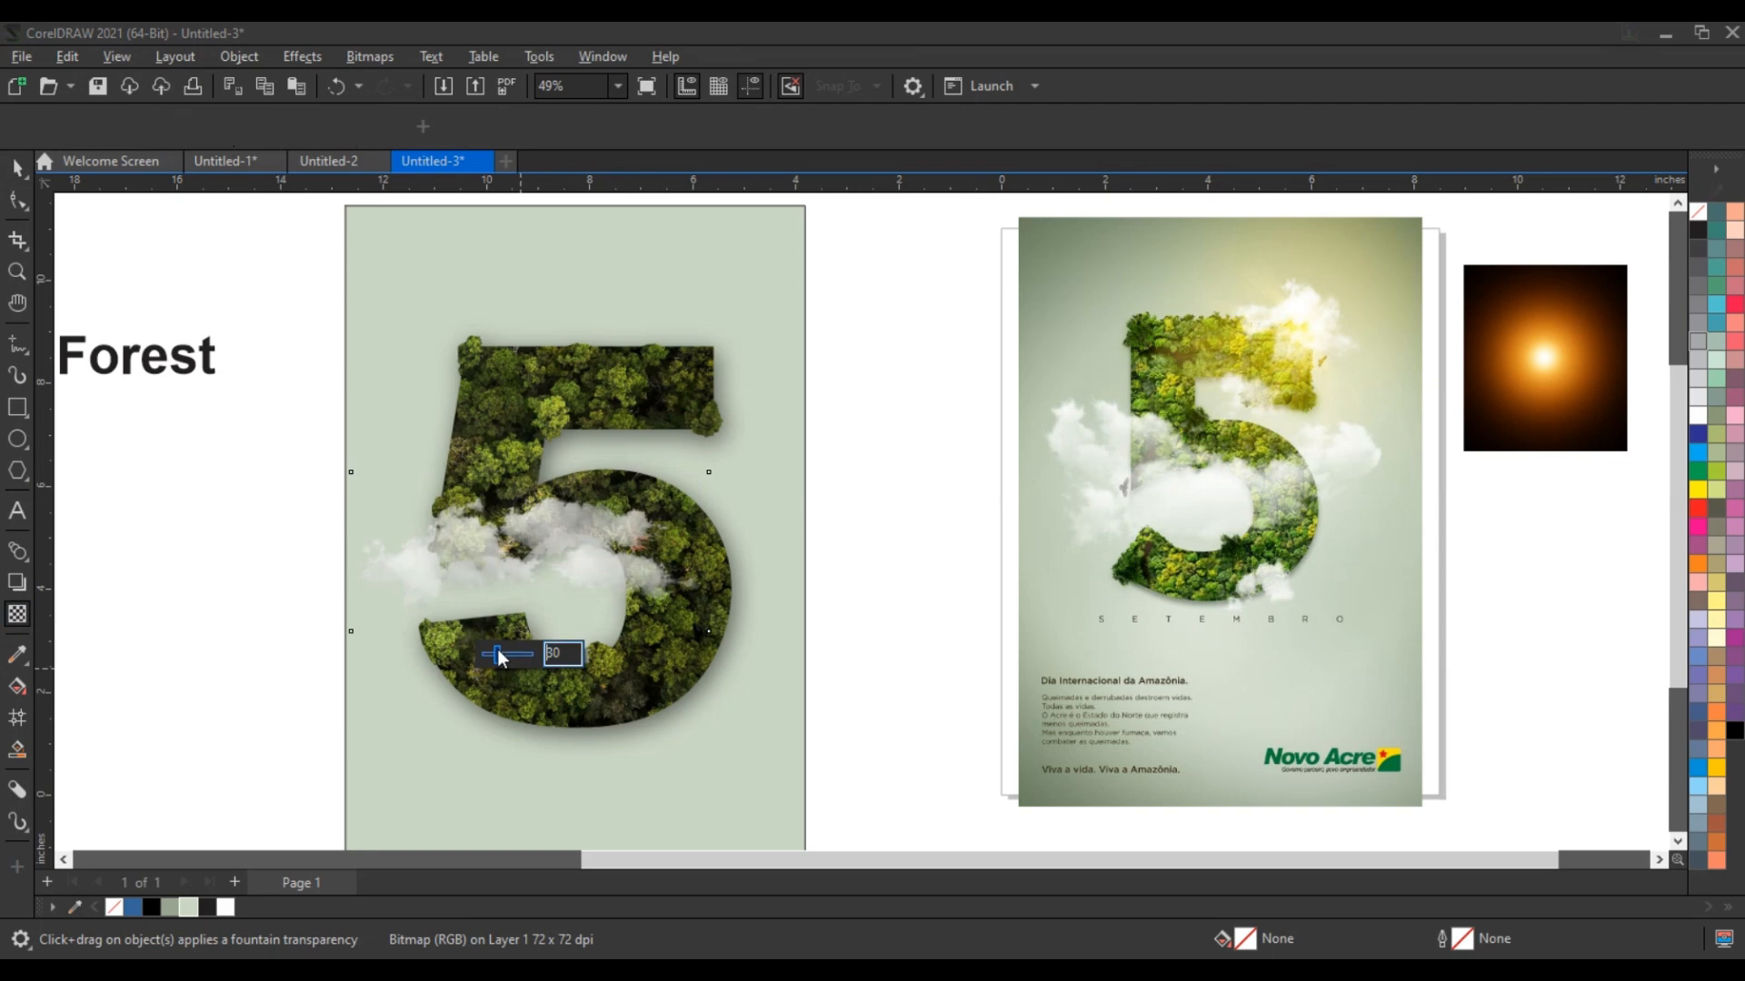
pyautogui.moveTo(497, 650); pyautogui.dragTo(494, 652)
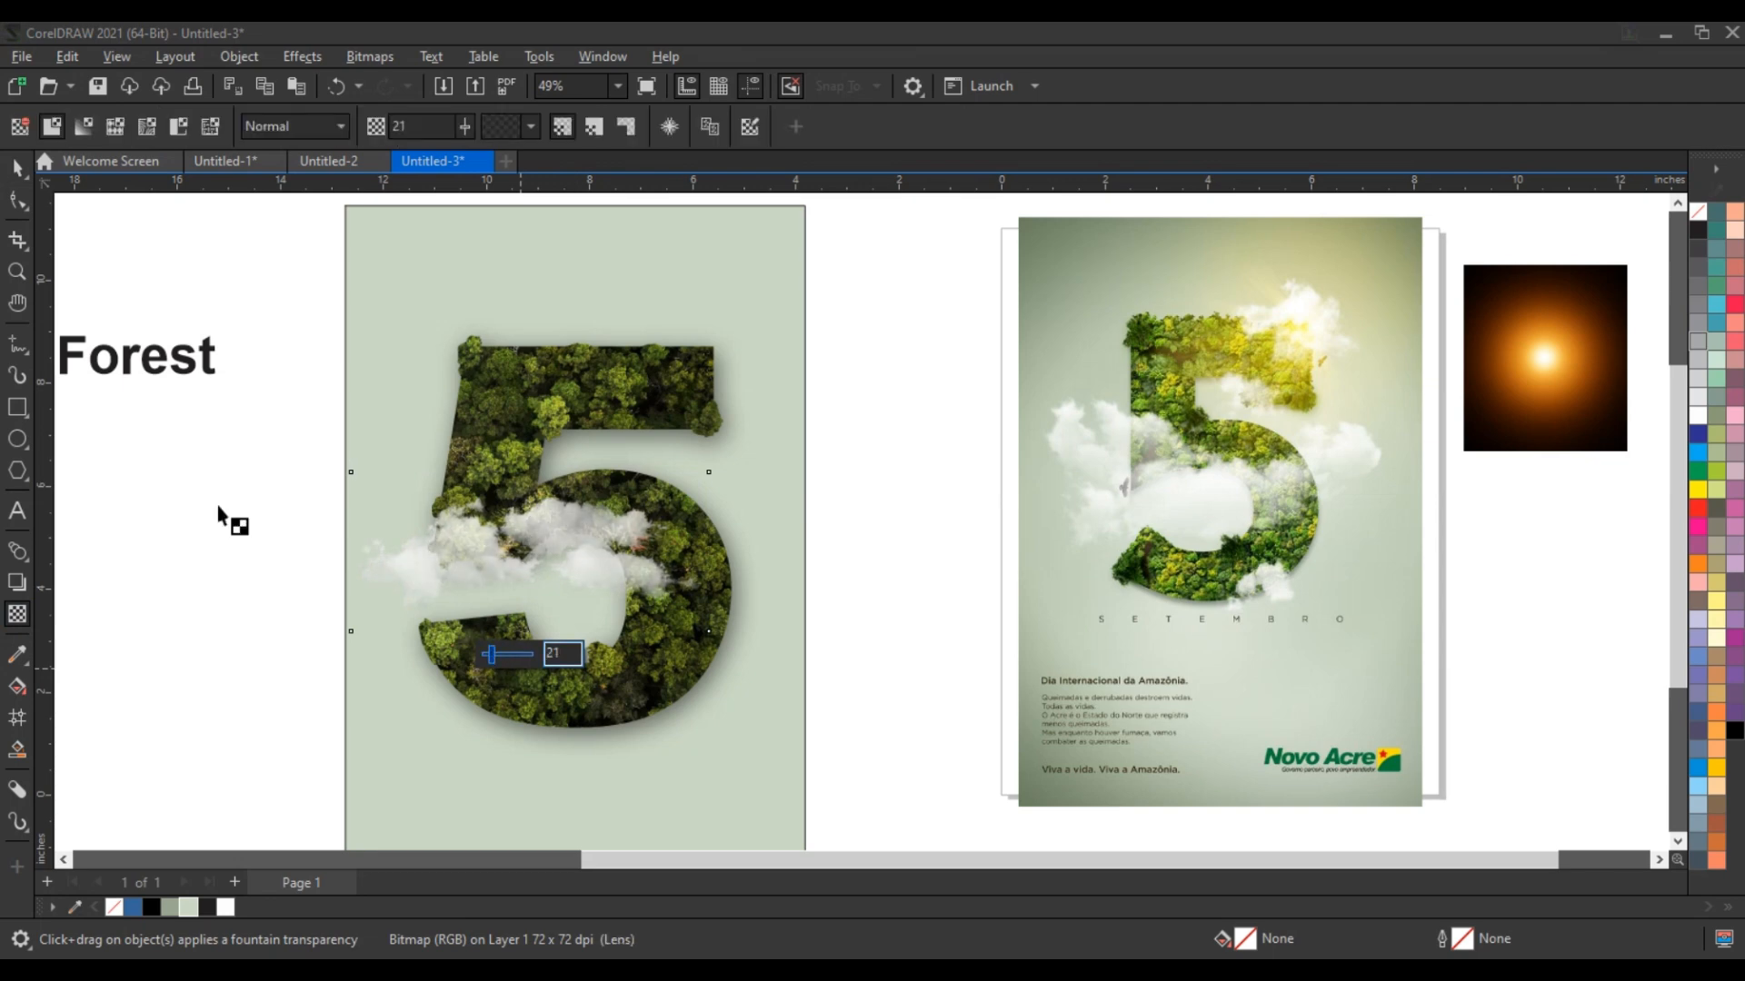
# - Scale the cloud to 82%, place it across the 5's middle-left opening and set its transparency to 36
pyautogui.click(17, 168)
pyautogui.moveTo(709, 631); pyautogui.dragTo(664, 644)
pyautogui.moveTo(547, 564); pyautogui.dragTo(547, 581)
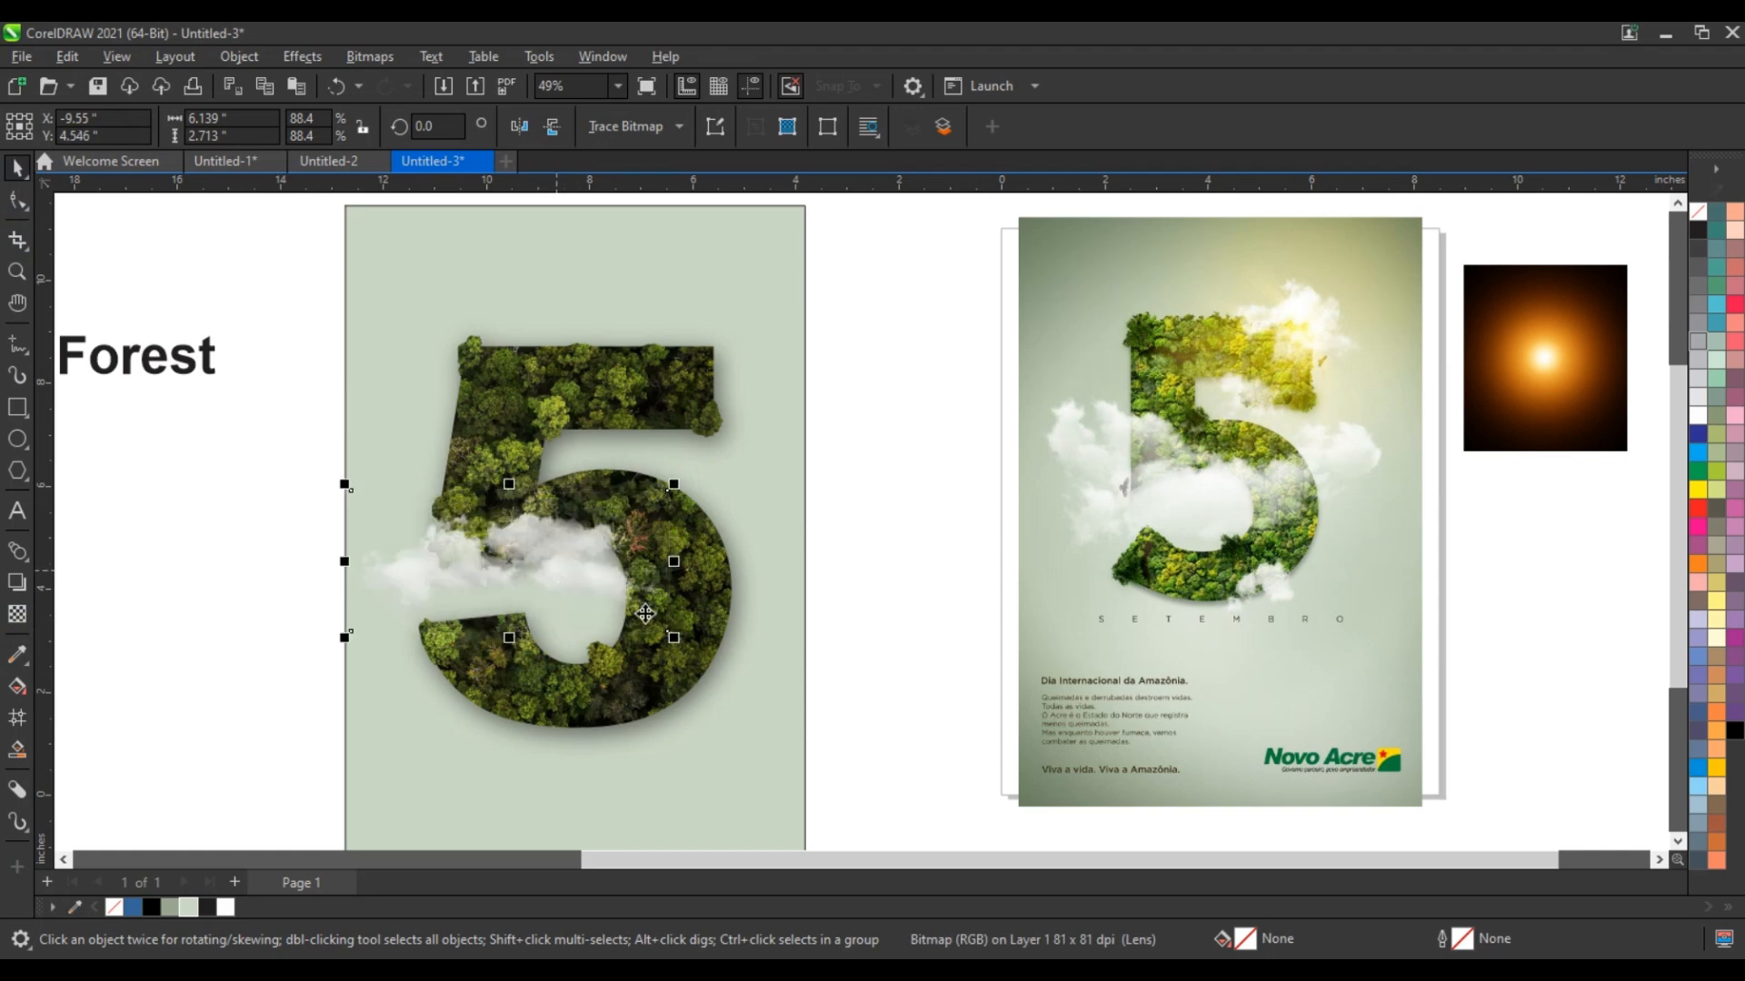
pyautogui.moveTo(674, 639)
pyautogui.mouseDown()
pyautogui.moveTo(623, 623)
pyautogui.moveTo(647, 631)
pyautogui.mouseUp()
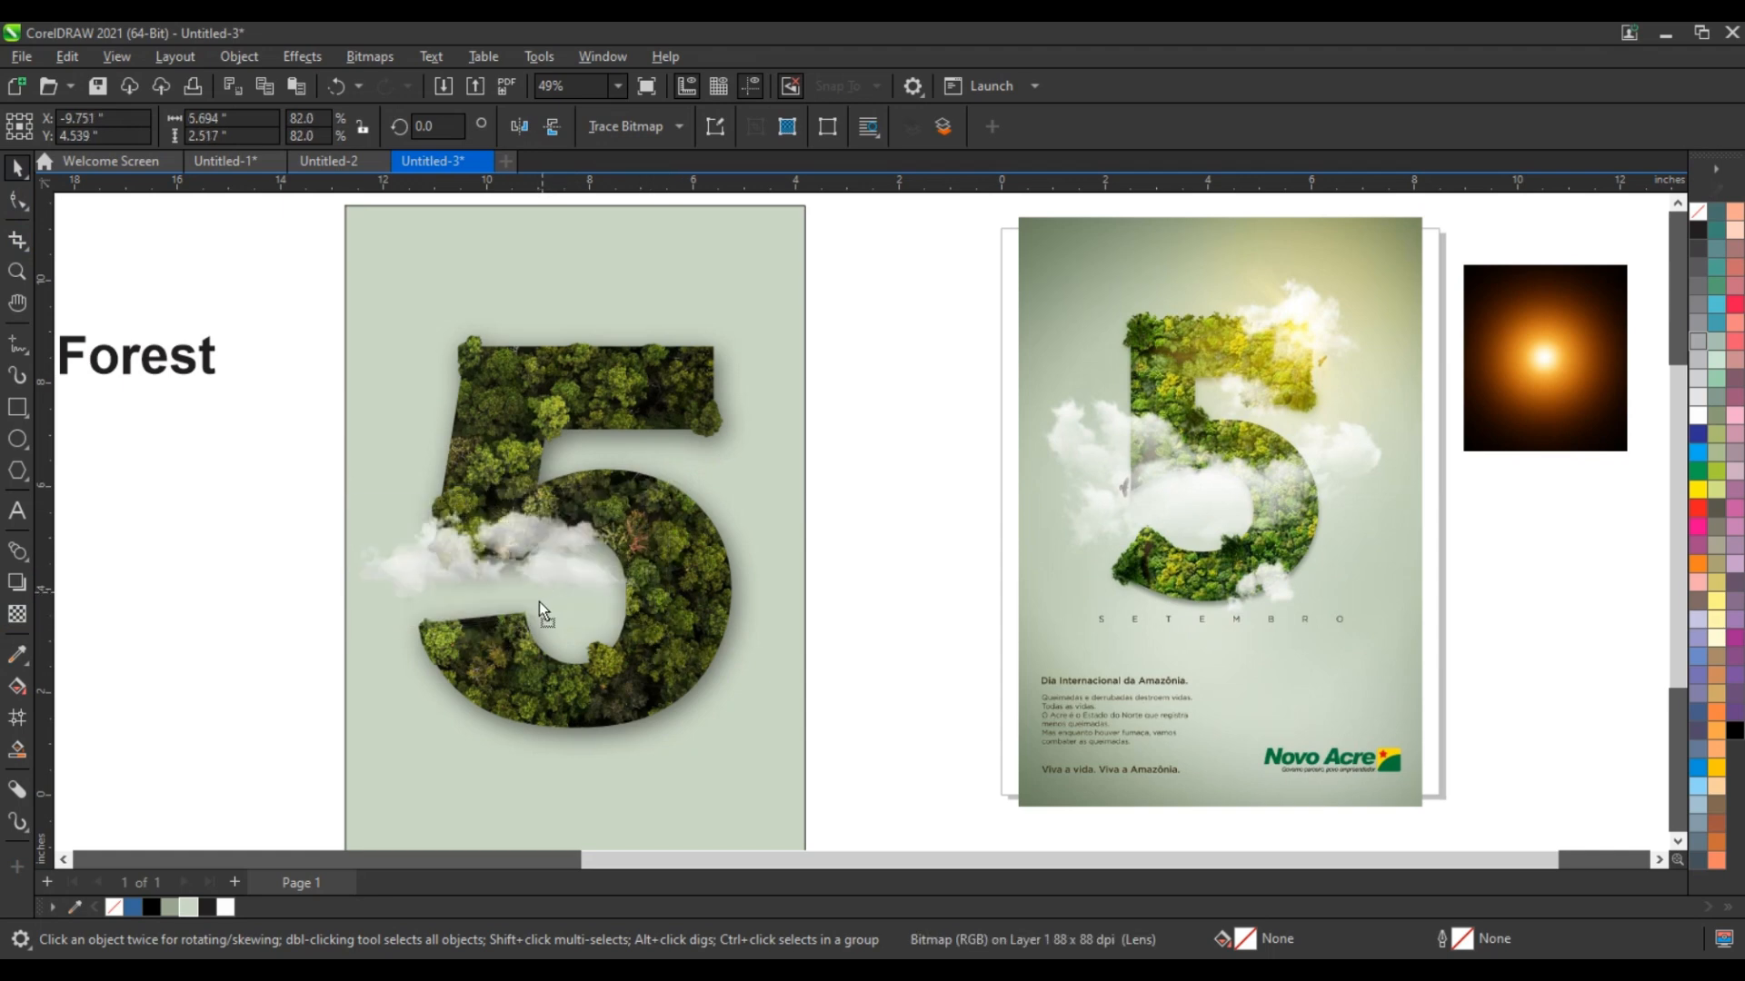
pyautogui.moveTo(545, 612); pyautogui.dragTo(549, 592)
pyautogui.click(17, 615)
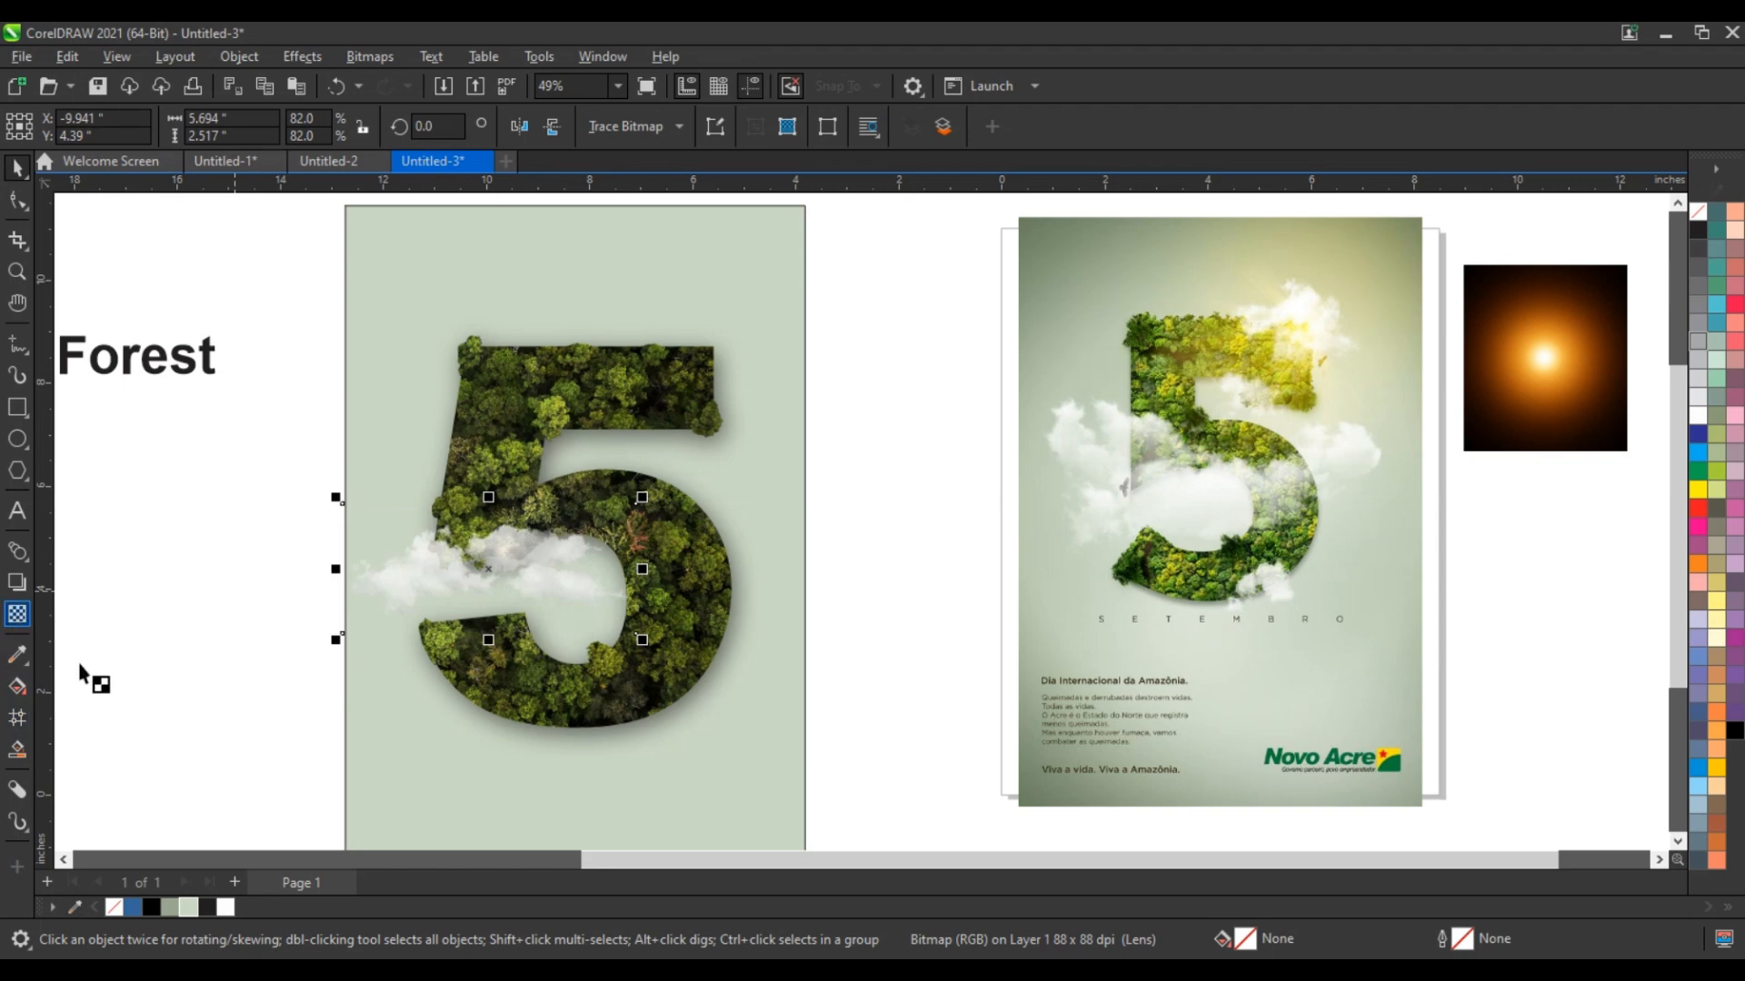
pyautogui.moveTo(451, 670); pyautogui.dragTo(460, 663)
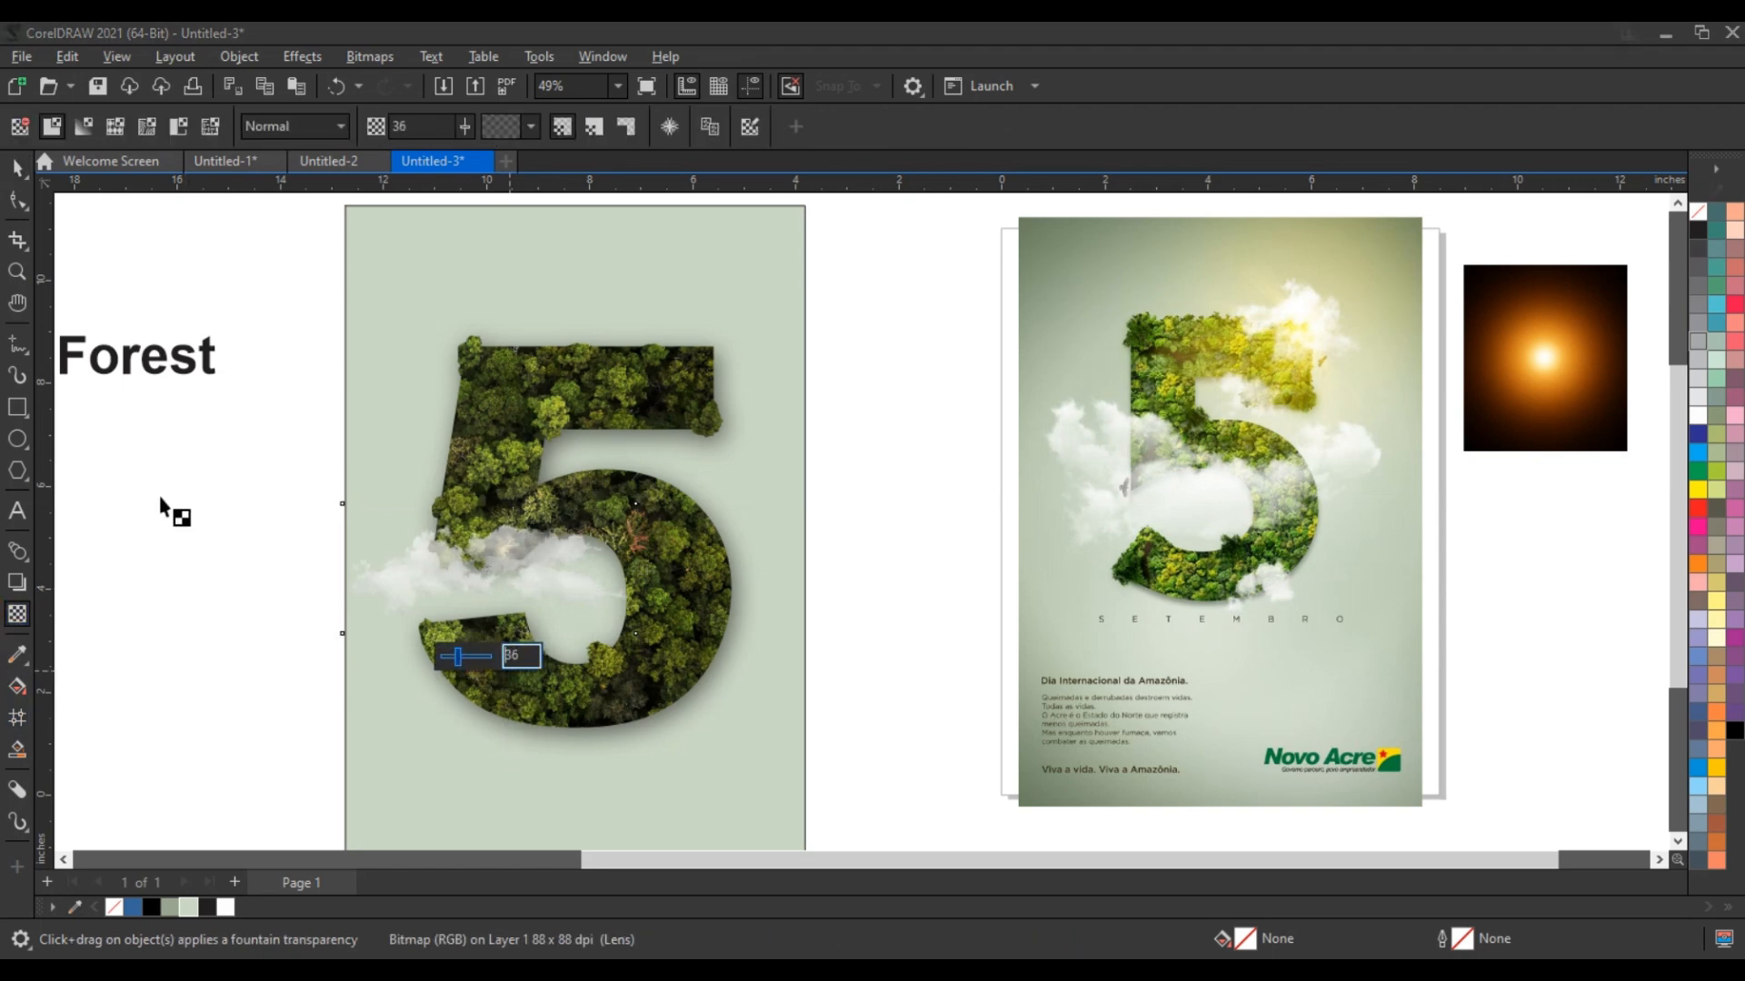
# - Duplicate the cloud over the top bar's right end, mirror the copy horizontally and scale it to 72.9%
pyautogui.press('space')
pyautogui.moveTo(587, 560); pyautogui.dragTo(774, 352)
pyautogui.rightClick(774, 353)
pyautogui.click(522, 124)
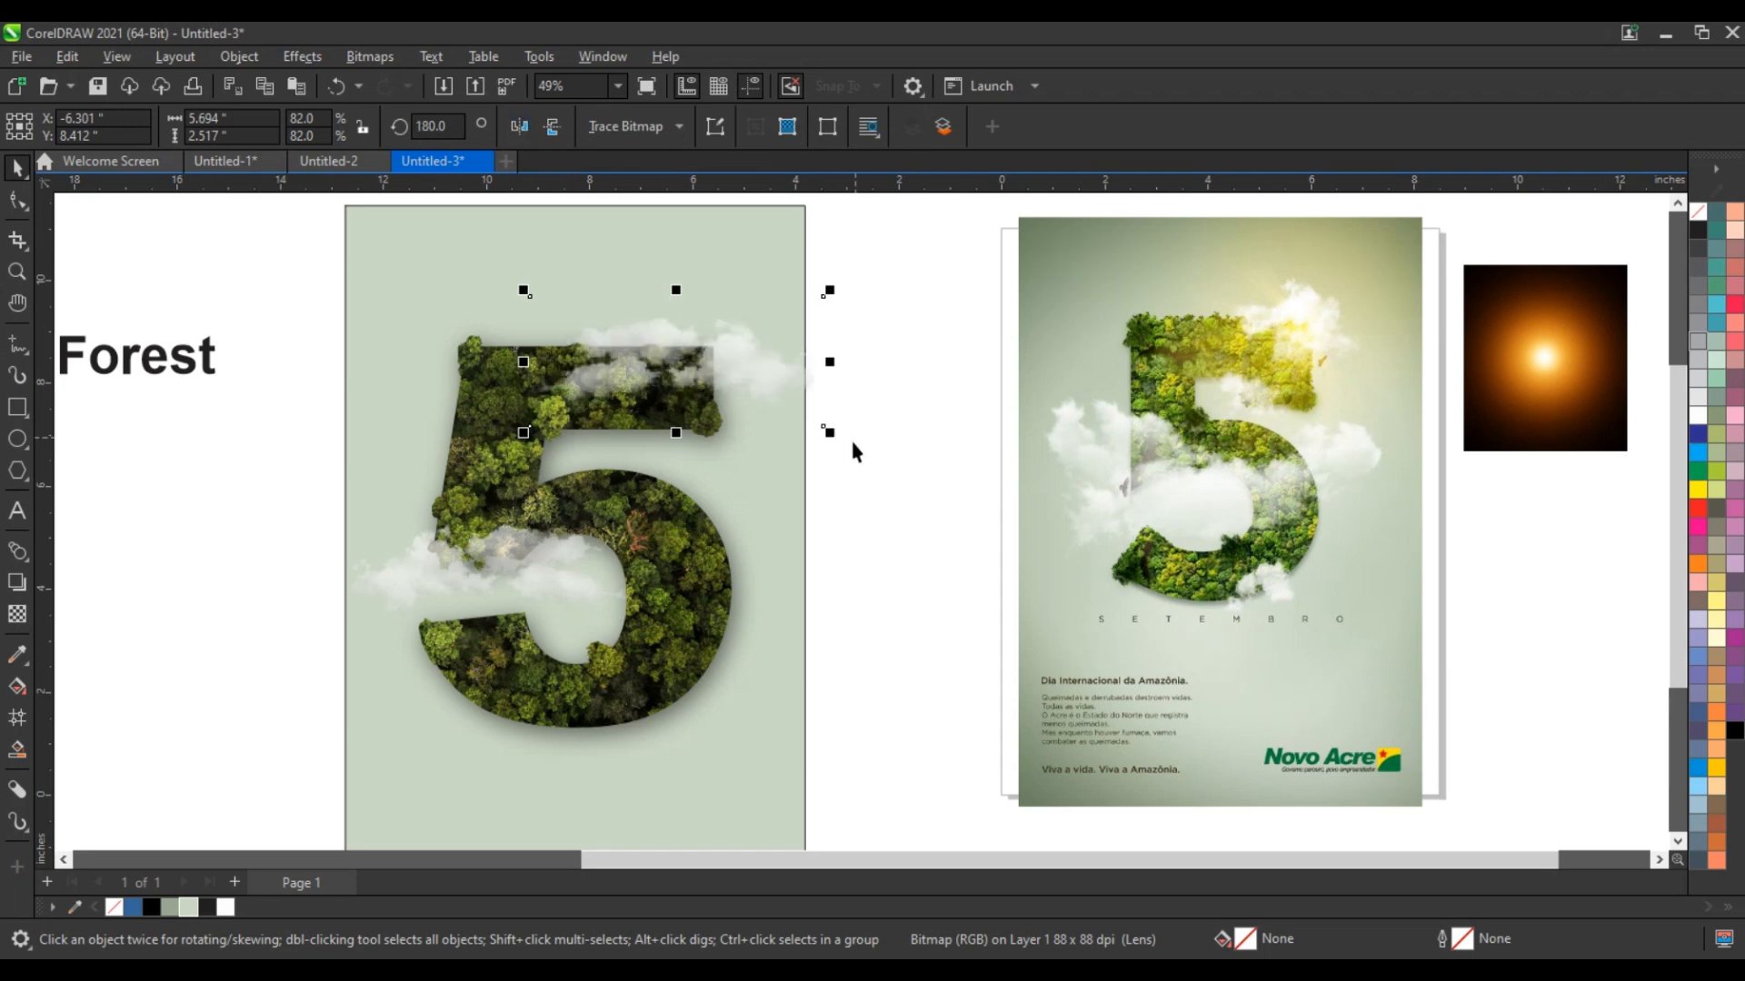
pyautogui.moveTo(829, 433); pyautogui.dragTo(740, 535)
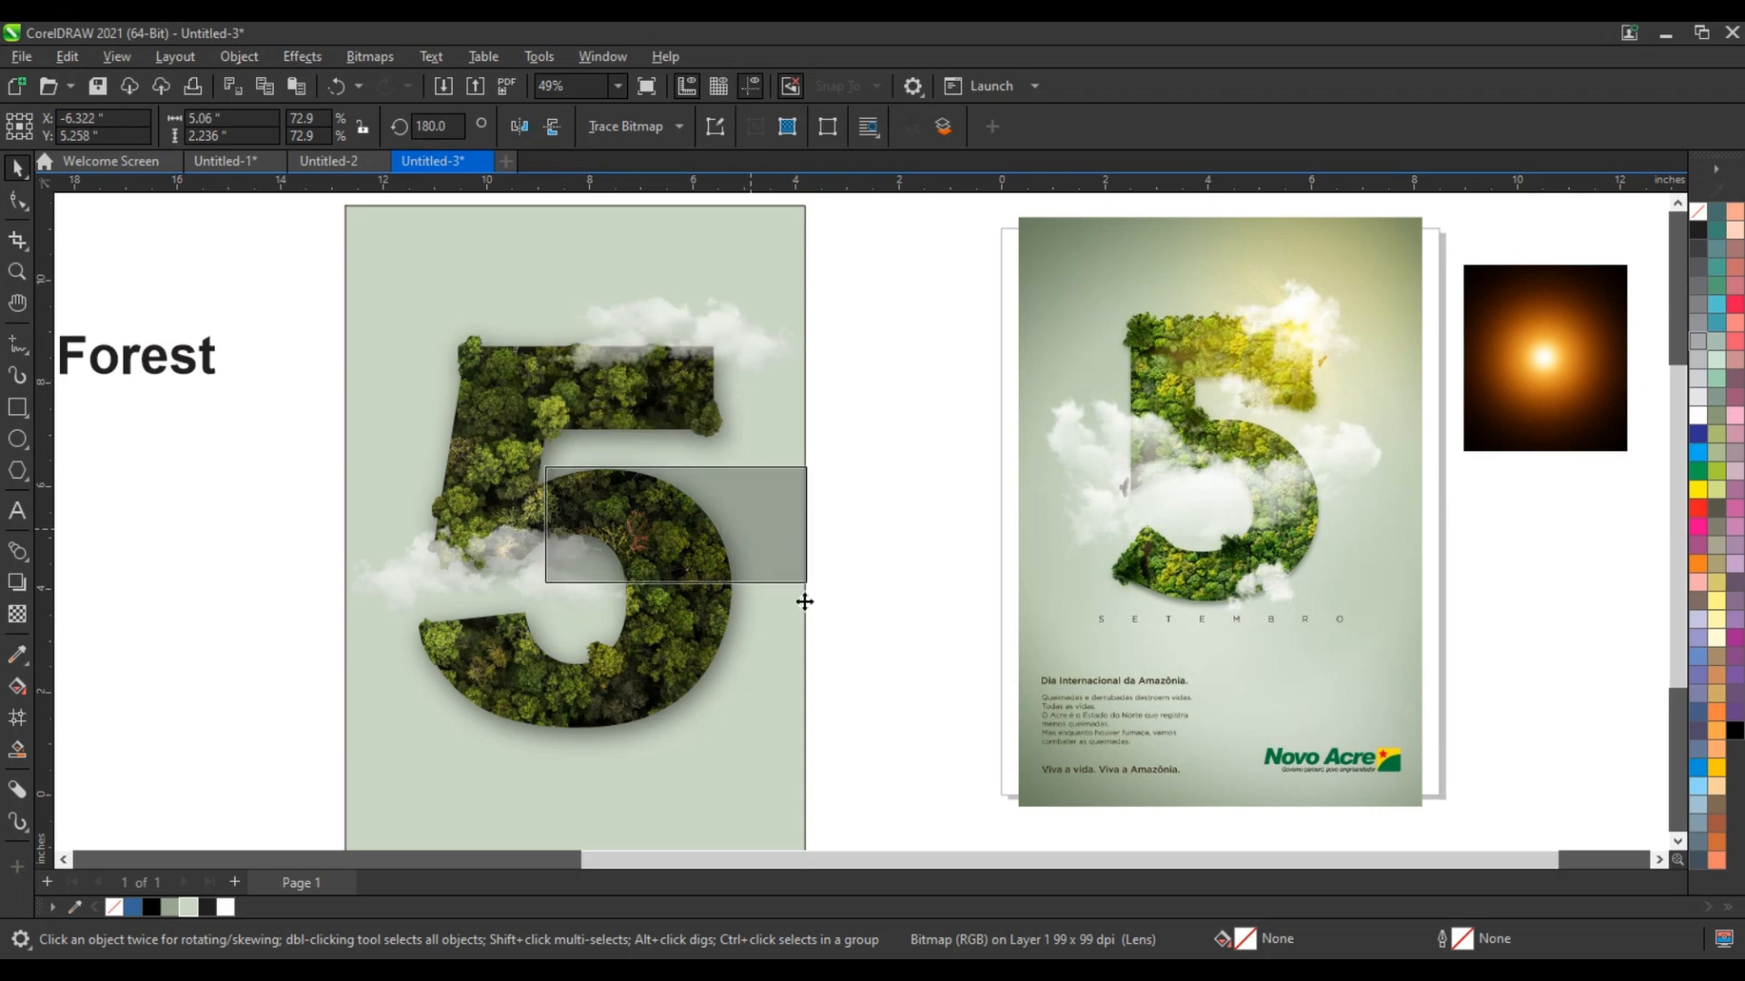
# - Scale the second cloud copy to 50.9%, place it over the upper right of the 5's bowl and set its transparency to 11
pyautogui.moveTo(805, 602); pyautogui.dragTo(765, 578)
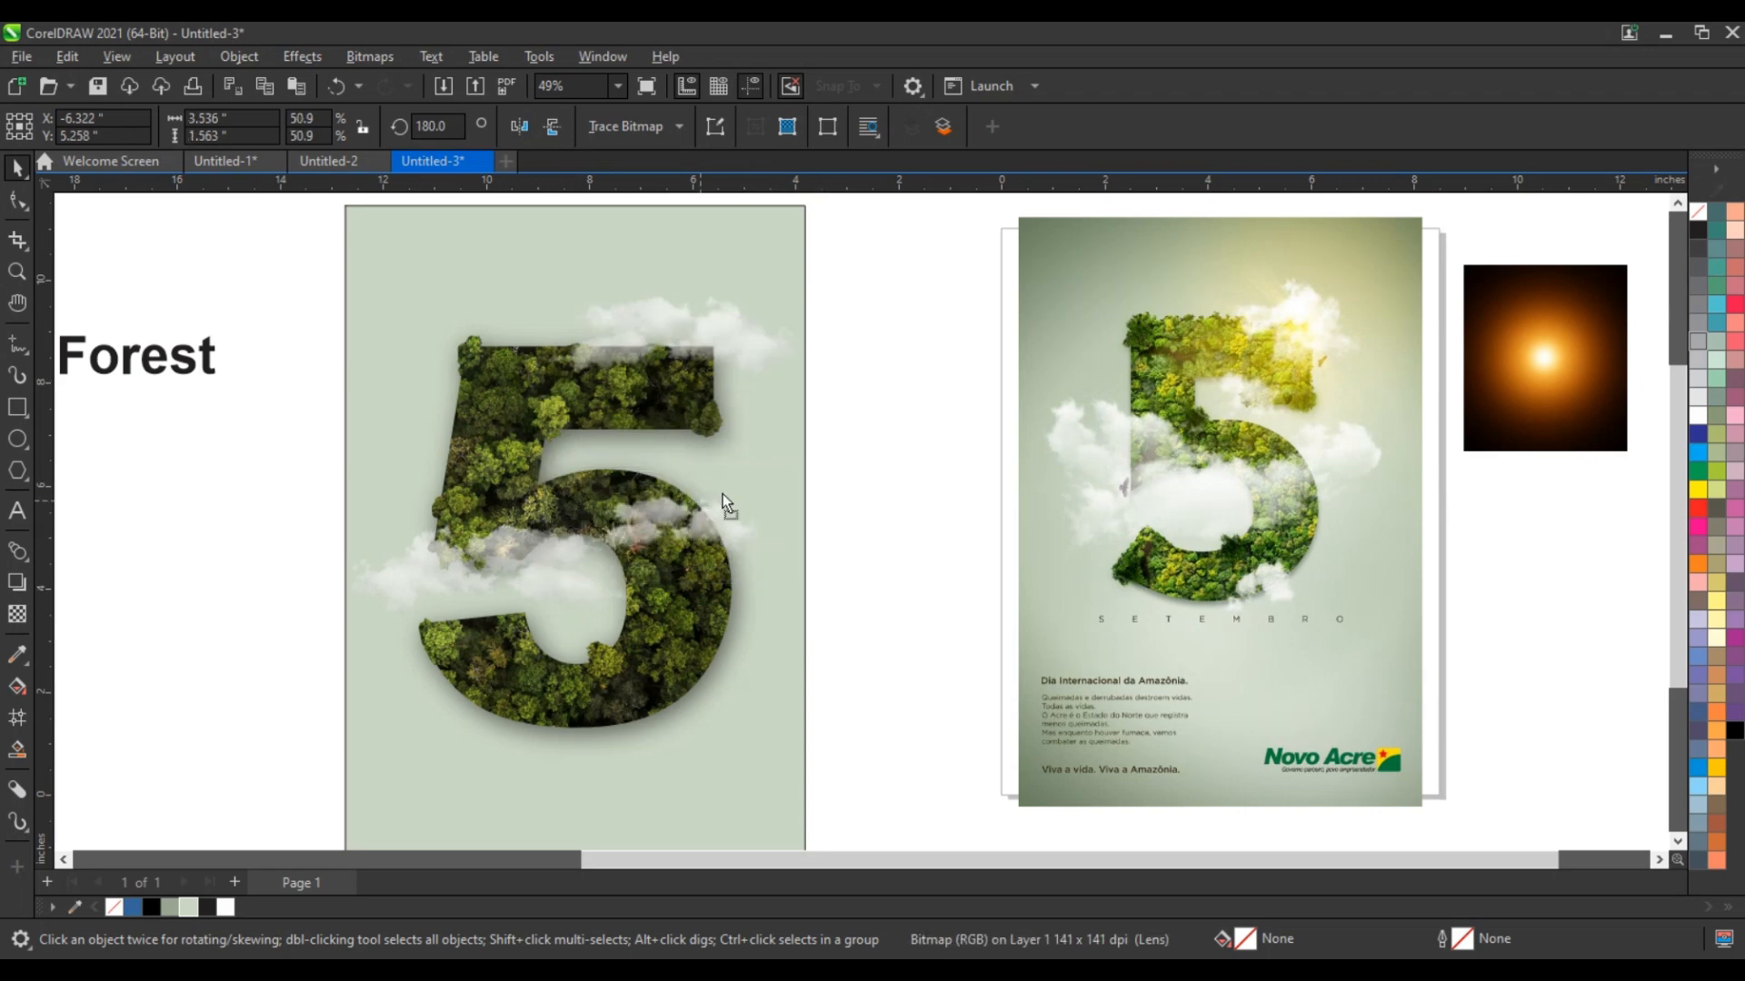
pyautogui.moveTo(725, 500); pyautogui.dragTo(750, 492)
pyautogui.click(17, 615)
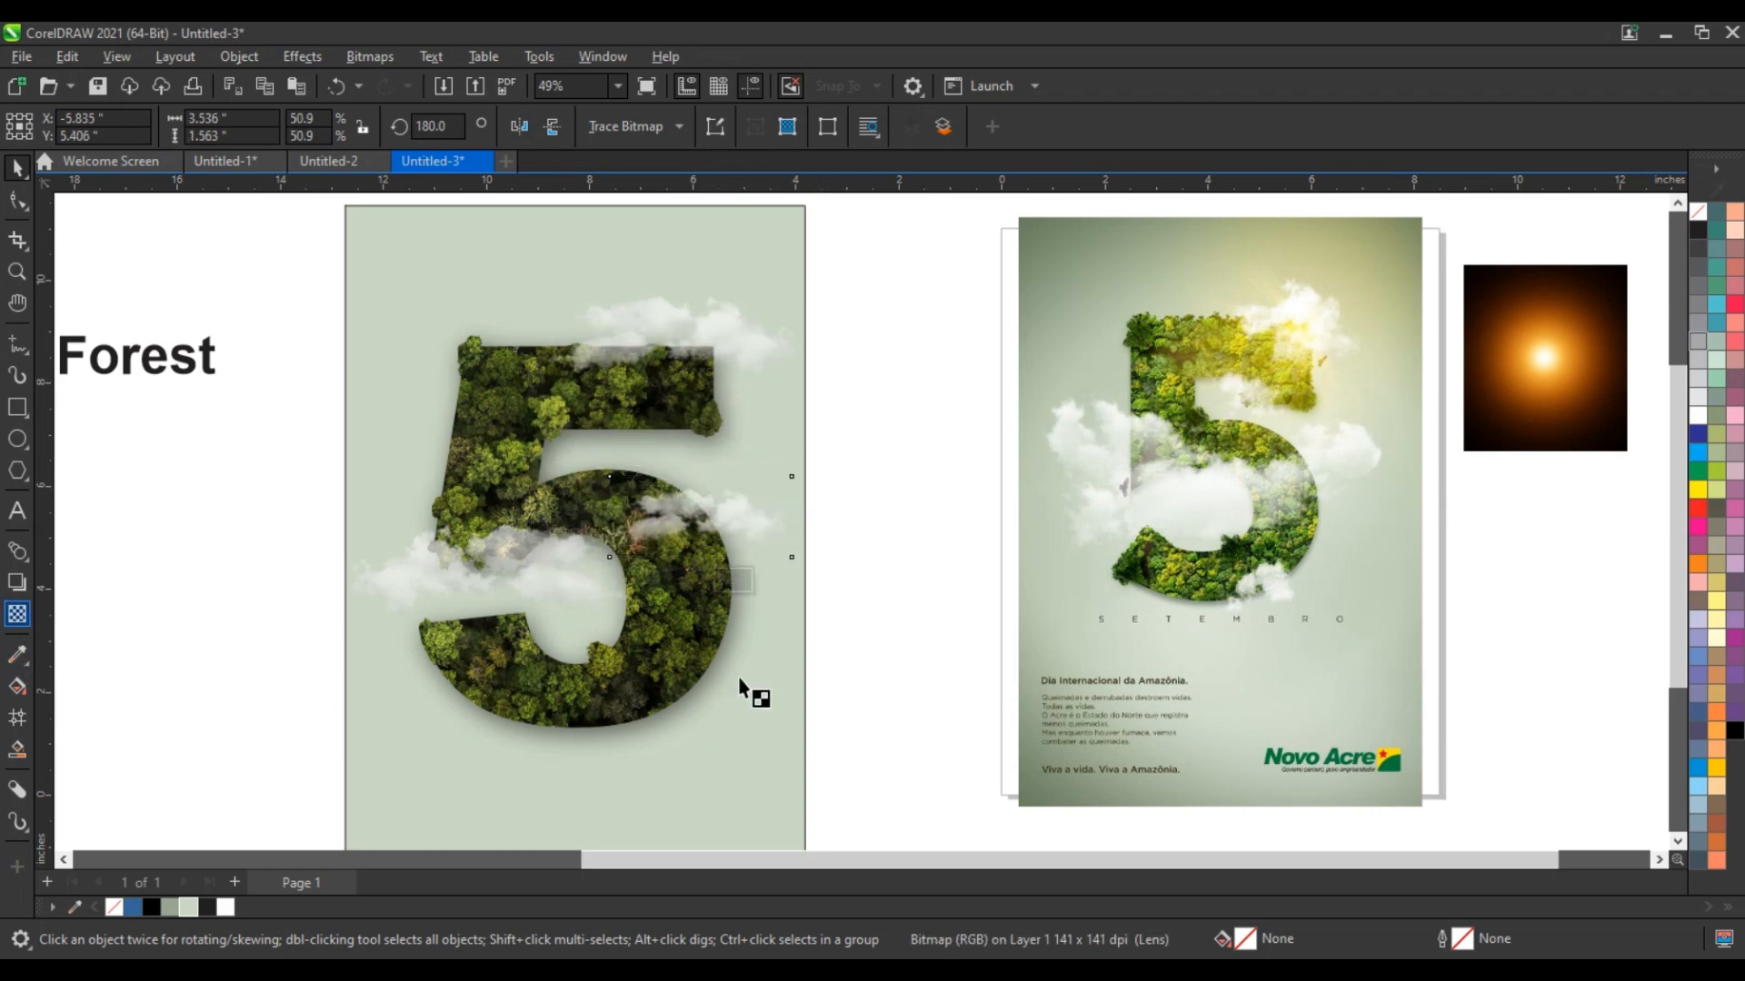
pyautogui.moveTo(669, 581); pyautogui.dragTo(660, 587)
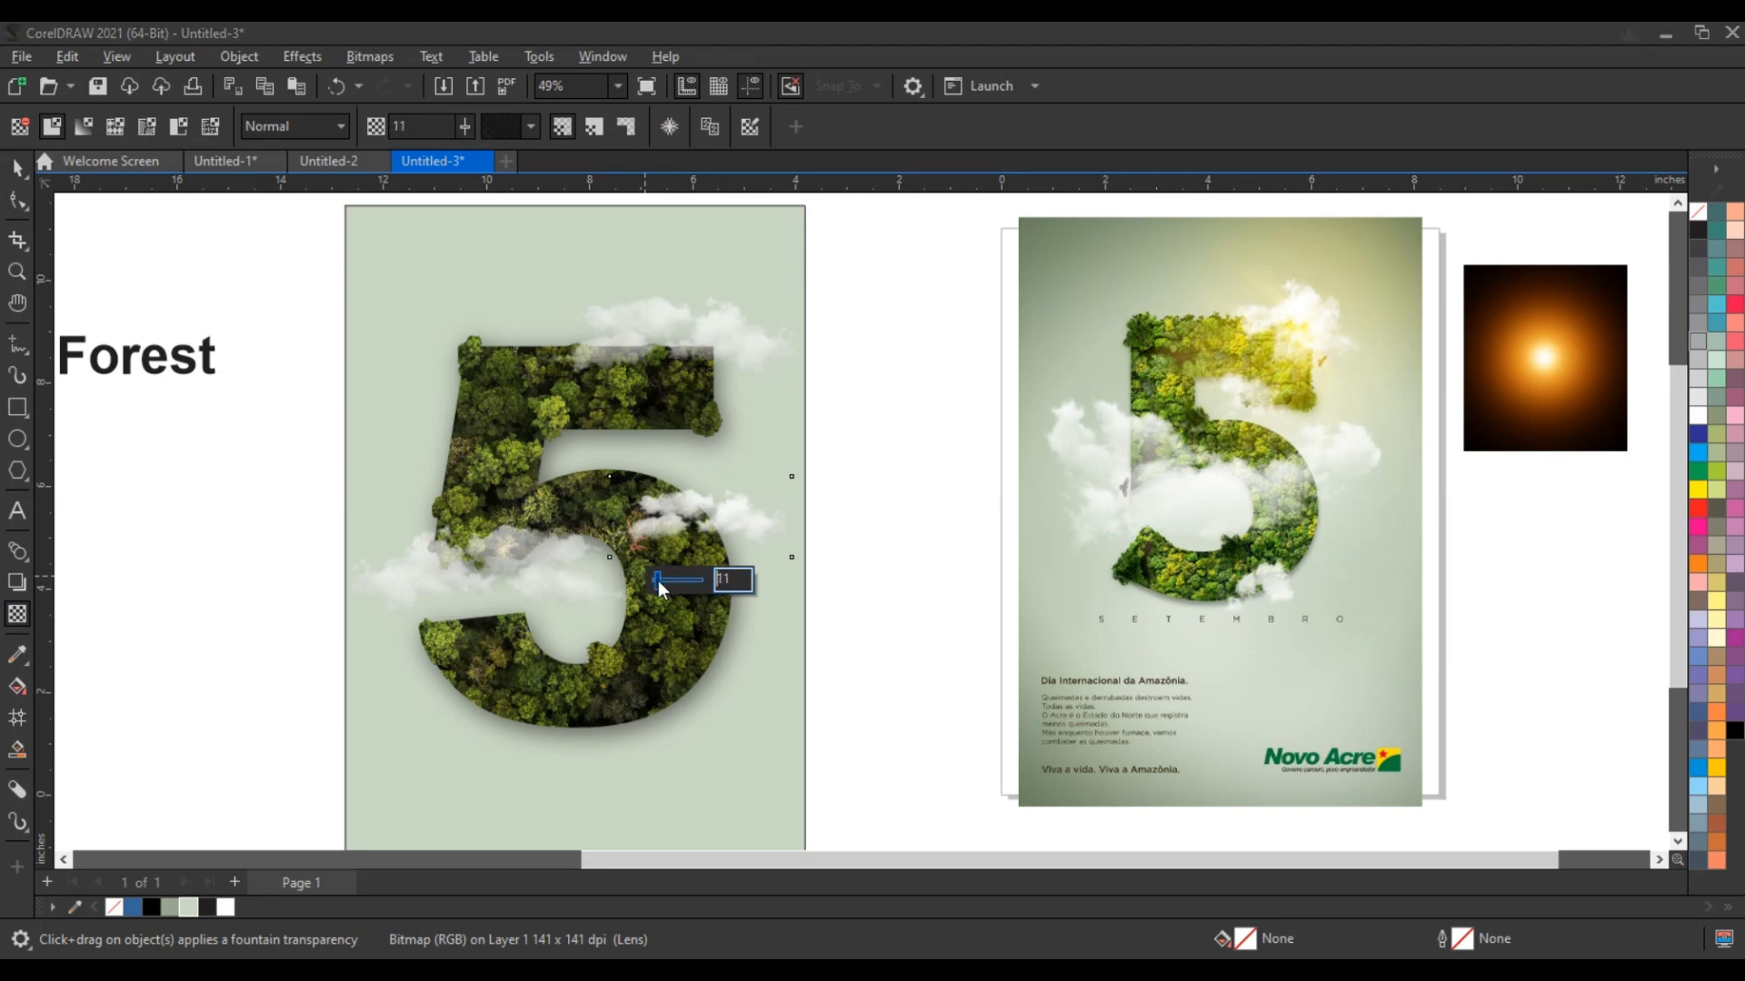
pyautogui.click(17, 173)
# - Move the orange glow image over the 5's top bar and set its merge mode to Screen
pyautogui.click(1496, 371)
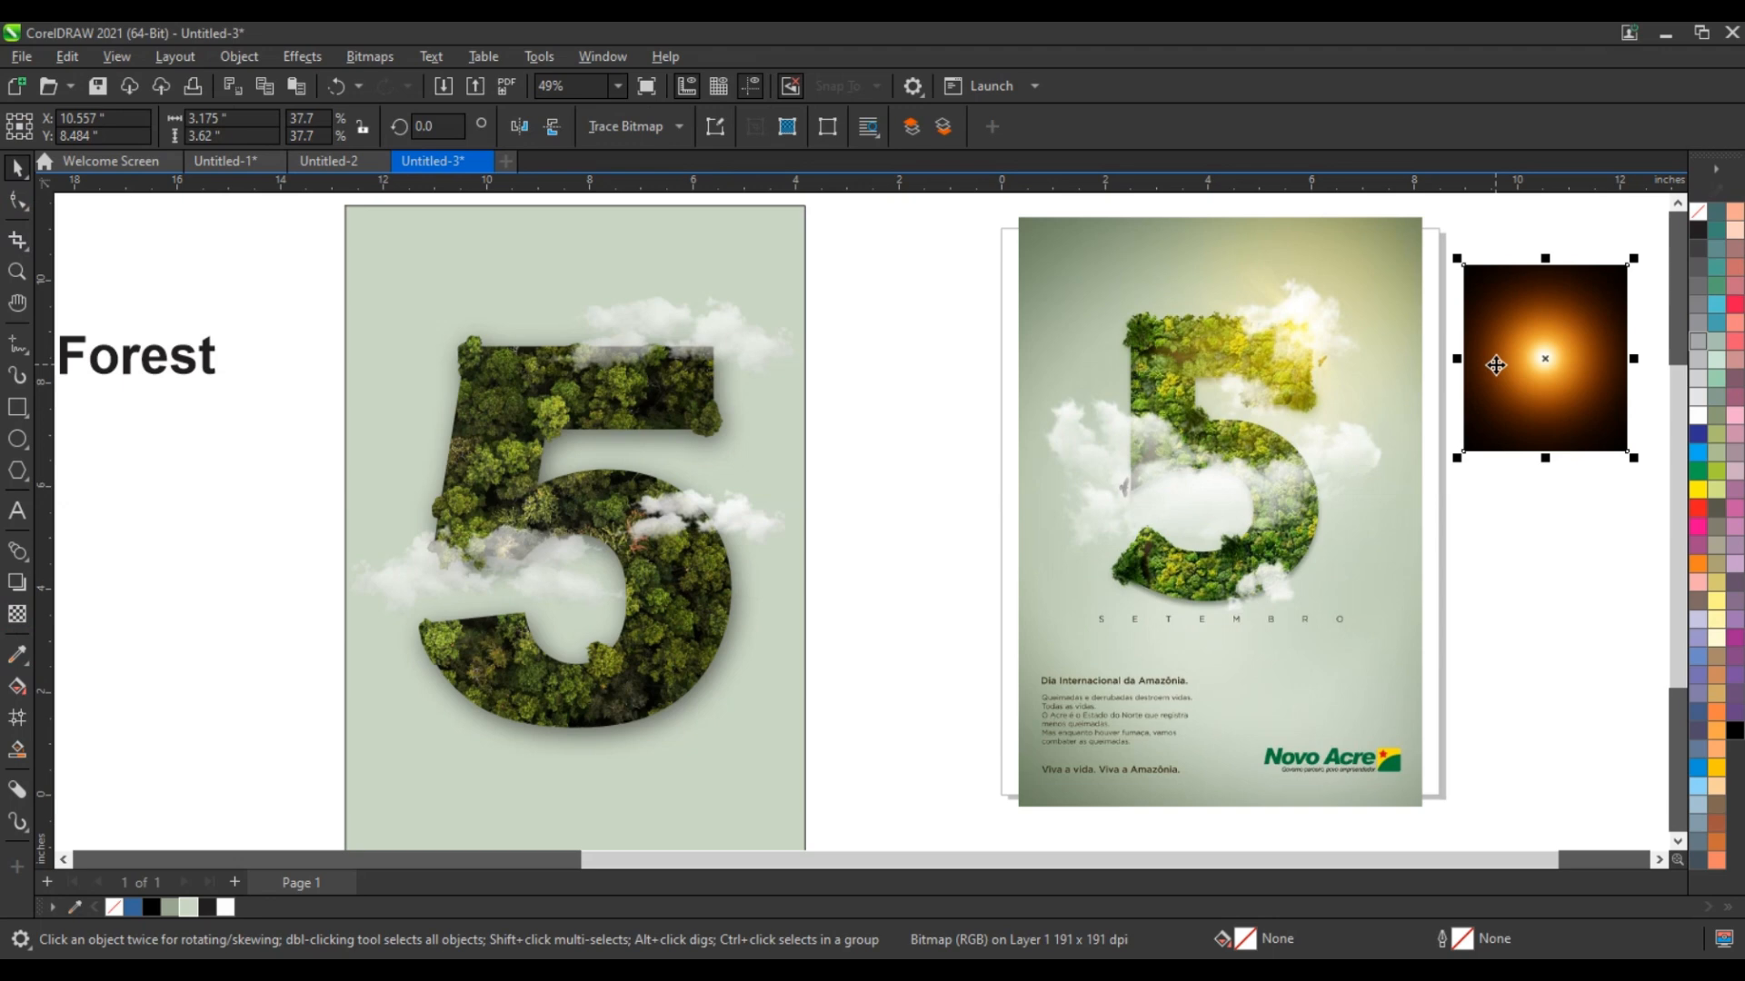
pyautogui.moveTo(1496, 364); pyautogui.dragTo(585, 410)
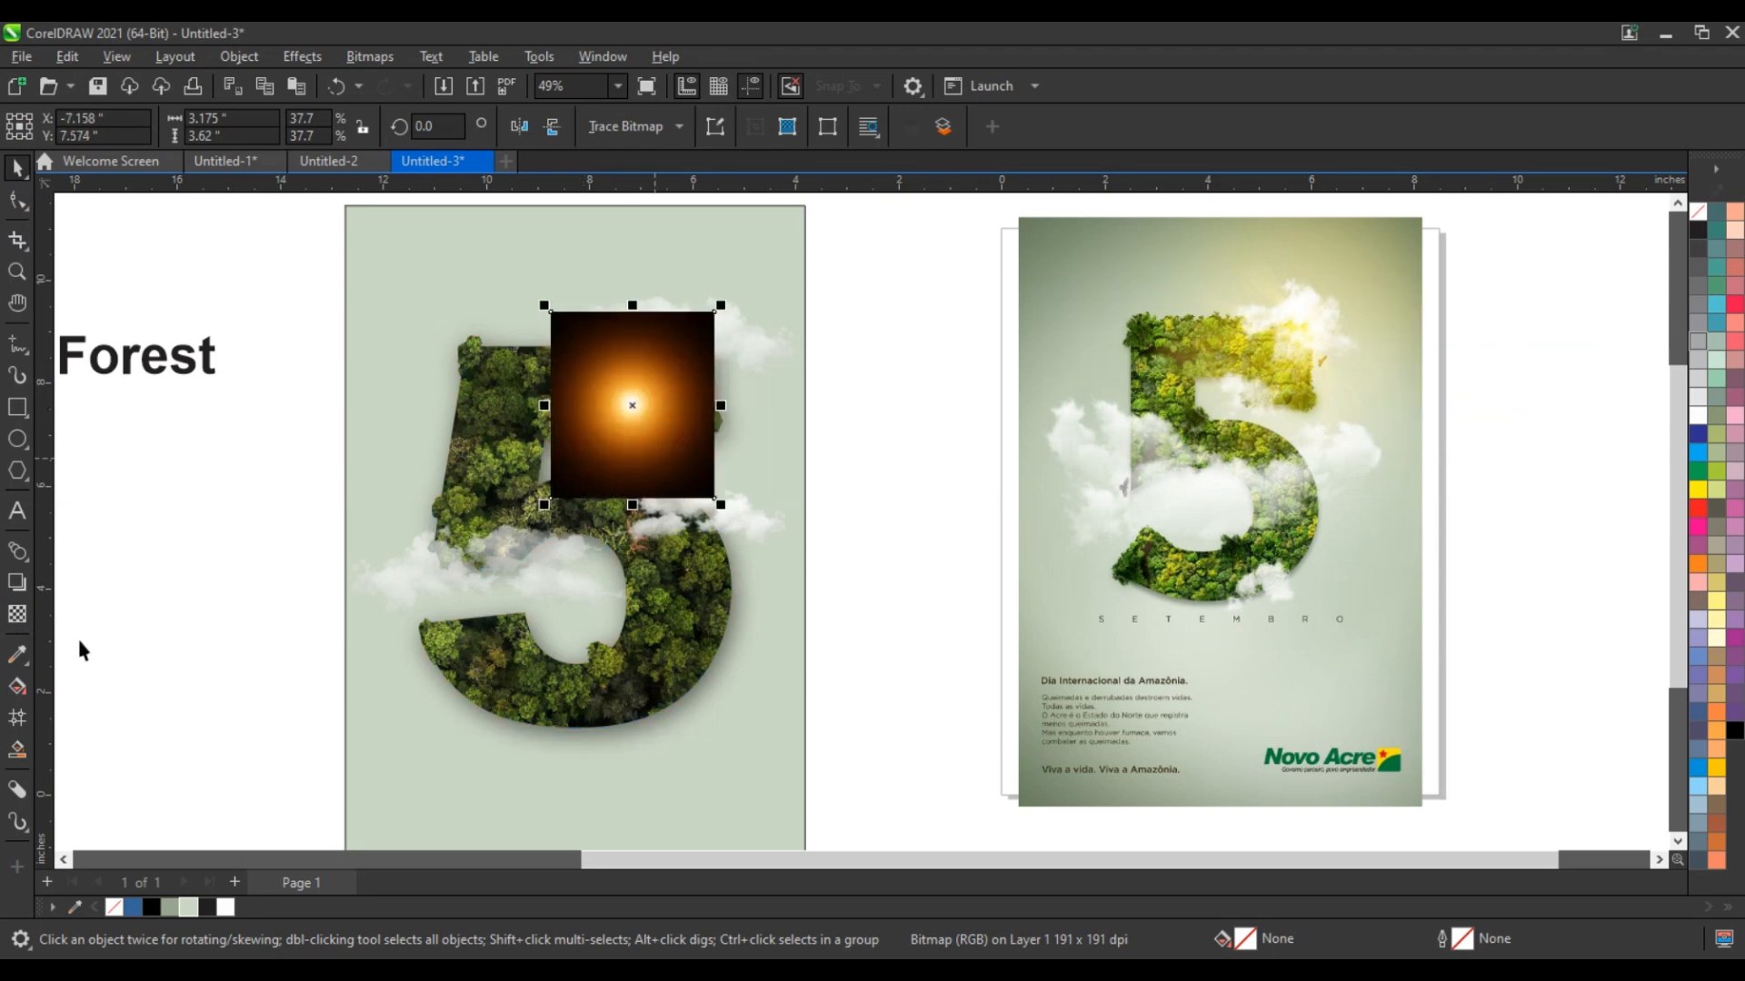
pyautogui.click(17, 618)
pyautogui.click(282, 131)
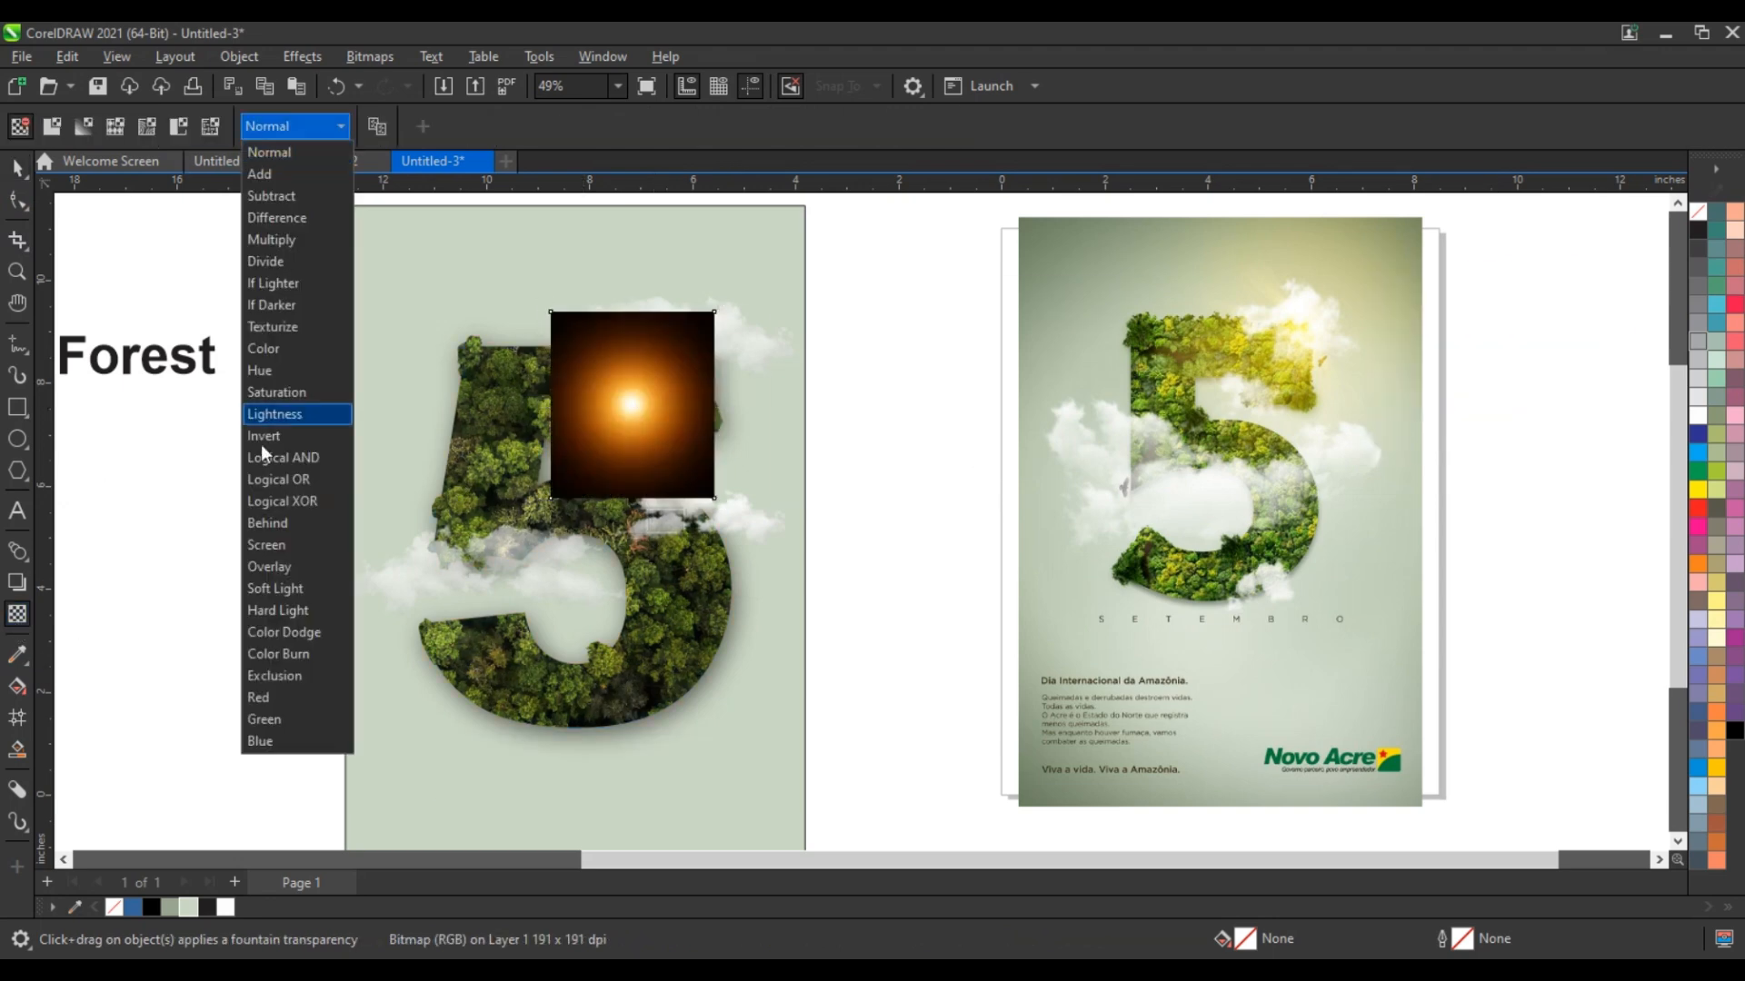
pyautogui.click(265, 544)
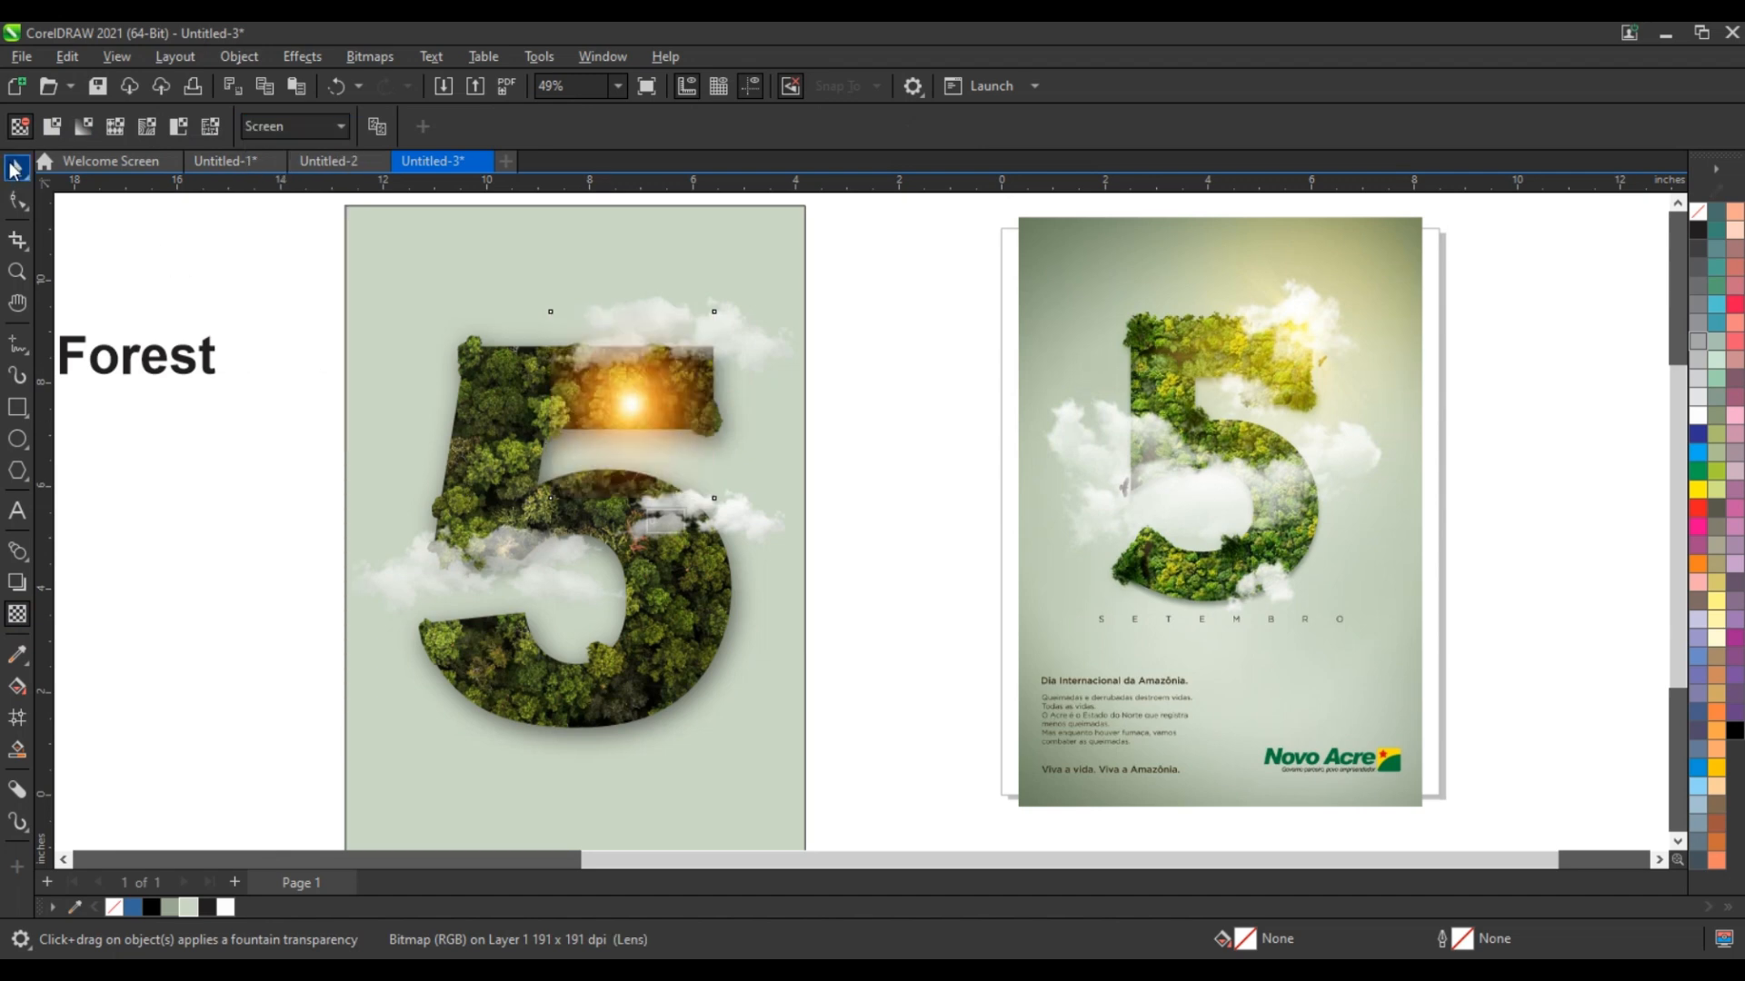
# - Enlarge the glow image to 76.4% and center it on the right end of the 5's top bar
pyautogui.press('space')
pyautogui.moveTo(712, 309); pyautogui.dragTo(896, 123)
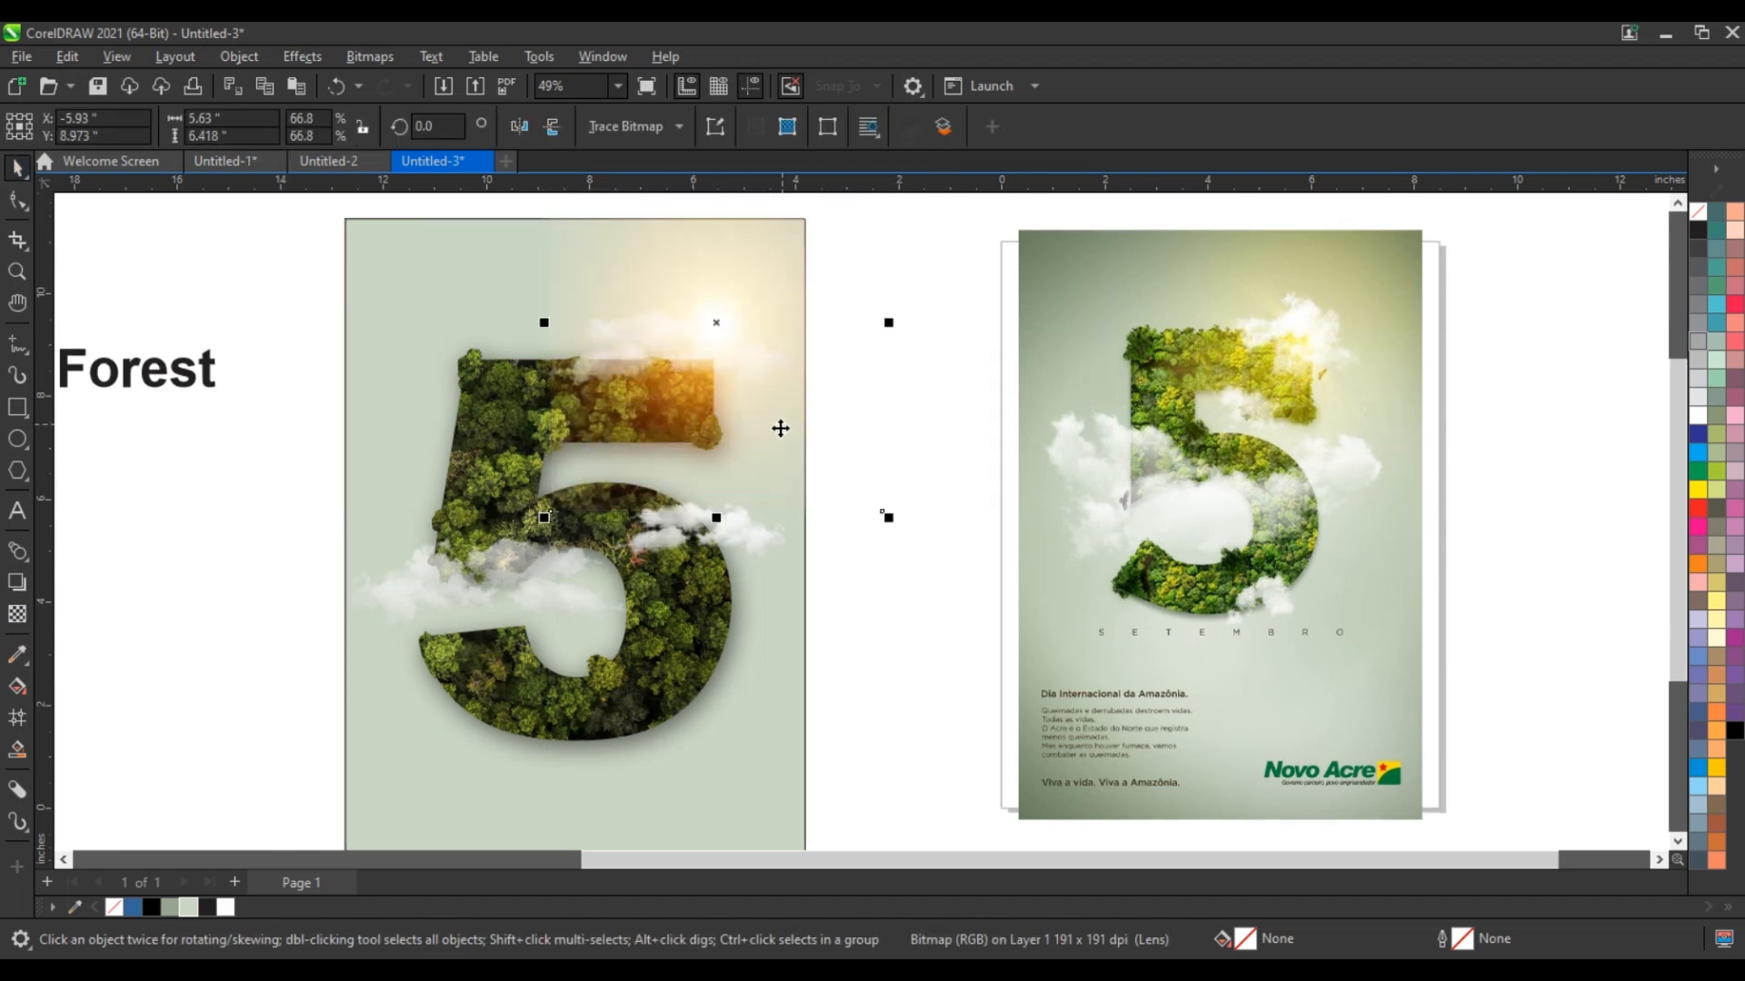
pyautogui.moveTo(768, 473); pyautogui.dragTo(805, 449)
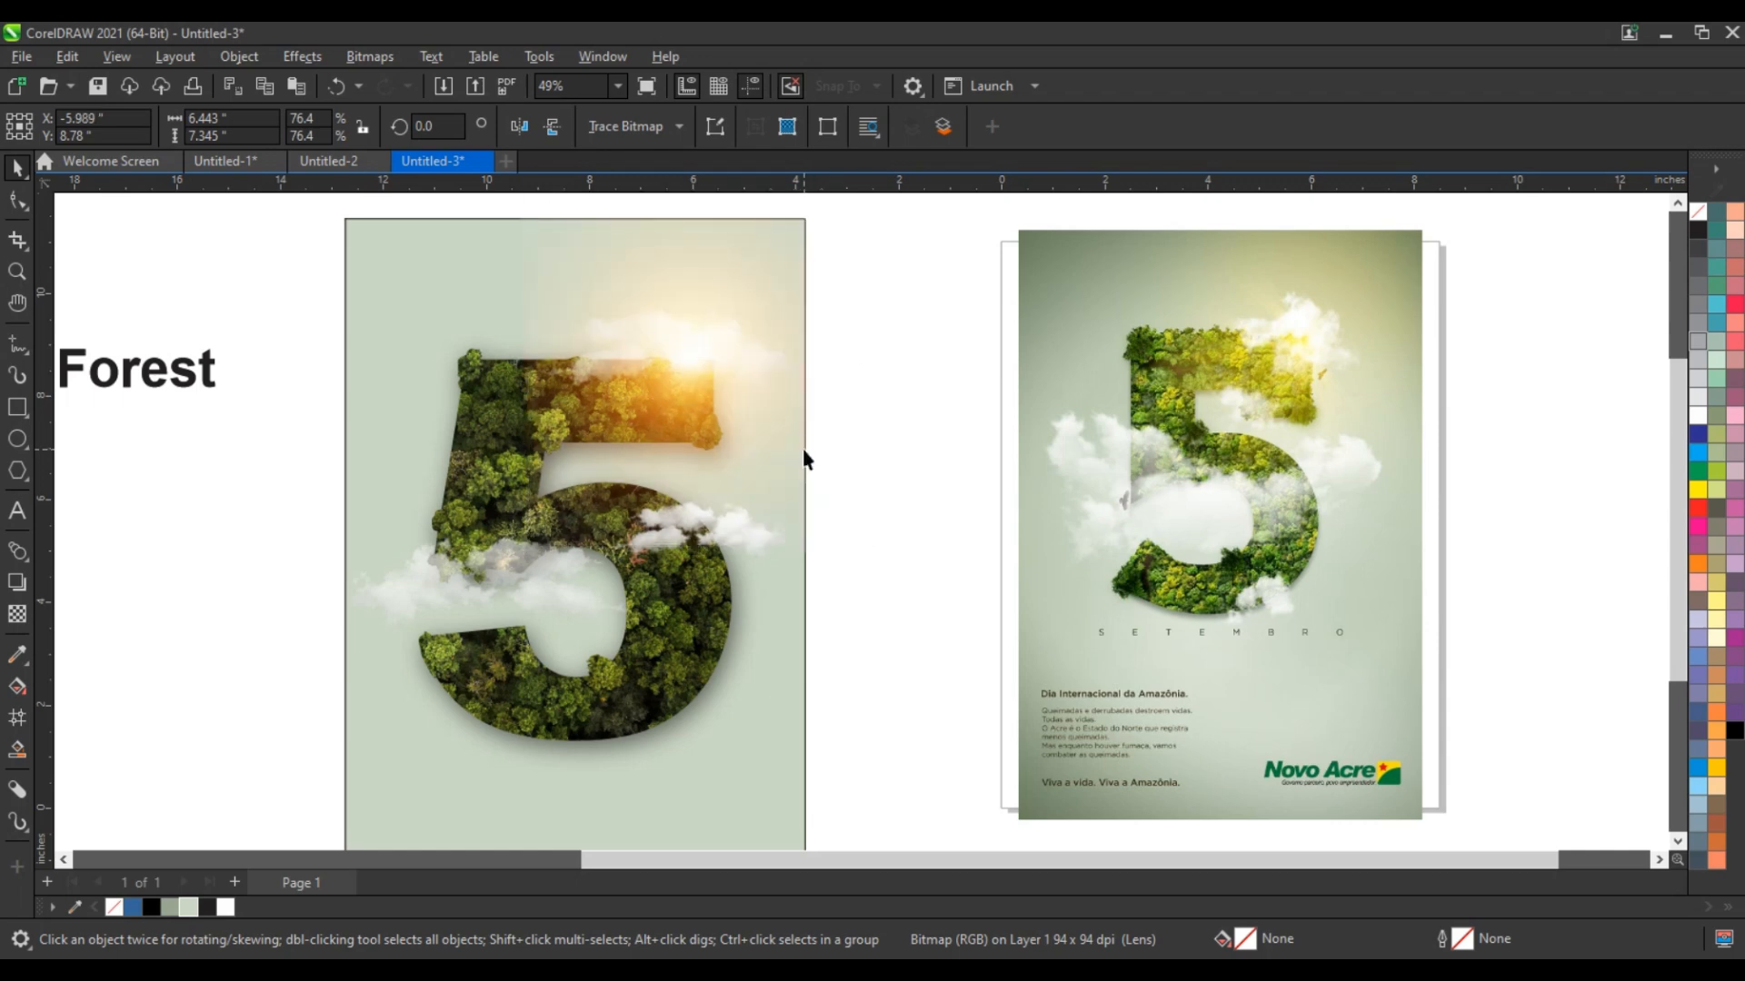
pyautogui.click(803, 450)
pyautogui.click(880, 574)
pyautogui.click(750, 506)
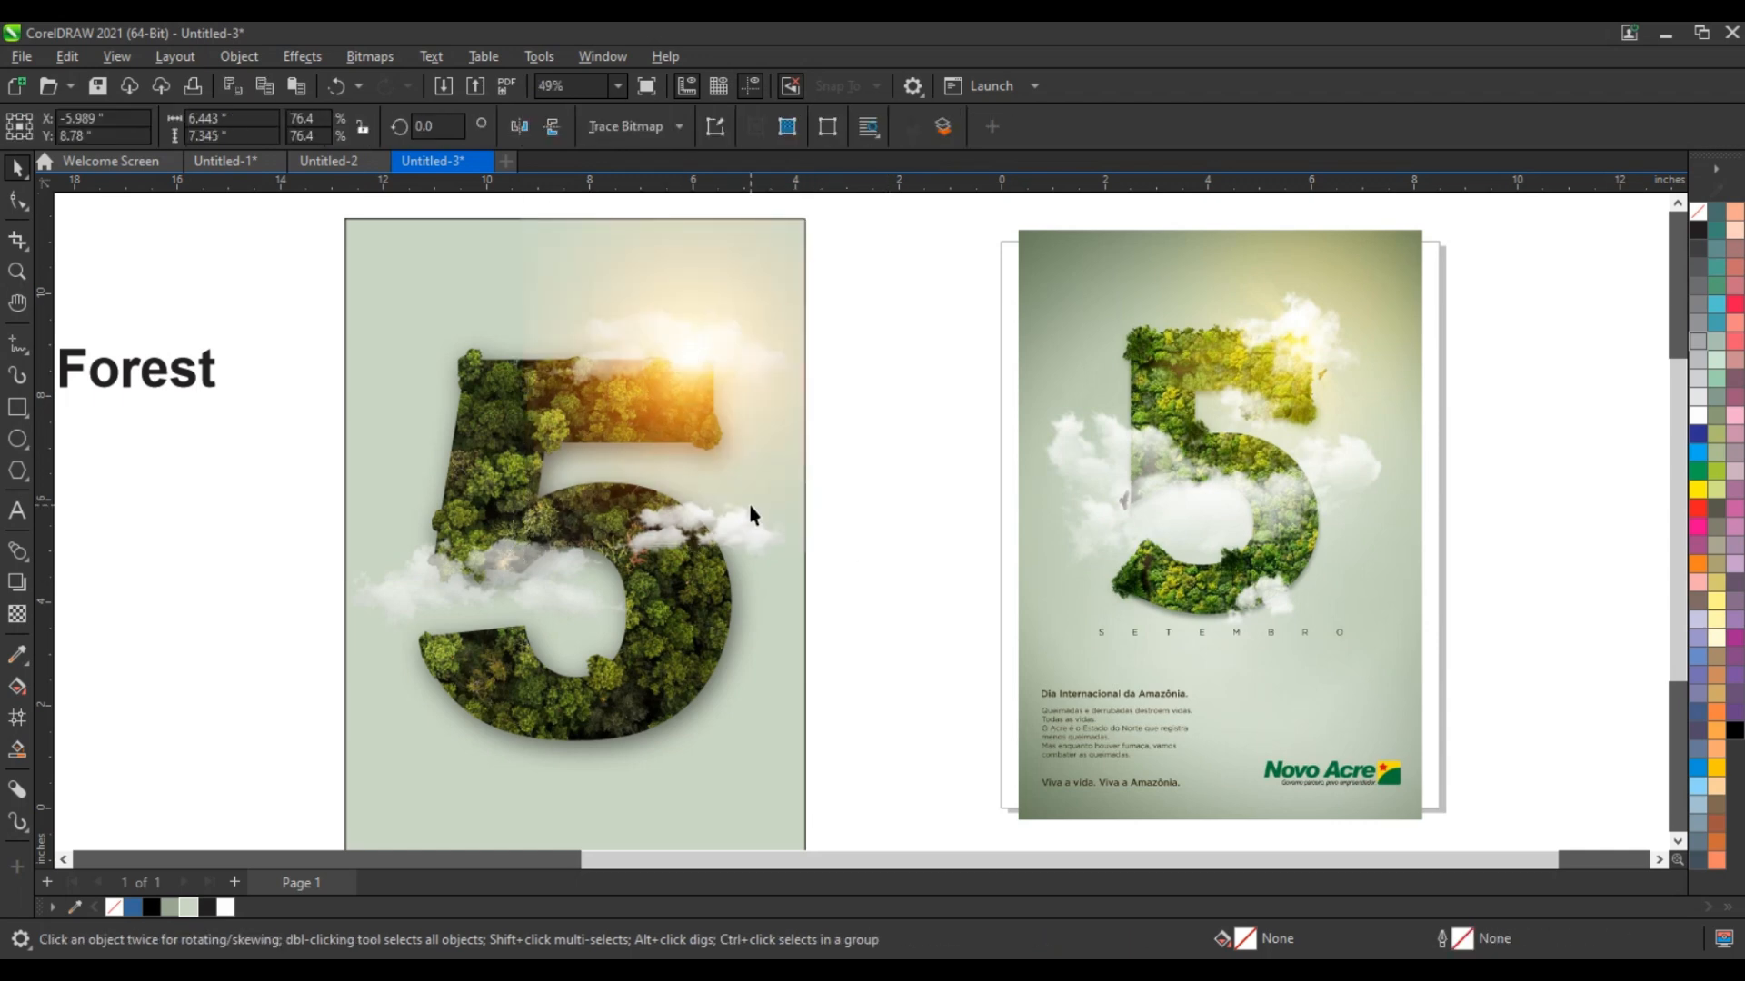
# - Open the 5's PowerClip contents and set the forest image's brightness to 14 and contrast to 35
pyautogui.click(587, 716)
pyautogui.rightClick(587, 714)
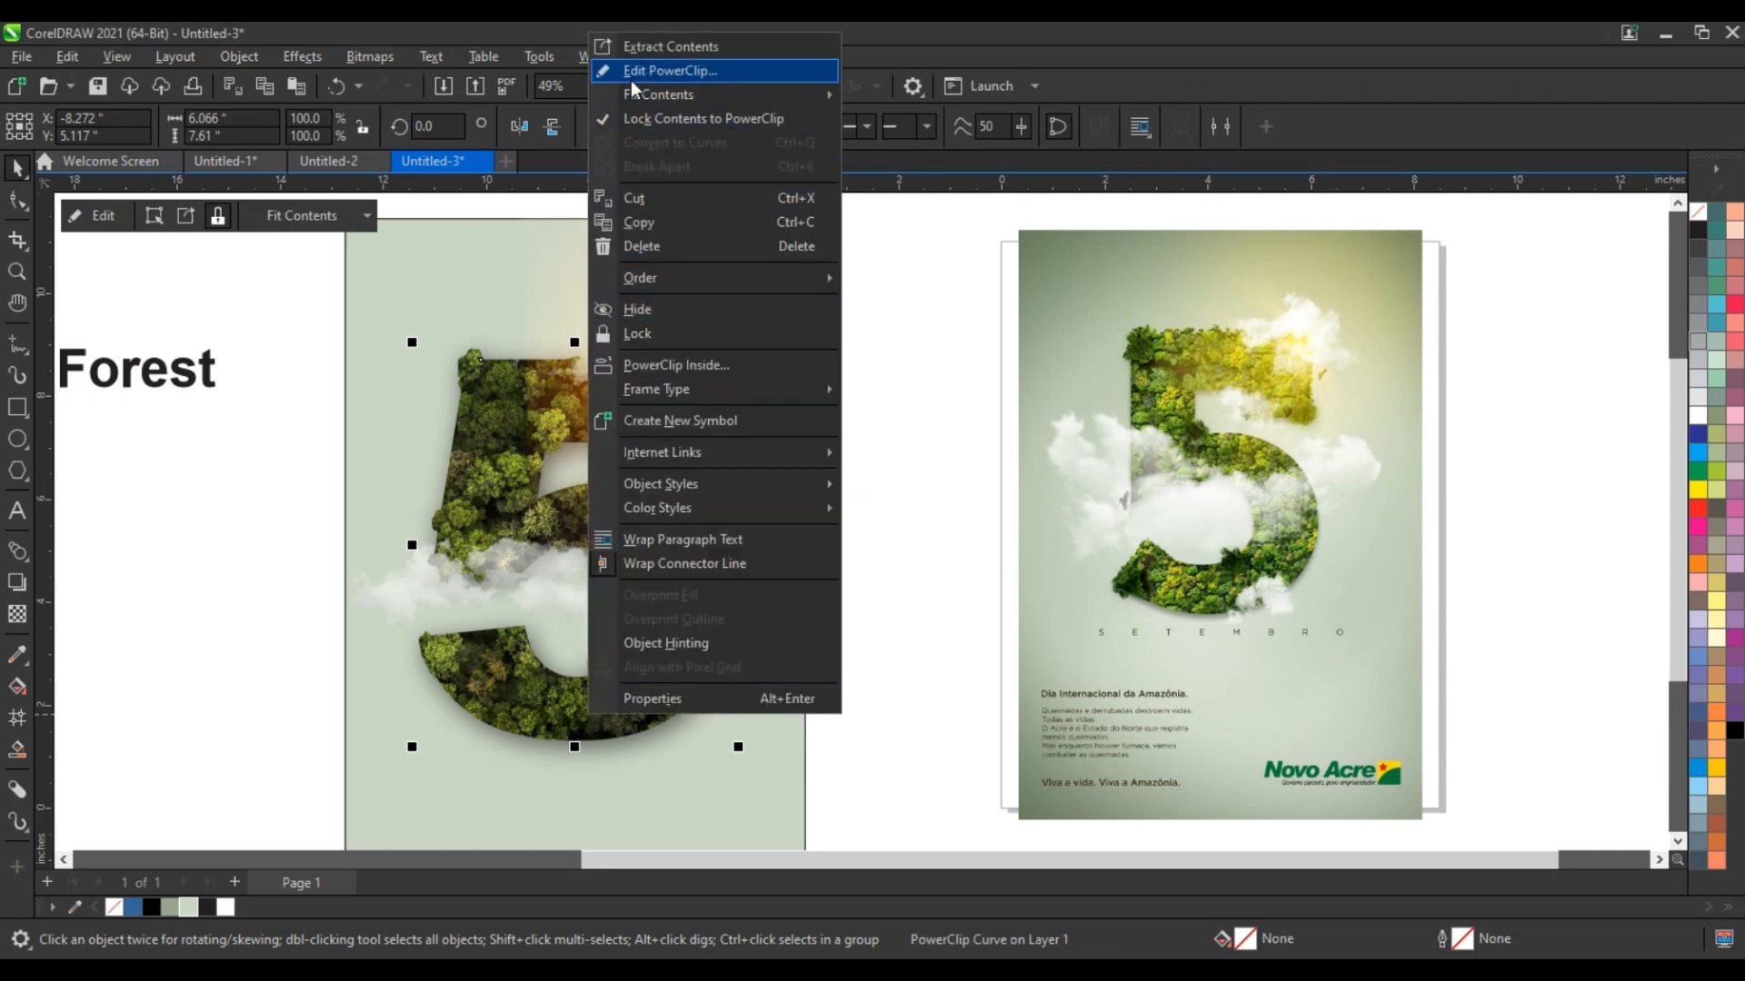
pyautogui.click(630, 71)
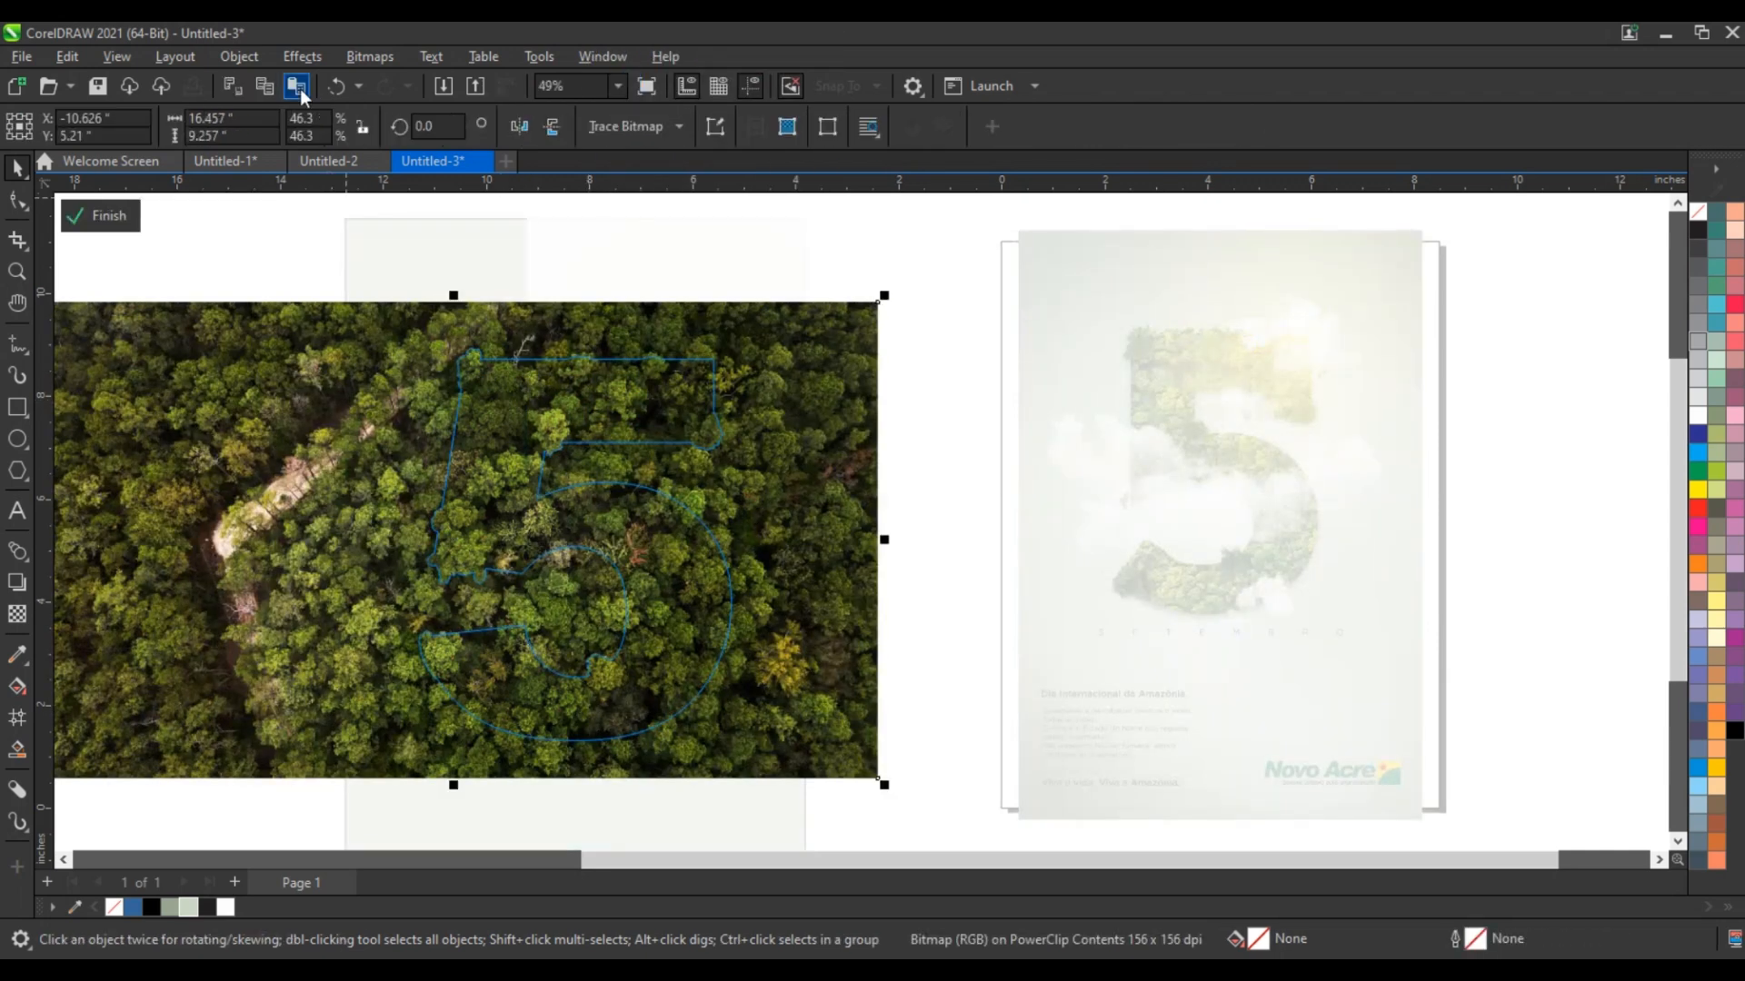
pyautogui.click(295, 58)
pyautogui.moveTo(318, 111)
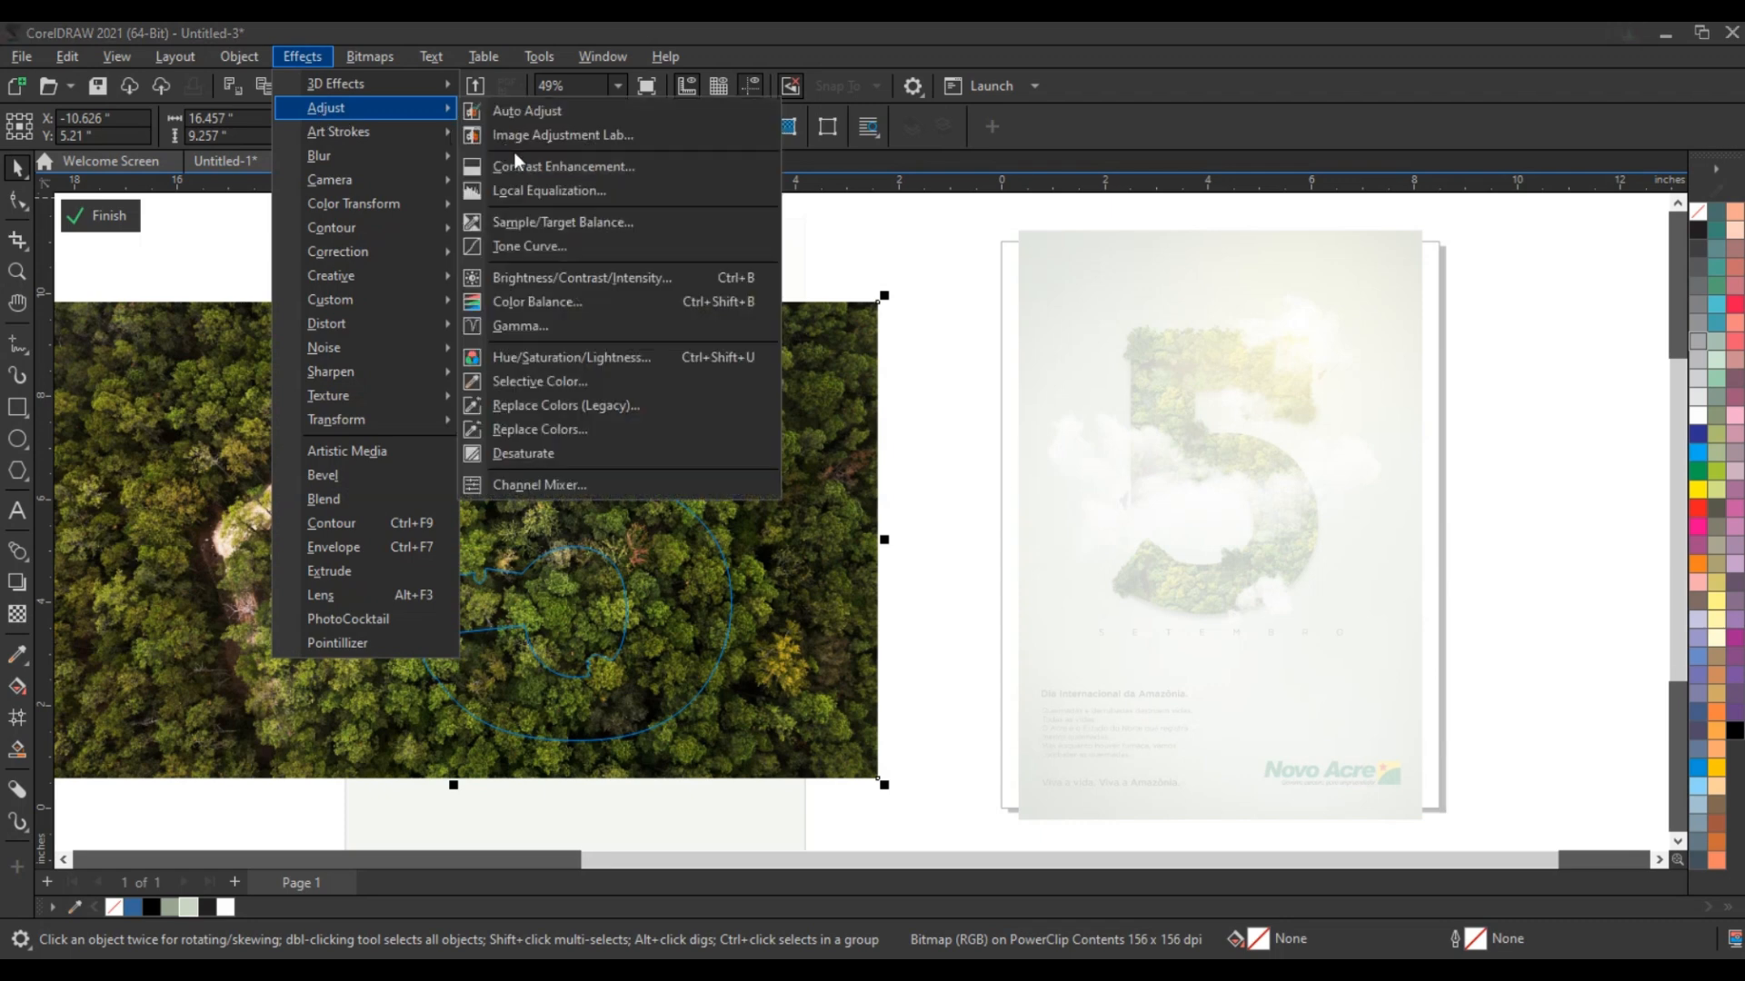
pyautogui.click(552, 278)
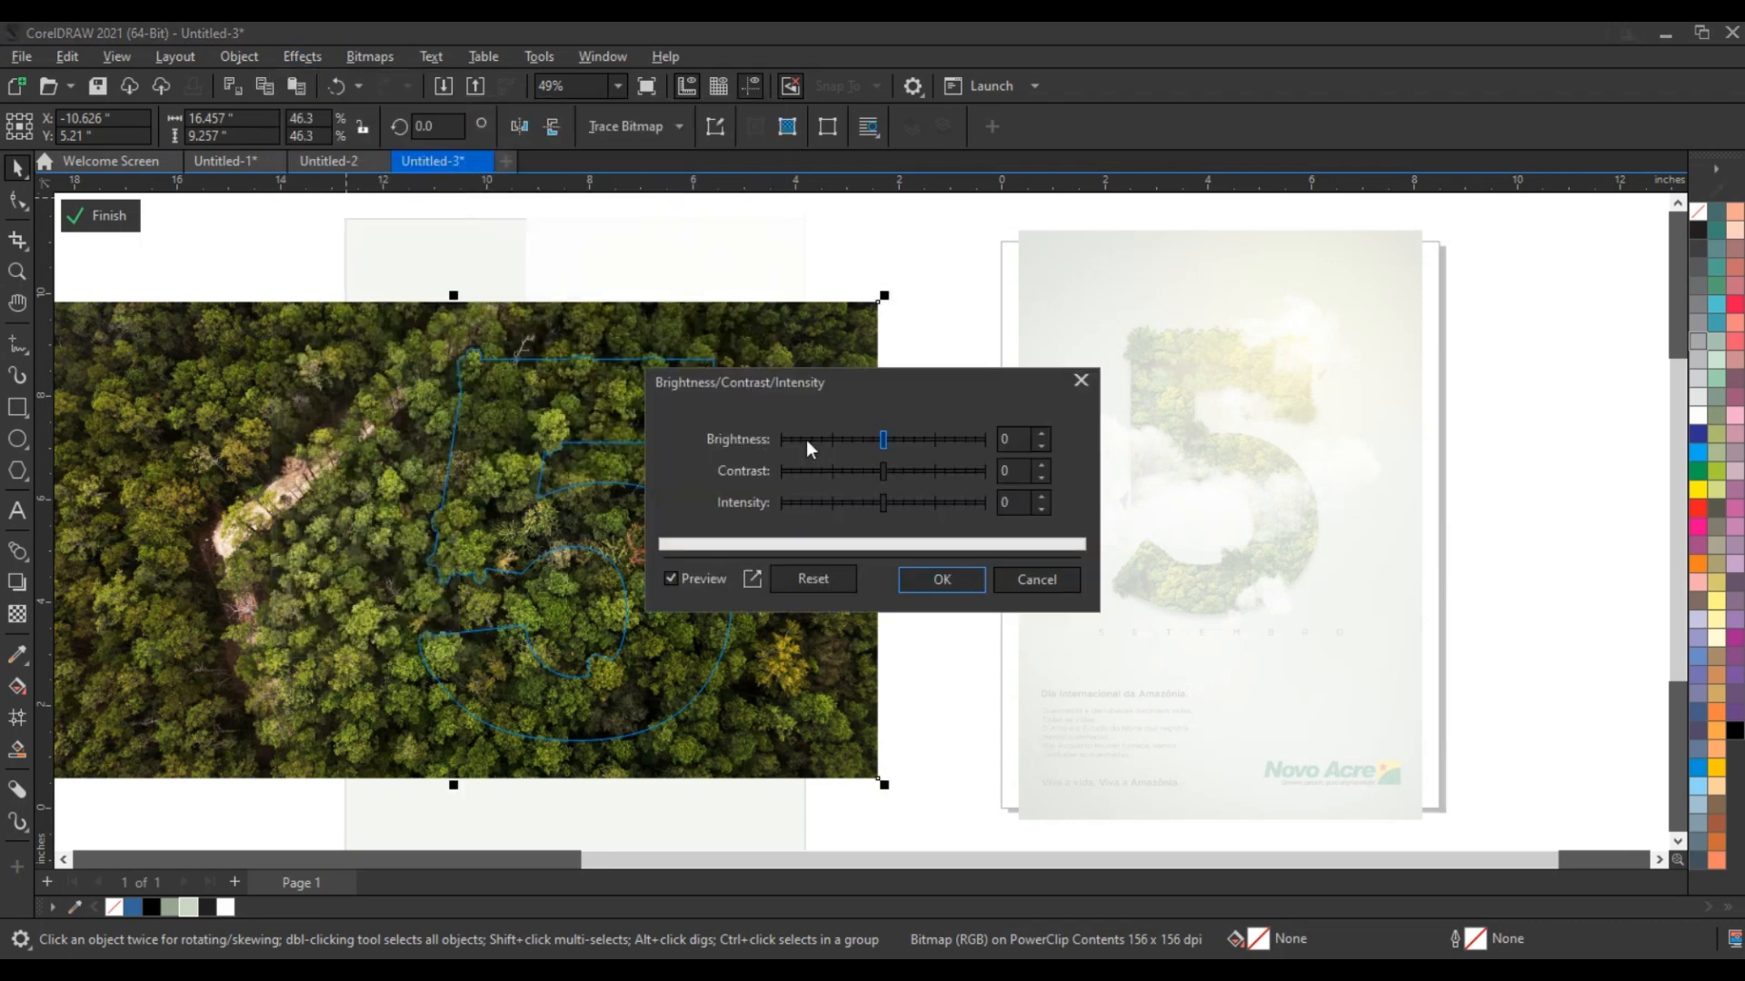
pyautogui.moveTo(882, 440); pyautogui.dragTo(920, 472)
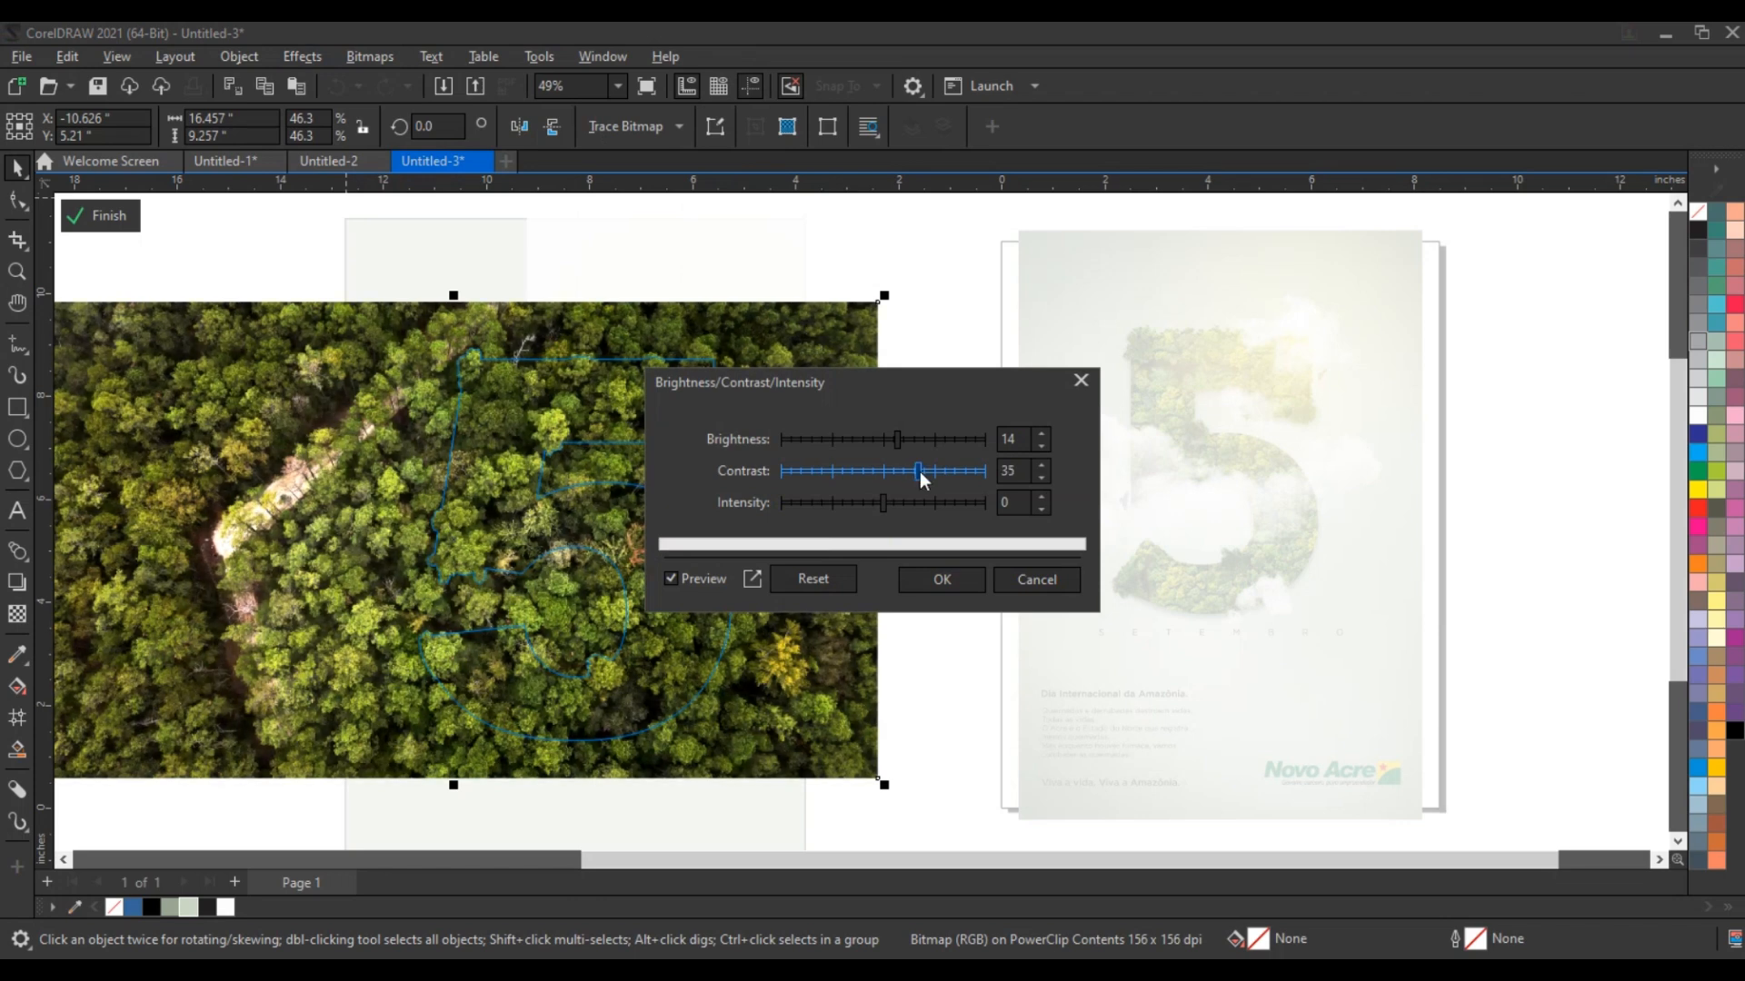
pyautogui.click(941, 581)
# - Shift the forest image's color balance to 23 on Magenta–Green and finish editing the PowerClip
pyautogui.click(304, 60)
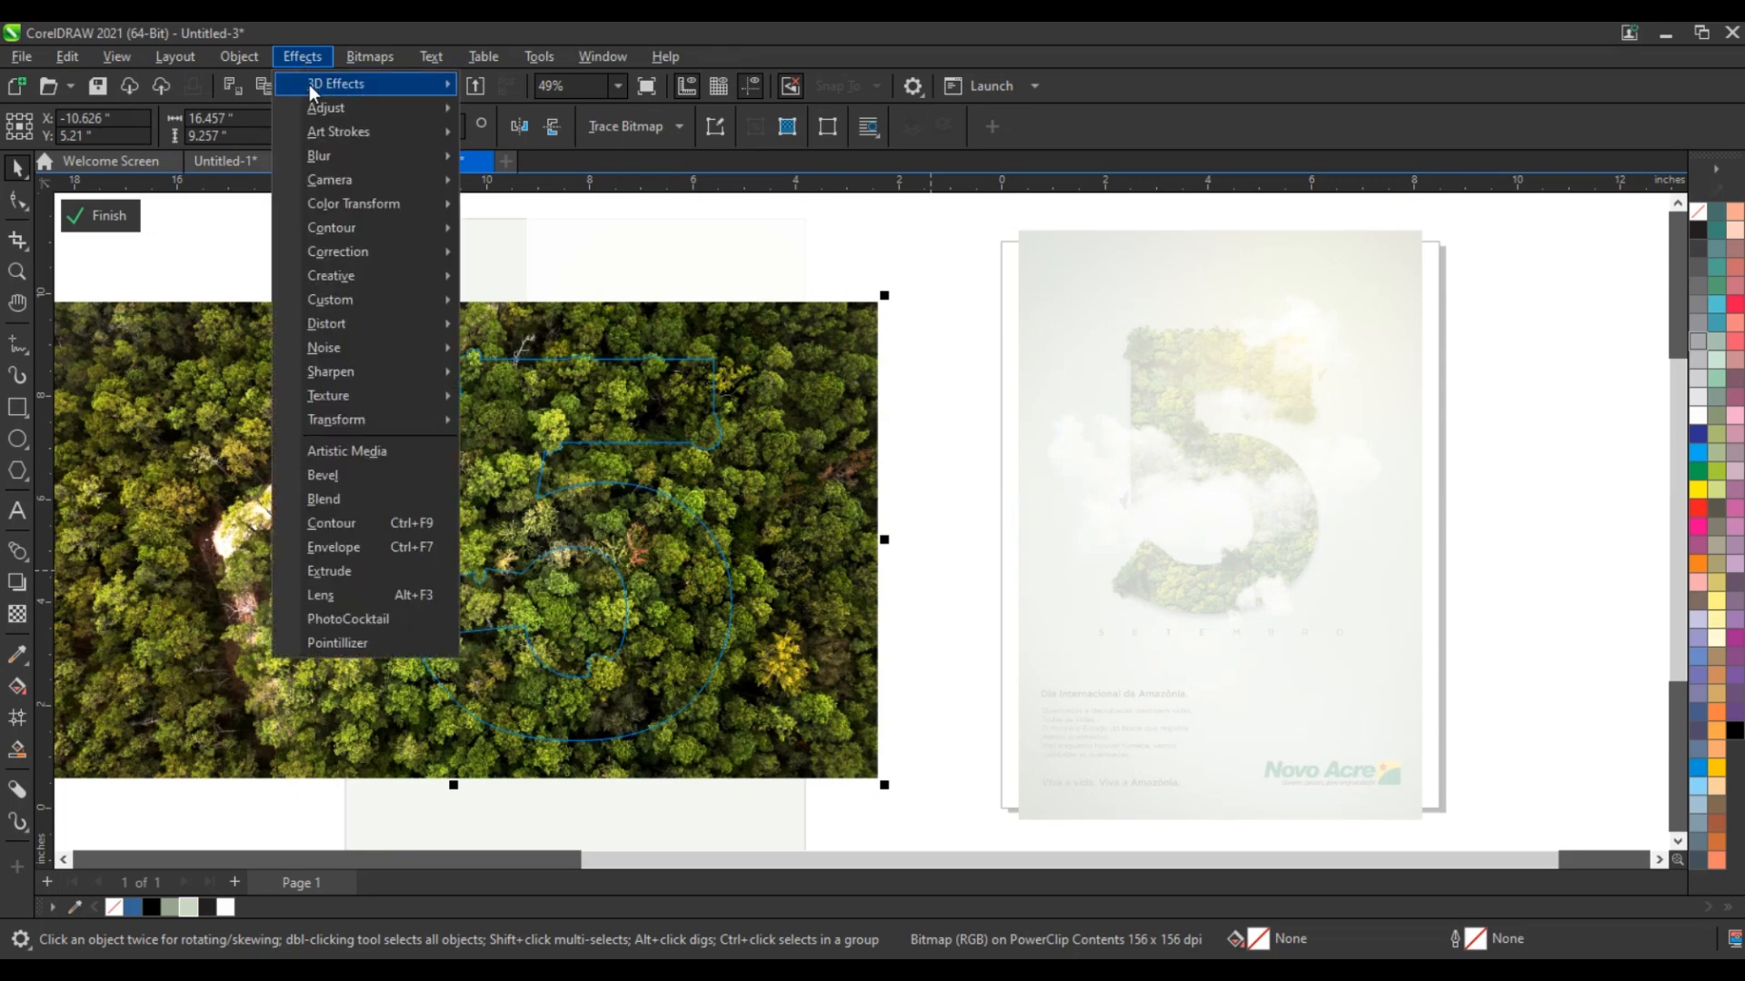
pyautogui.moveTo(320, 110)
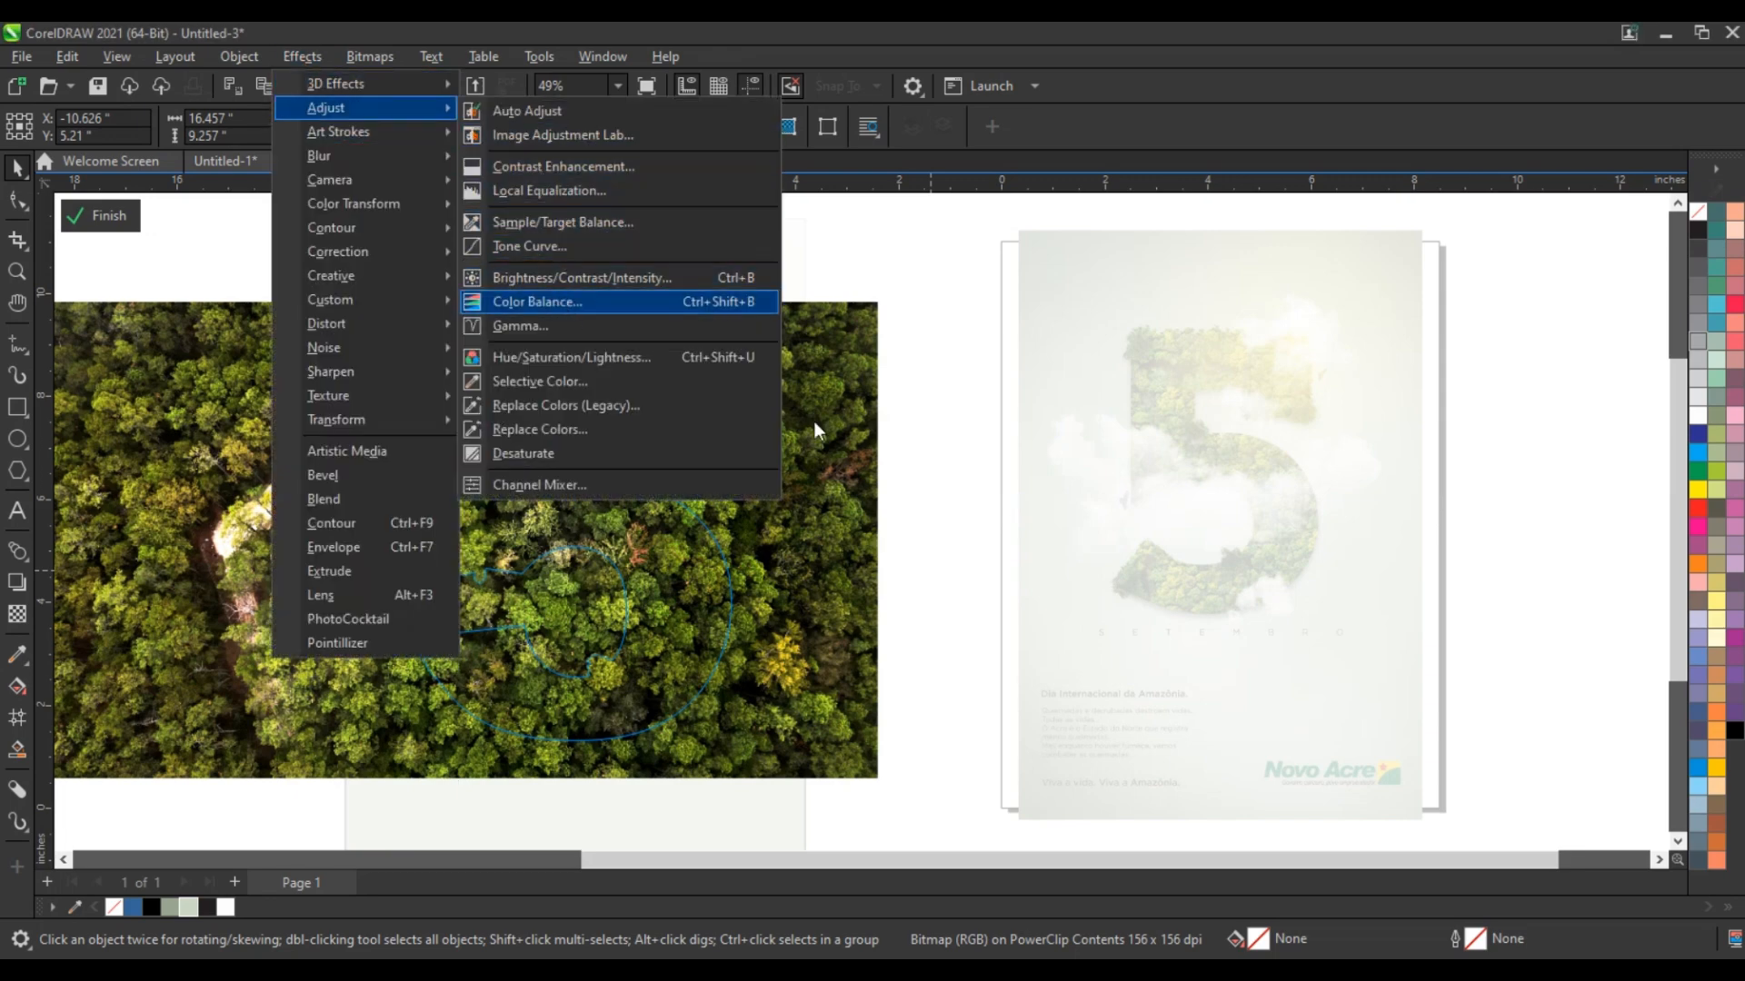
pyautogui.click(559, 301)
pyautogui.moveTo(907, 314); pyautogui.dragTo(1121, 316)
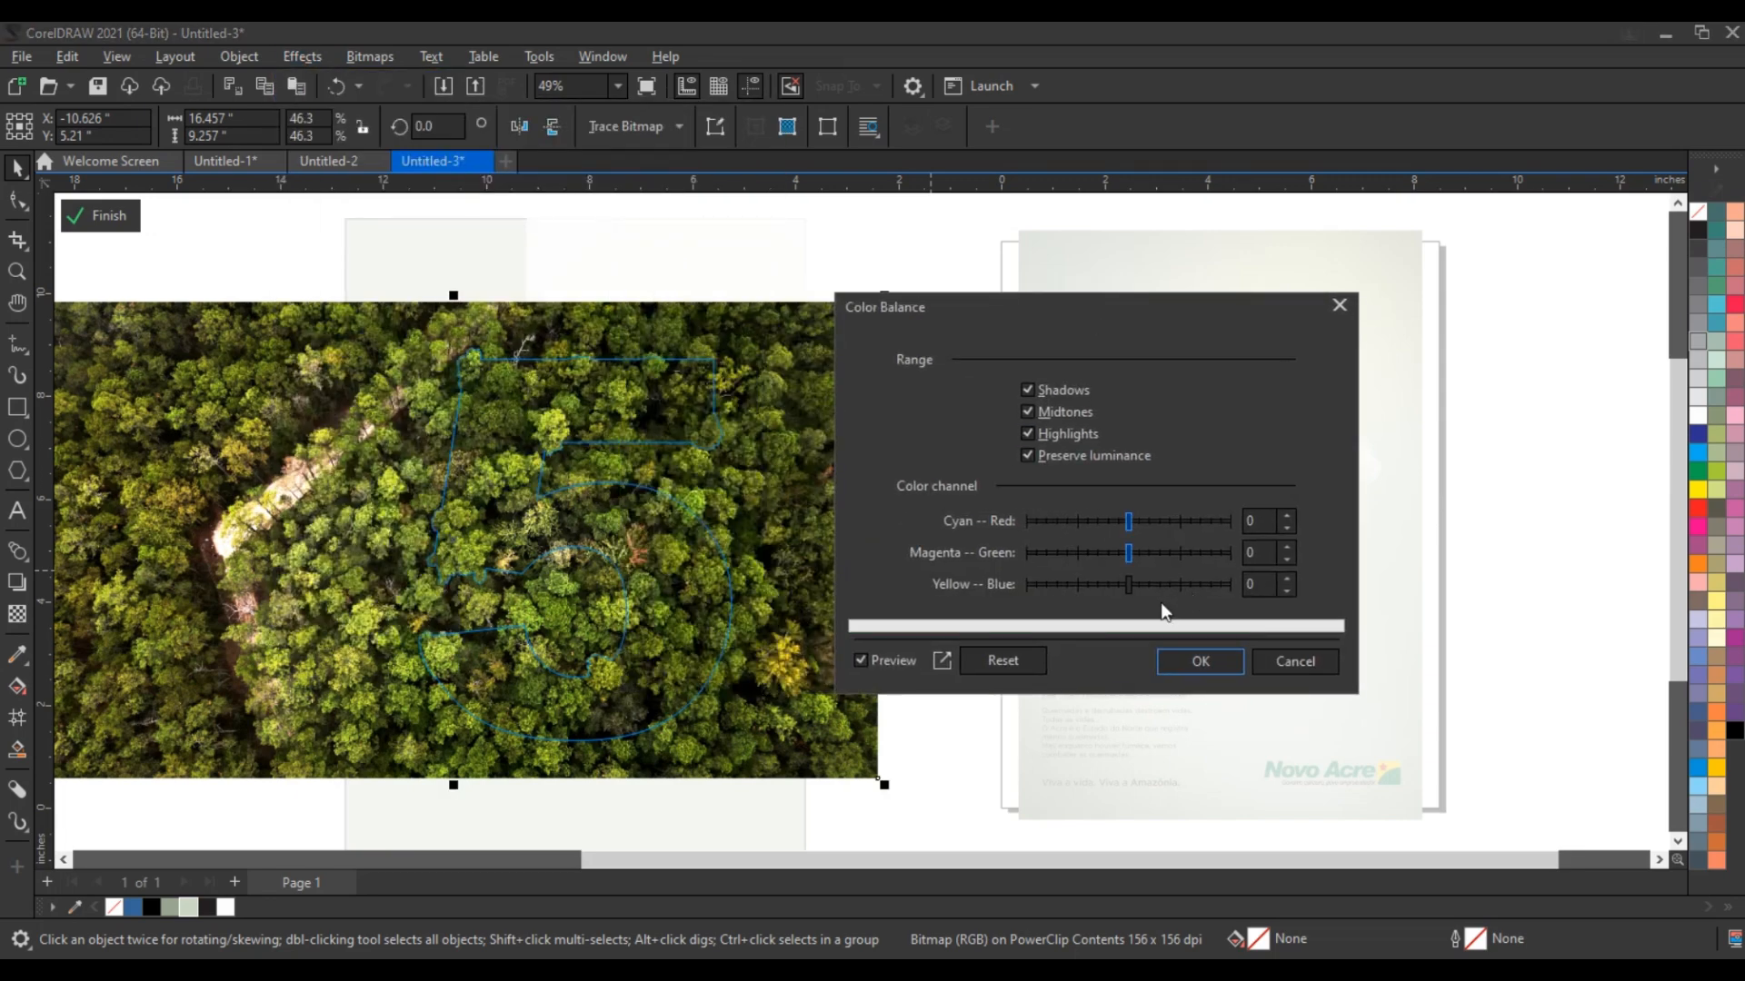
pyautogui.moveTo(1128, 552); pyautogui.dragTo(1153, 553)
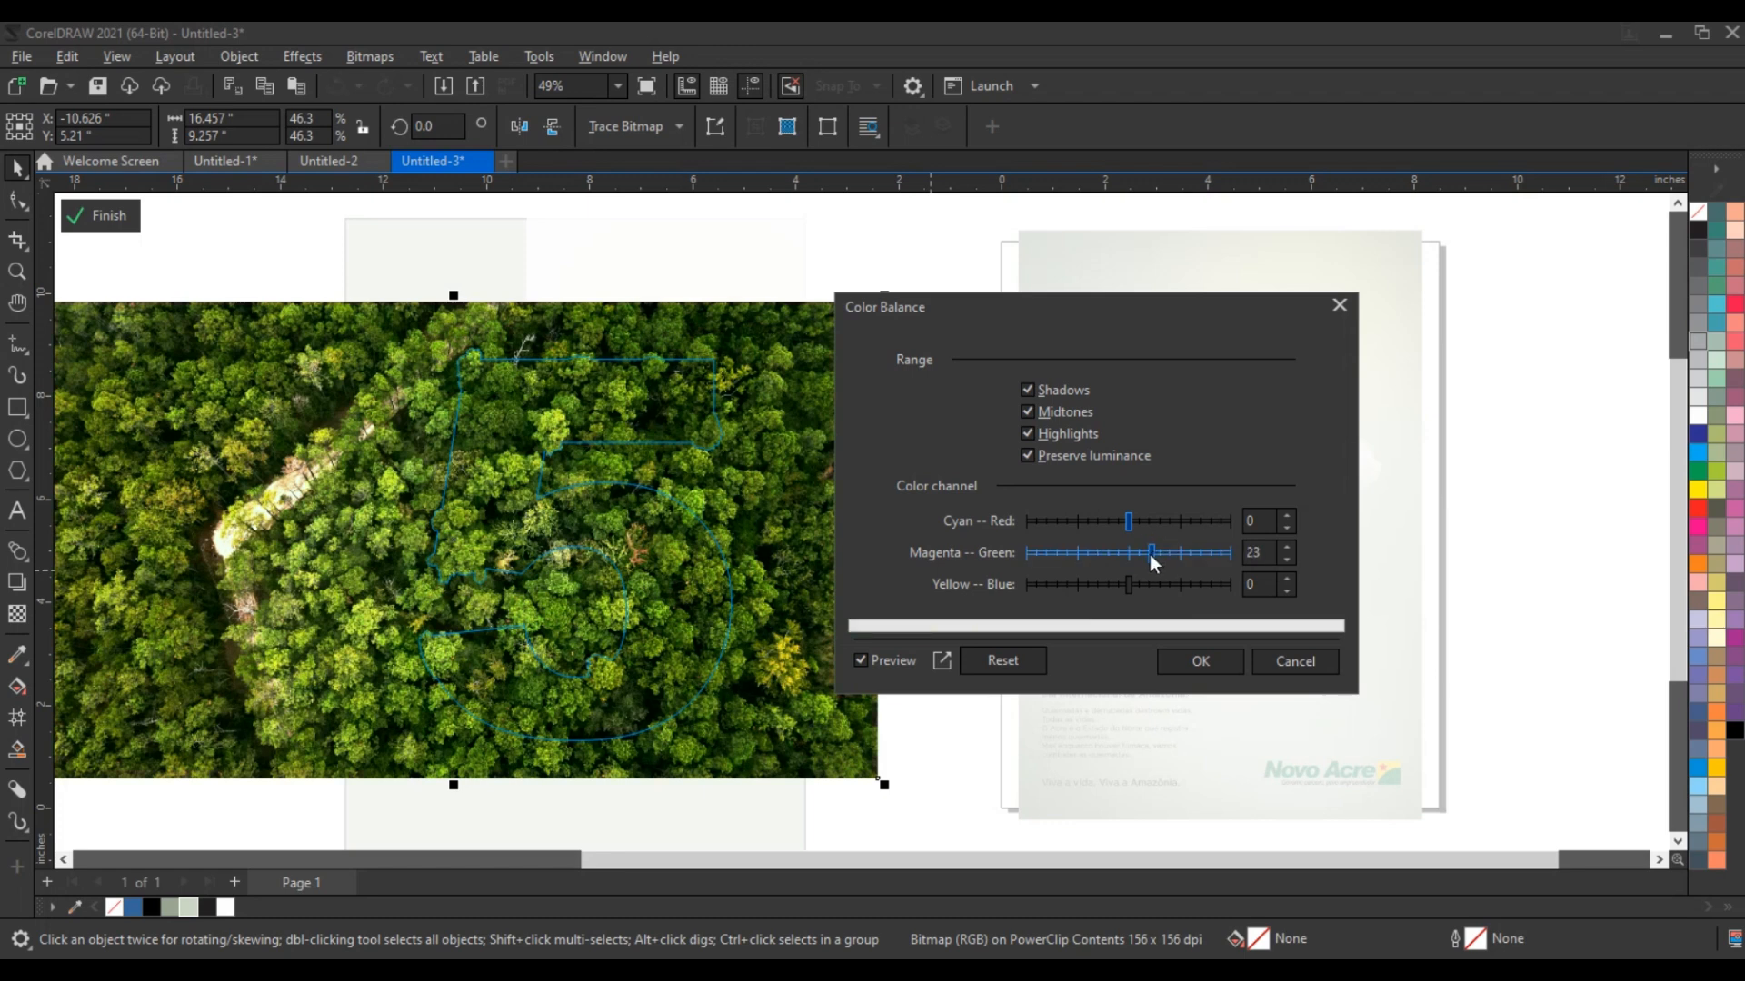
pyautogui.click(1199, 661)
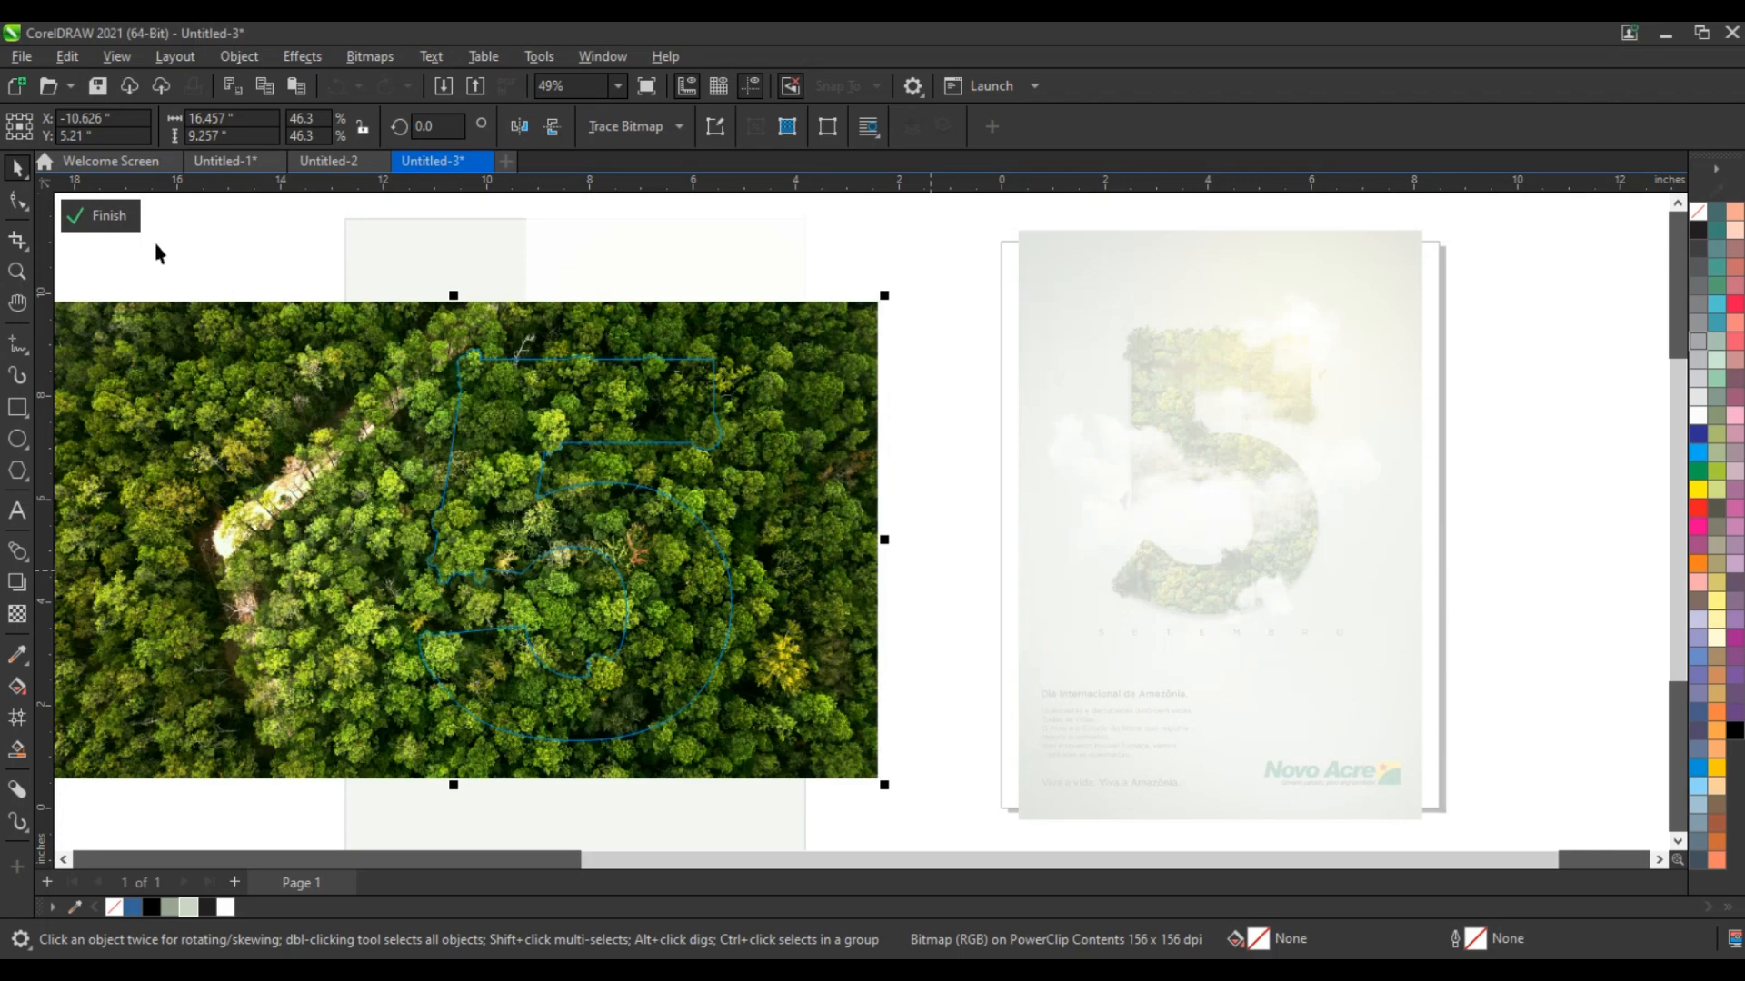
pyautogui.click(125, 217)
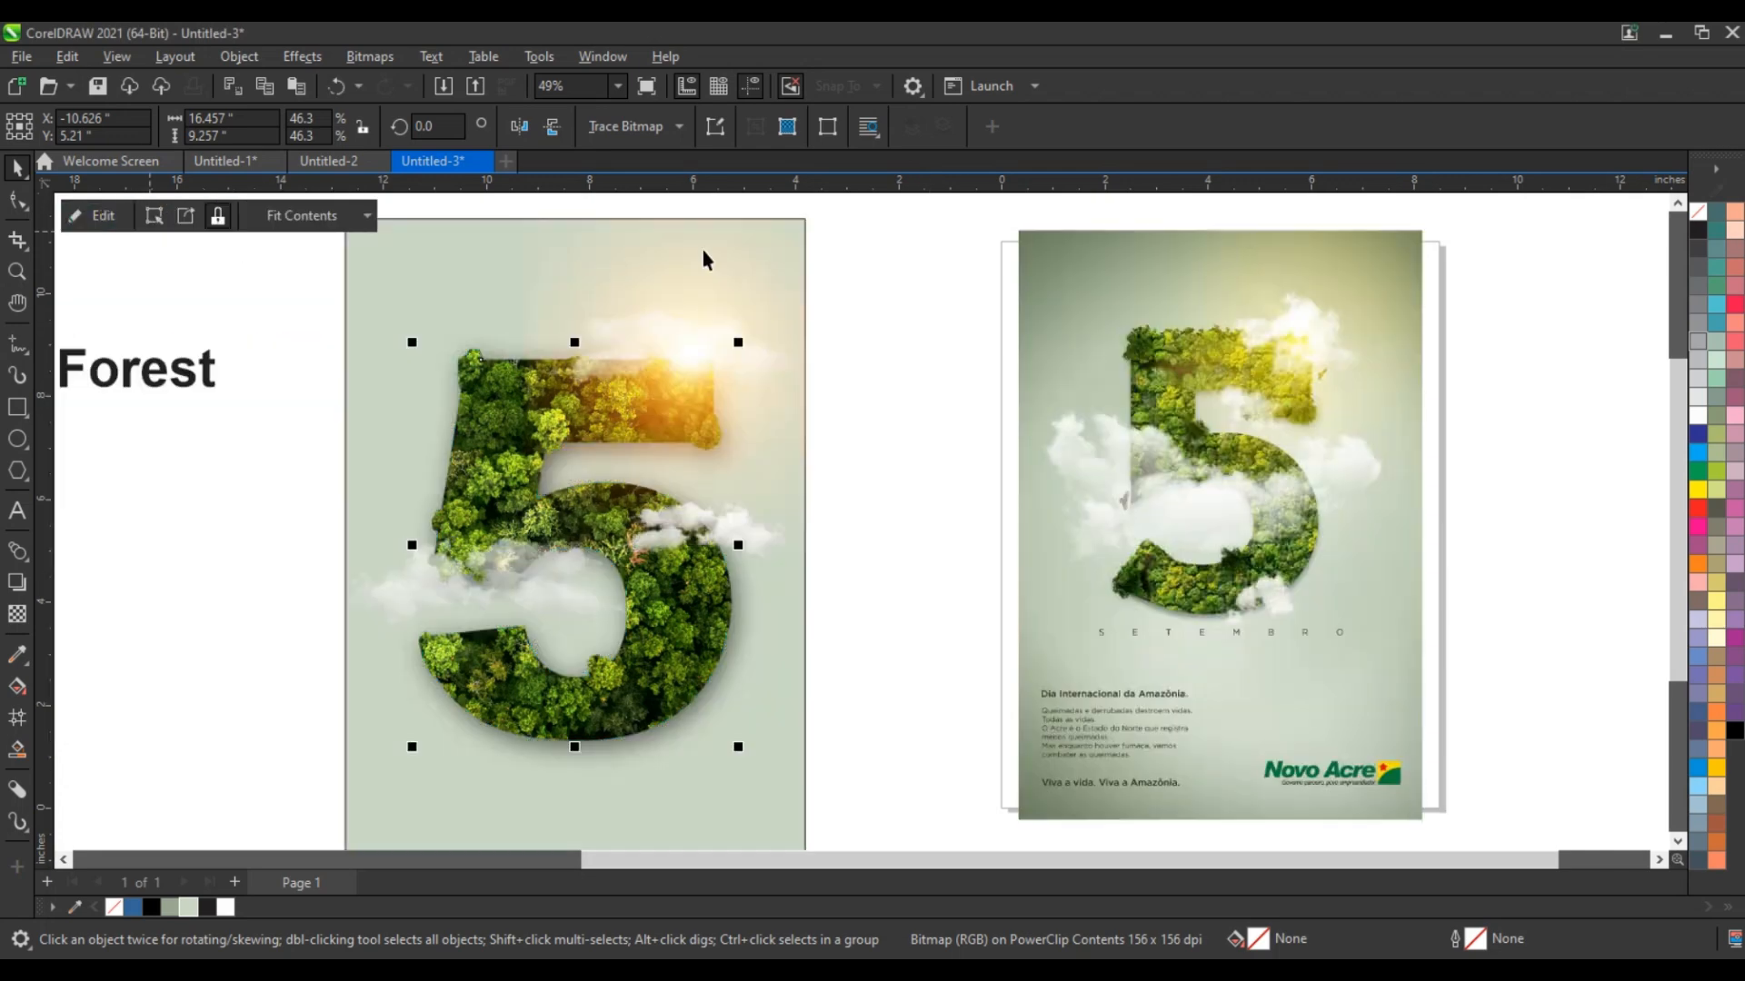
pyautogui.click(869, 232)
# - Apply an elliptical fountain fill to the poster's background rectangle
pyautogui.scroll(-2, 862, 418)
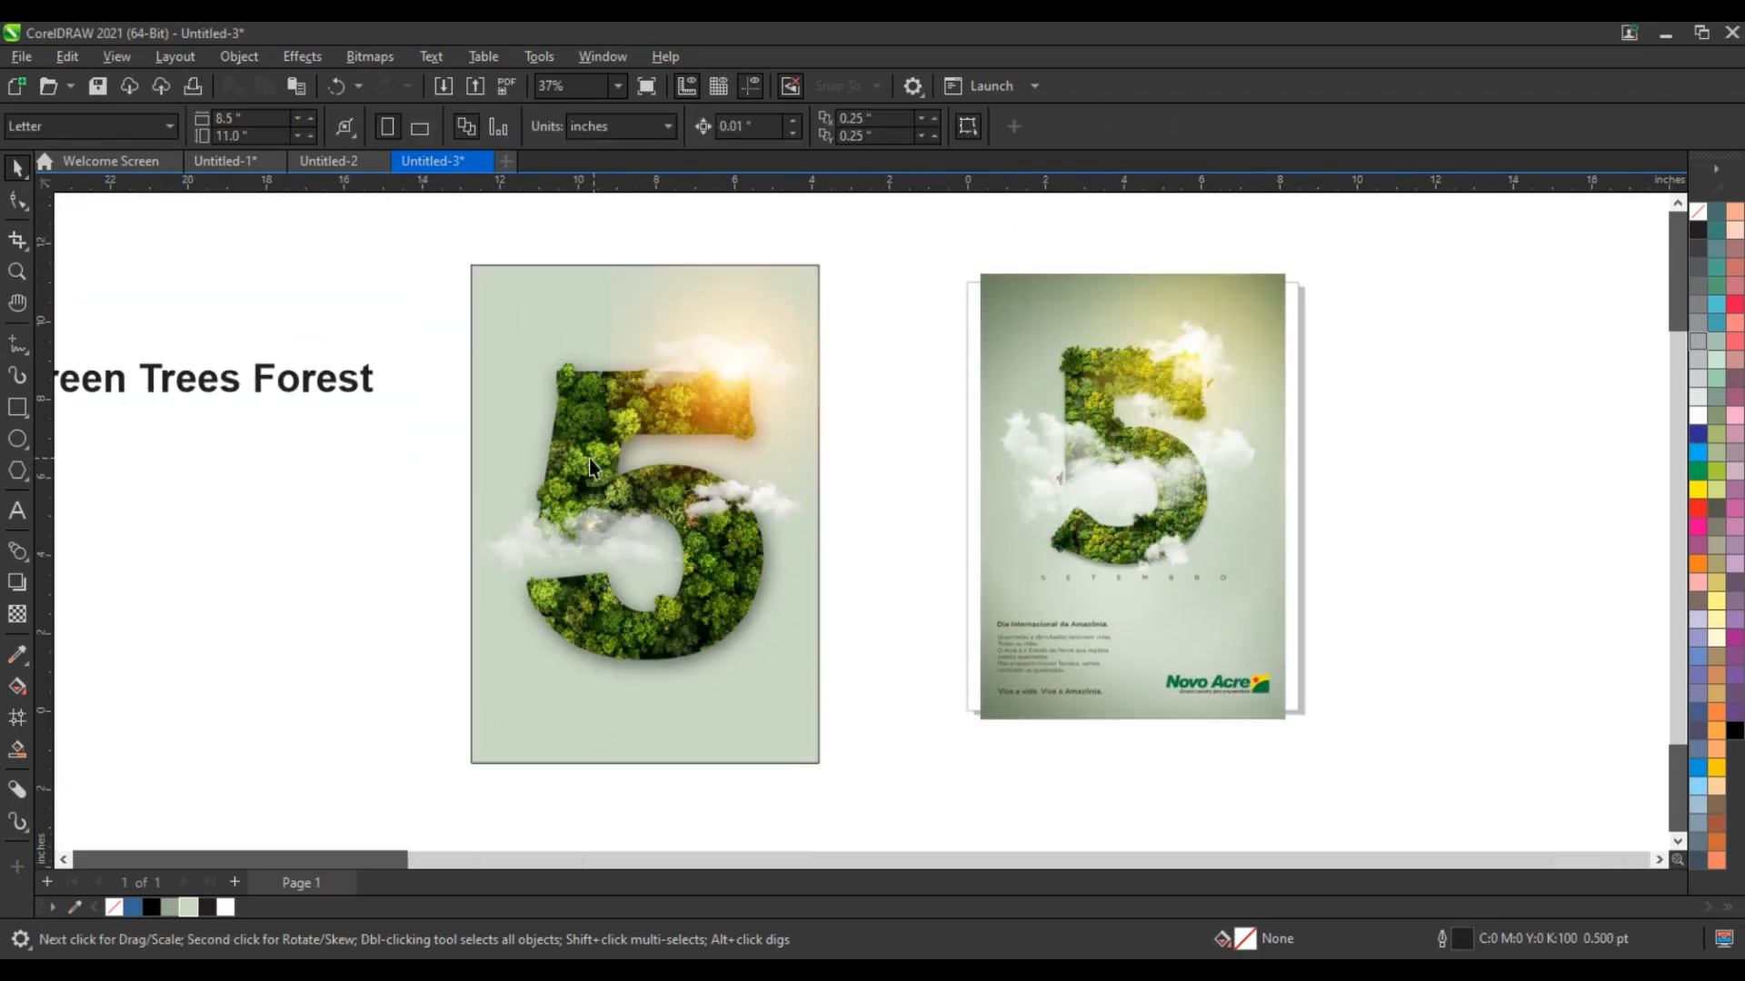
pyautogui.click(504, 357)
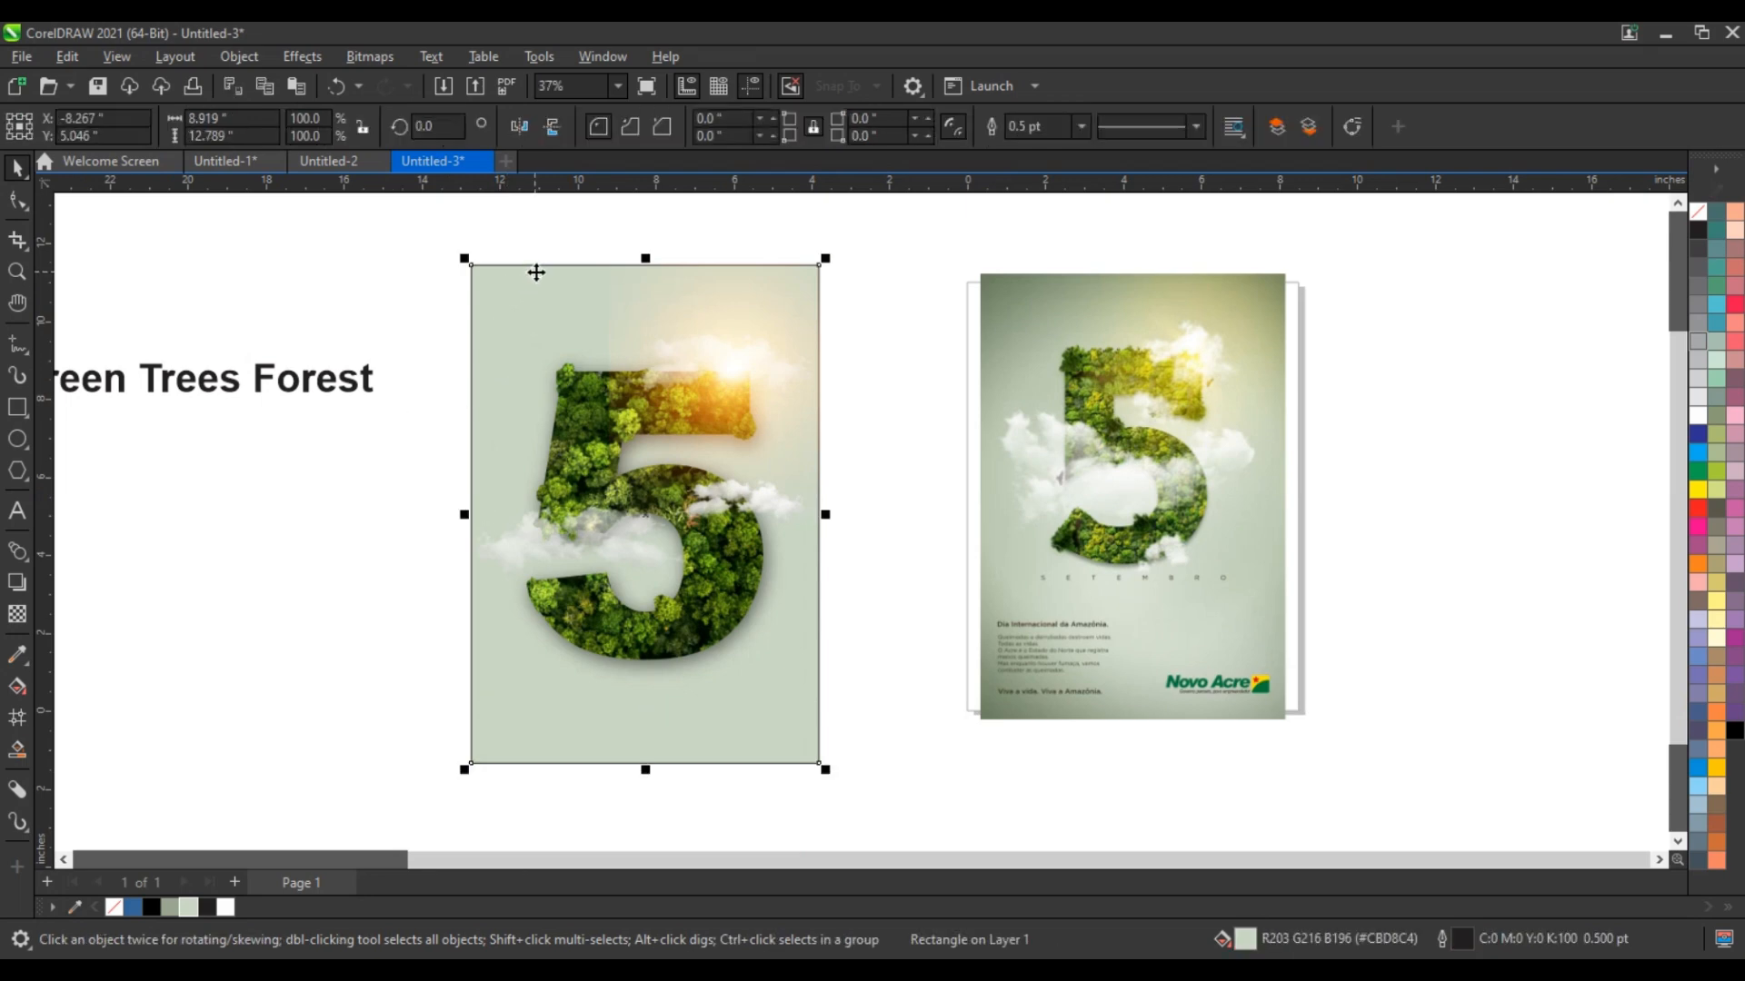
pyautogui.hotkey('shift', 'F2')
pyautogui.press('g')
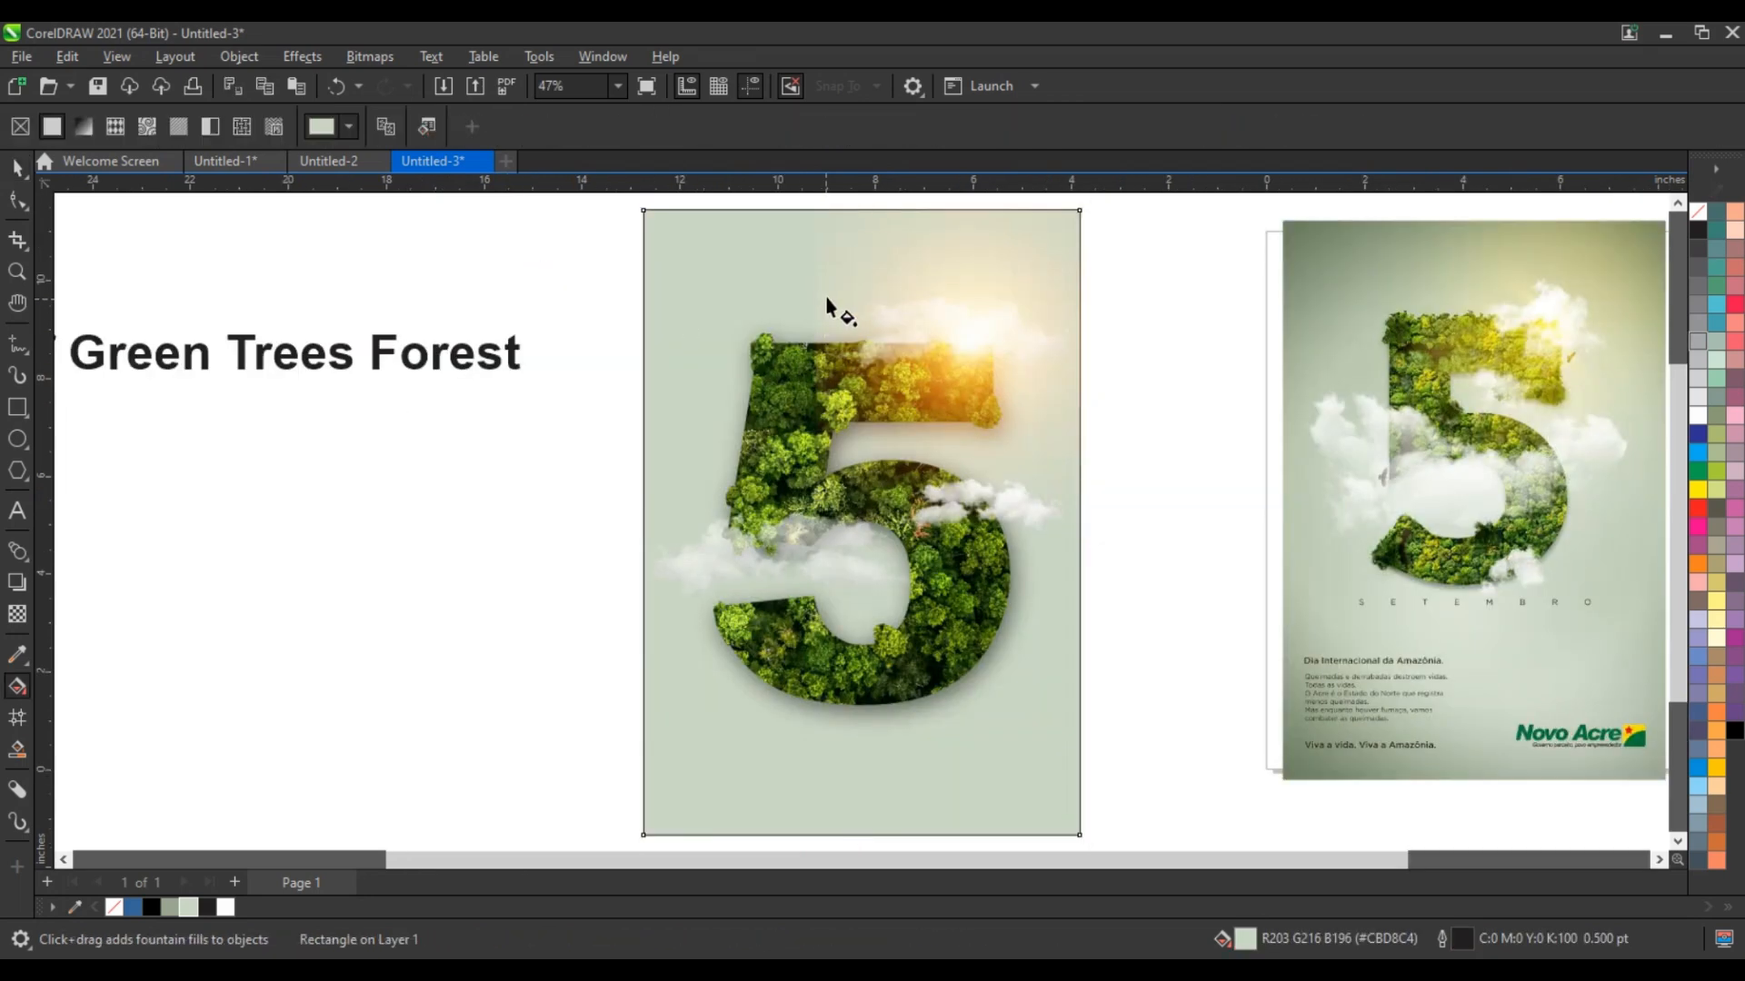
pyautogui.moveTo(826, 295); pyautogui.dragTo(851, 693)
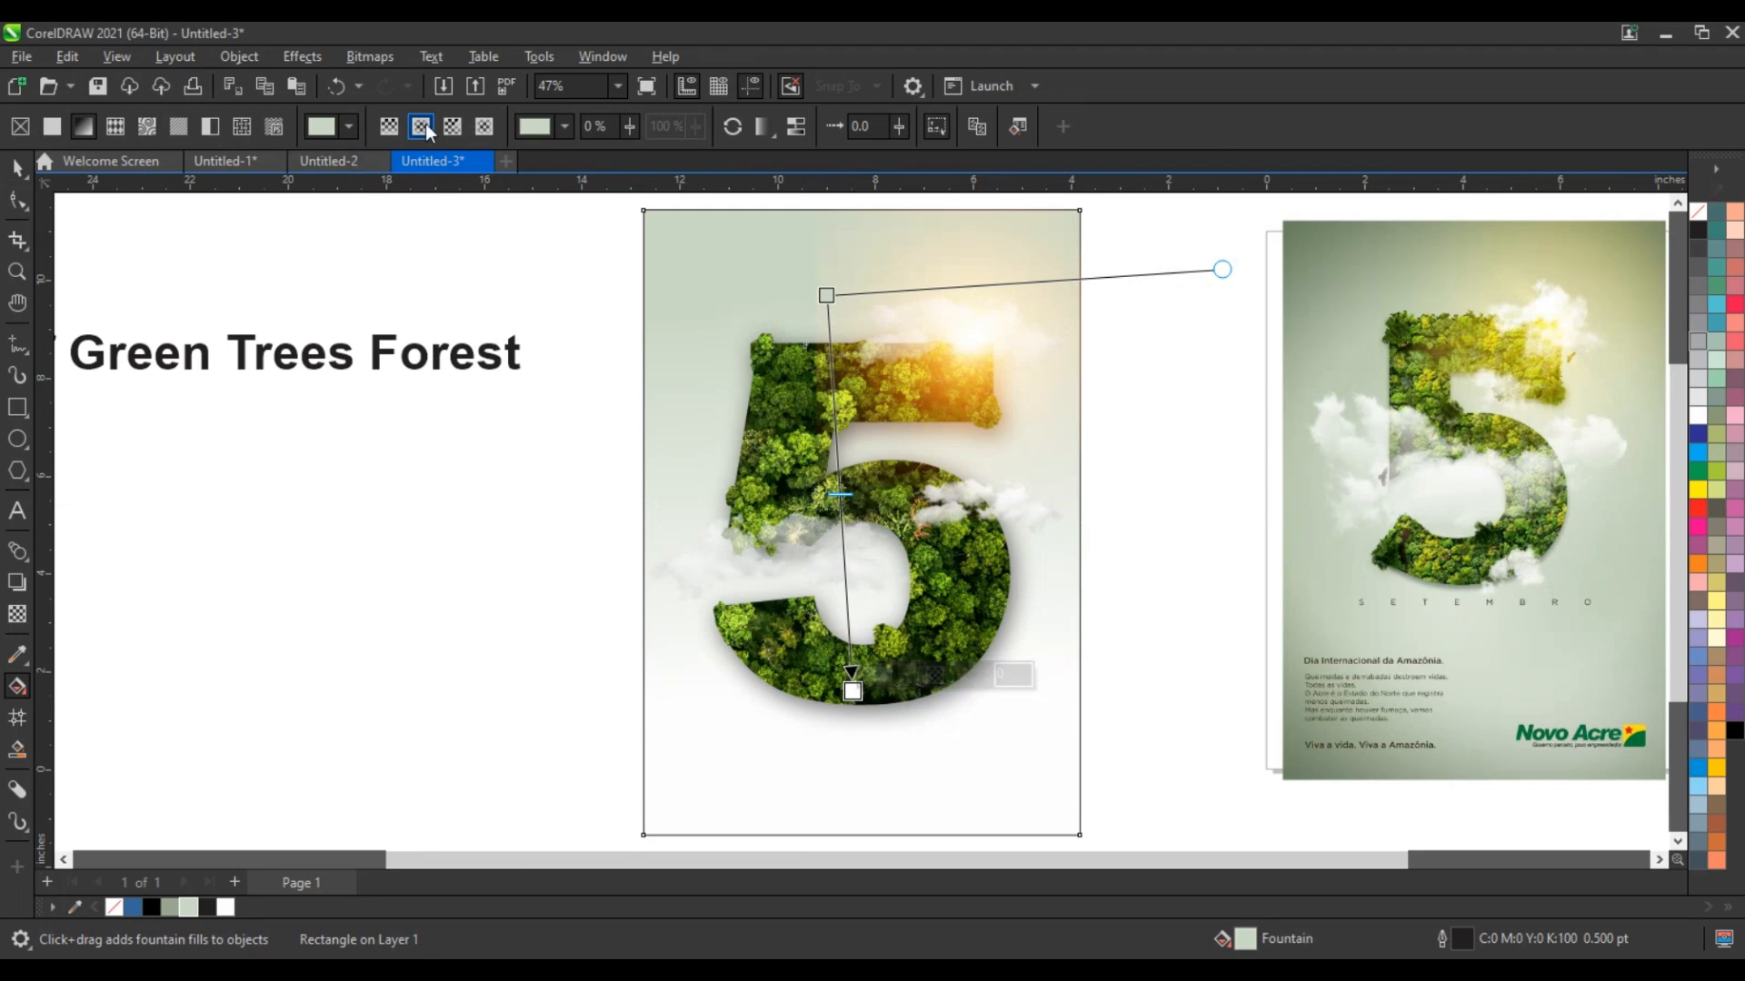
pyautogui.click(420, 126)
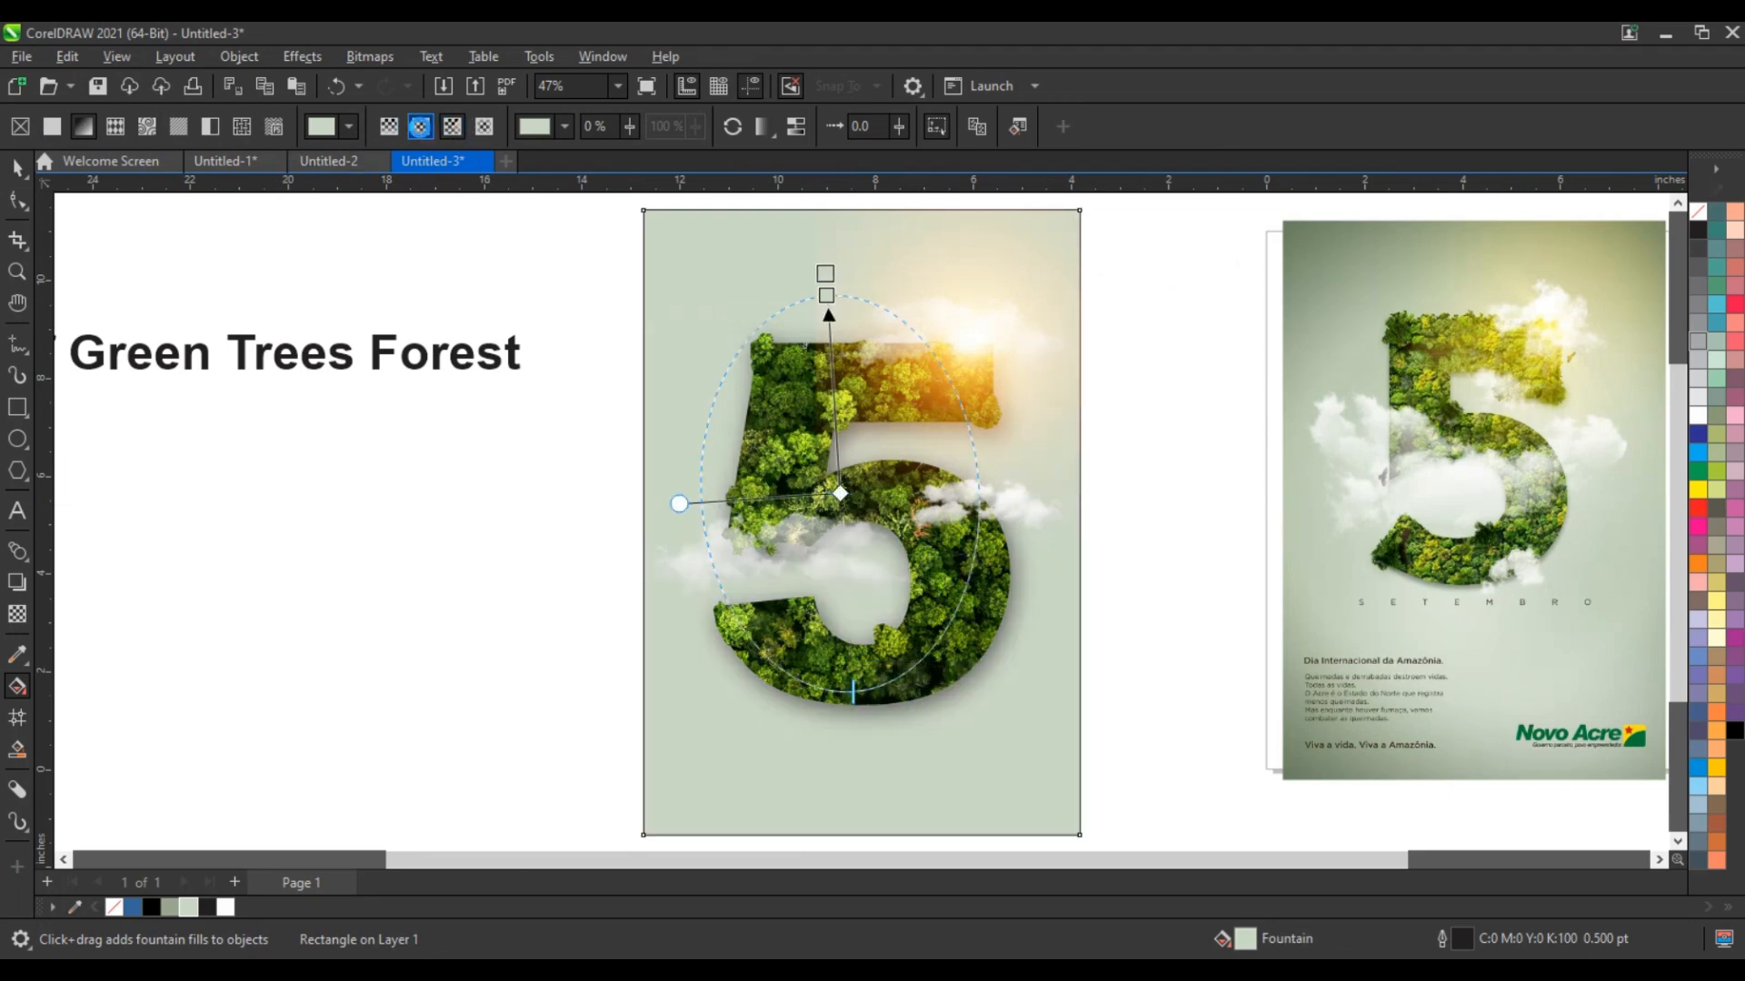
# - Center the elliptical fill's white node in the middle of the 5 and bring its green outer node to the bowl's lower edge
pyautogui.moveTo(853, 692); pyautogui.dragTo(998, 749)
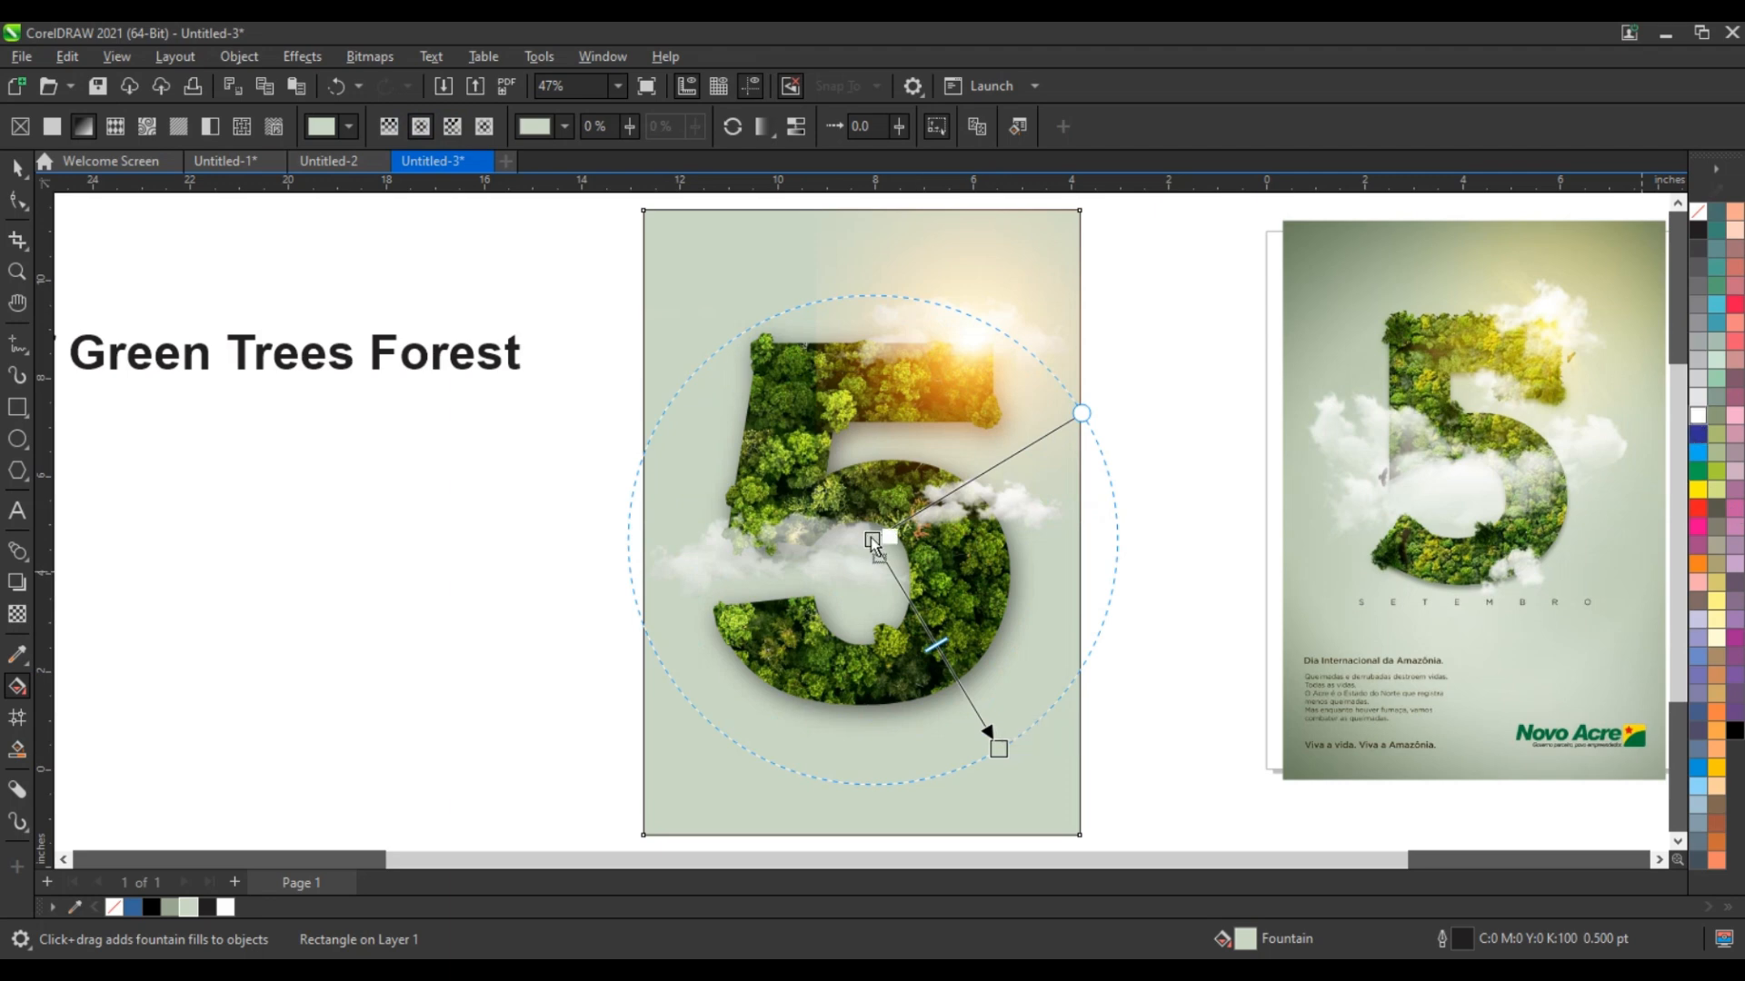
pyautogui.moveTo(870, 537); pyautogui.dragTo(867, 506)
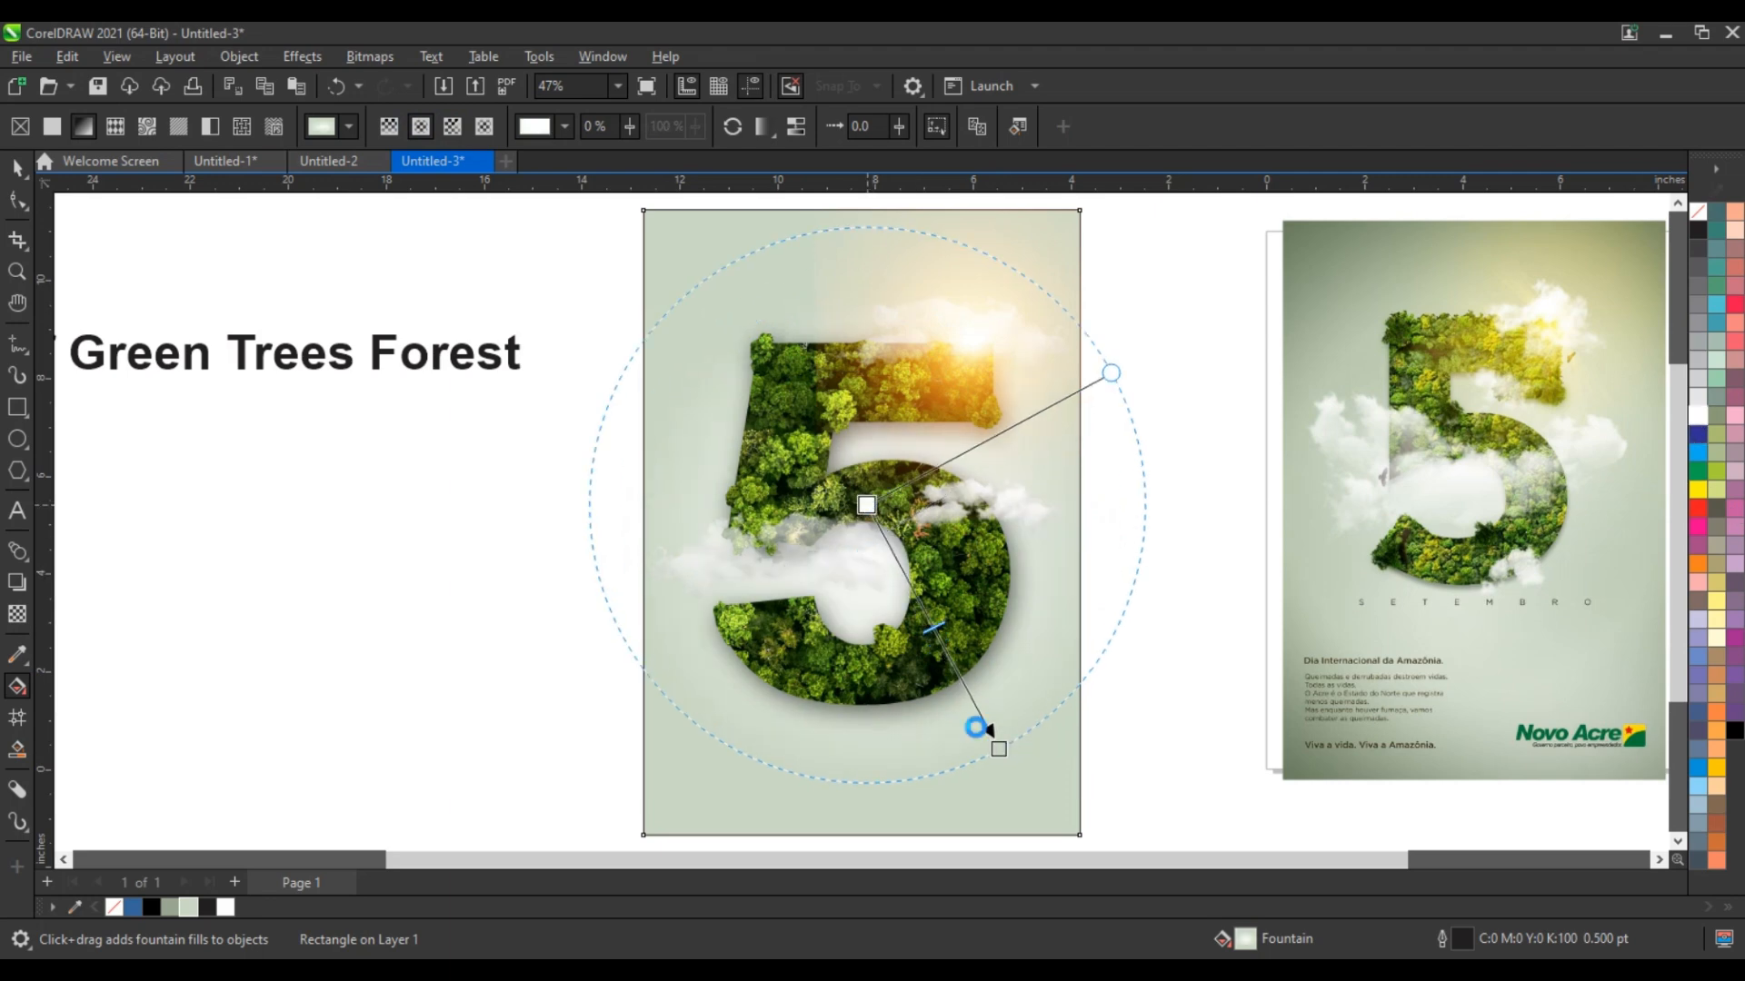
pyautogui.moveTo(991, 734); pyautogui.dragTo(941, 674)
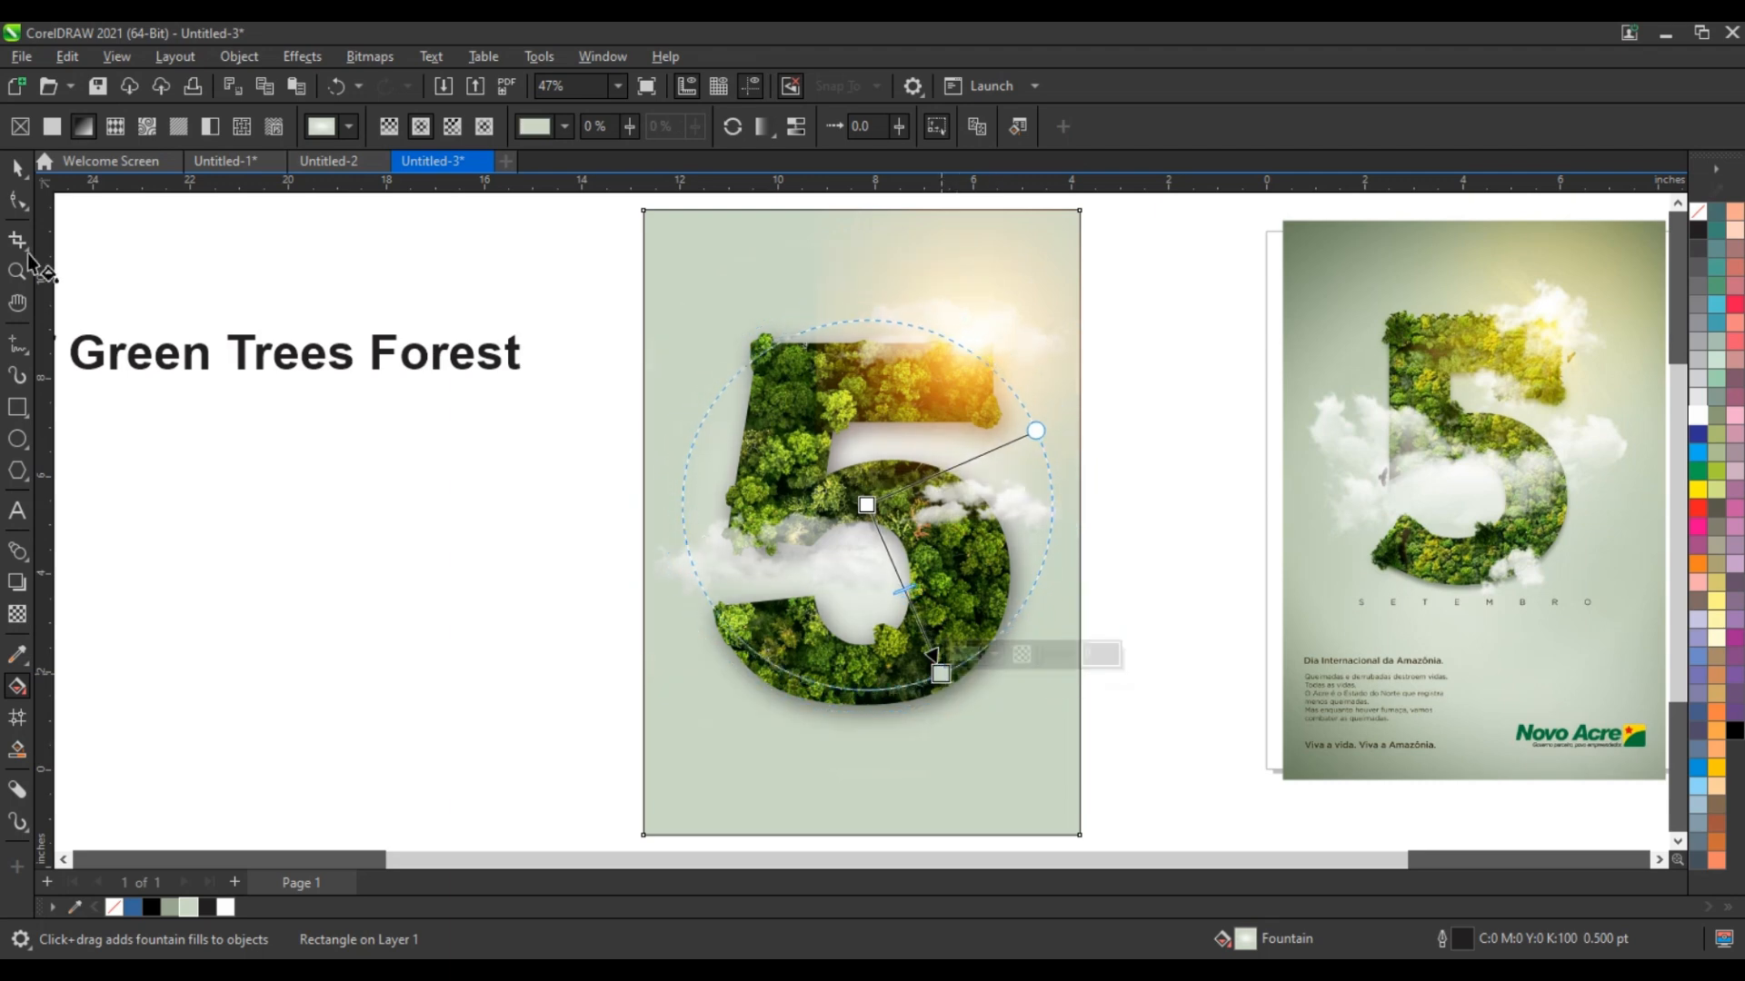
# - Delete the Green Trees Forest text beside the poster
pyautogui.click(16, 169)
pyautogui.click(483, 362)
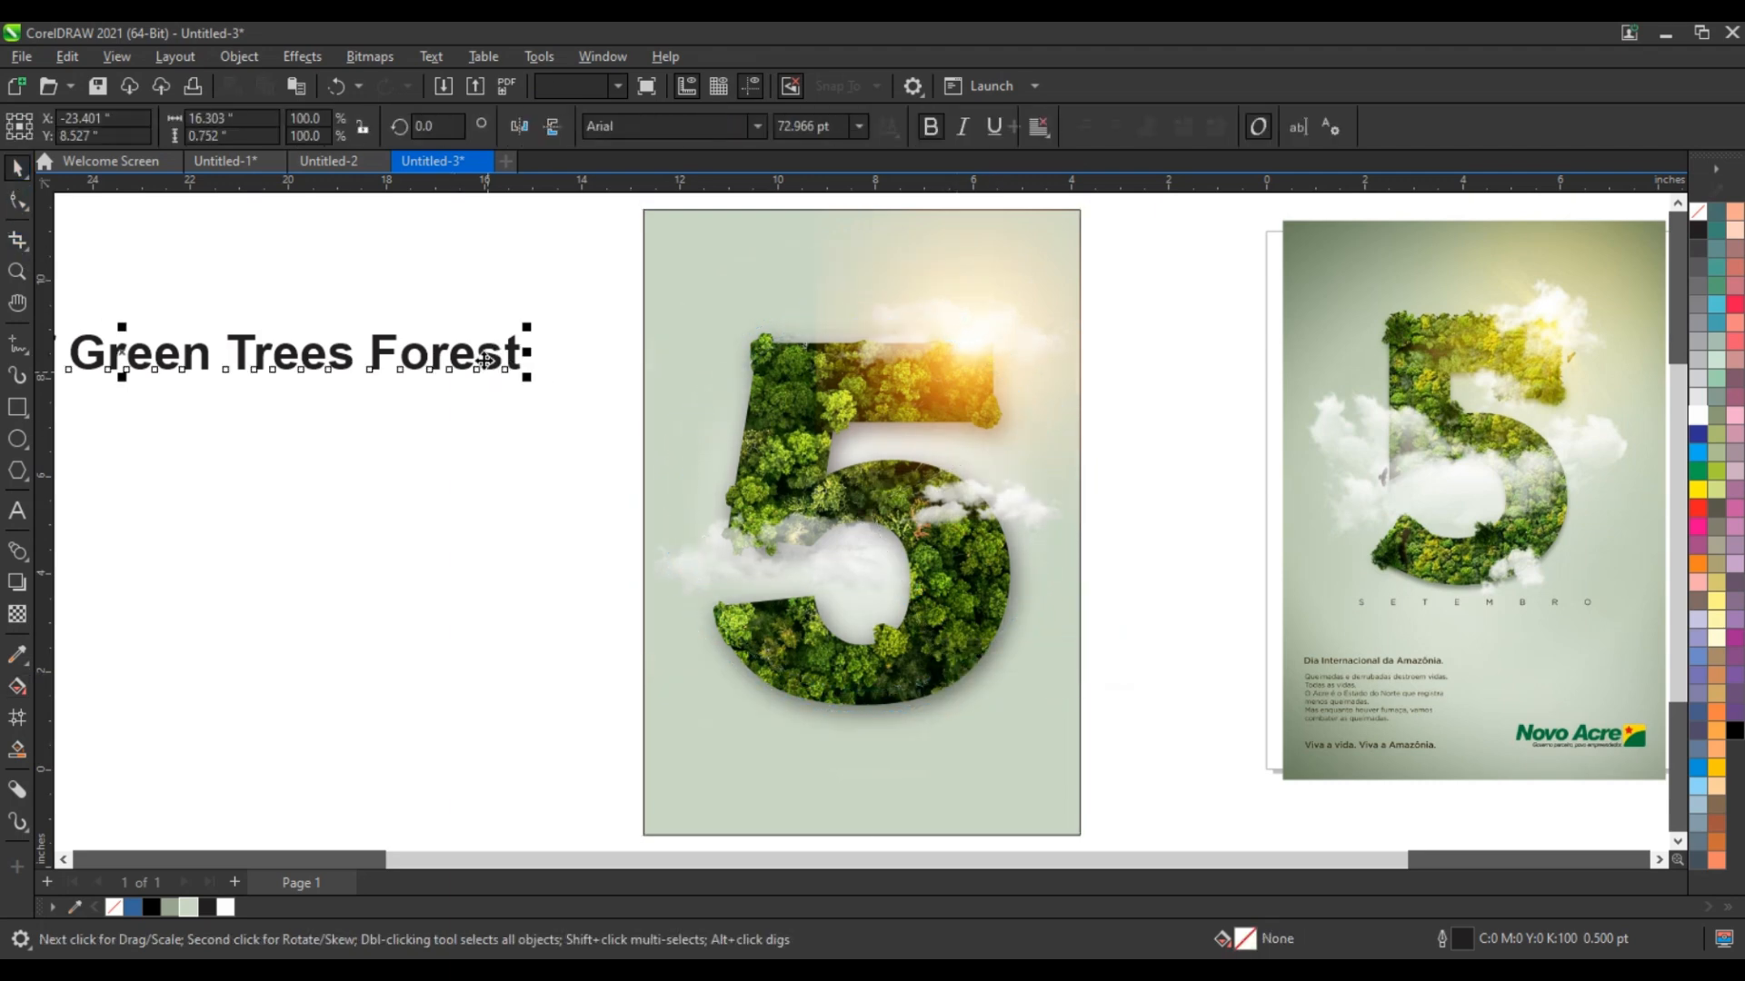
pyautogui.press('Delete')
# - Move the poster's background, 5, shadow and clouds next to the reference poster and remove their outlines
pyautogui.scroll(-1, 520, 460)
pyautogui.moveTo(548, 243); pyautogui.dragTo(954, 809)
pyautogui.moveTo(935, 654); pyautogui.dragTo(1055, 614)
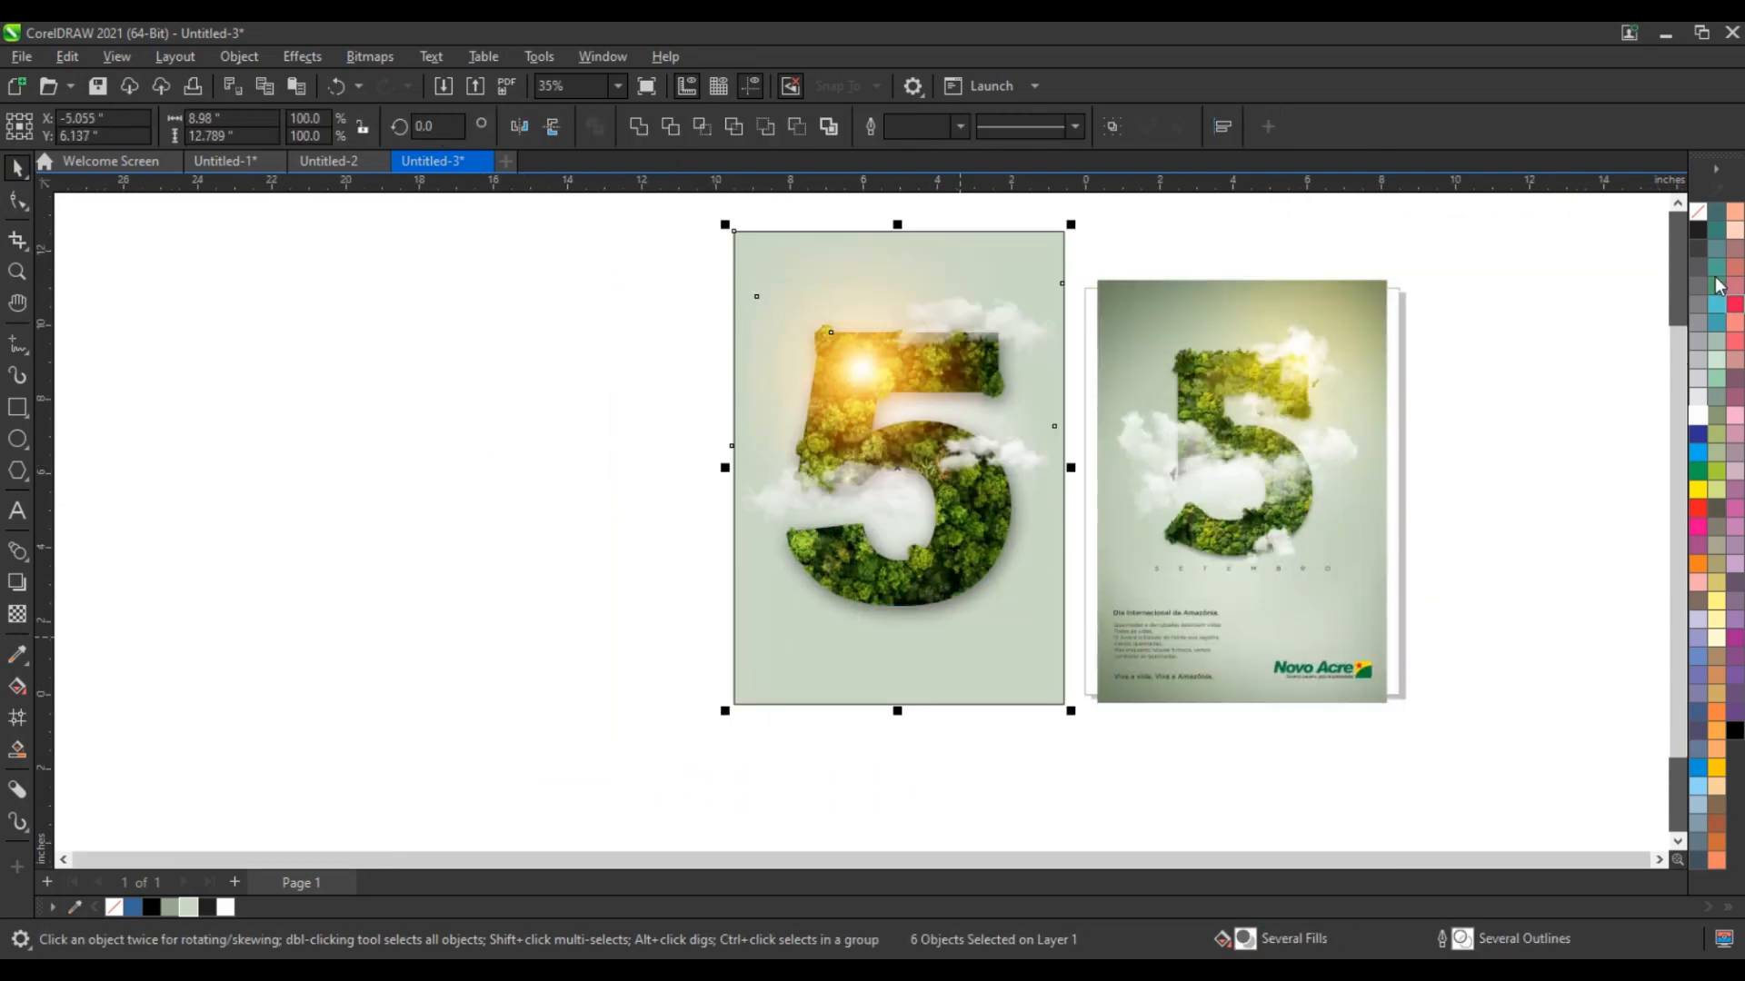
pyautogui.rightClick(1701, 211)
pyautogui.click(1666, 228)
# - Move the glow image back to the right end of the 5's top bar and enlarge it to 86.1%
pyautogui.click(945, 307)
pyautogui.moveTo(945, 307); pyautogui.dragTo(1021, 332)
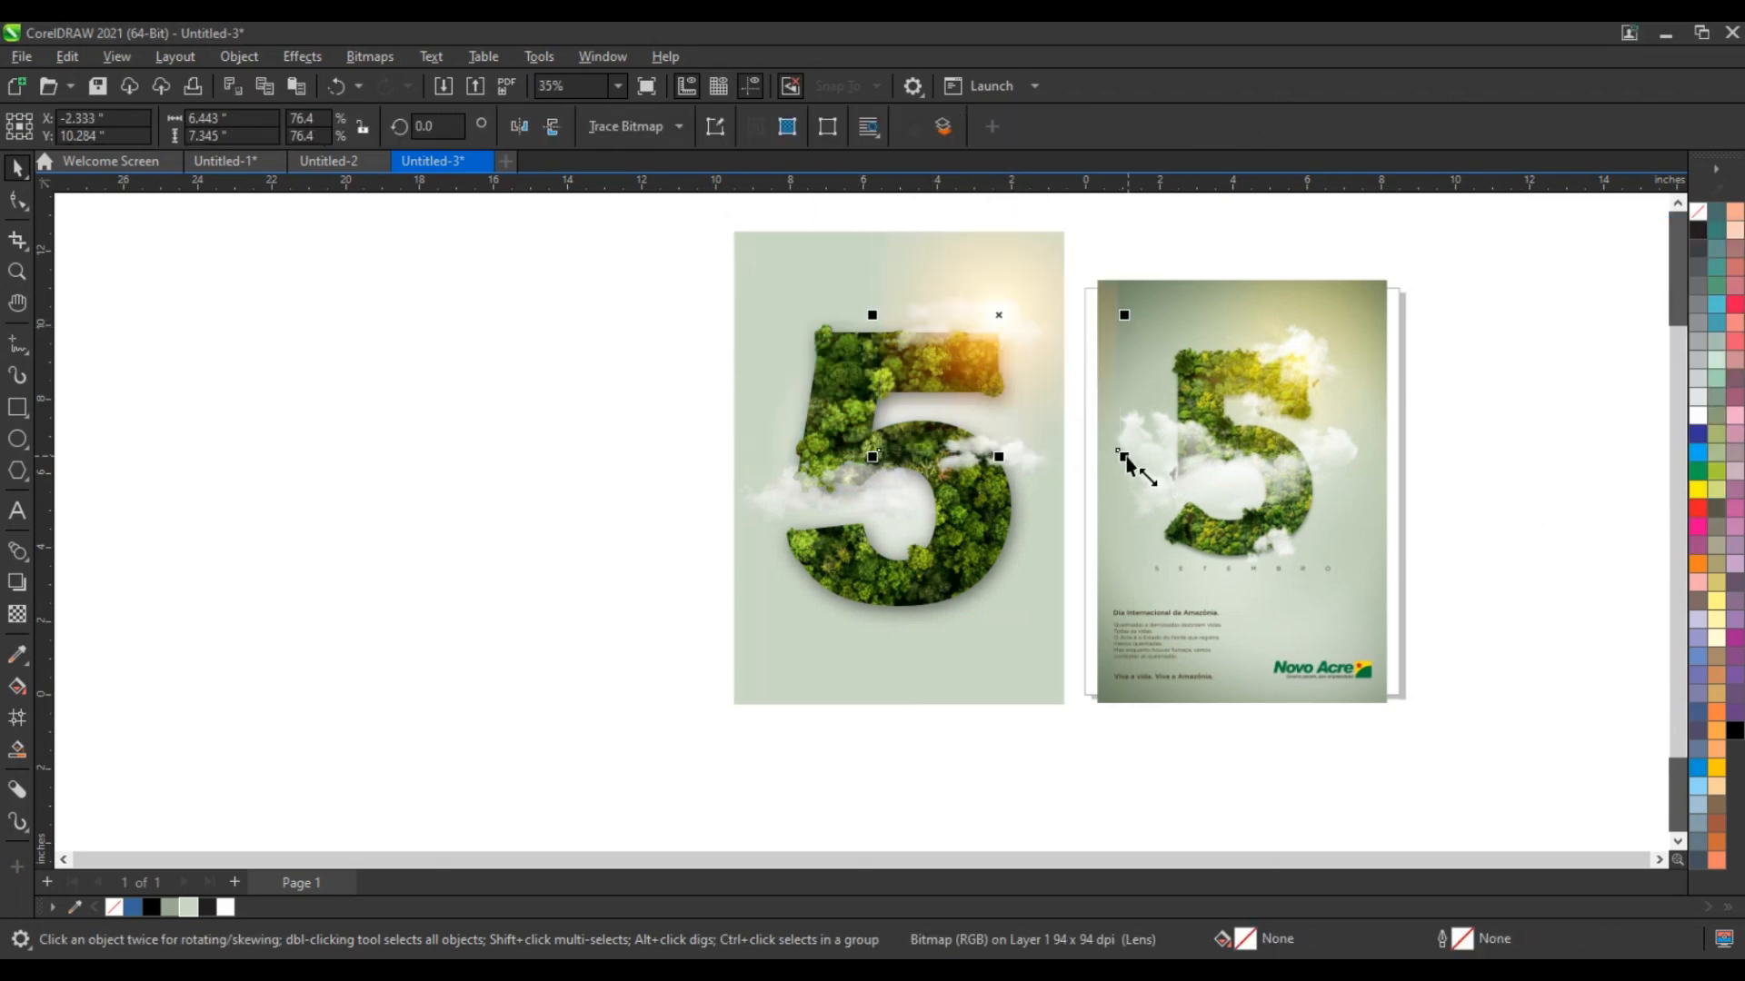
pyautogui.moveTo(1123, 457); pyautogui.dragTo(1145, 476)
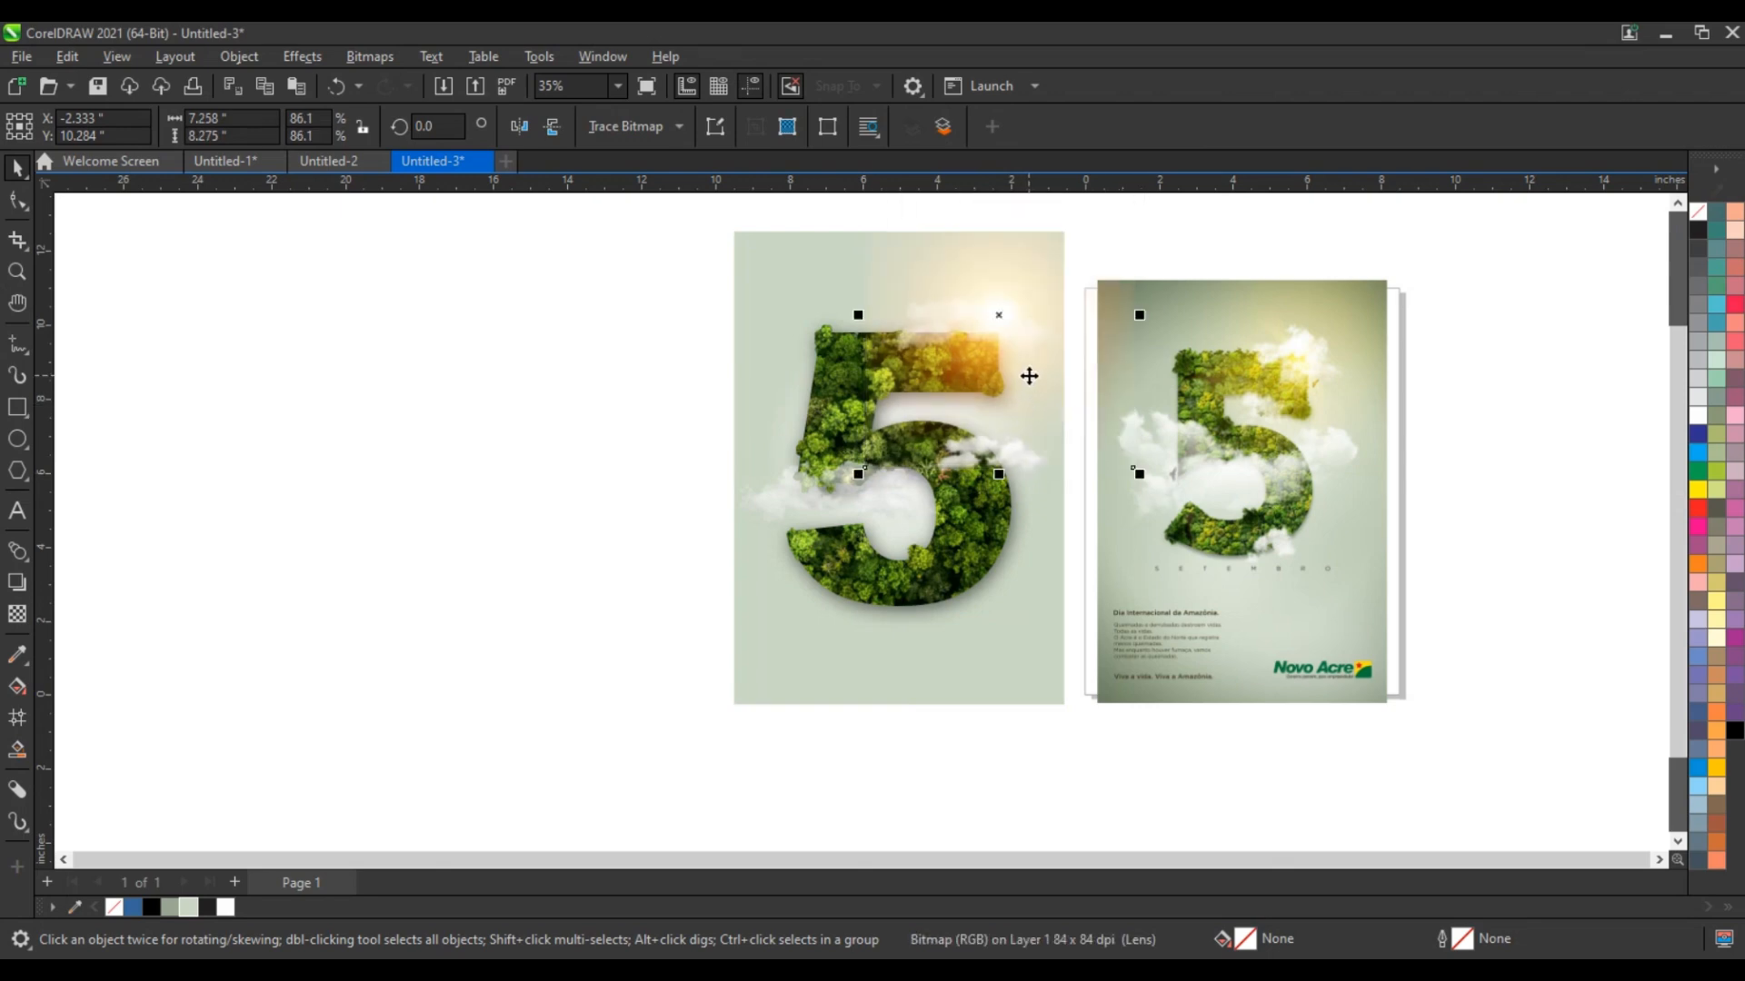
pyautogui.moveTo(1028, 370); pyautogui.dragTo(1025, 384)
pyautogui.click(999, 743)
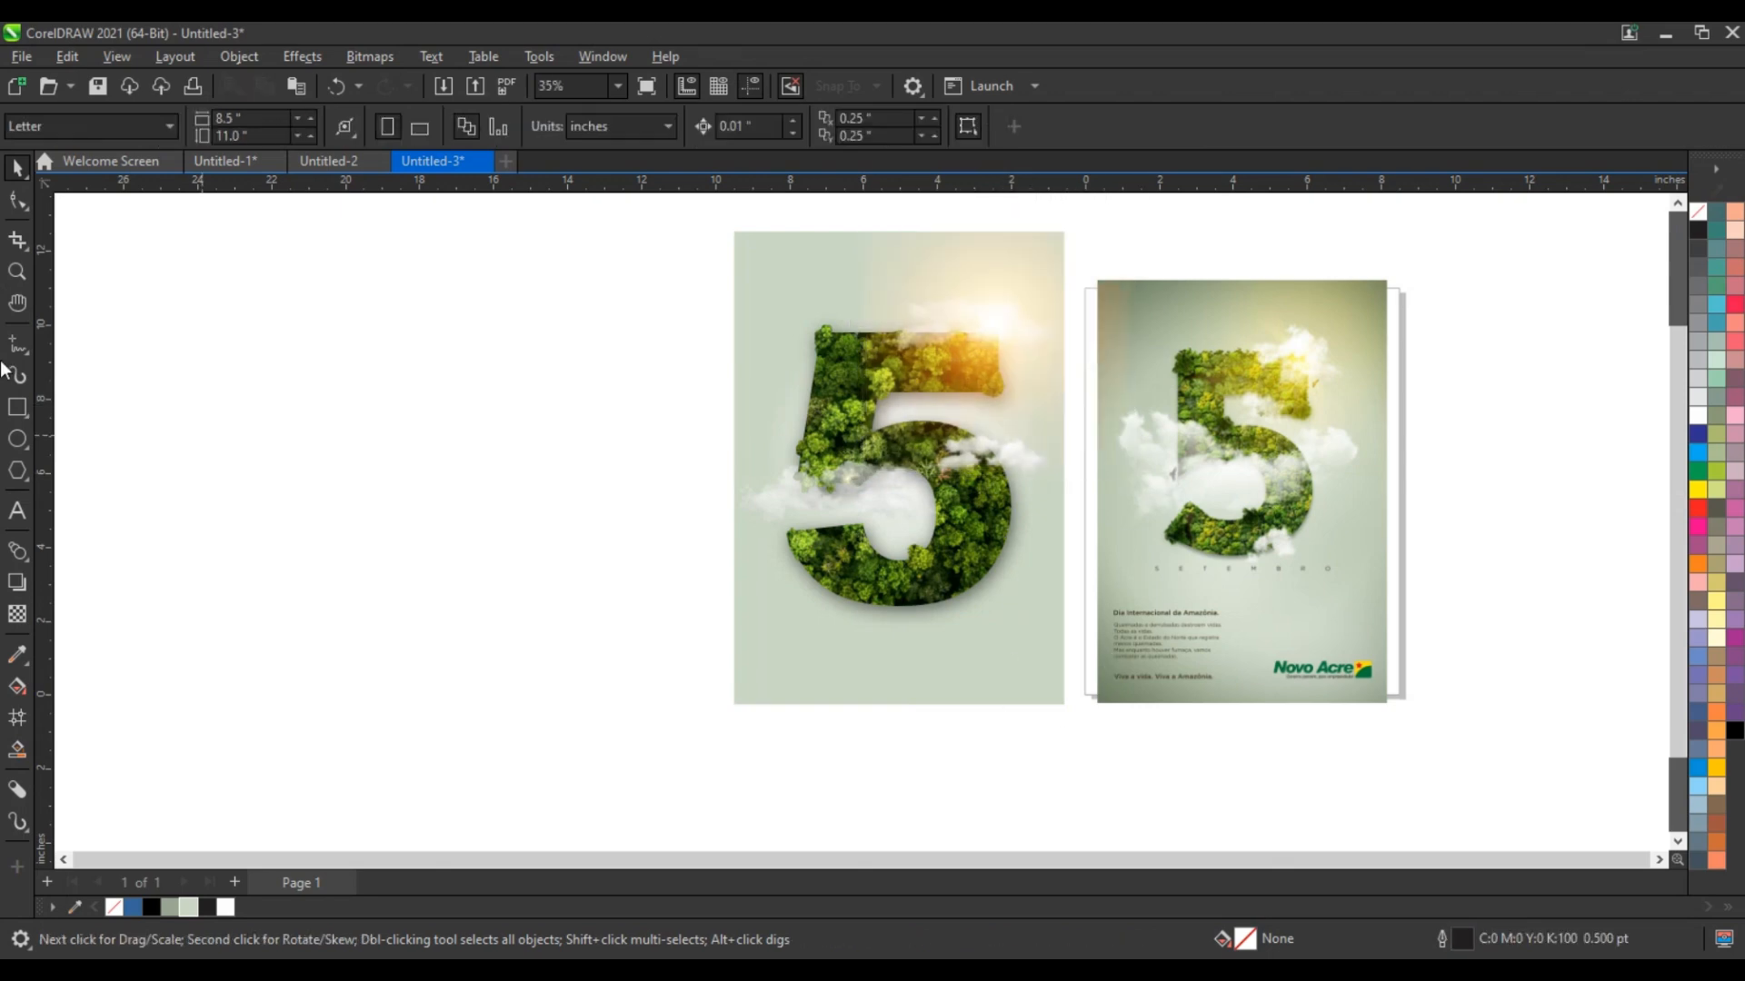
pyautogui.click(16, 271)
pyautogui.moveTo(697, 245); pyautogui.dragTo(1426, 701)
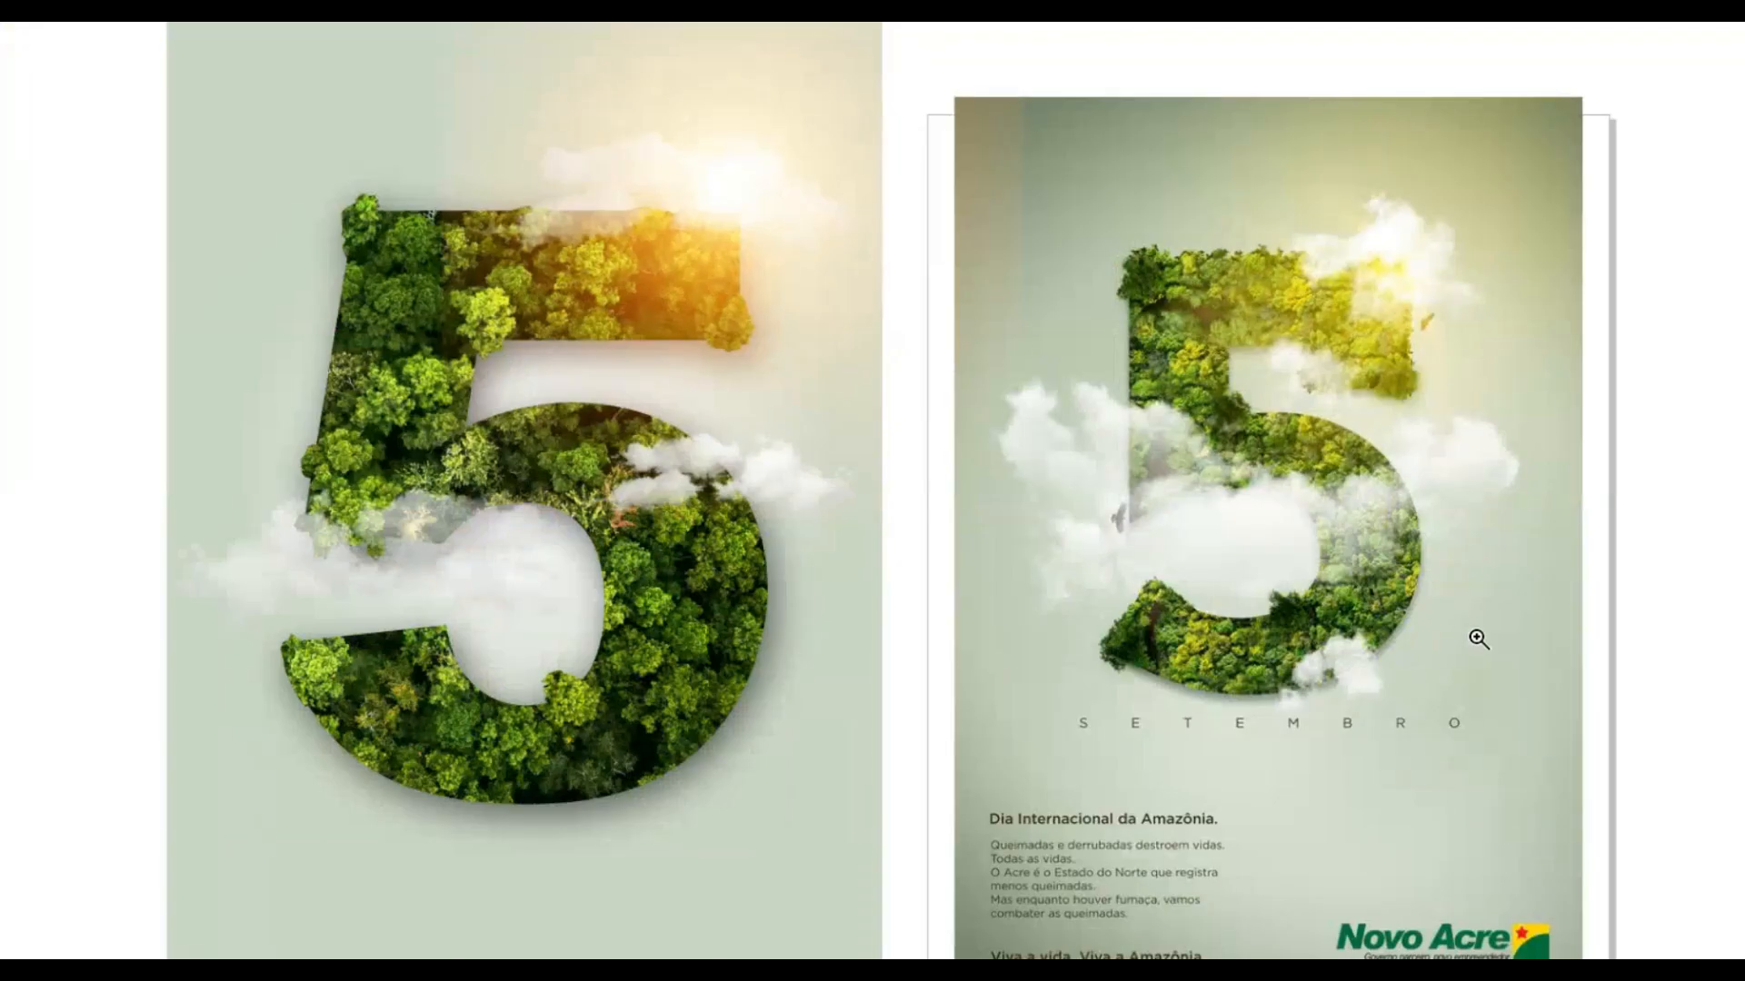